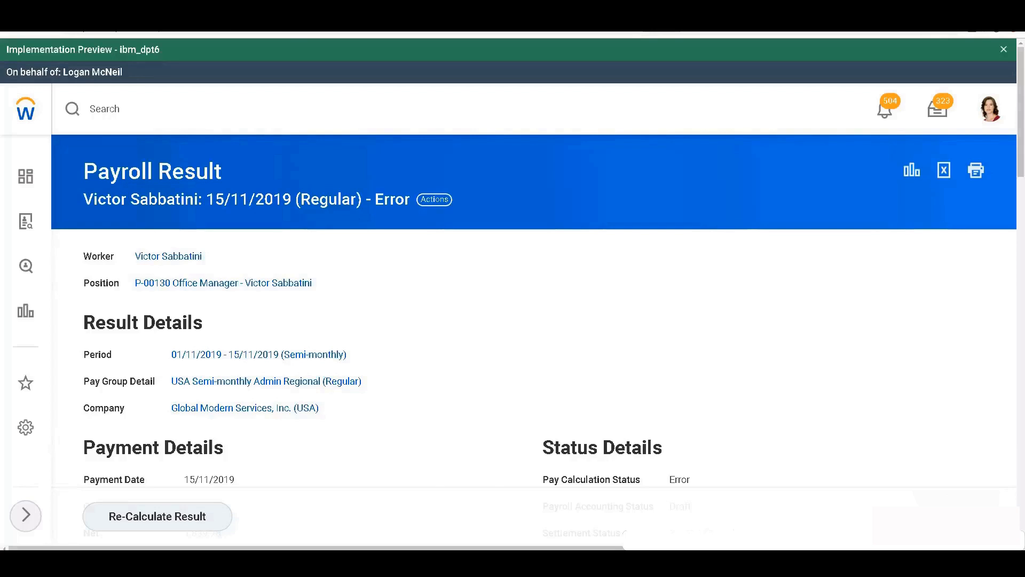
Step: Switch to the 401(K) Retirement Saving document in Word and review the 415 Limit and 401(k) Before Deduction Plan sections
{"action": "key", "text": "alt+Tab"}
{"action": "mouse_move", "coordinate": [1011, 137]}
{"action": "left_mouse_down"}
{"action": "mouse_move", "coordinate": [1010, 466]}
{"action": "mouse_move", "coordinate": [1010, 125]}
{"action": "left_mouse_up"}
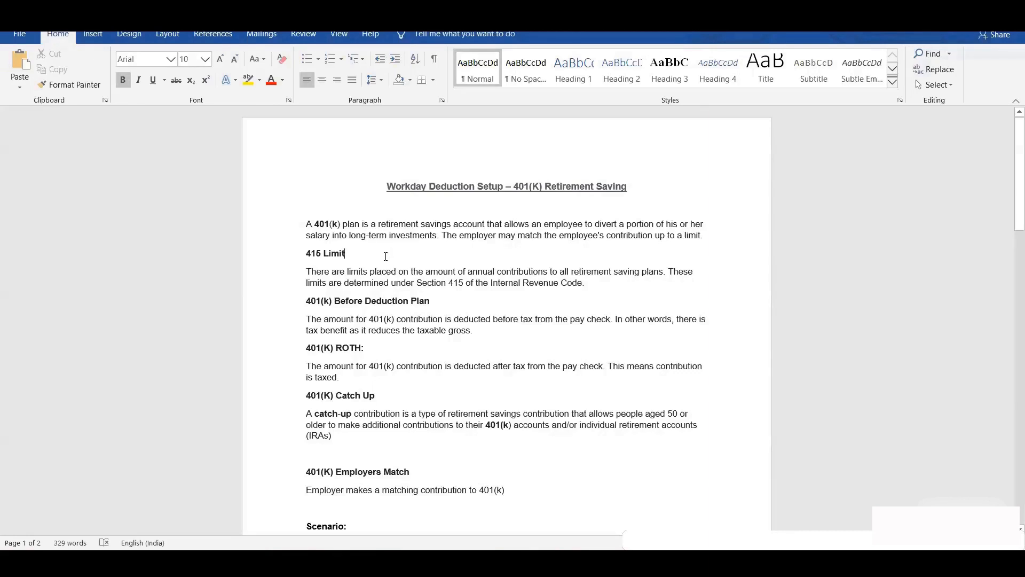
{"action": "left_click_drag", "start_coordinate": [307, 251], "coordinate": [349, 255]}
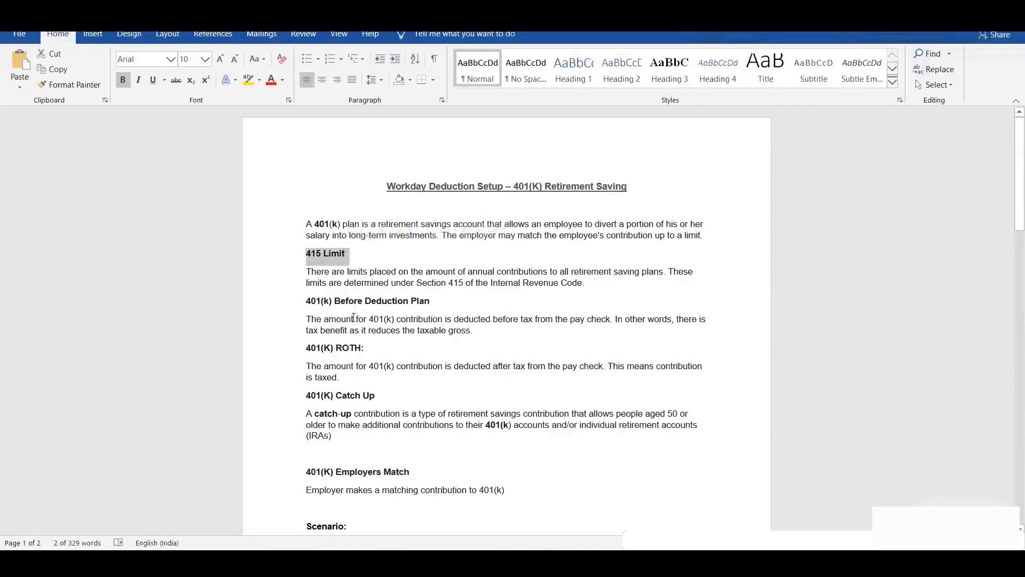
{"action": "left_click", "coordinate": [319, 273]}
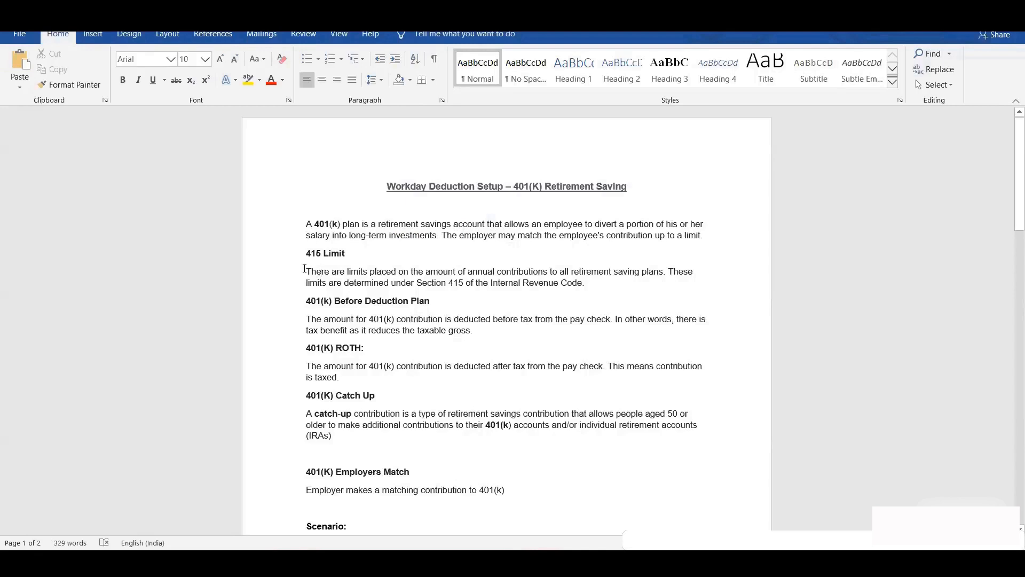
{"action": "scroll", "coordinate": [315, 246], "scroll_direction": "down", "scroll_amount": 2}
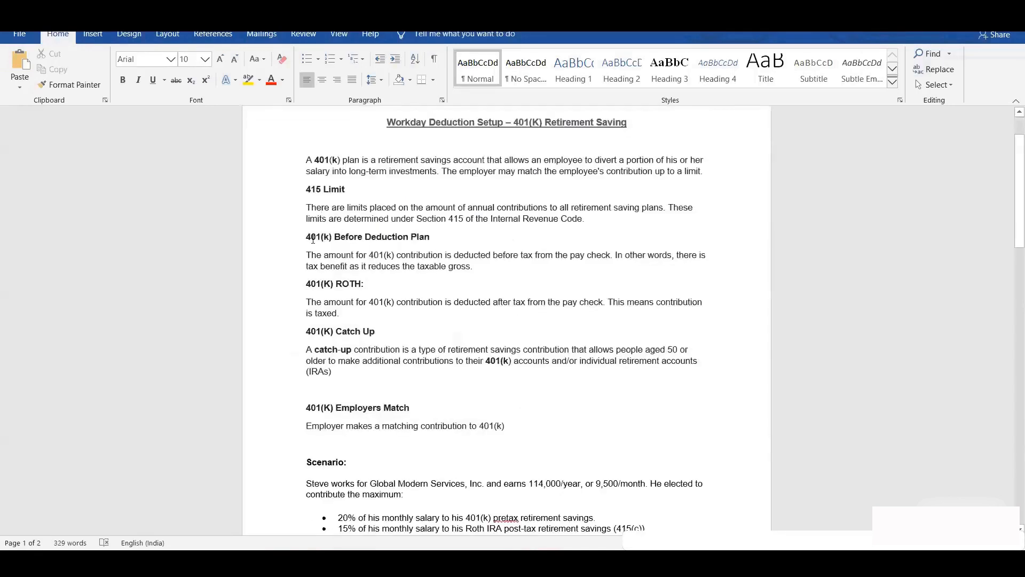
{"action": "left_click_drag", "start_coordinate": [450, 219], "coordinate": [440, 244]}
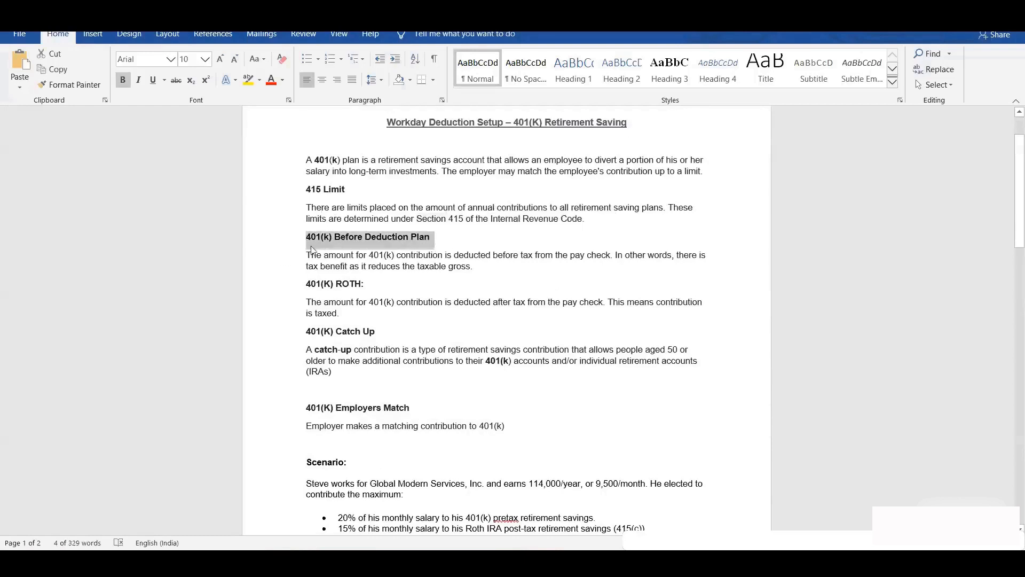
{"action": "left_click", "coordinate": [365, 258]}
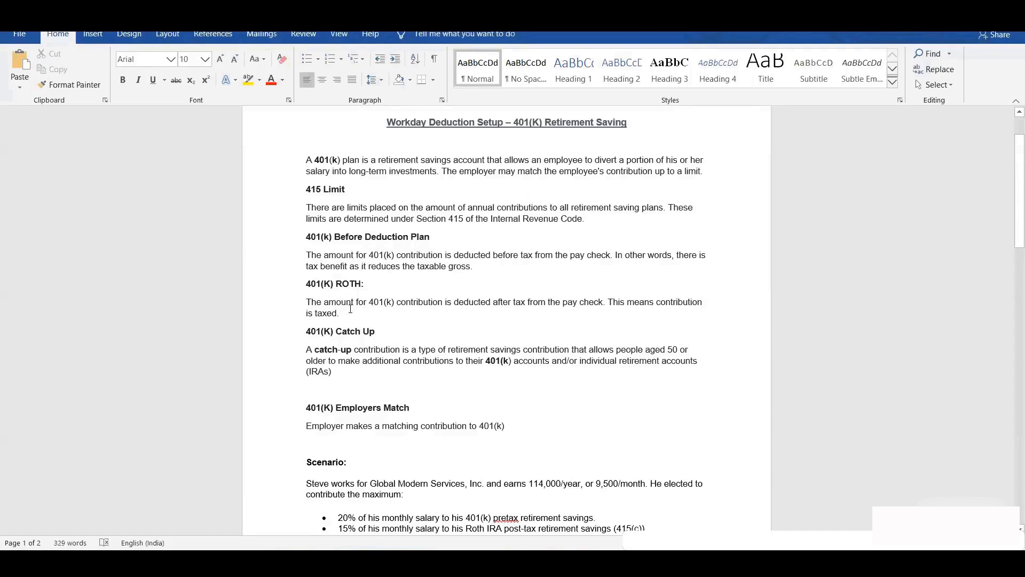
Step: Review the document's 401(K) ROTH, 401(K) Catch Up and 401(K) Employers Match sections
{"action": "scroll", "coordinate": [350, 309], "scroll_direction": "down", "scroll_amount": 2}
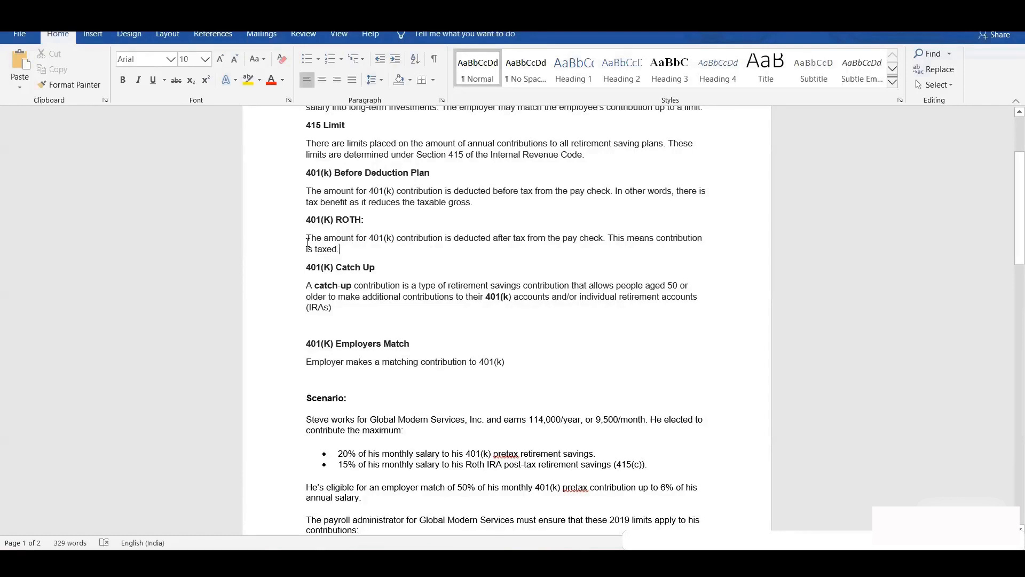
{"action": "left_click", "coordinate": [319, 269]}
{"action": "scroll", "coordinate": [377, 297], "scroll_direction": "down", "scroll_amount": 2}
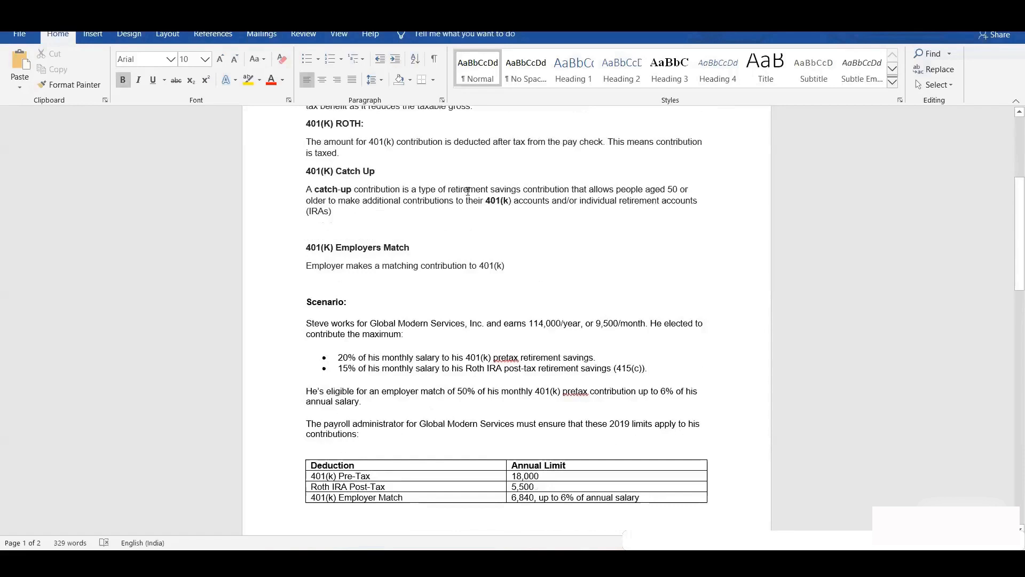
{"action": "scroll", "coordinate": [384, 205], "scroll_direction": "up", "scroll_amount": 2}
{"action": "left_click", "coordinate": [345, 209]}
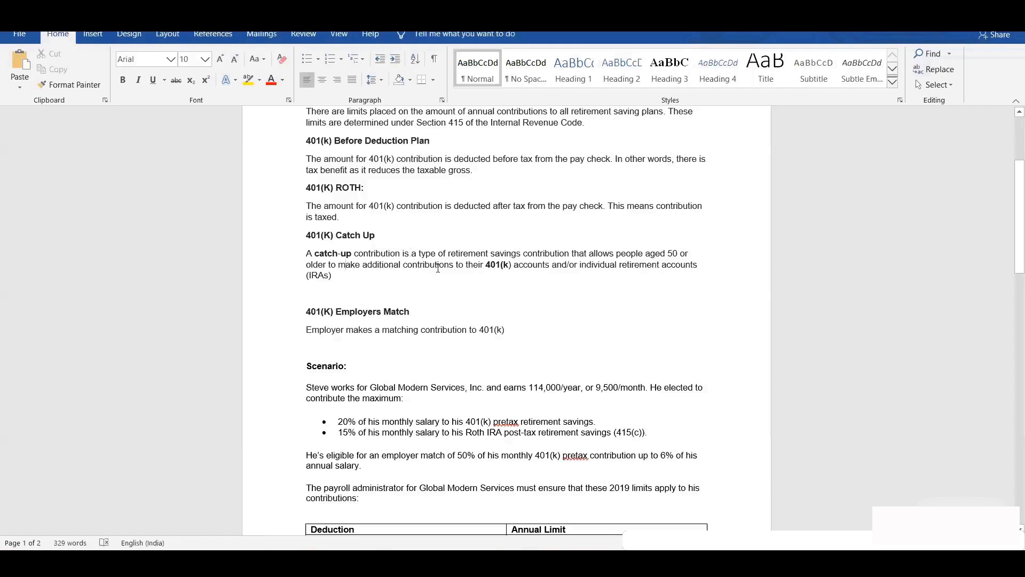
{"action": "left_click_drag", "start_coordinate": [403, 265], "coordinate": [555, 267]}
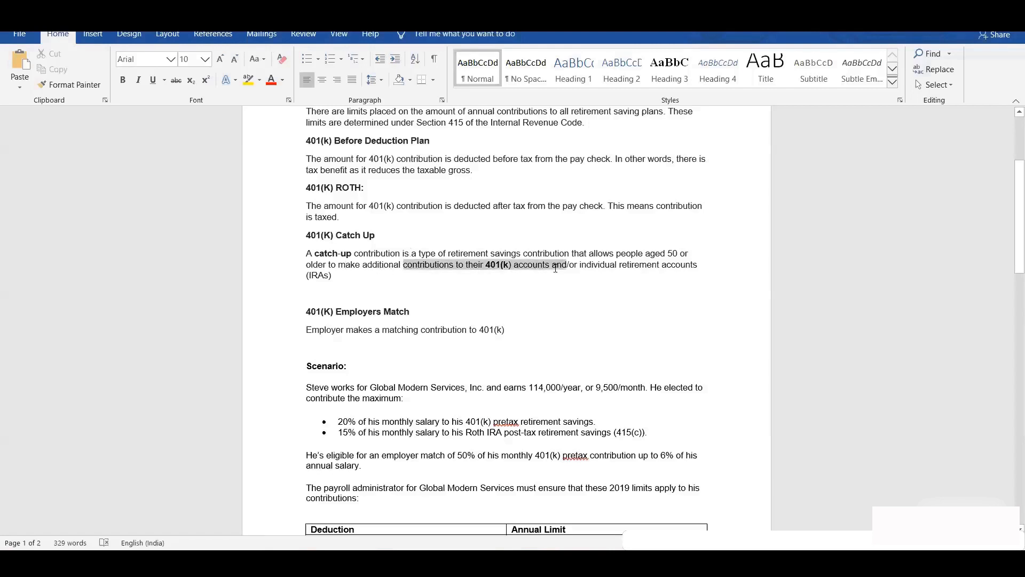
{"action": "left_click", "coordinate": [331, 246]}
{"action": "scroll", "coordinate": [331, 246], "scroll_direction": "down", "scroll_amount": 3}
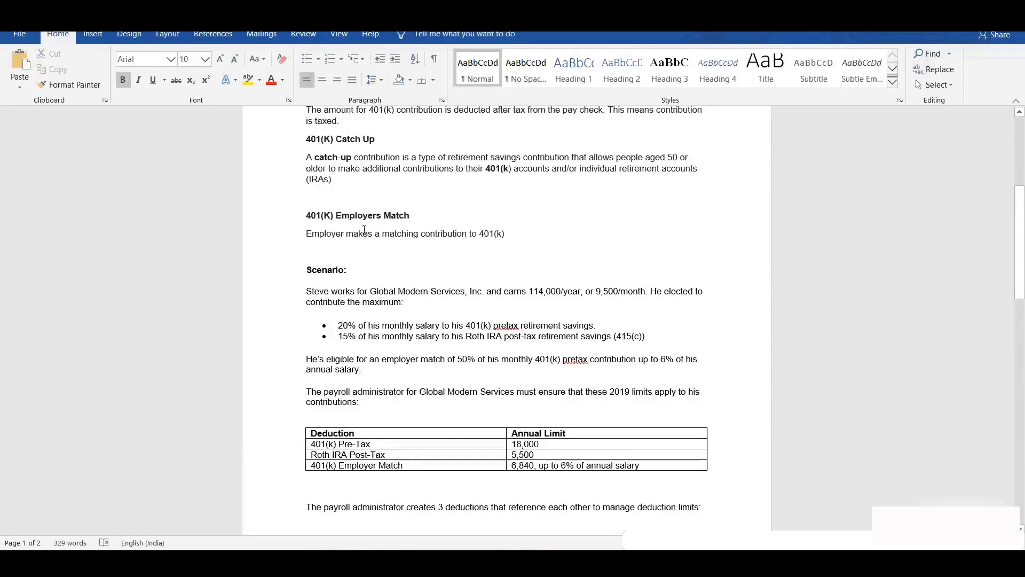
{"action": "left_click", "coordinate": [522, 234]}
Step: Examine the Scenario section, including the elected contribution percentages, the employer match rule and the annual limit table
{"action": "scroll", "coordinate": [478, 269], "scroll_direction": "down", "scroll_amount": 3}
{"action": "left_click", "coordinate": [394, 239]}
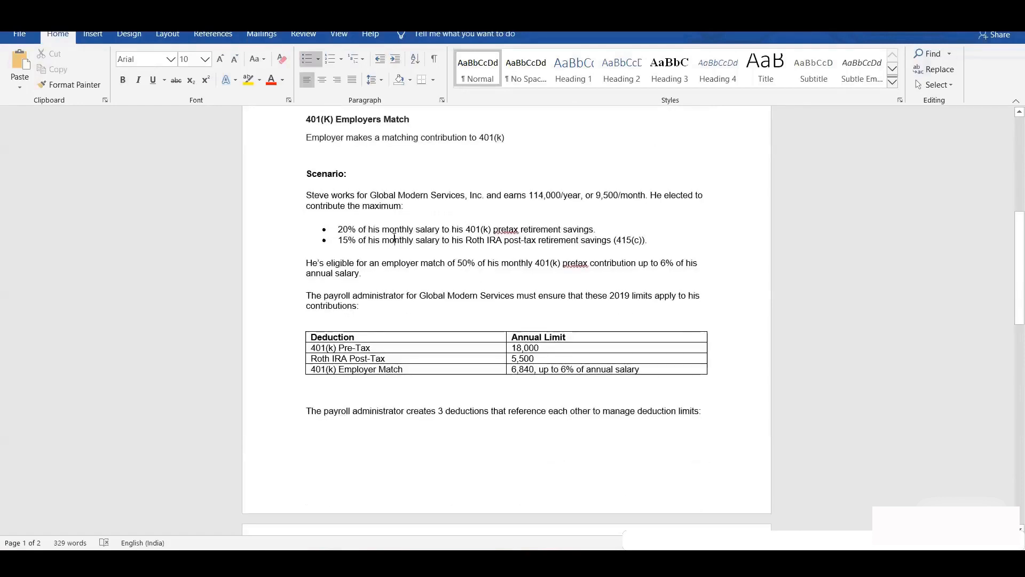
{"action": "scroll", "coordinate": [394, 237], "scroll_direction": "down", "scroll_amount": 2}
{"action": "scroll", "coordinate": [394, 237], "scroll_direction": "up", "scroll_amount": 1}
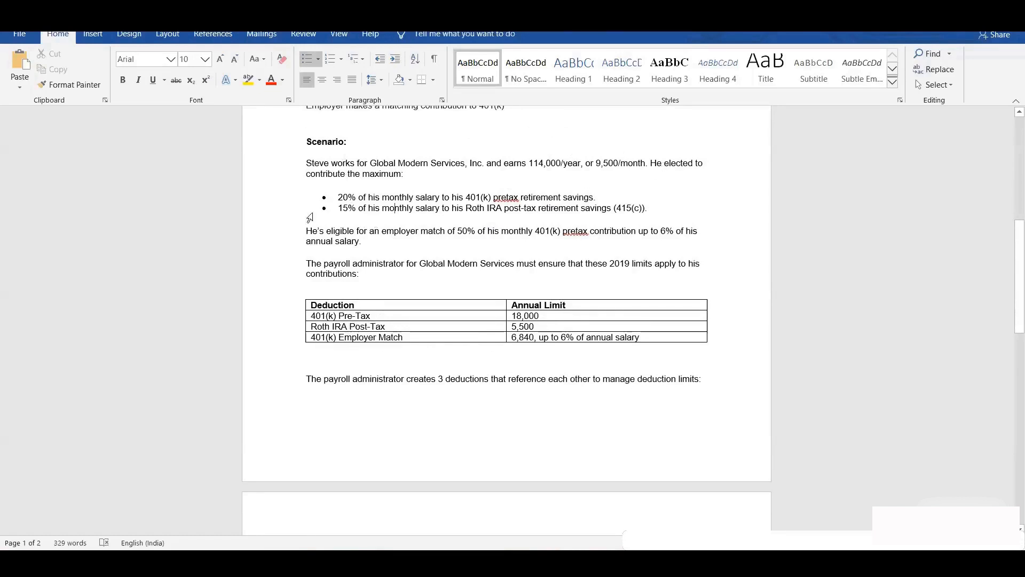
{"action": "left_click_drag", "start_coordinate": [338, 197], "coordinate": [415, 209]}
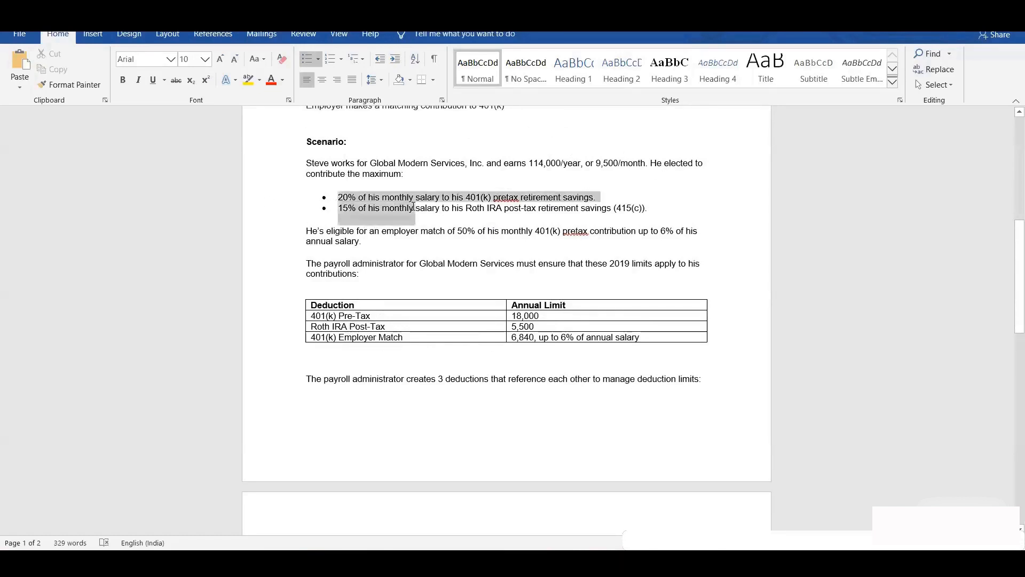
{"action": "left_click", "coordinate": [385, 283]}
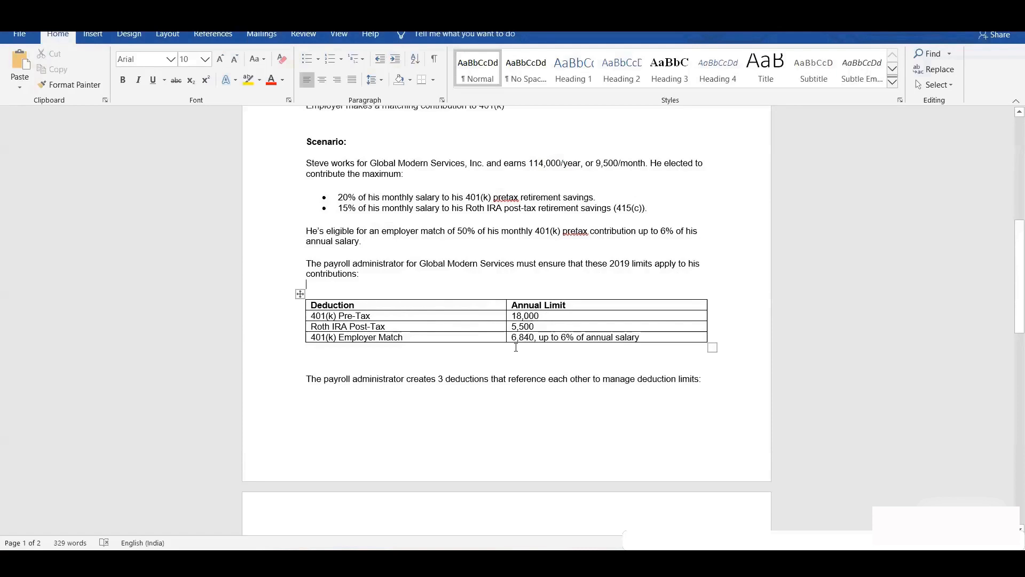
{"action": "scroll", "coordinate": [516, 349], "scroll_direction": "down", "scroll_amount": 2}
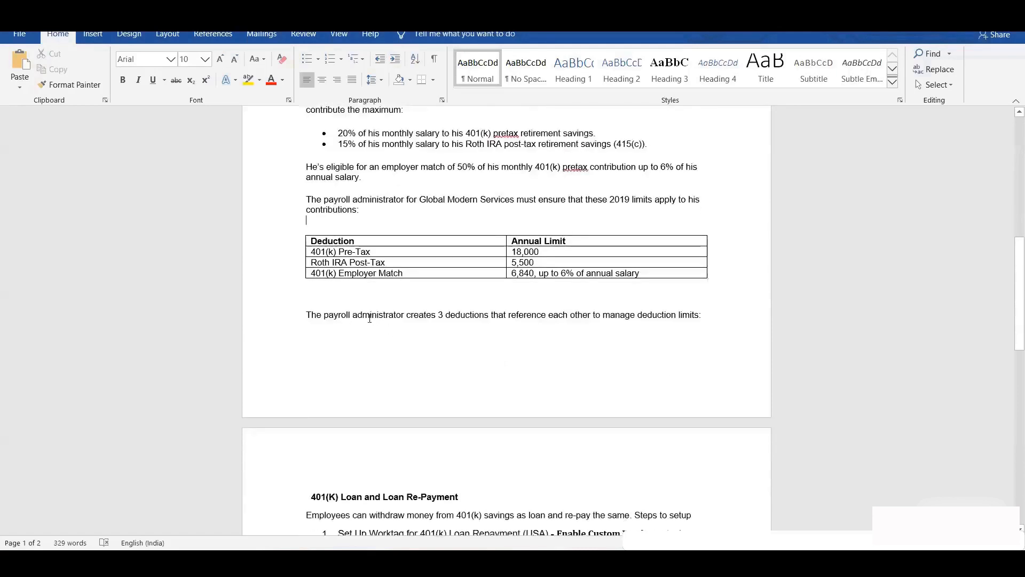
{"action": "scroll", "coordinate": [331, 325], "scroll_direction": "down", "scroll_amount": 3}
{"action": "scroll", "coordinate": [330, 324], "scroll_direction": "up", "scroll_amount": 3}
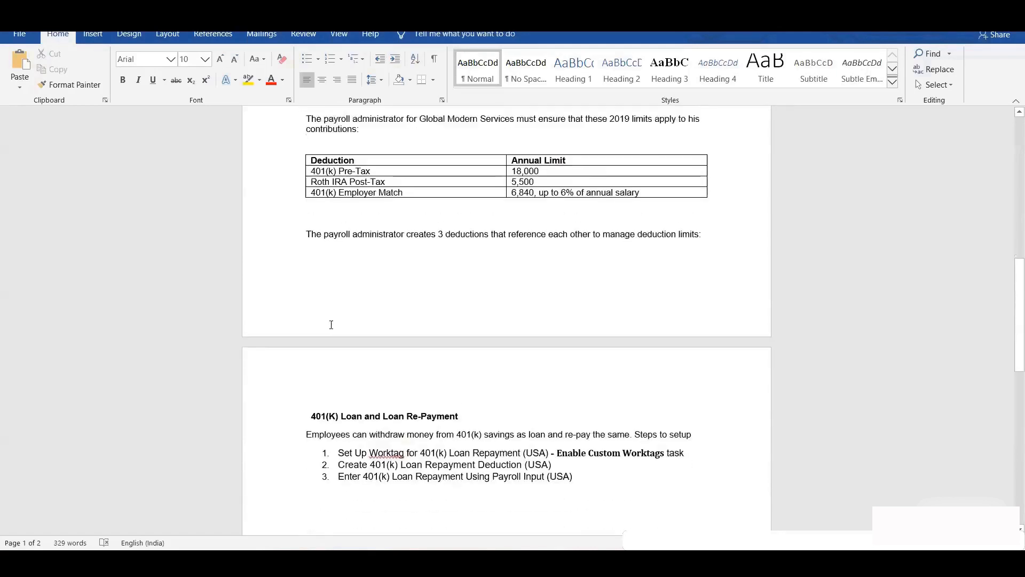
Step: Look over the 401(K) Loan and Loan Re-Payment heading and introduction on the second page
{"action": "scroll", "coordinate": [331, 325], "scroll_direction": "down", "scroll_amount": 6}
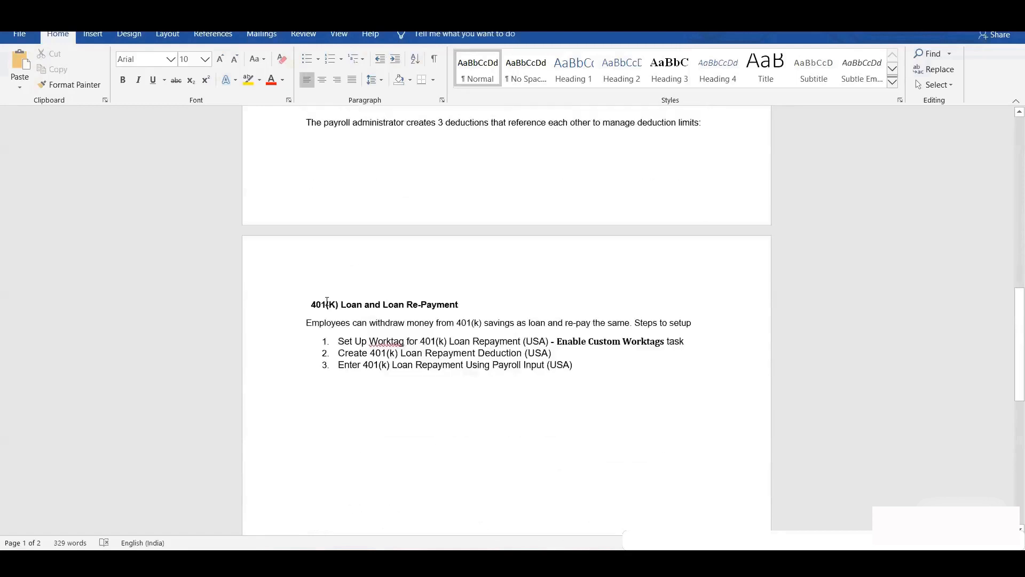
{"action": "left_click_drag", "start_coordinate": [327, 302], "coordinate": [548, 323]}
{"action": "left_click", "coordinate": [463, 312]}
Step: Return to the 401(K) ROTH section and reread how the contribution is deducted
{"action": "scroll", "coordinate": [464, 313], "scroll_direction": "up", "scroll_amount": 14}
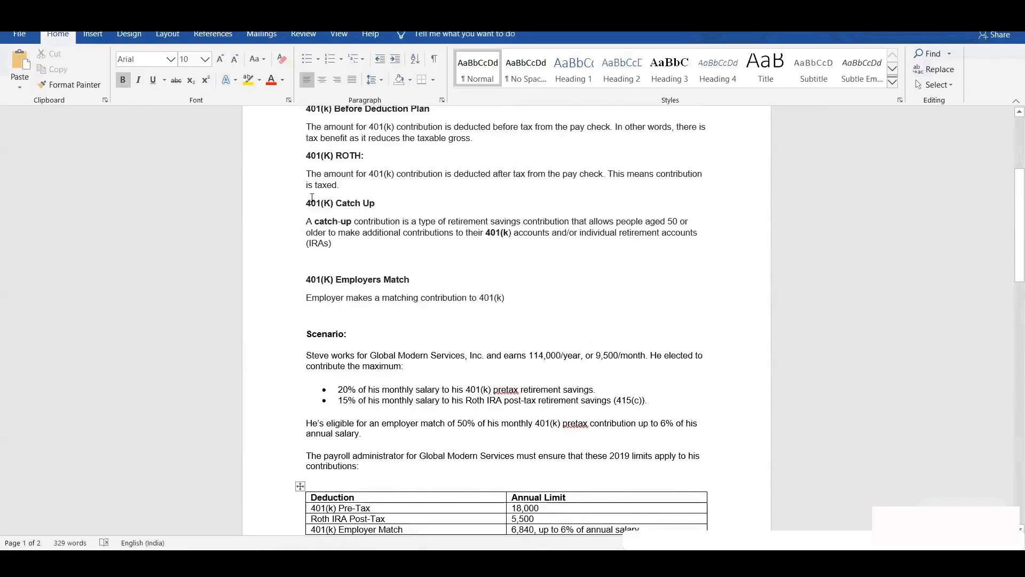
{"action": "left_click_drag", "start_coordinate": [335, 156], "coordinate": [360, 158]}
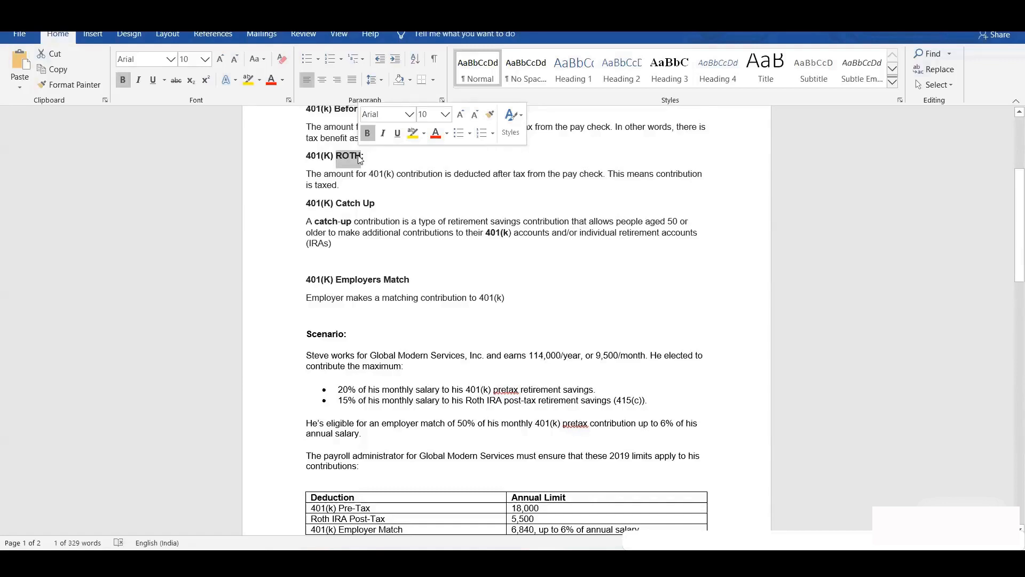
{"action": "left_click", "coordinate": [342, 182]}
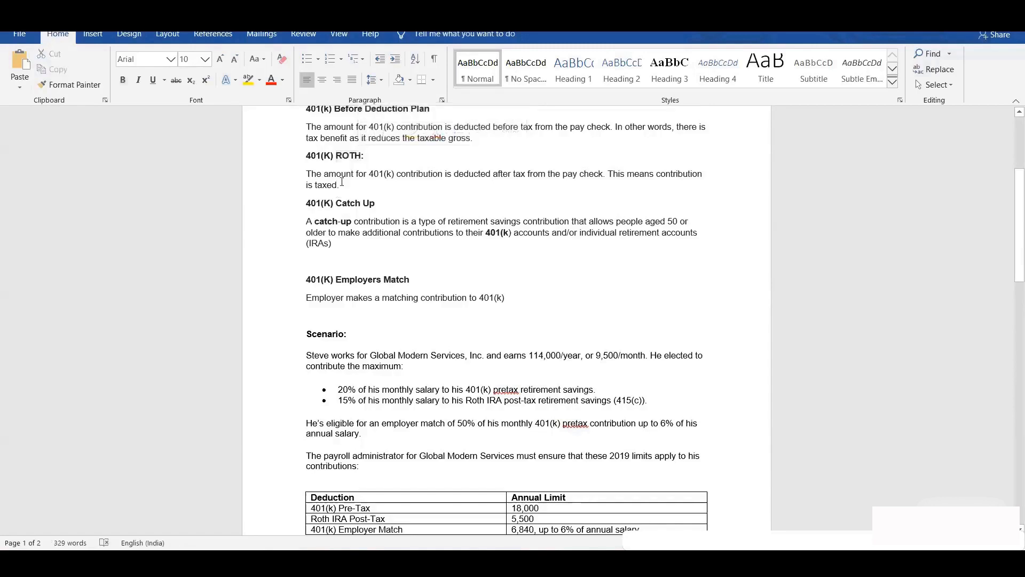
Step: Review the setup steps listed for 401(k) loan repayment on the second page
{"action": "scroll", "coordinate": [342, 182], "scroll_direction": "down", "scroll_amount": 8}
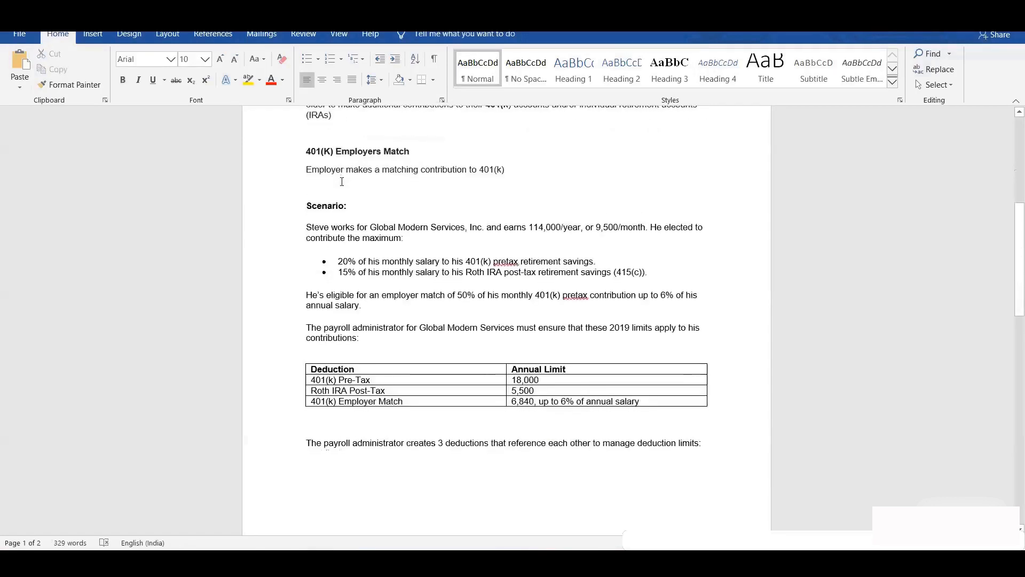
{"action": "scroll", "coordinate": [342, 182], "scroll_direction": "down", "scroll_amount": 4}
{"action": "left_click", "coordinate": [340, 177]}
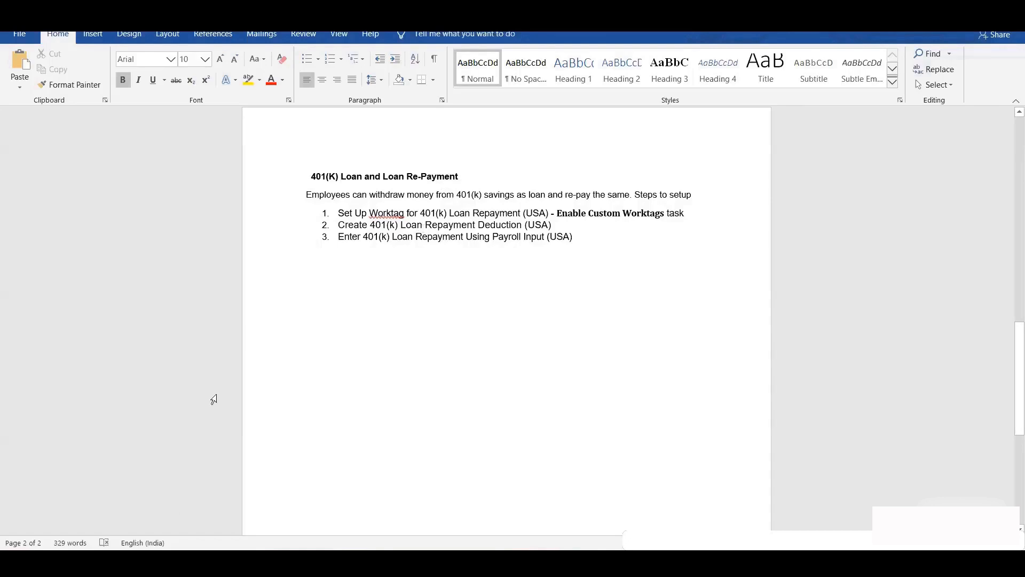
{"action": "left_click", "coordinate": [325, 194]}
{"action": "left_click", "coordinate": [511, 263]}
{"action": "scroll", "coordinate": [511, 263], "scroll_direction": "up", "scroll_amount": 10}
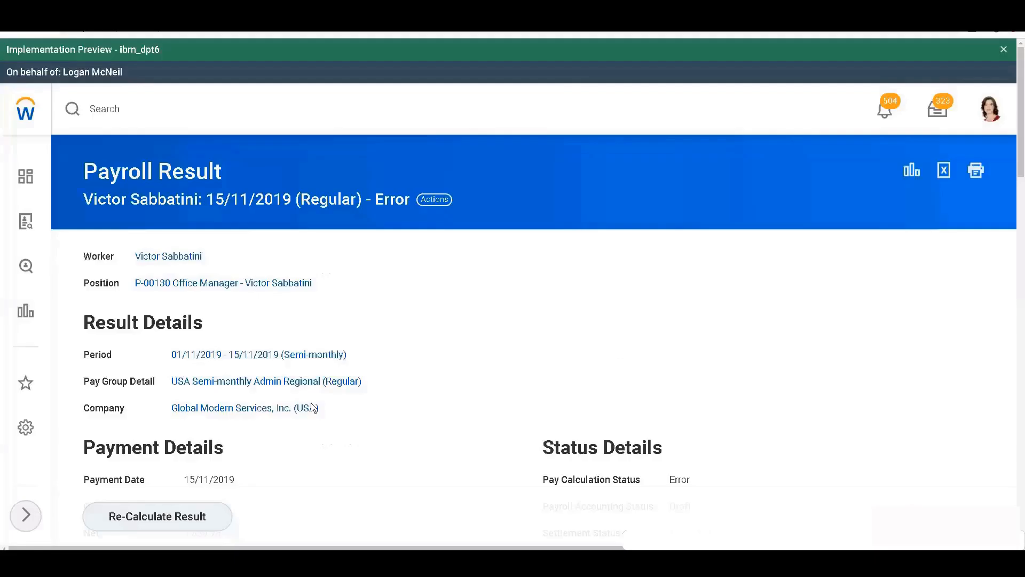
Step: In Workday, look through the open payroll result, and find and open the Create Deduction task
{"action": "scroll", "coordinate": [313, 407], "scroll_direction": "down", "scroll_amount": 15}
{"action": "scroll", "coordinate": [312, 408], "scroll_direction": "up", "scroll_amount": 5}
{"action": "scroll", "coordinate": [312, 407], "scroll_direction": "up", "scroll_amount": 10}
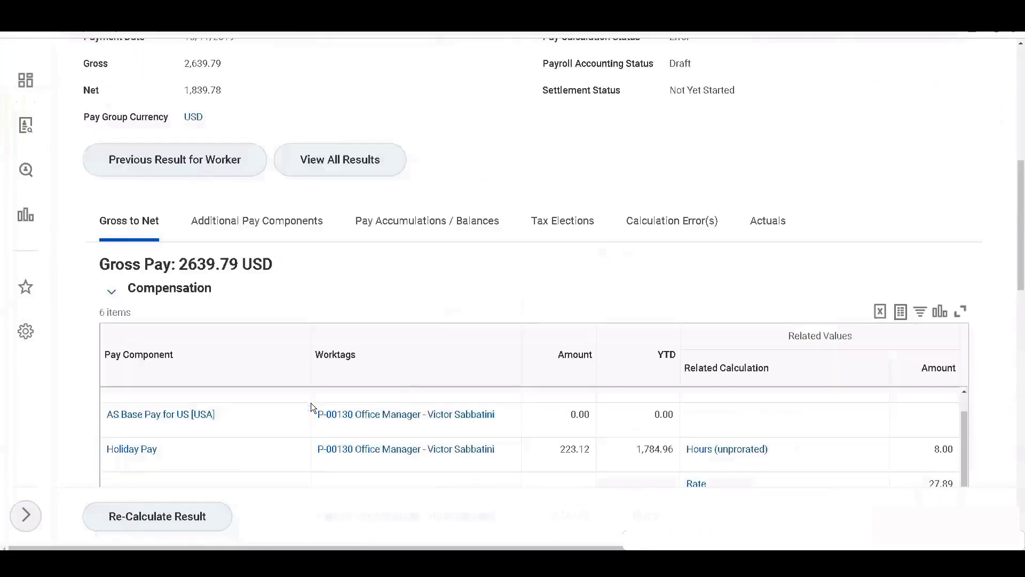
{"action": "left_click", "coordinate": [127, 113]}
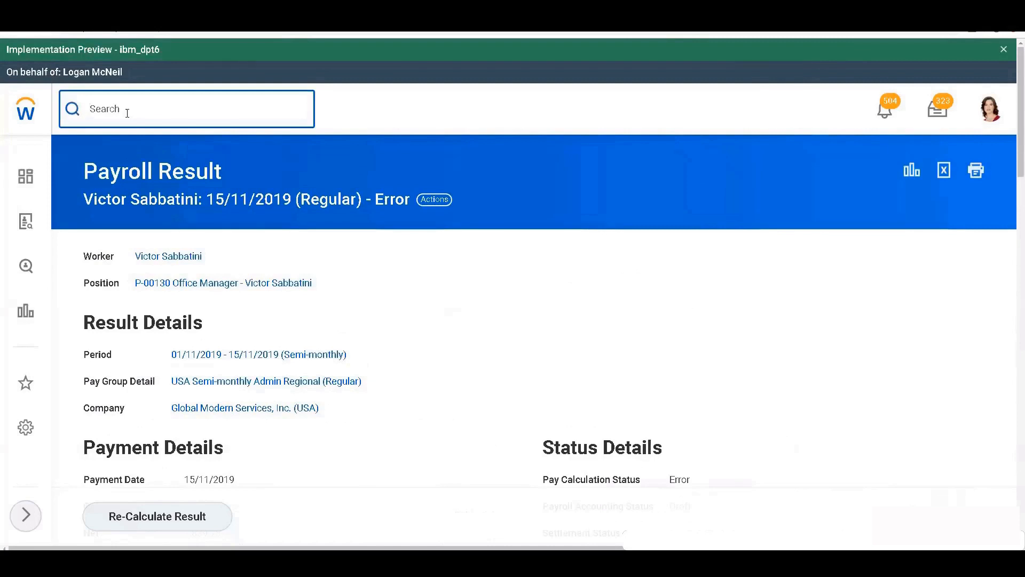
{"action": "type", "text": "create Dedu"}
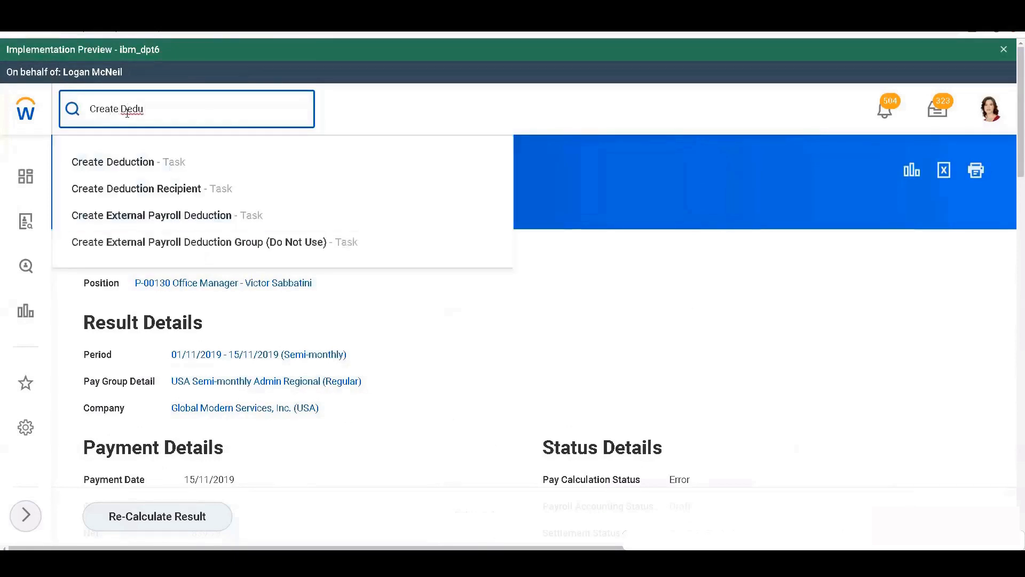
{"action": "left_click", "coordinate": [129, 160]}
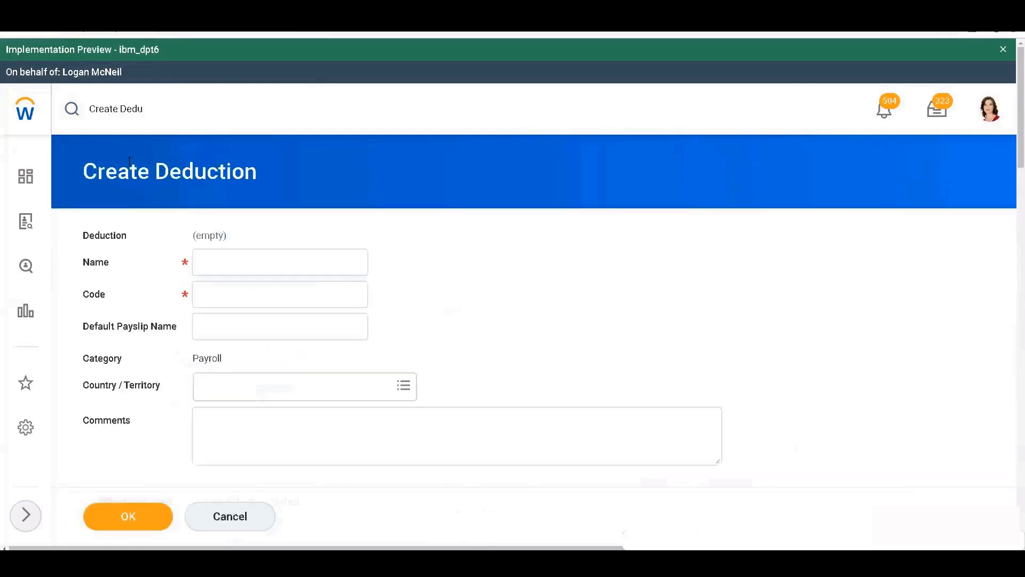
{"action": "left_click", "coordinate": [161, 99]}
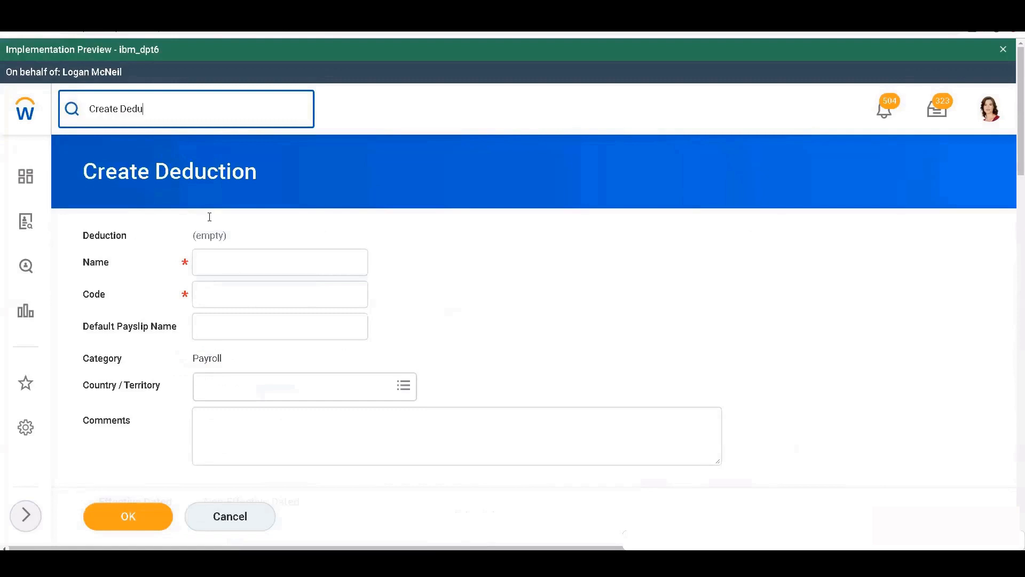
Step: Name the new deduction VK1_401(K)_PRE TAX
{"action": "left_click", "coordinate": [207, 274]}
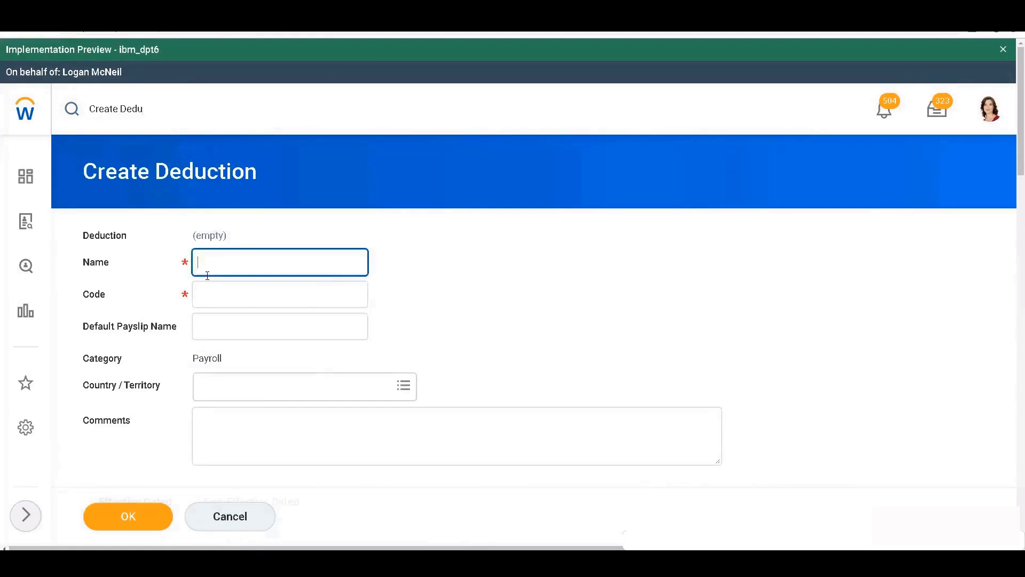
{"action": "type", "text": "VK"}
{"action": "type", "text": "_"}
{"action": "type", "text": "401"}
{"action": "type", "text": "_"}
{"action": "type", "text": "(K"}
{"action": "type", "text": ")"}
{"action": "type", "text": "_PRE"}
{"action": "type", "text": " TAX"}
Step: Copy the deduction name into its code, VK1_401(K)_PRE TAX
{"action": "left_click_drag", "start_coordinate": [309, 262], "coordinate": [187, 262]}
{"action": "key", "text": "ctrl+c"}
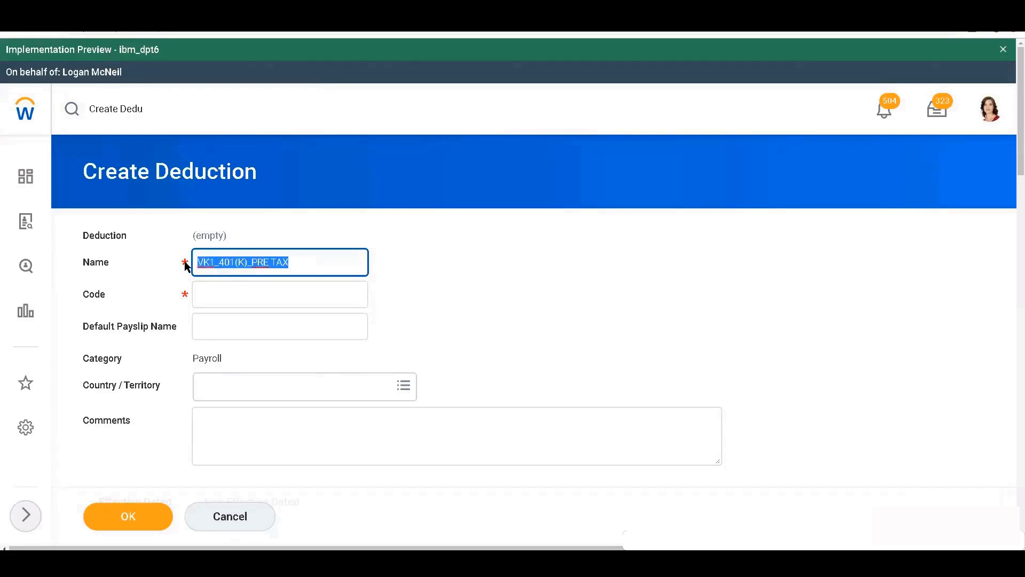
{"action": "left_click", "coordinate": [210, 297]}
{"action": "key", "text": "ctrl+v"}
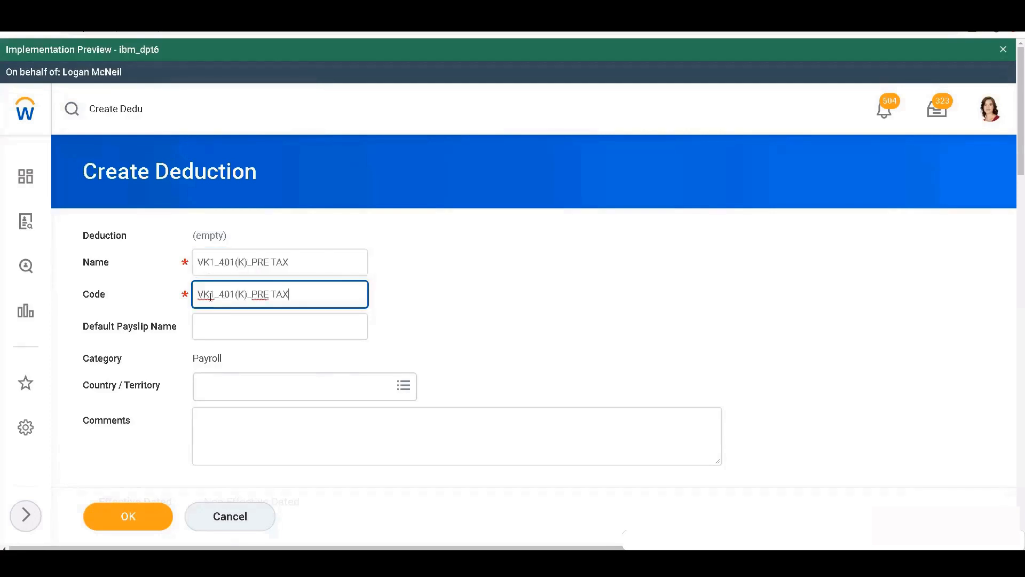
Step: Set the default payslip name to VK1_401(K)_PRE TAX and the country to United States of America
{"action": "scroll", "coordinate": [210, 297], "scroll_direction": "down", "scroll_amount": 1}
{"action": "scroll", "coordinate": [211, 297], "scroll_direction": "down", "scroll_amount": 2}
{"action": "left_click", "coordinate": [237, 169]}
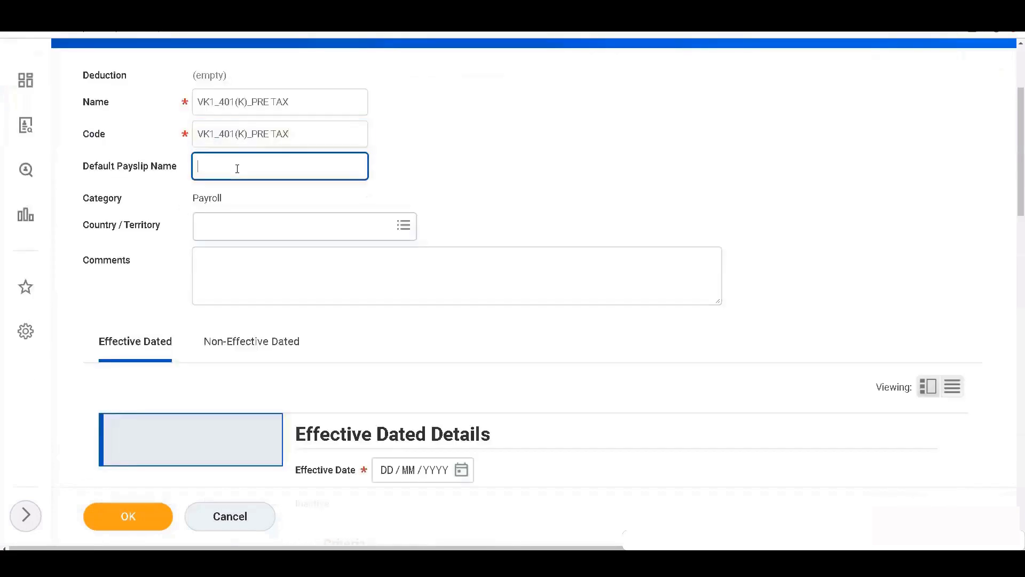
{"action": "key", "text": "ctrl+v"}
{"action": "left_click", "coordinate": [230, 227]}
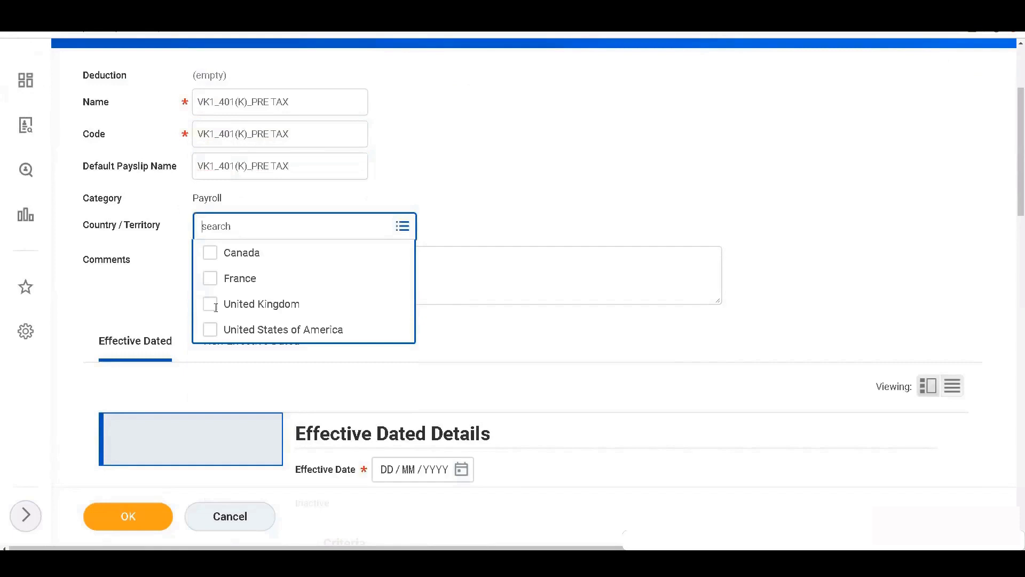
{"action": "left_click", "coordinate": [210, 331]}
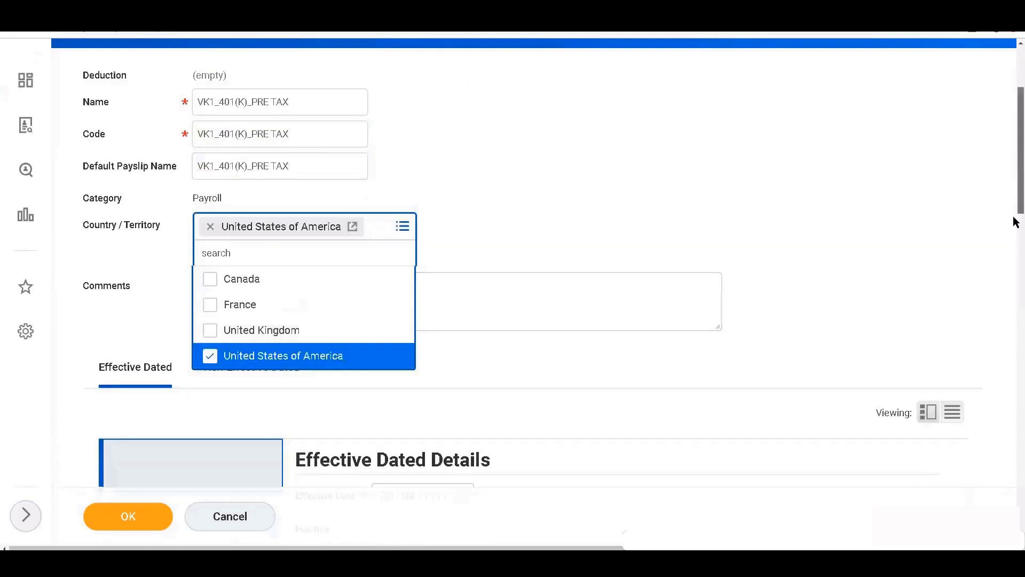
Step: Set the deduction's effective date to 01/01/1901
{"action": "left_click_drag", "start_coordinate": [1014, 222], "coordinate": [1014, 253]}
{"action": "left_click", "coordinate": [382, 372]}
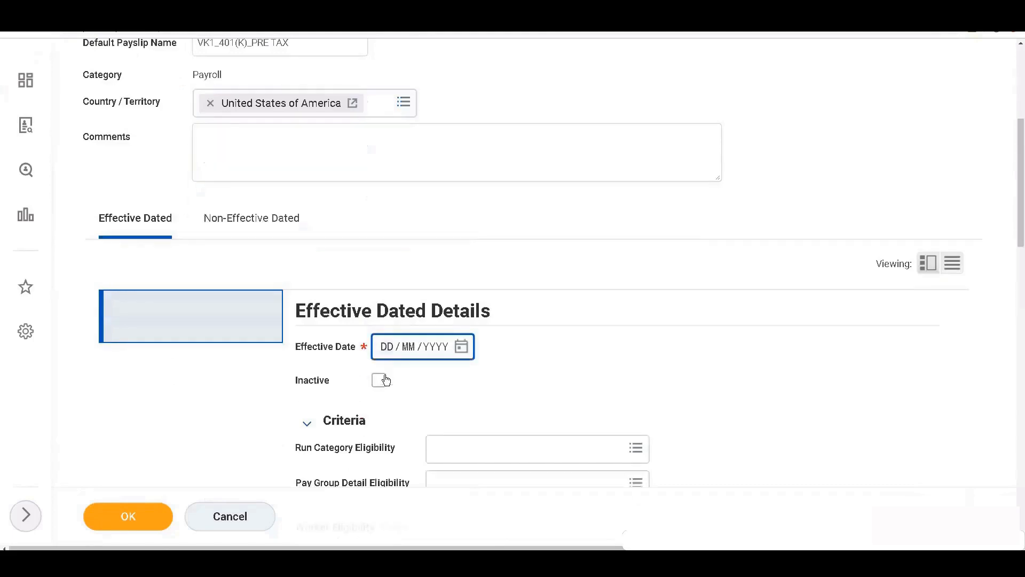
{"action": "type", "text": "01/01/1901"}
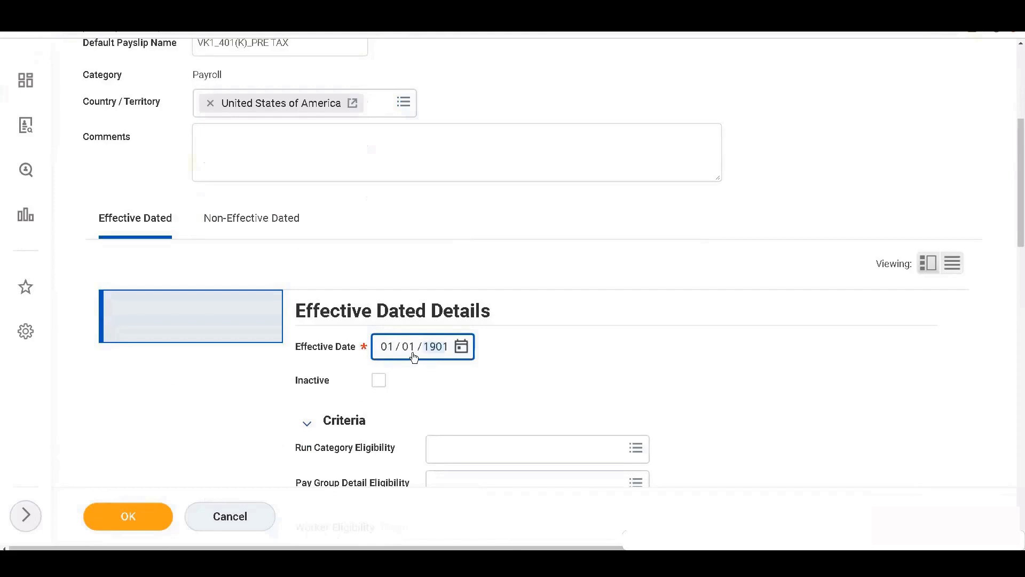
Step: Set the run category eligibility in the deduction's criteria to Regular
{"action": "scroll", "coordinate": [412, 352], "scroll_direction": "down", "scroll_amount": 4}
{"action": "scroll", "coordinate": [412, 352], "scroll_direction": "down", "scroll_amount": 4}
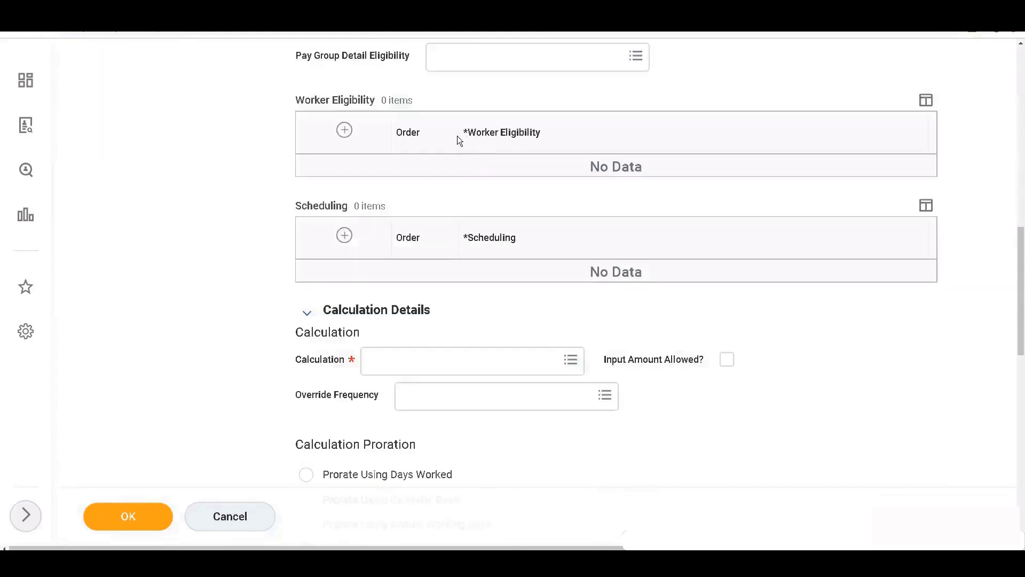
{"action": "scroll", "coordinate": [456, 153], "scroll_direction": "up", "scroll_amount": 2}
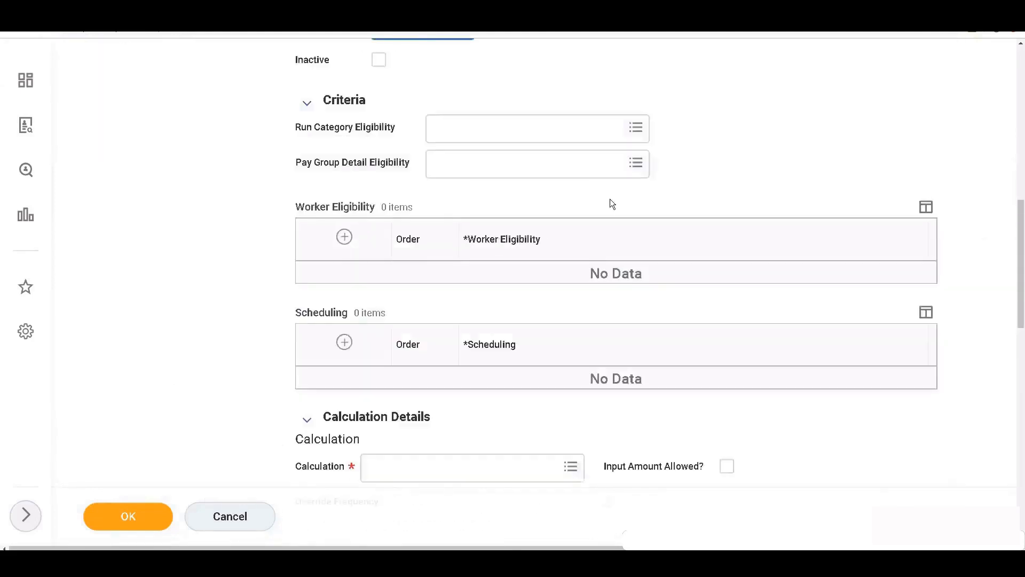
{"action": "left_click", "coordinate": [454, 133]}
{"action": "type", "text": "Regularo"}
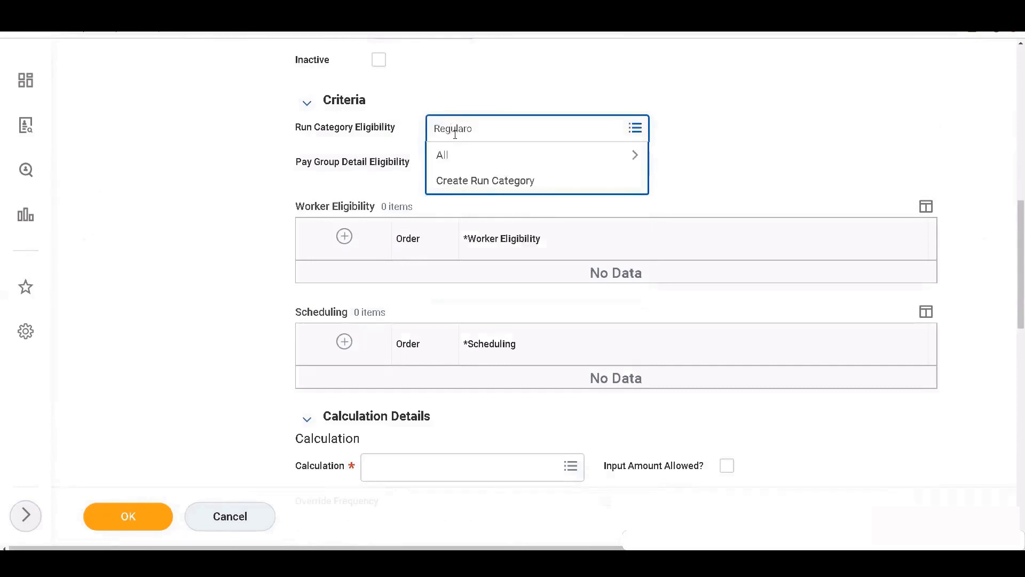
{"action": "key", "text": "BackSpace"}
{"action": "key", "text": "Return"}
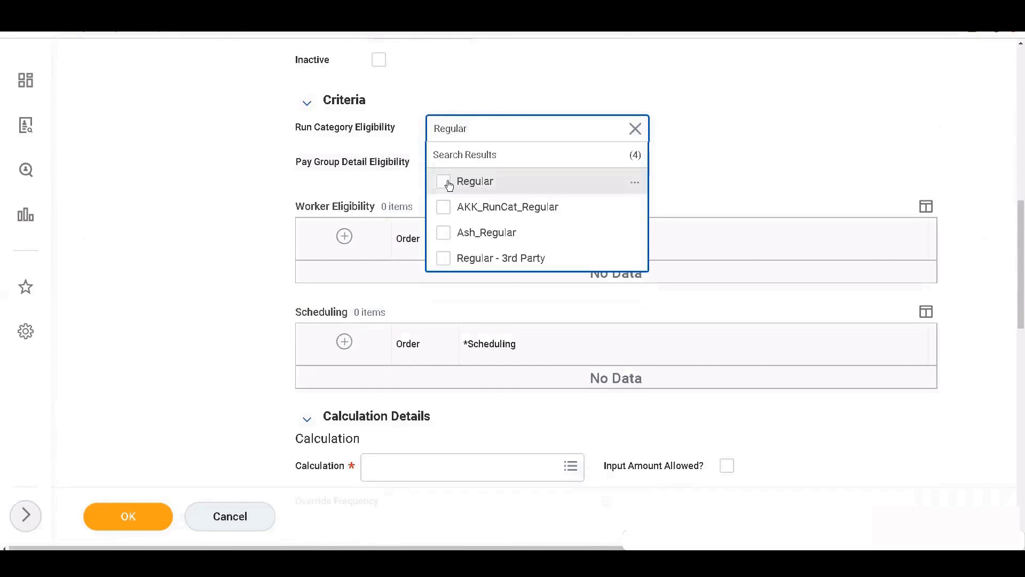
{"action": "left_click", "coordinate": [447, 180]}
{"action": "left_click", "coordinate": [721, 234]}
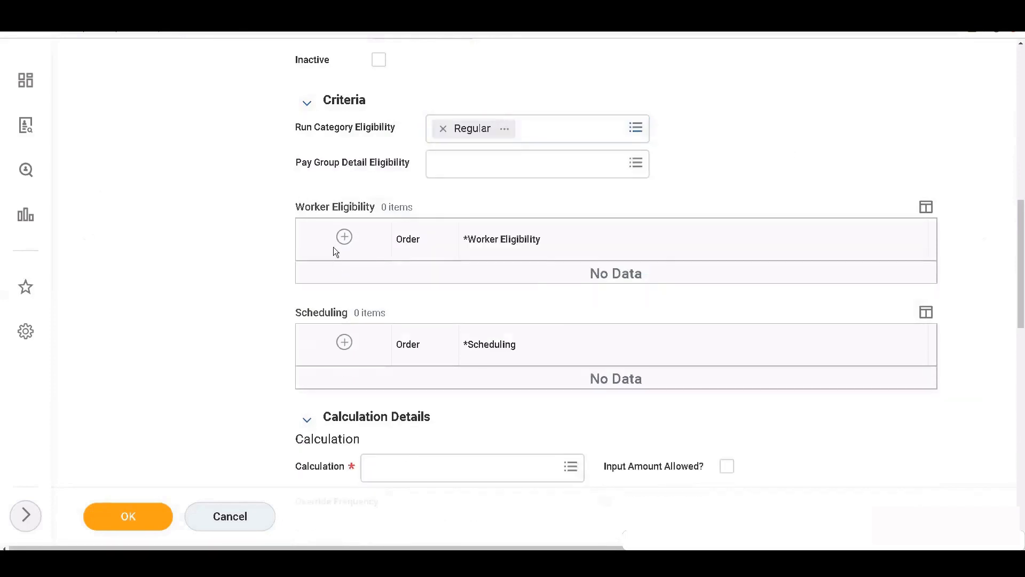
Step: Add a worker eligibility row with the criterion 401(k) Deduction <> 0
{"action": "left_click", "coordinate": [344, 236]}
{"action": "left_click", "coordinate": [517, 284]}
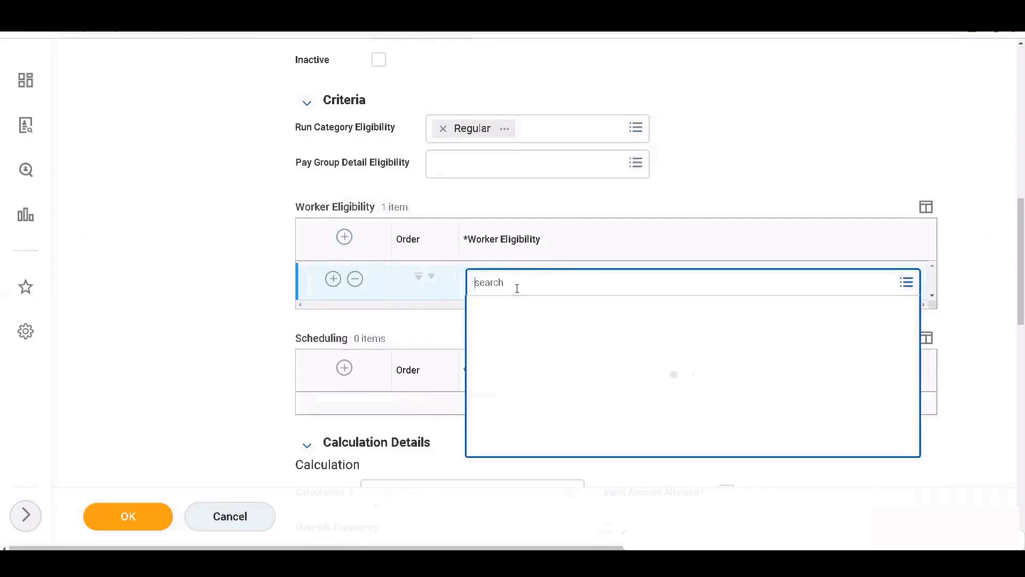
{"action": "type", "text": "401"}
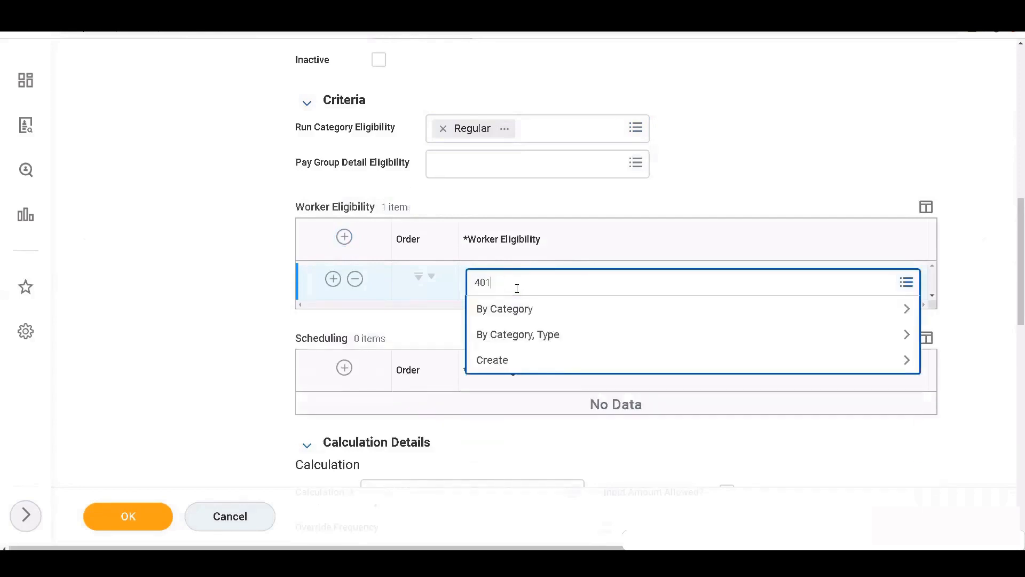
{"action": "type", "text": "(k)"}
{"action": "key", "text": "Return"}
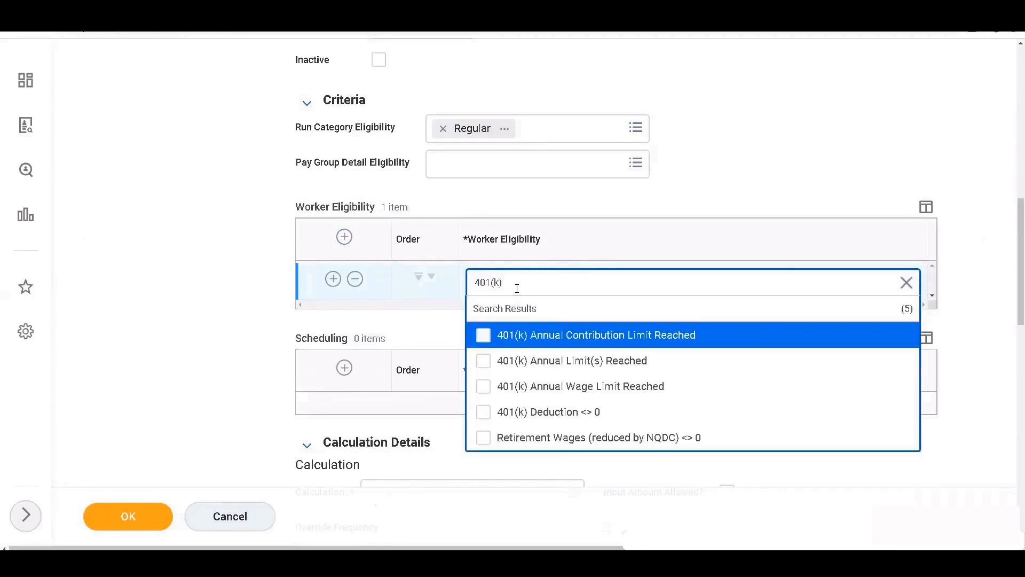
{"action": "left_click", "coordinate": [483, 412]}
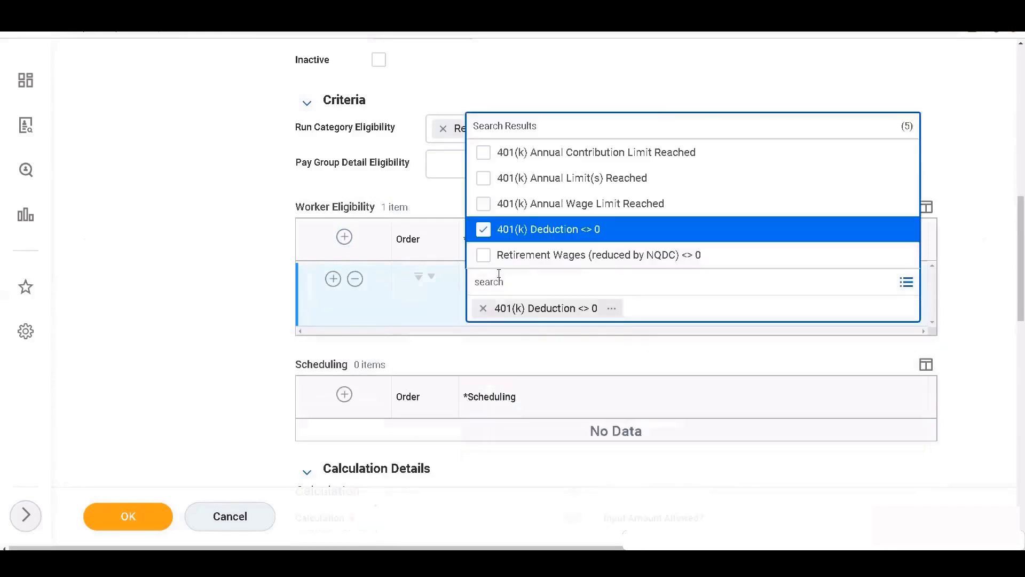
{"action": "left_click", "coordinate": [839, 83]}
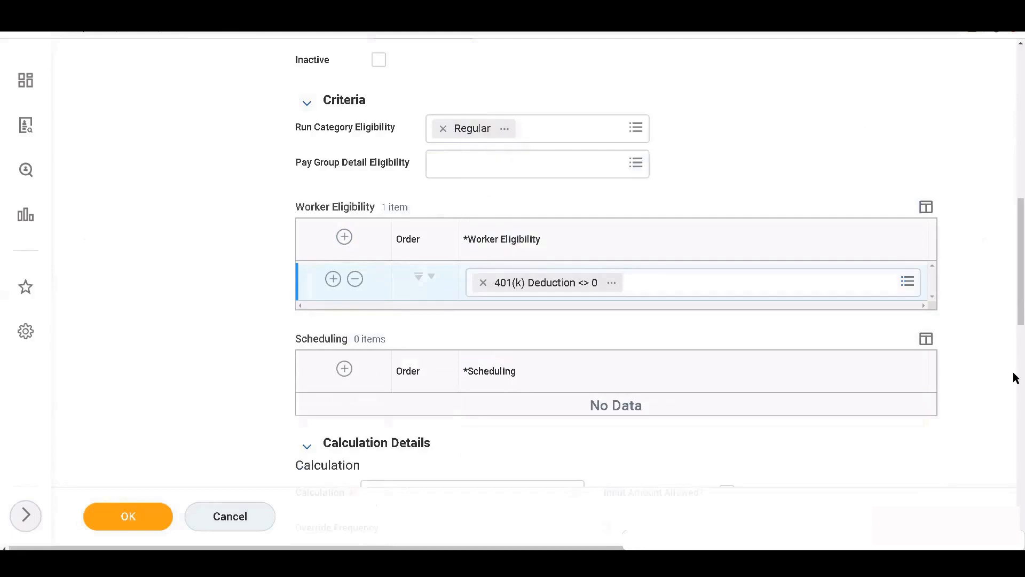
Step: Examine the operands and operator behind the 401(k) Deduction <> 0 eligibility criterion, and return to the deduction's effective dated details
{"action": "left_click_drag", "start_coordinate": [1016, 308], "coordinate": [1016, 186]}
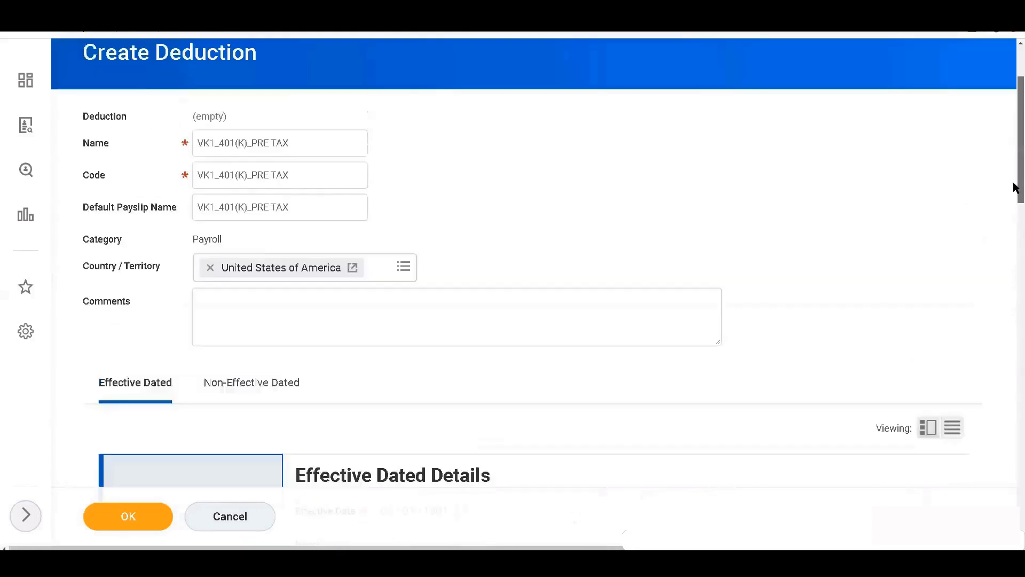
{"action": "scroll", "coordinate": [1014, 233], "scroll_direction": "down", "scroll_amount": 5}
{"action": "scroll", "coordinate": [1014, 261], "scroll_direction": "down", "scroll_amount": 3}
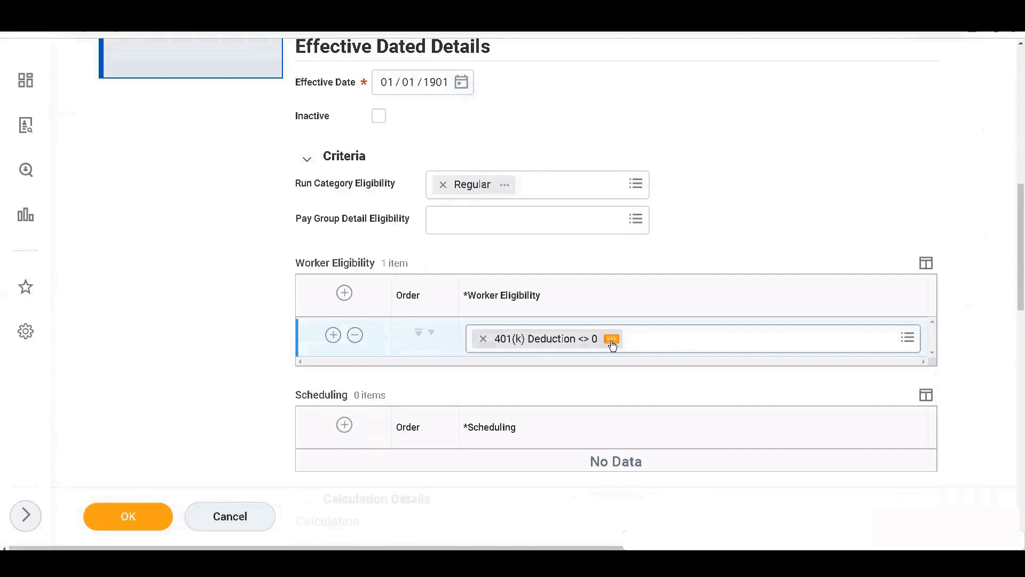
{"action": "left_click", "coordinate": [612, 341]}
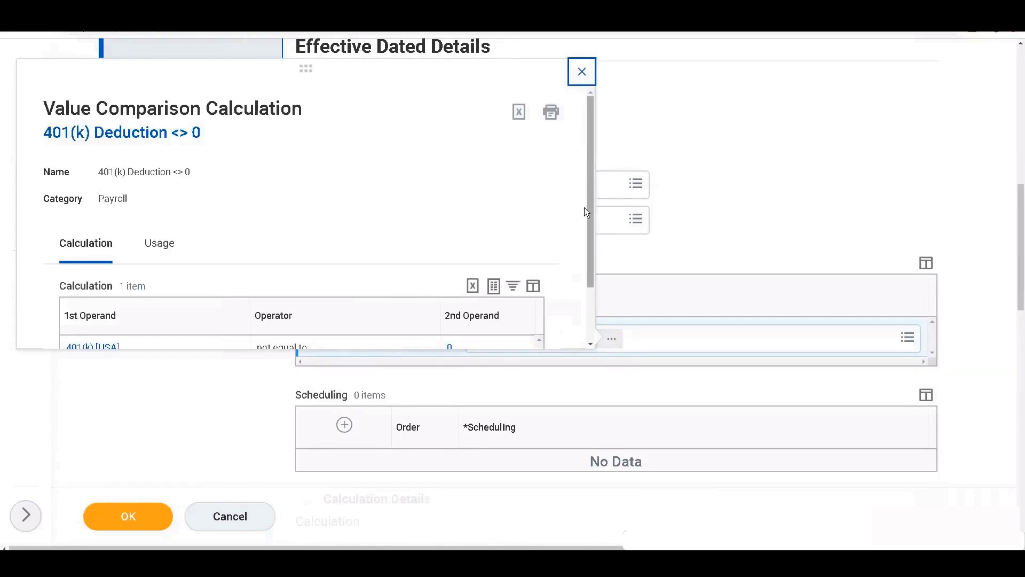
{"action": "scroll", "coordinate": [577, 240], "scroll_direction": "down", "scroll_amount": 2}
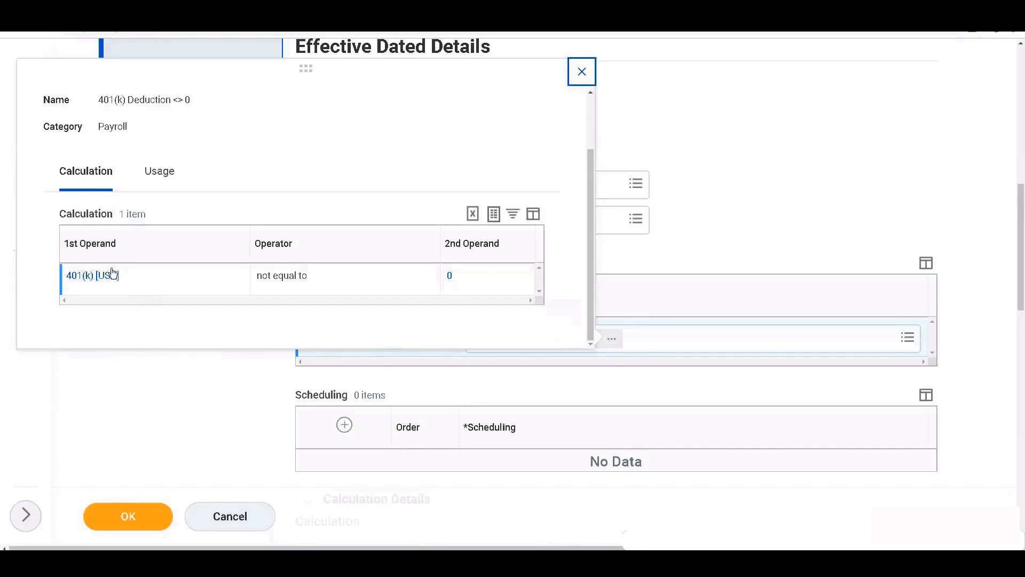
{"action": "left_click", "coordinate": [589, 360]}
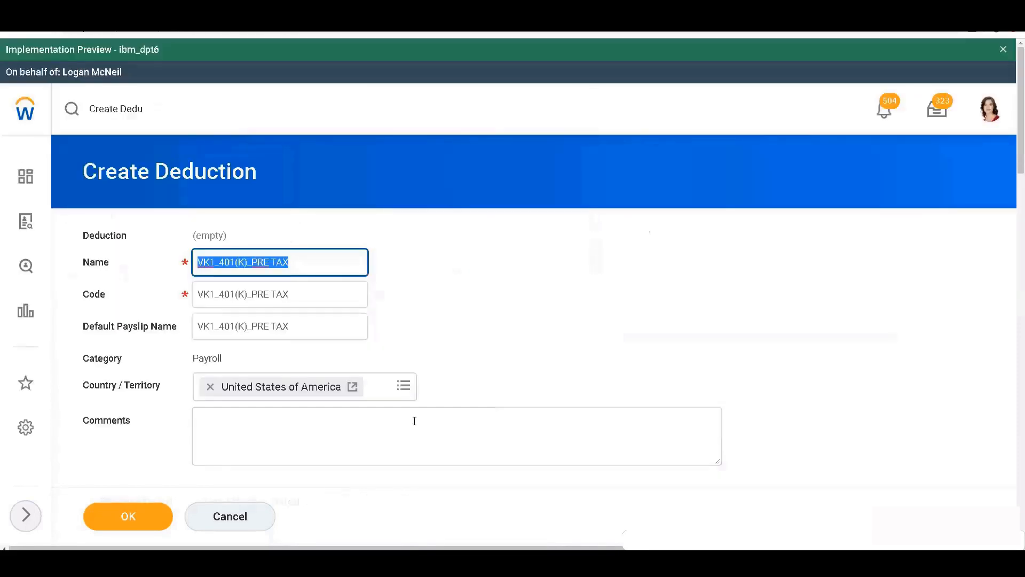
{"action": "left_click_drag", "start_coordinate": [1014, 81], "coordinate": [1002, 206]}
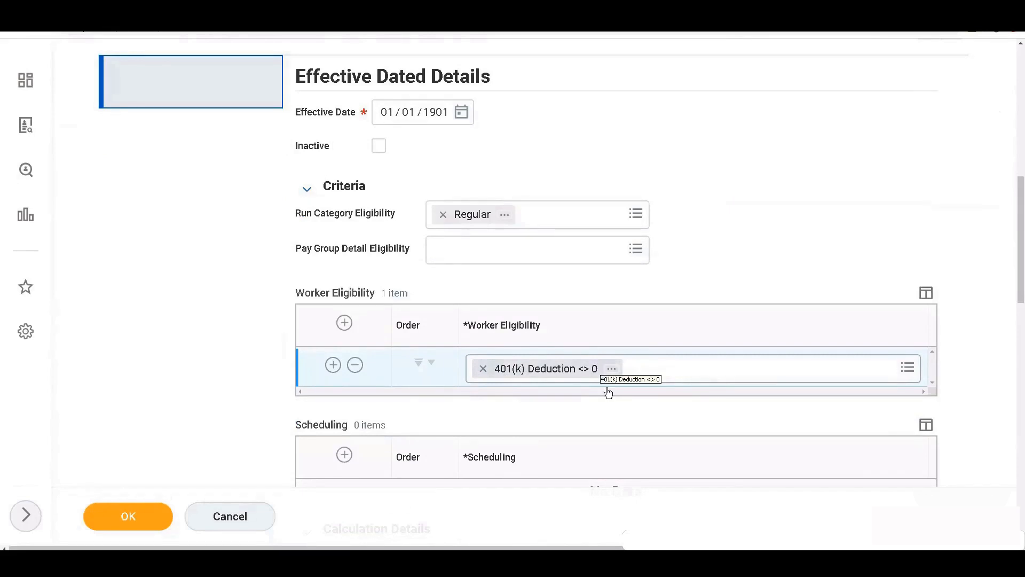
Step: Add a second worker eligibility row with the criterion Payroll Input Exists for Pay Component
{"action": "scroll", "coordinate": [584, 302], "scroll_direction": "down", "scroll_amount": 1}
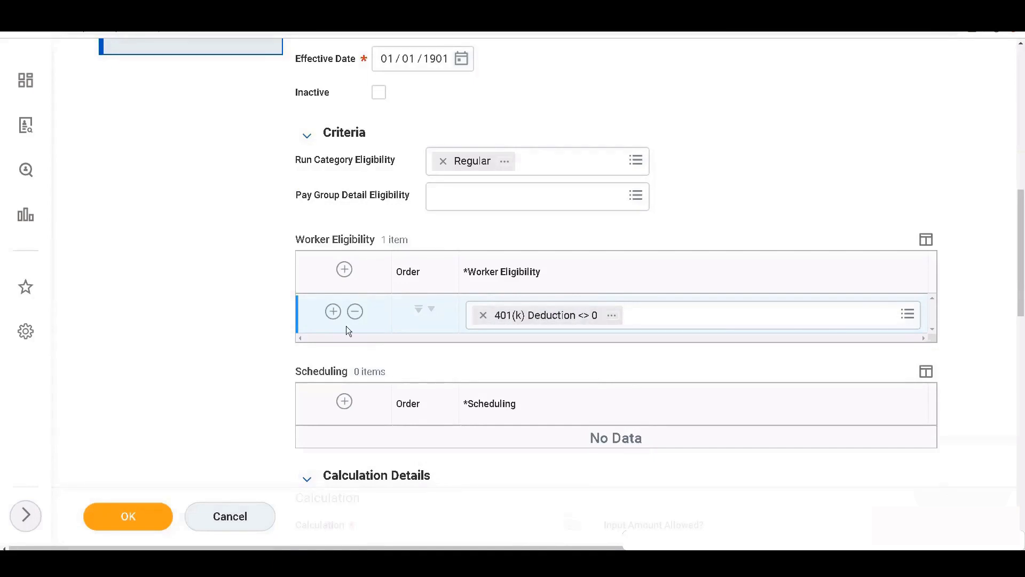
{"action": "left_click", "coordinate": [331, 313]}
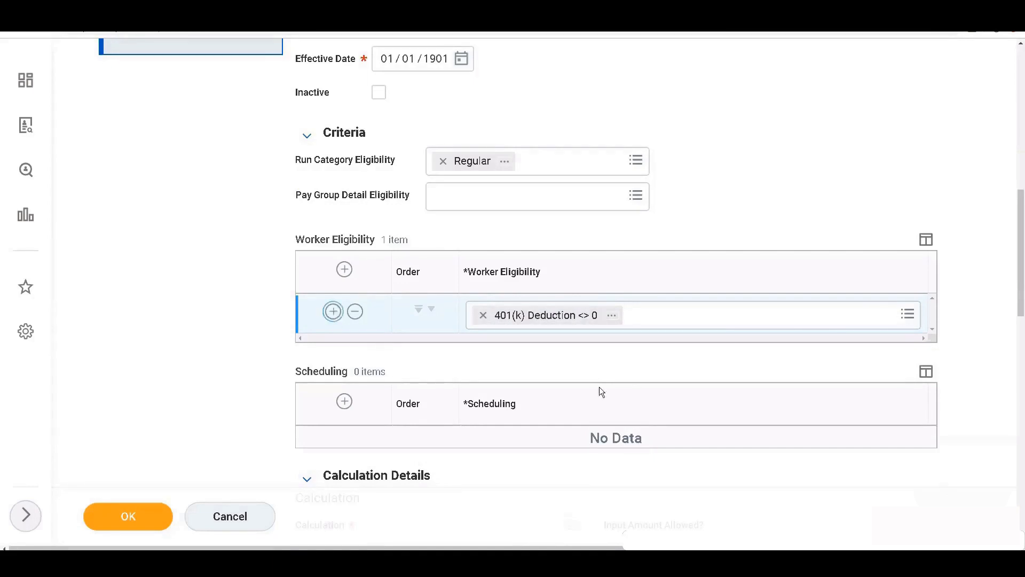
{"action": "left_click", "coordinate": [558, 354]}
{"action": "type", "text": "Pay"}
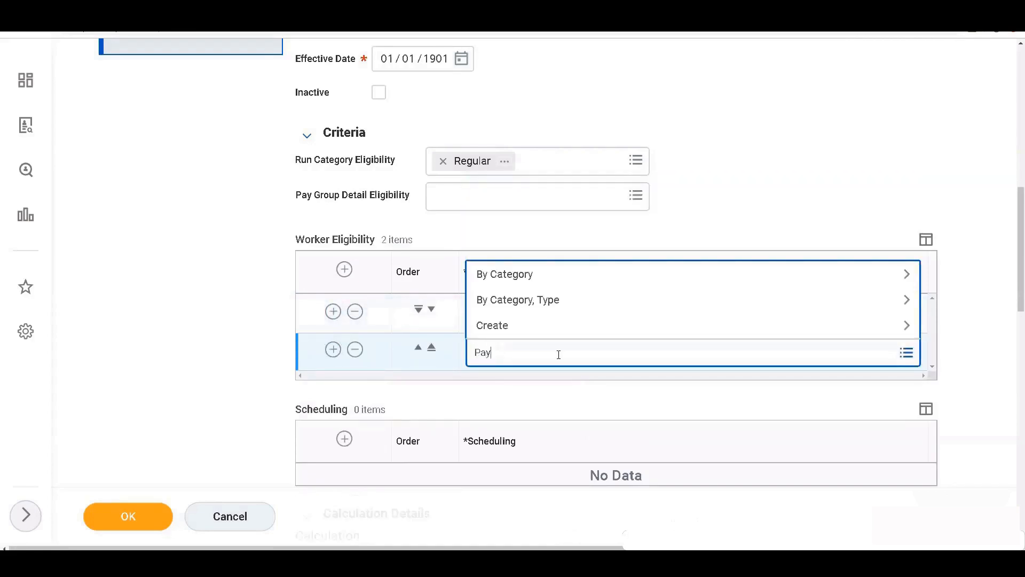
{"action": "type", "text": "roll Input"}
{"action": "key", "text": "Return"}
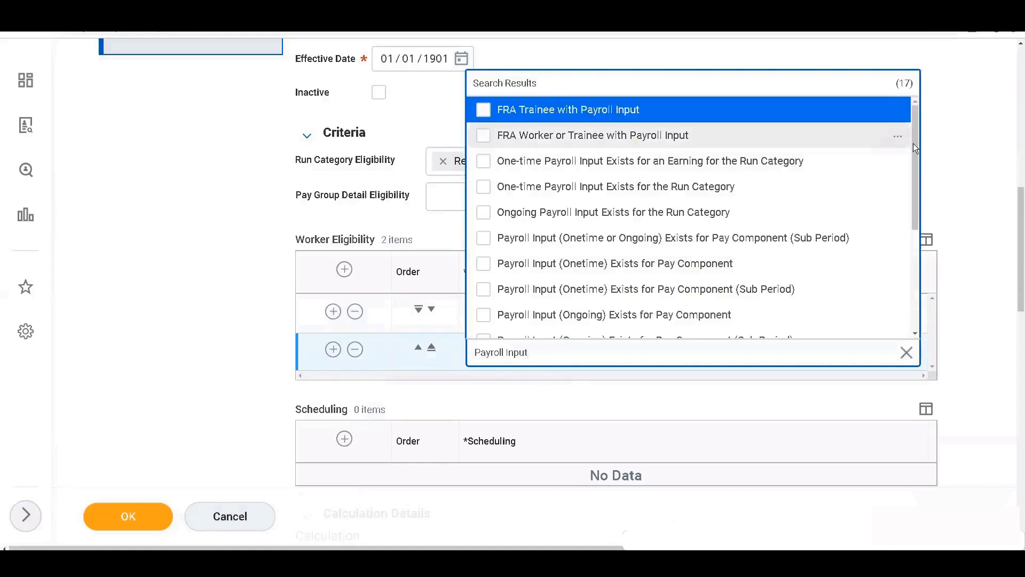
{"action": "scroll", "coordinate": [913, 173], "scroll_direction": "down", "scroll_amount": 2}
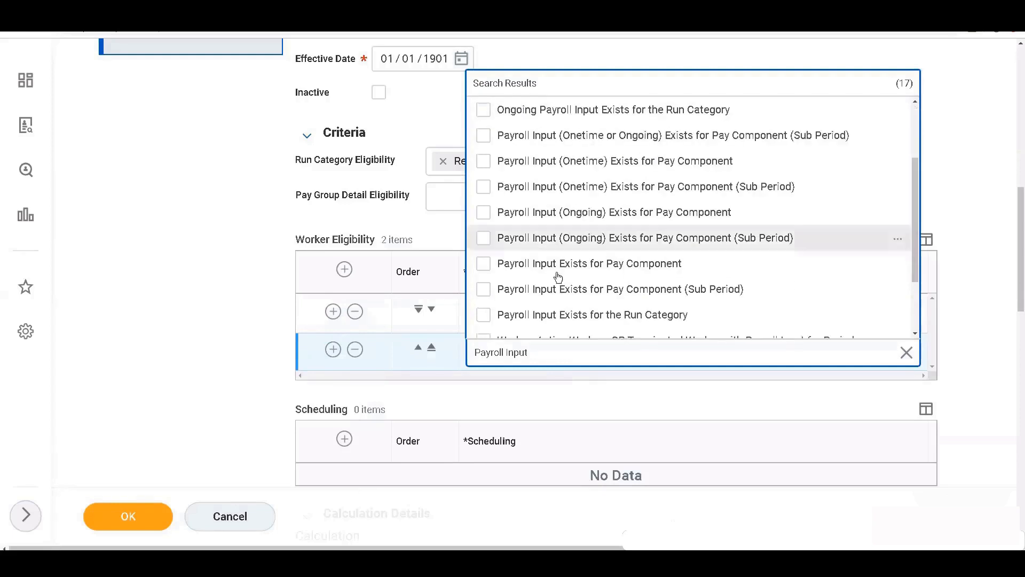
{"action": "left_click", "coordinate": [492, 268]}
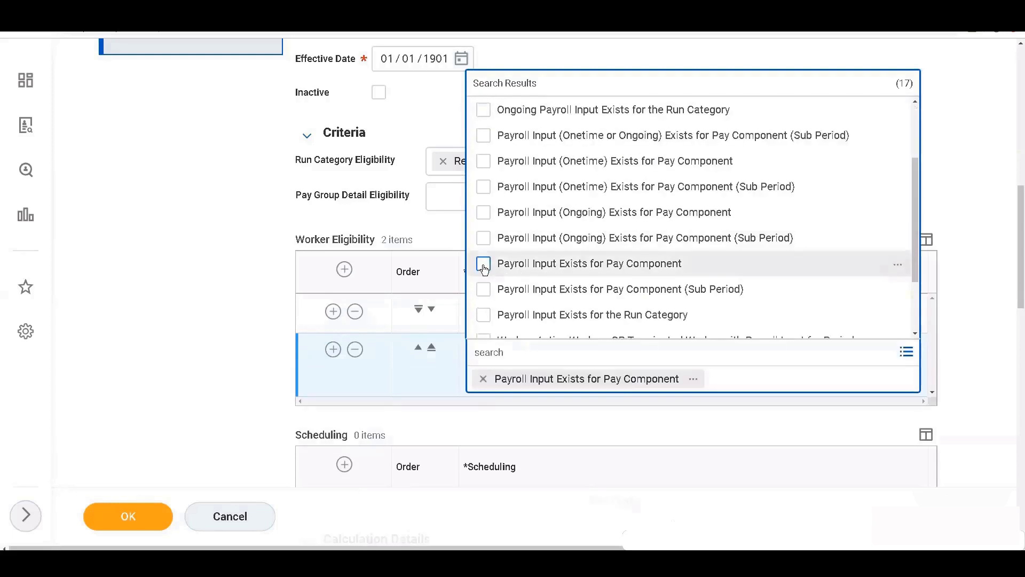
{"action": "left_click", "coordinate": [551, 425]}
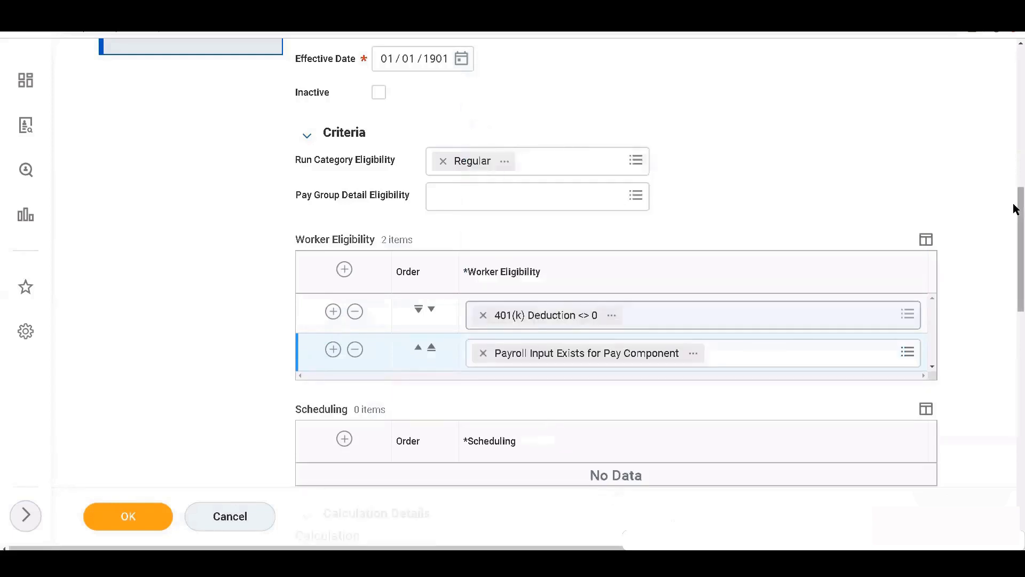
Step: Set the deduction's calculation to Base (unprorated) * Percent in the calculation details
{"action": "scroll", "coordinate": [1013, 261], "scroll_direction": "down", "scroll_amount": 5}
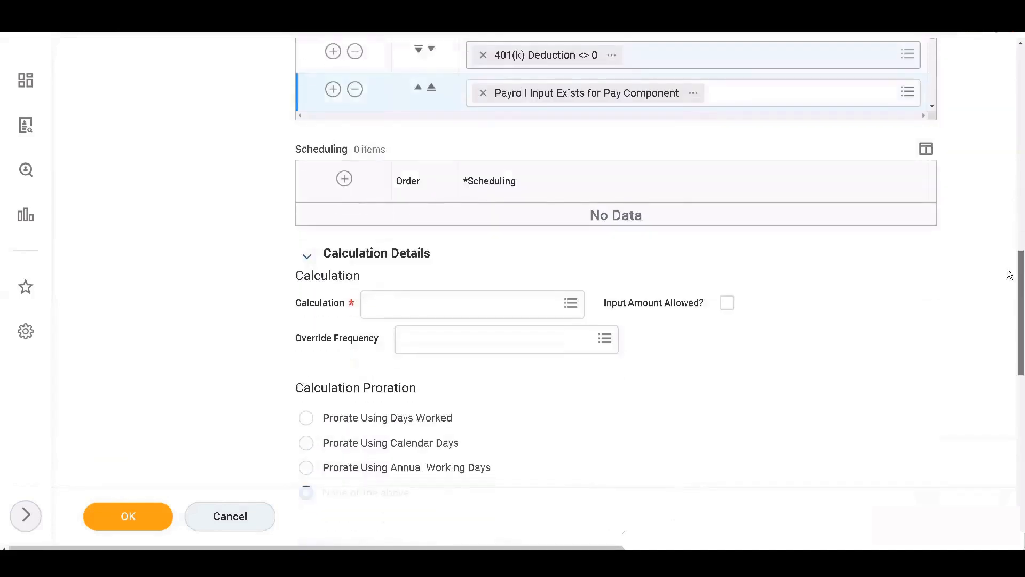
{"action": "left_click", "coordinate": [465, 299]}
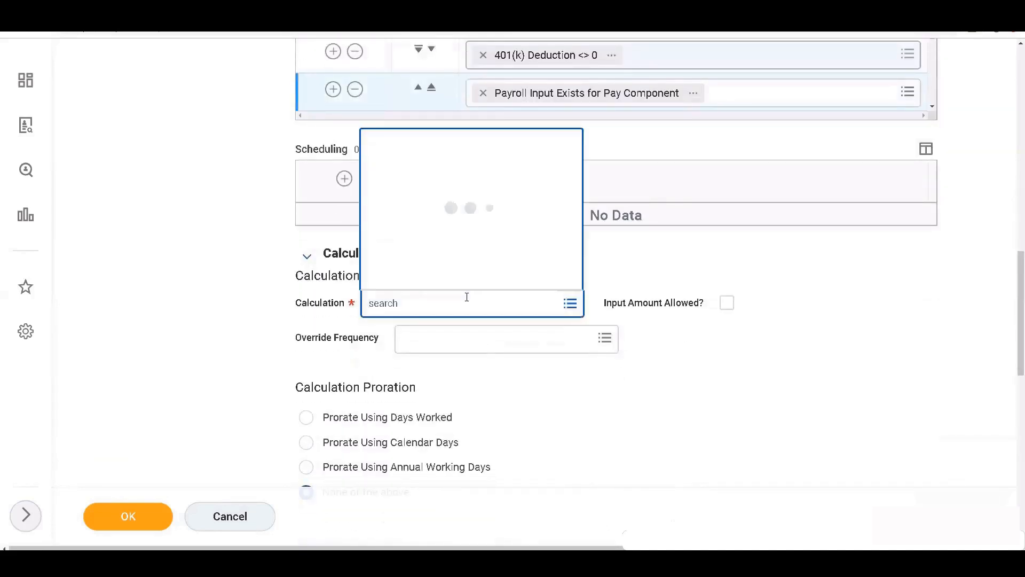
{"action": "type", "text": "Bas"}
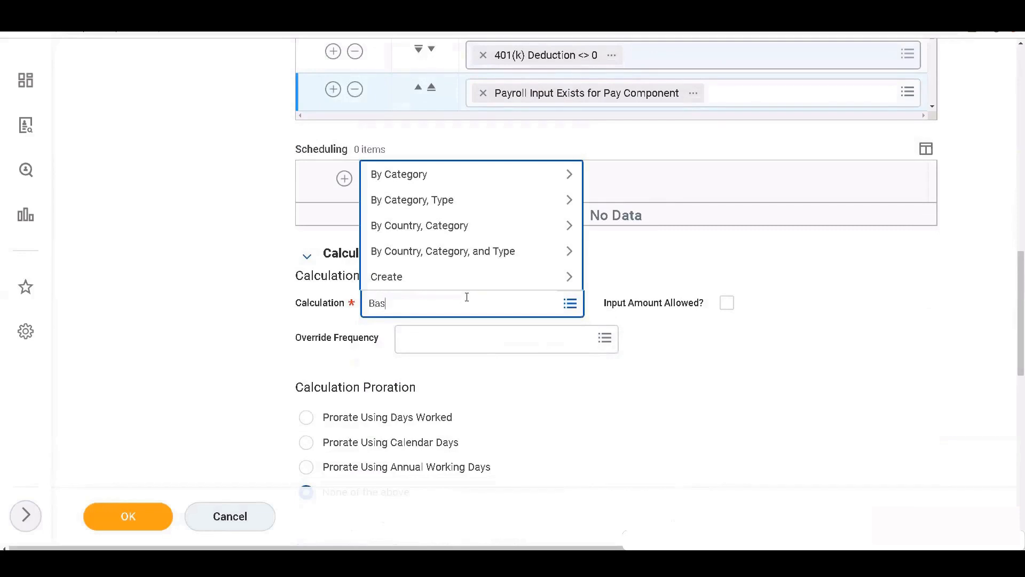
{"action": "type", "text": "e(Unprorated)"}
{"action": "key", "text": "Return"}
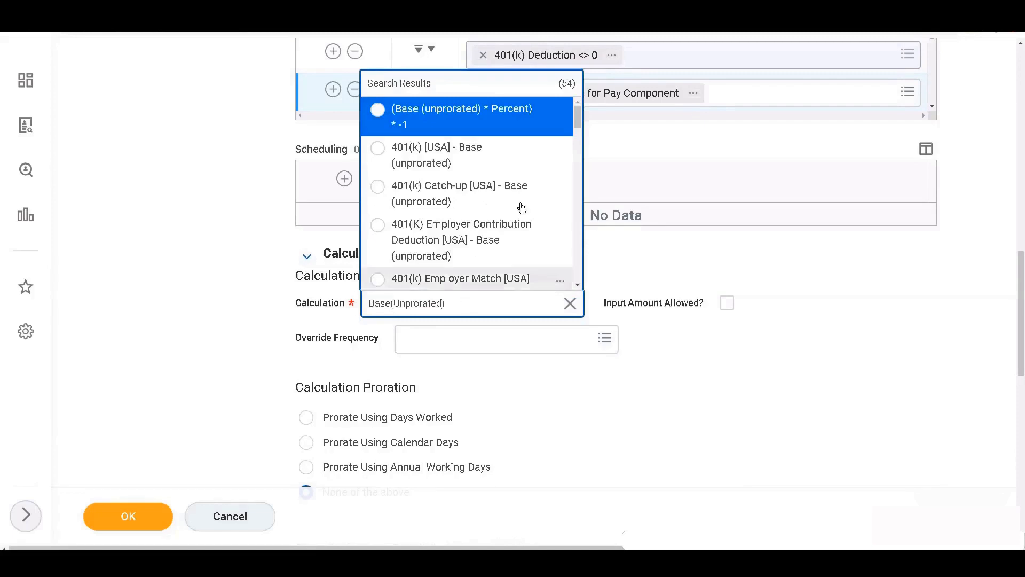
{"action": "left_click_drag", "start_coordinate": [576, 119], "coordinate": [576, 142]}
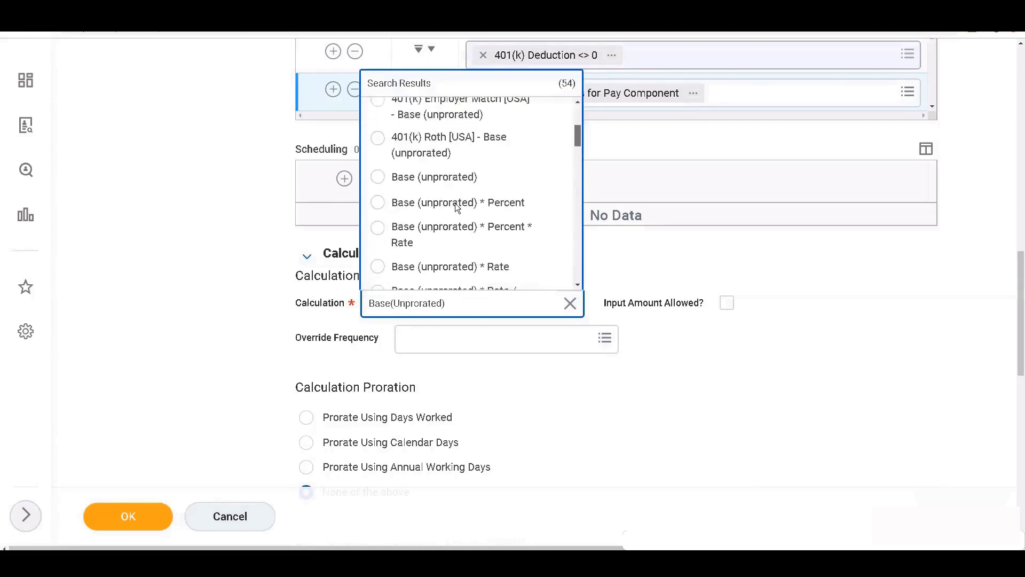
{"action": "left_click", "coordinate": [378, 198]}
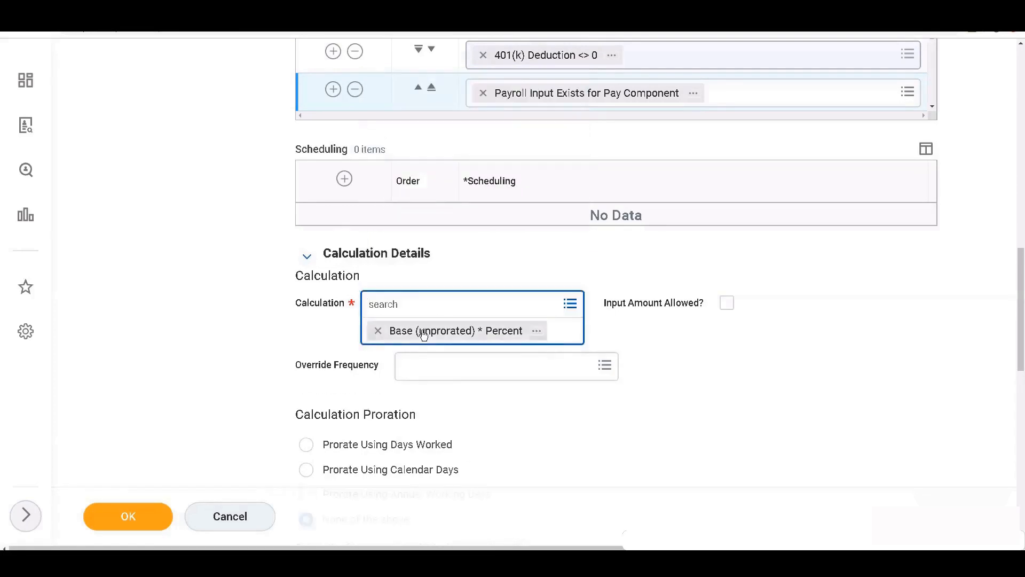
Step: Add a related calculation row to the deduction and set it to Base (unprorated)
{"action": "left_click_drag", "start_coordinate": [1014, 271], "coordinate": [1015, 430]}
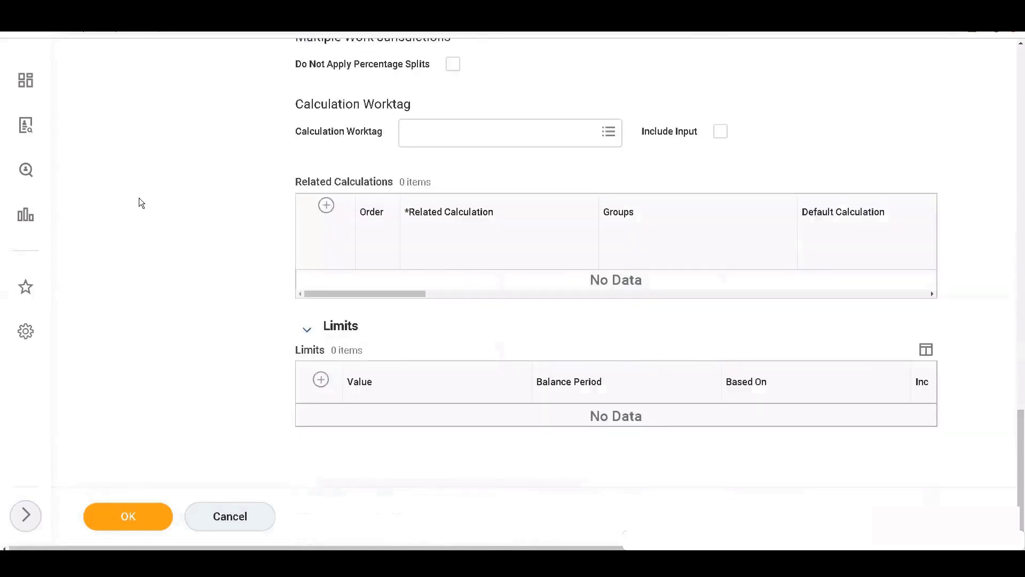
{"action": "left_click", "coordinate": [326, 206]}
{"action": "left_click", "coordinate": [438, 291]}
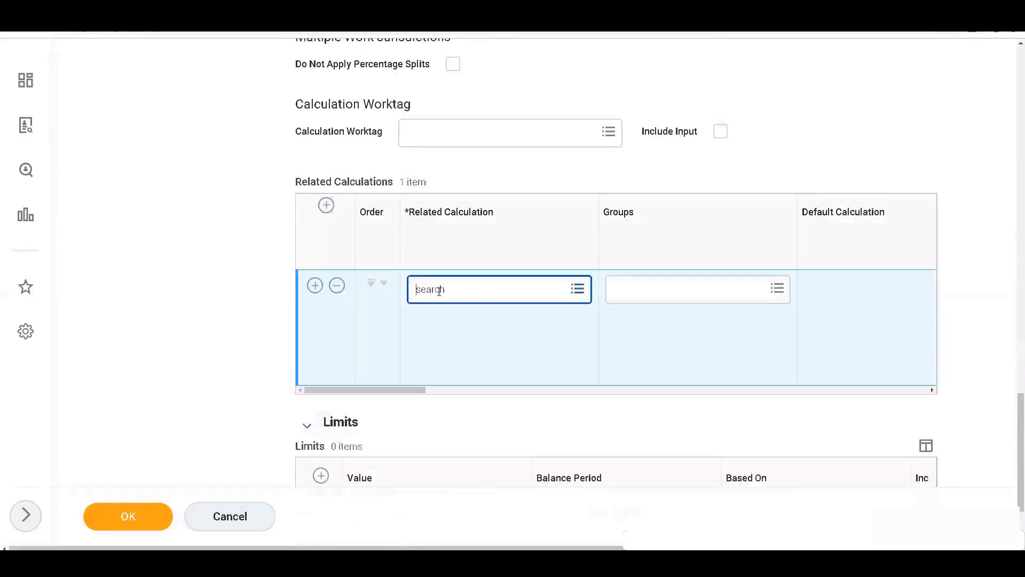
{"action": "type", "text": "B"}
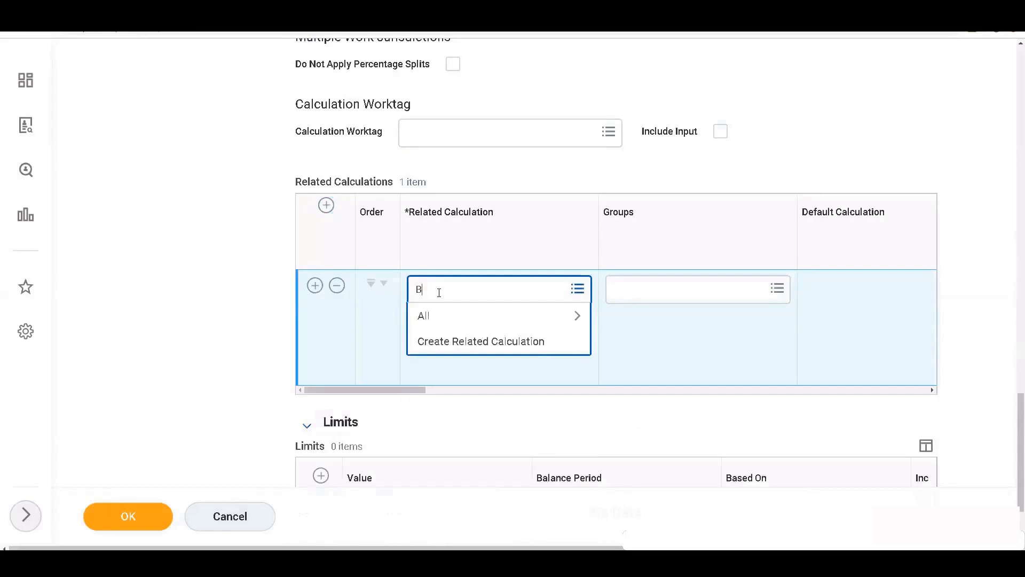
{"action": "type", "text": "sase ( Unproa"}
{"action": "key", "text": "BackSpace"}
{"action": "type", "text": "rated)"}
{"action": "key", "text": "Return"}
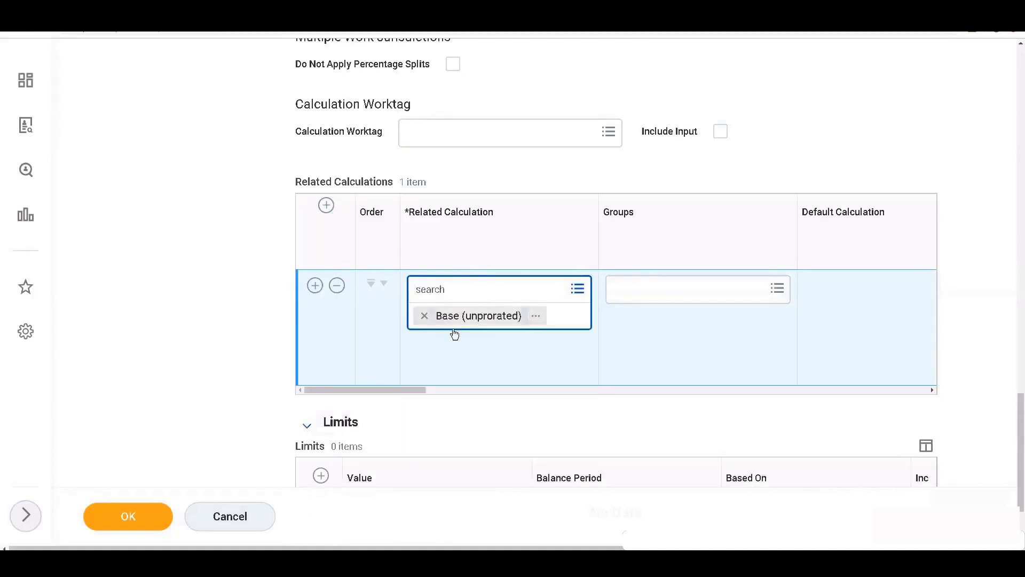
Step: Set the limit value of the Base (unprorated) related calculation to Section 415 eligible wage limit
{"action": "left_click", "coordinate": [410, 367]}
{"action": "left_click_drag", "start_coordinate": [398, 389], "coordinate": [477, 392]}
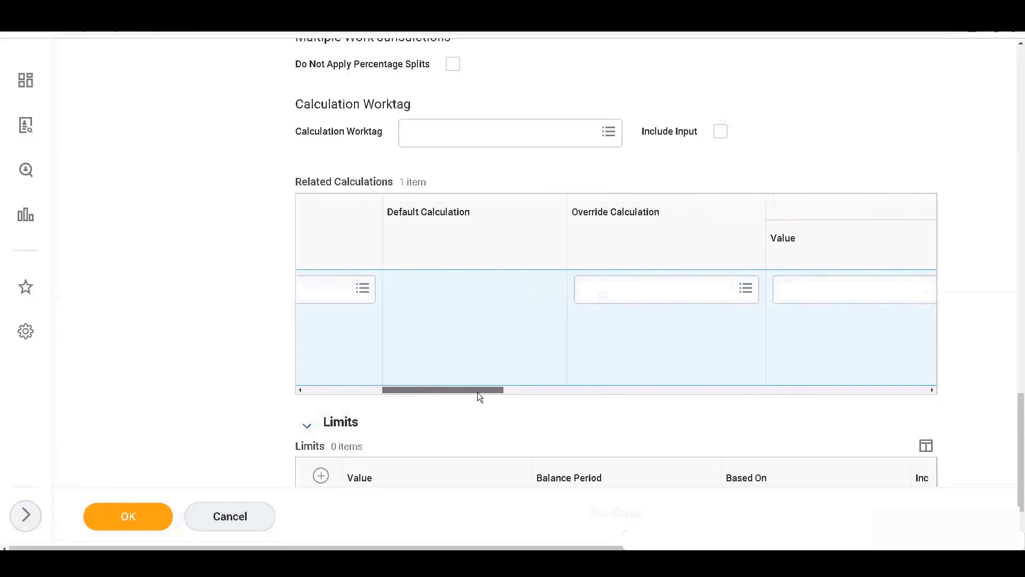
{"action": "left_click_drag", "start_coordinate": [405, 392], "coordinate": [511, 376]}
{"action": "left_click", "coordinate": [635, 297]}
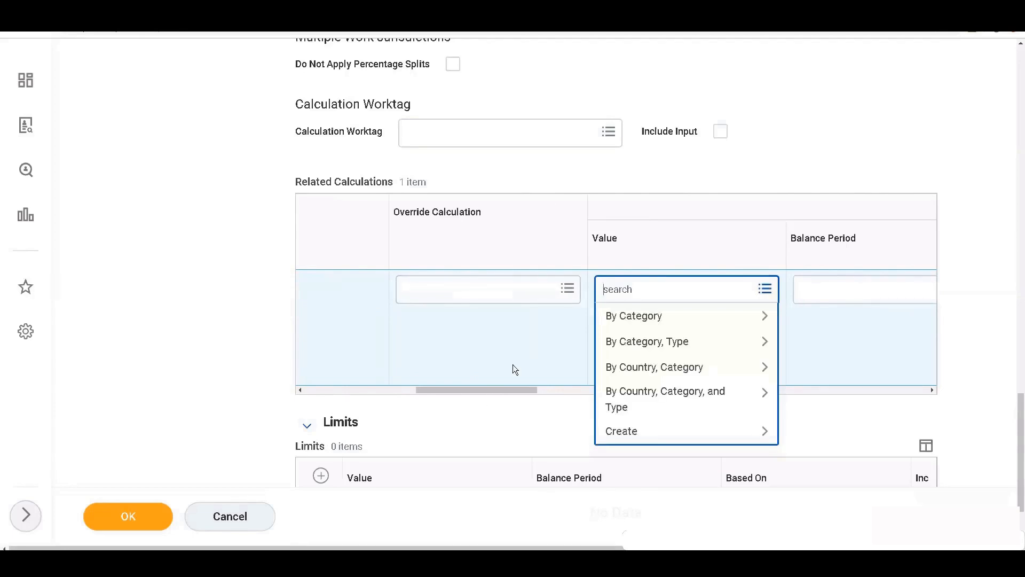
{"action": "left_click", "coordinate": [511, 389]}
{"action": "left_click_drag", "start_coordinate": [511, 389], "coordinate": [533, 389]}
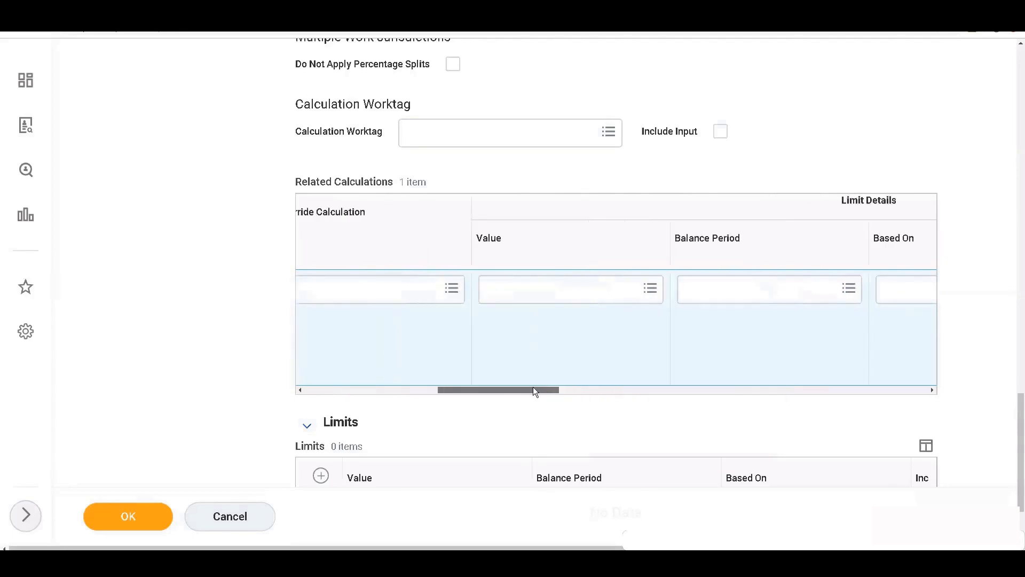
{"action": "left_click", "coordinate": [507, 299]}
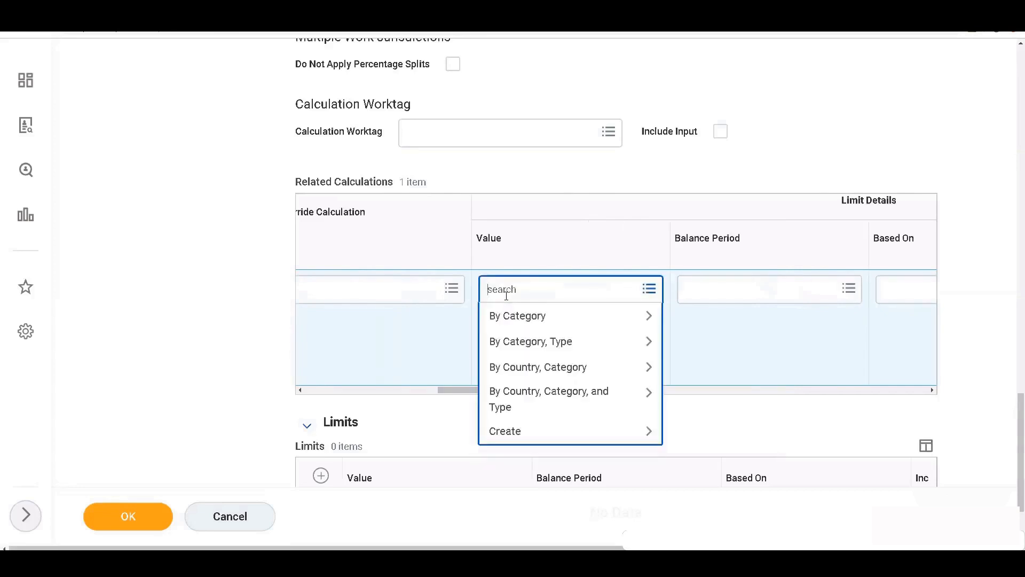
{"action": "type", "text": "415"}
{"action": "key", "text": "Return"}
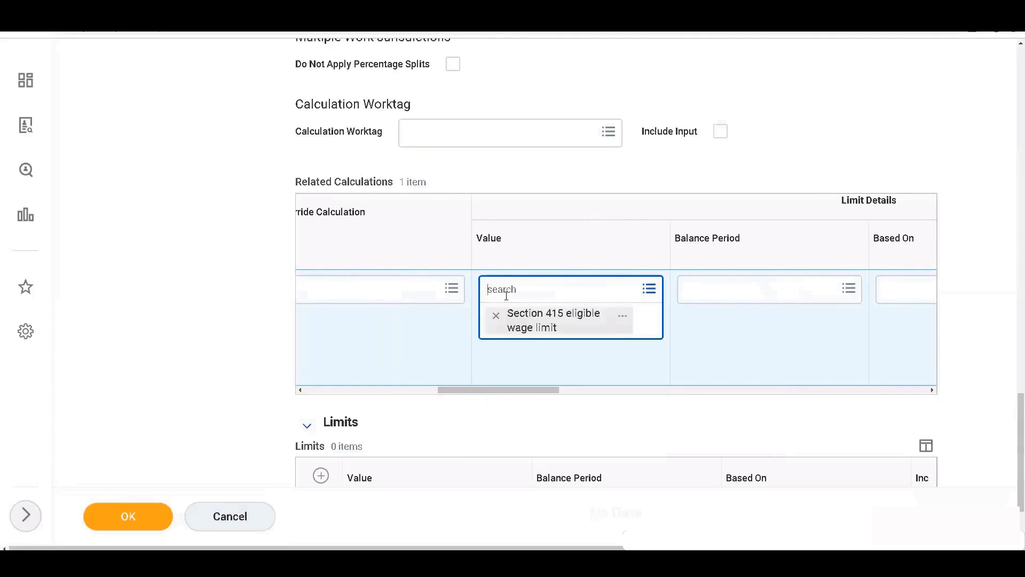
{"action": "left_click", "coordinate": [540, 316]}
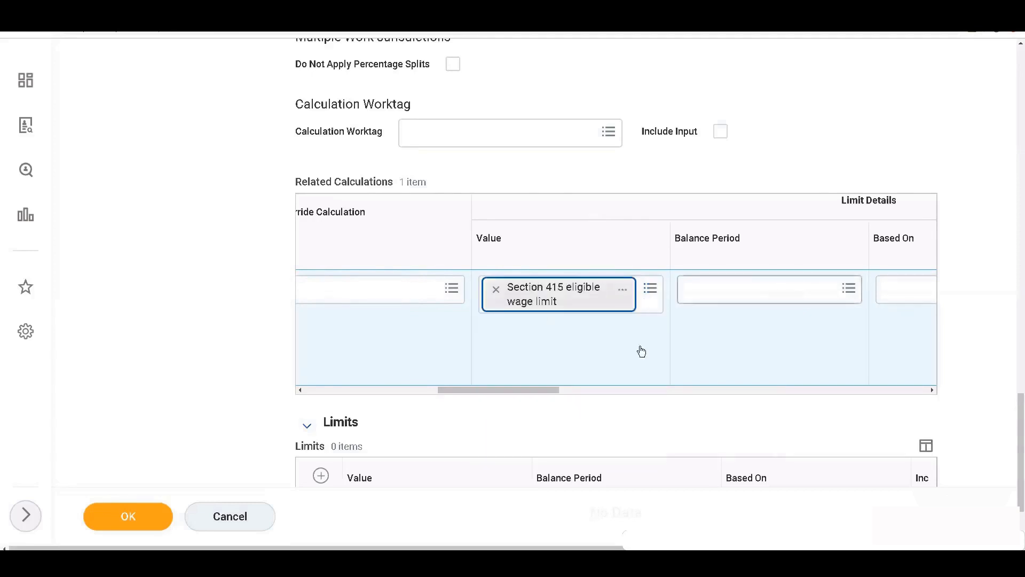
{"action": "left_click_drag", "start_coordinate": [524, 390], "coordinate": [537, 393]}
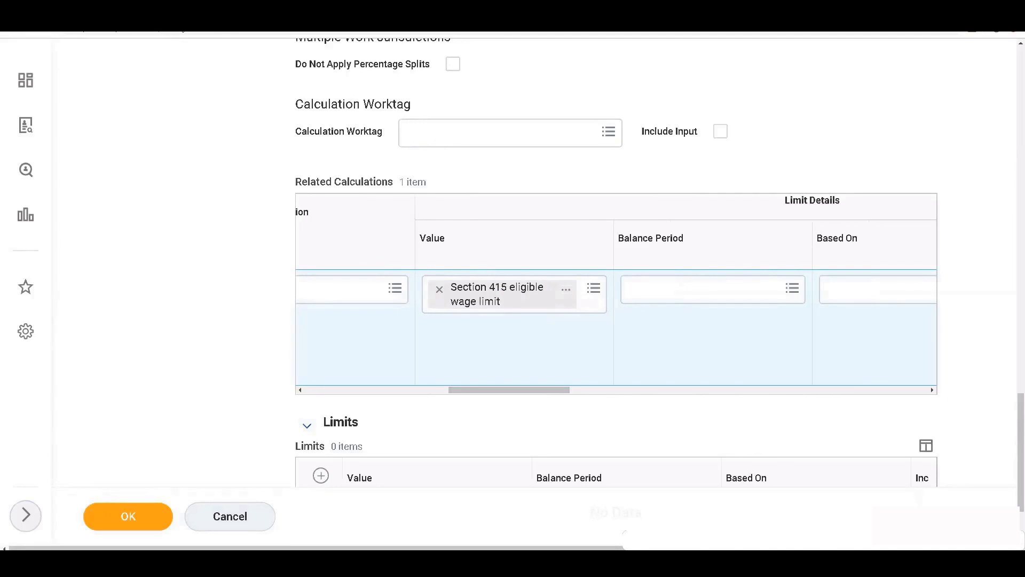
Step: Switch to the other open Workday page, search for Section 415 Eligible Wage Limit and open its lookup table
{"action": "left_click", "coordinate": [59, 15]}
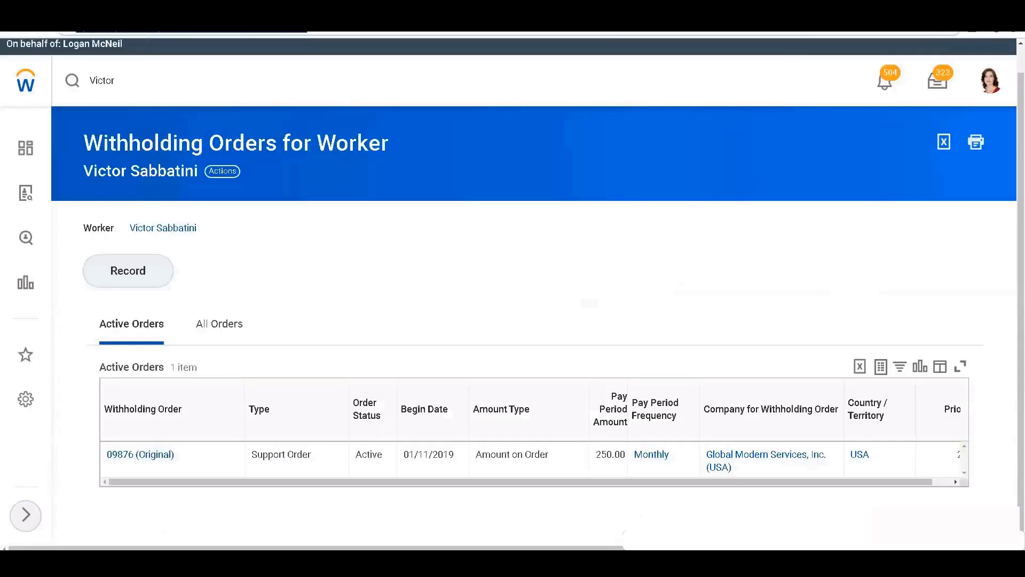
{"action": "left_click", "coordinate": [106, 15]}
{"action": "left_click", "coordinate": [59, 15]}
{"action": "scroll", "coordinate": [203, 199], "scroll_direction": "up", "scroll_amount": 1}
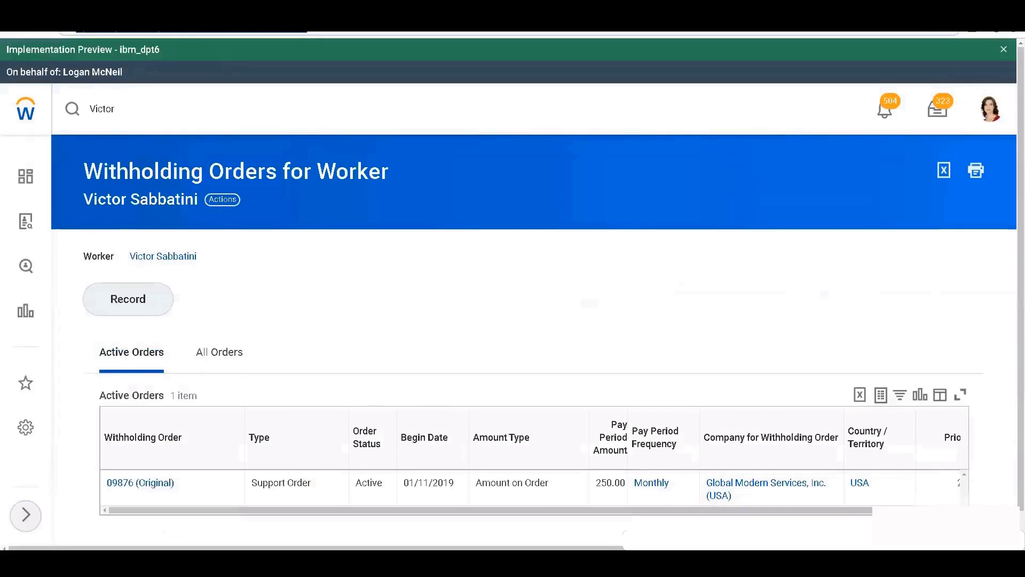
{"action": "left_click", "coordinate": [107, 15]}
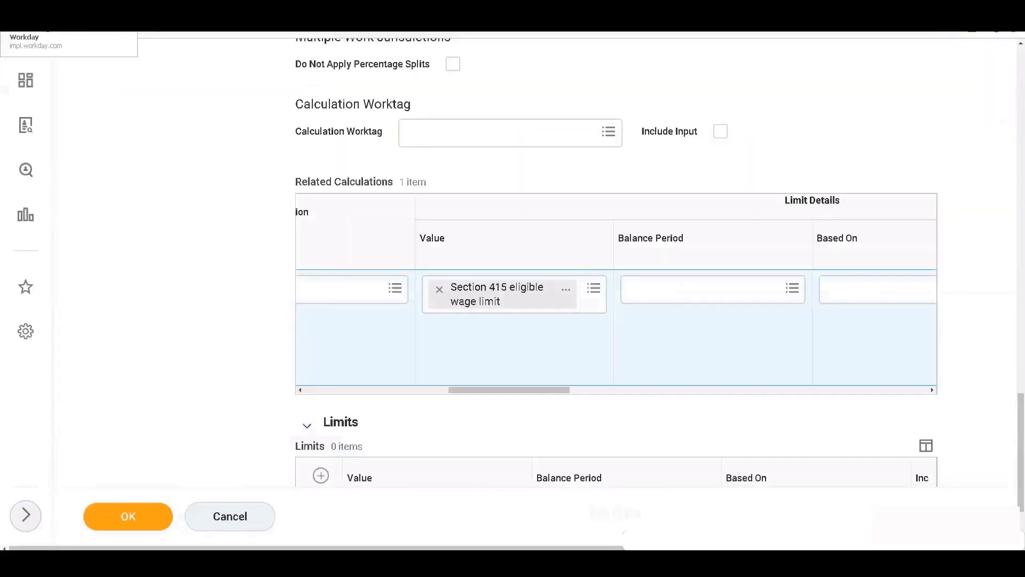
{"action": "left_click", "coordinate": [59, 15]}
{"action": "left_click", "coordinate": [134, 115]}
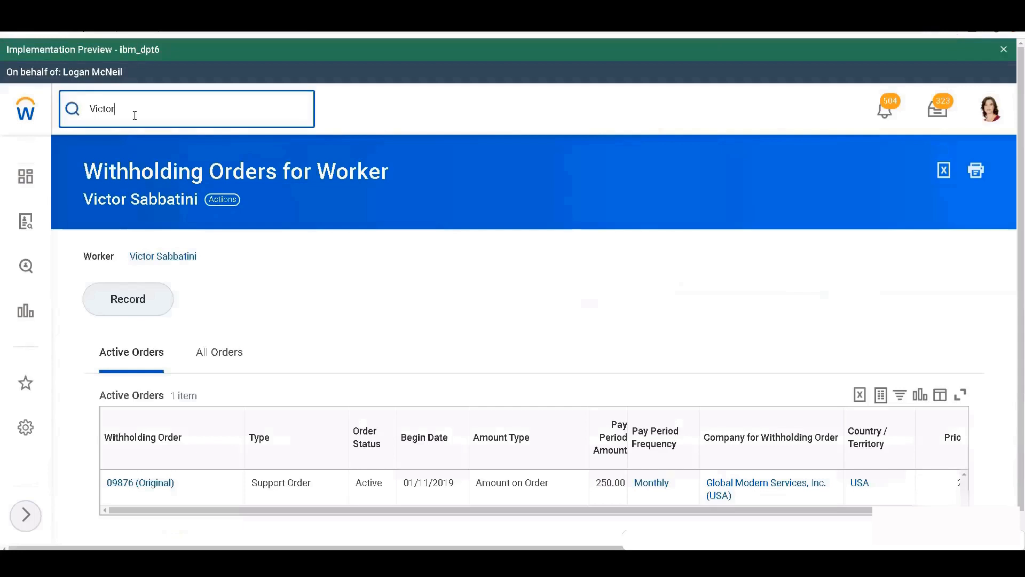
{"action": "key", "text": "BackSpace"}
{"action": "key", "text": "BackSpace"}
{"action": "key", "text": "BackSpace"}
{"action": "key", "text": "BackSpace"}
{"action": "key", "text": "BackSpace"}
{"action": "type", "text": "Section 415 Eligible Wage Limit"}
{"action": "key", "text": "Return"}
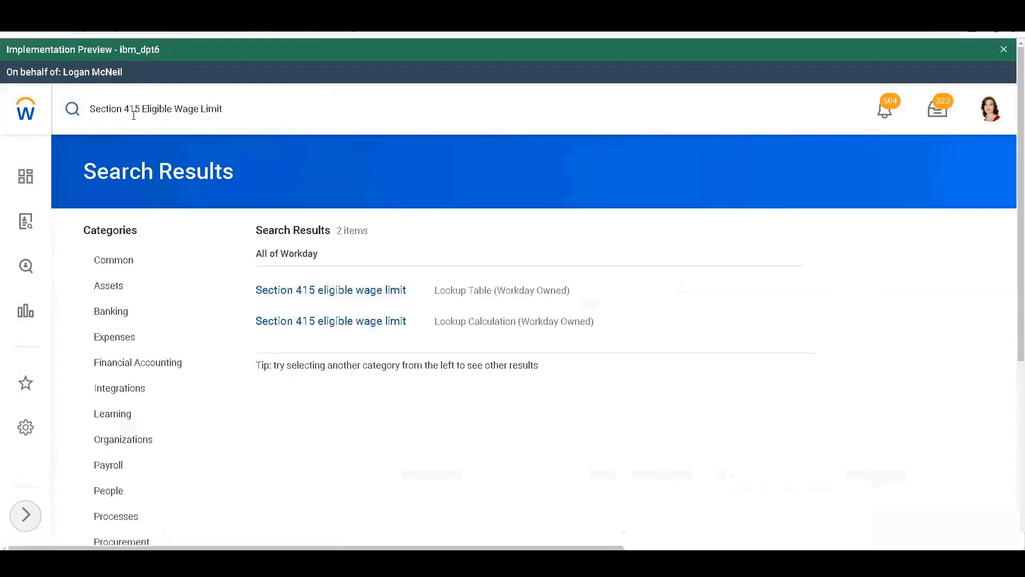
{"action": "left_click", "coordinate": [298, 292]}
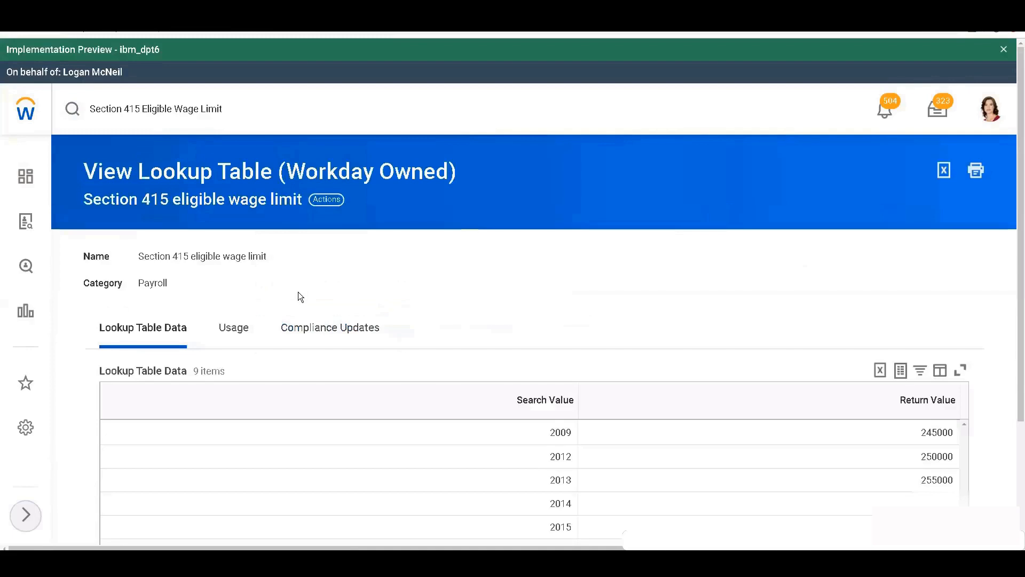
Step: Examine the yearly search values and return values in the Section 415 eligible wage limit lookup table
{"action": "scroll", "coordinate": [325, 342], "scroll_direction": "down", "scroll_amount": 1}
{"action": "scroll", "coordinate": [325, 342], "scroll_direction": "down", "scroll_amount": 1}
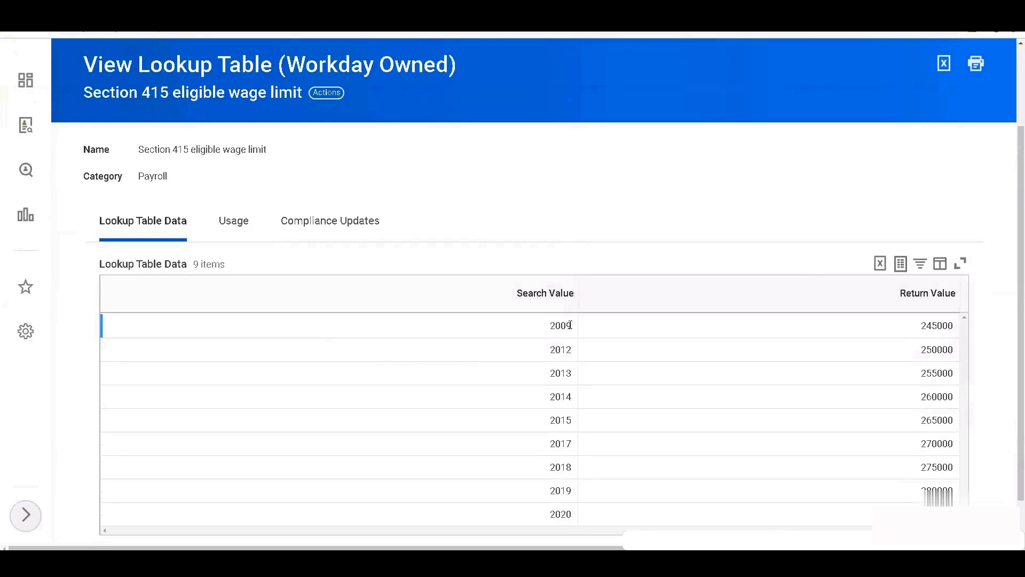
{"action": "scroll", "coordinate": [550, 430], "scroll_direction": "down", "scroll_amount": 1}
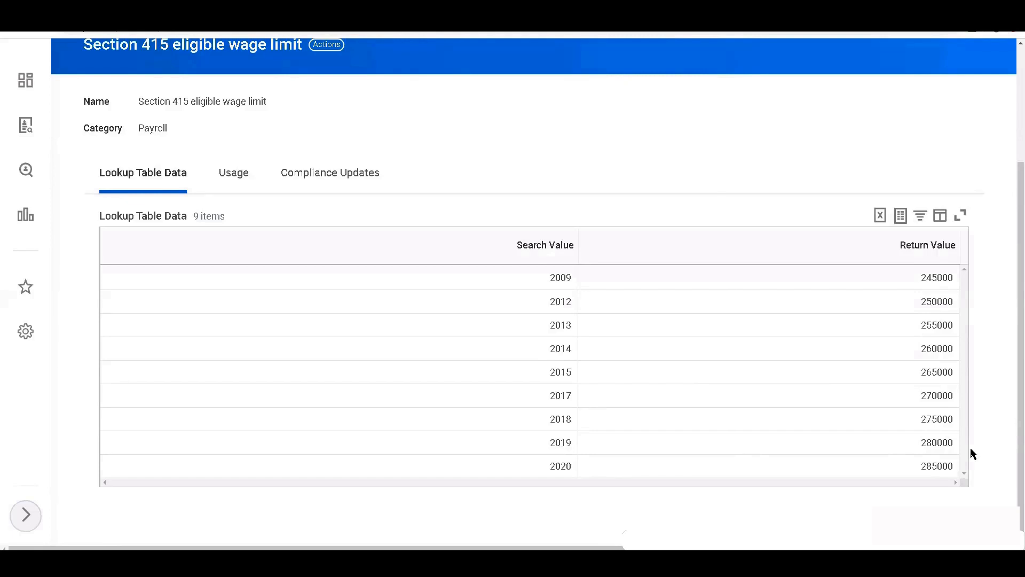
{"action": "left_click", "coordinate": [797, 465]}
Step: Read the lookup table's compliance updates, highlighting the 2020 and 2019 descriptions, and return to the deduction's related calculations
{"action": "left_click", "coordinate": [334, 170]}
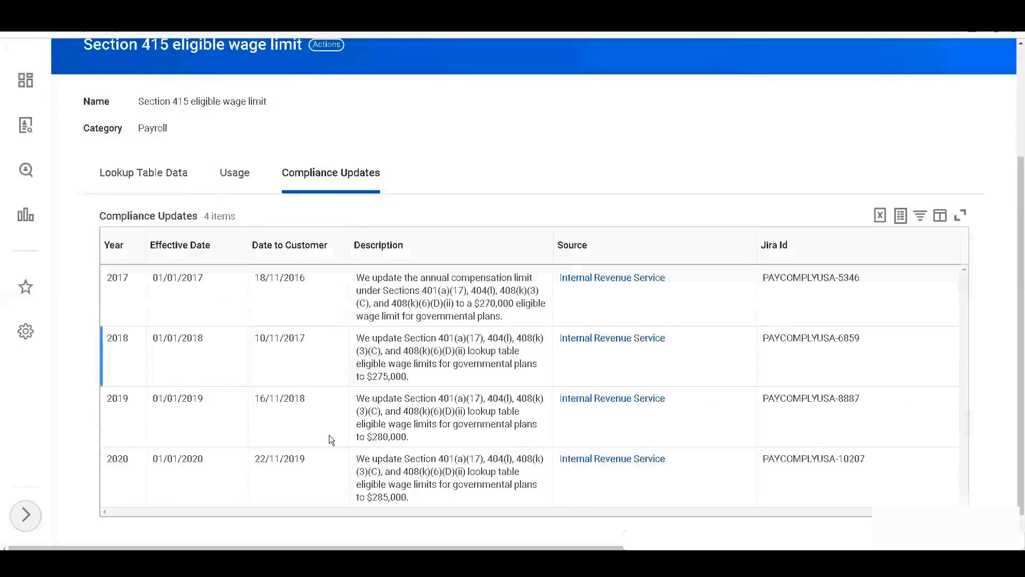
{"action": "scroll", "coordinate": [328, 435], "scroll_direction": "down", "scroll_amount": 1}
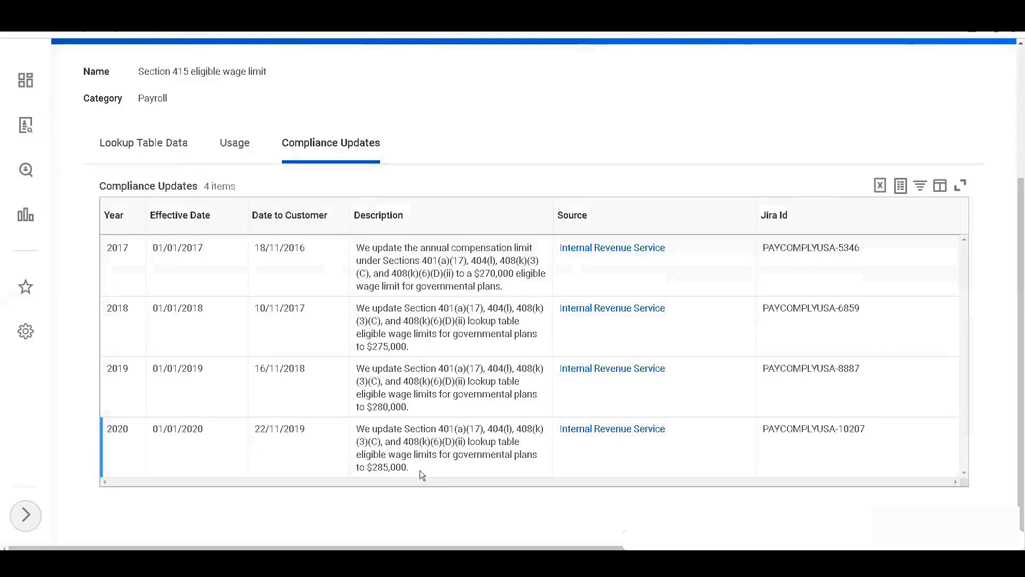
{"action": "left_click_drag", "start_coordinate": [356, 427], "coordinate": [412, 476]}
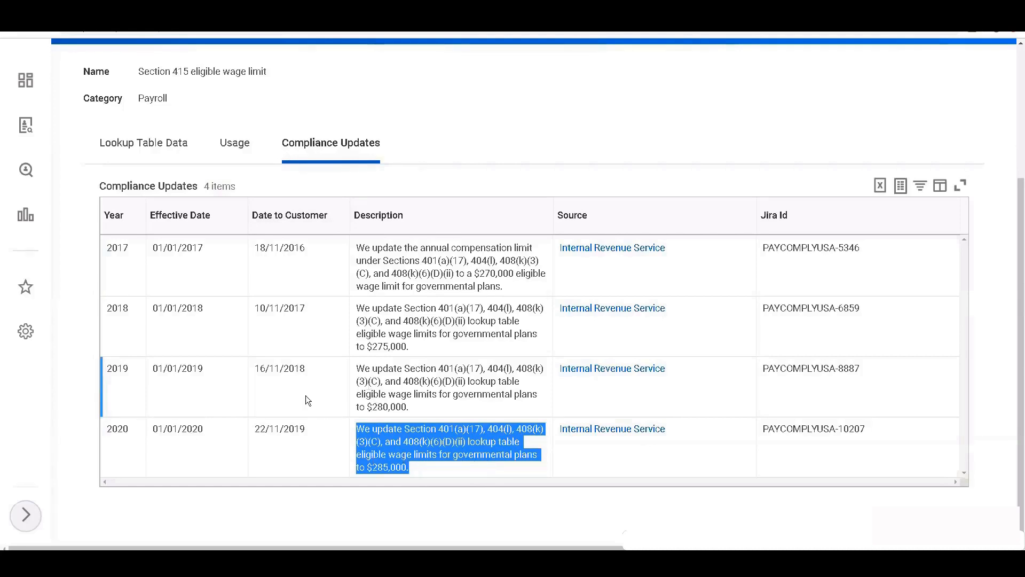
{"action": "left_click_drag", "start_coordinate": [410, 407], "coordinate": [345, 363]}
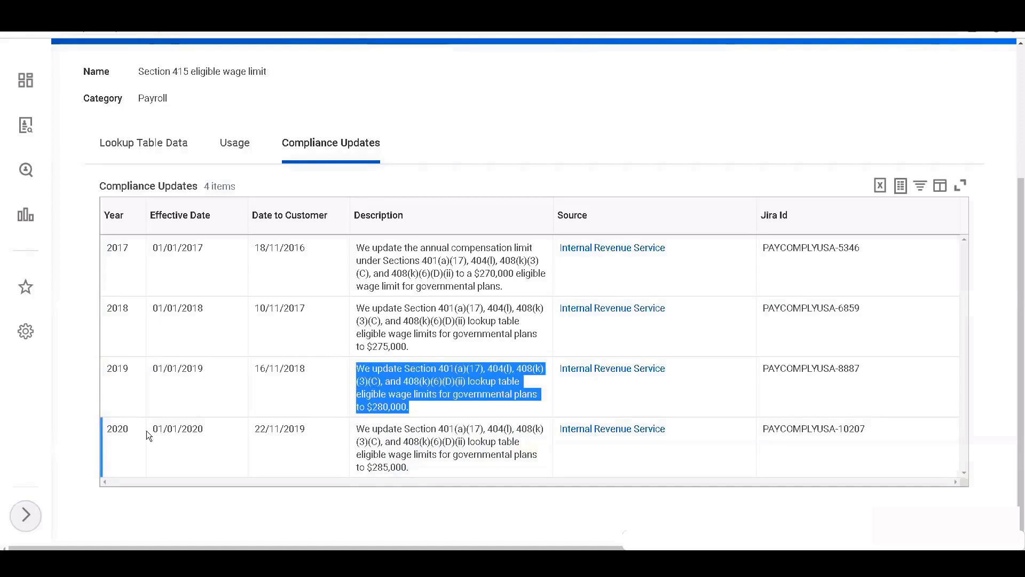
{"action": "left_click", "coordinate": [424, 412]}
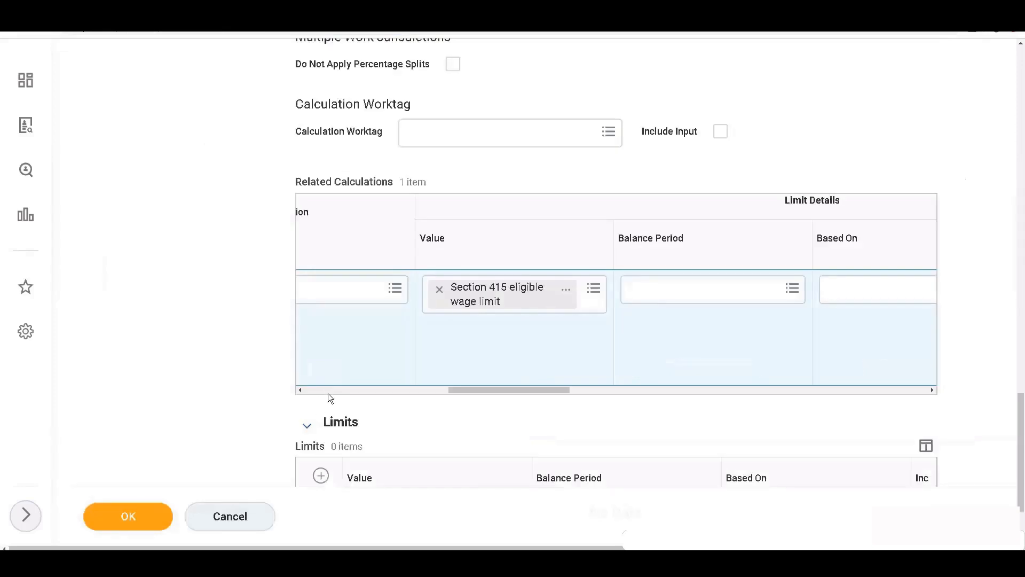
Step: Set the balance period in the related calculation's limit details to YTD - Current Calendar Year (based on Payment Date)
{"action": "left_click", "coordinate": [327, 391]}
{"action": "left_click_drag", "start_coordinate": [360, 390], "coordinate": [462, 402]}
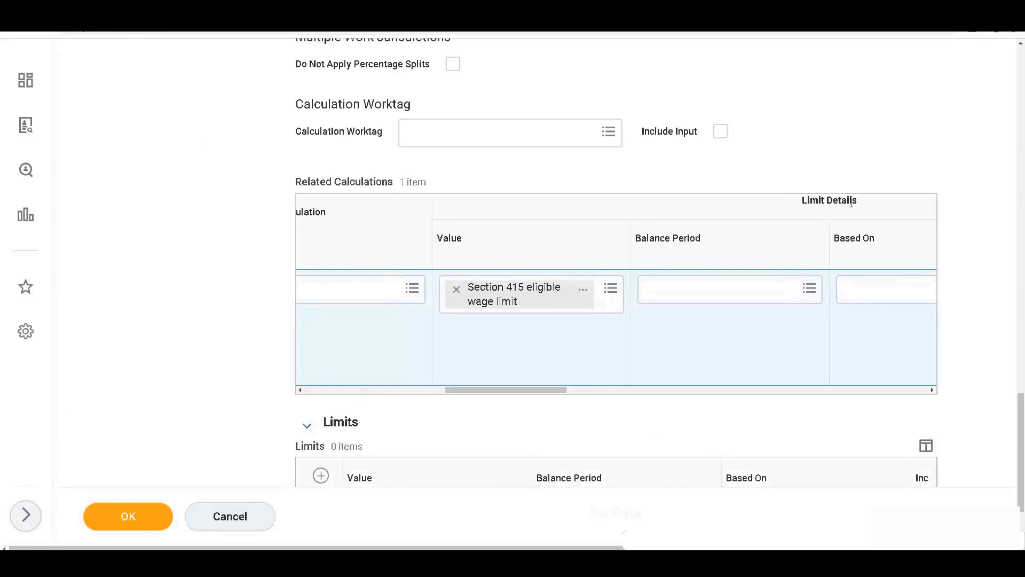
{"action": "left_click_drag", "start_coordinate": [860, 204], "coordinate": [800, 203]}
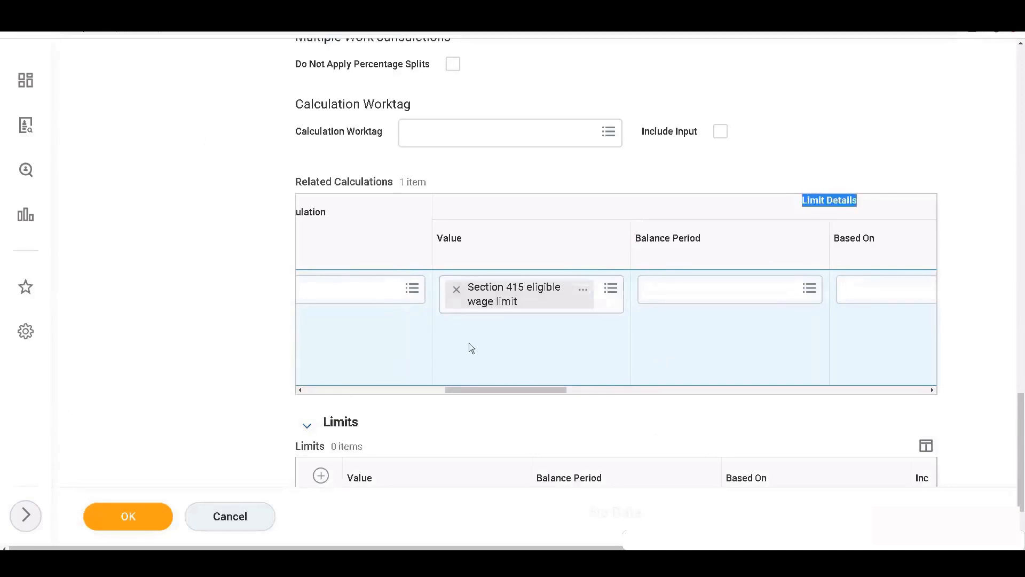
{"action": "left_click_drag", "start_coordinate": [463, 390], "coordinate": [504, 388]}
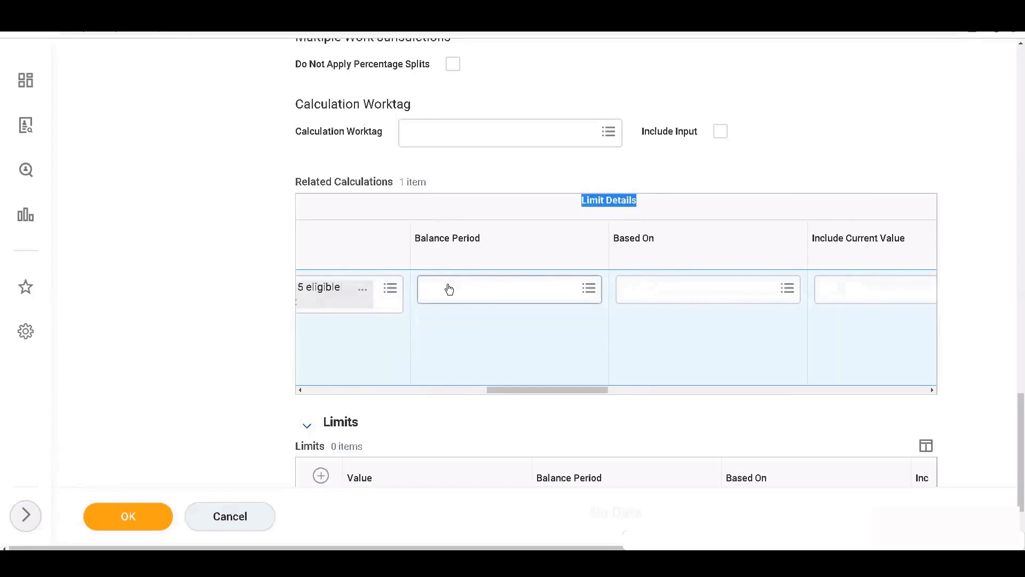
{"action": "left_click", "coordinate": [448, 289]}
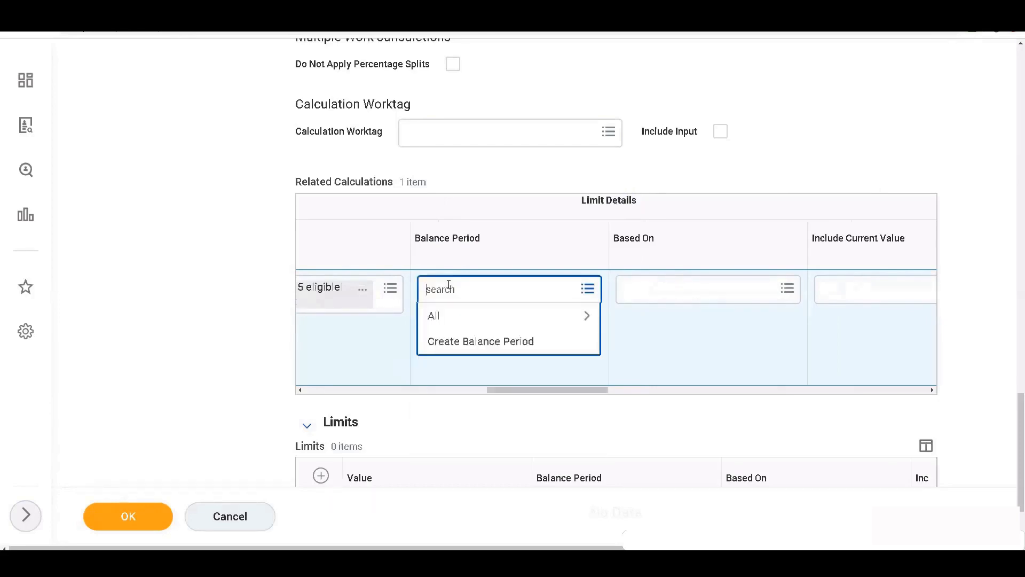
{"action": "type", "text": "YTD"}
{"action": "key", "text": "Return"}
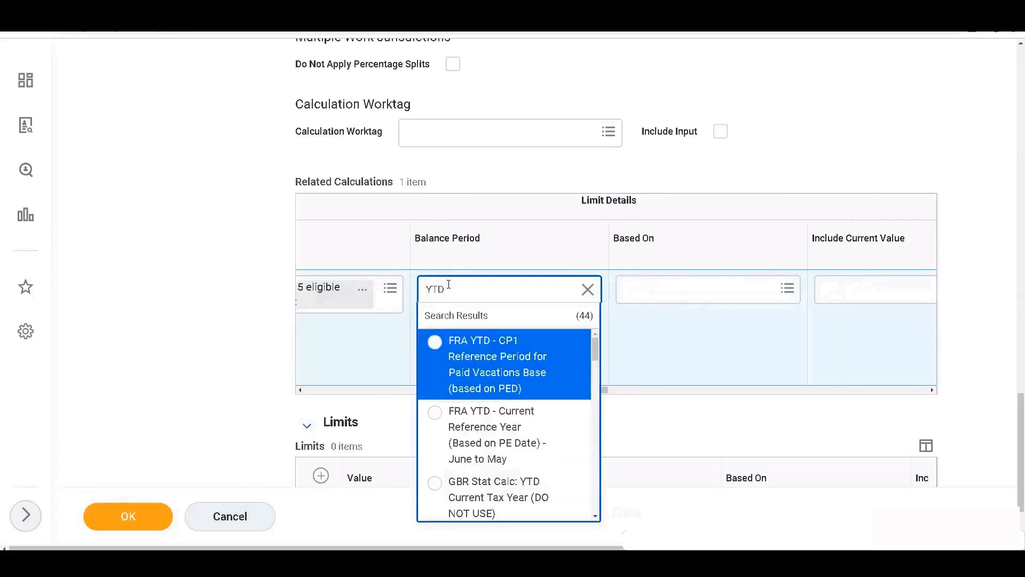
{"action": "scroll", "coordinate": [590, 368], "scroll_direction": "down", "scroll_amount": 3}
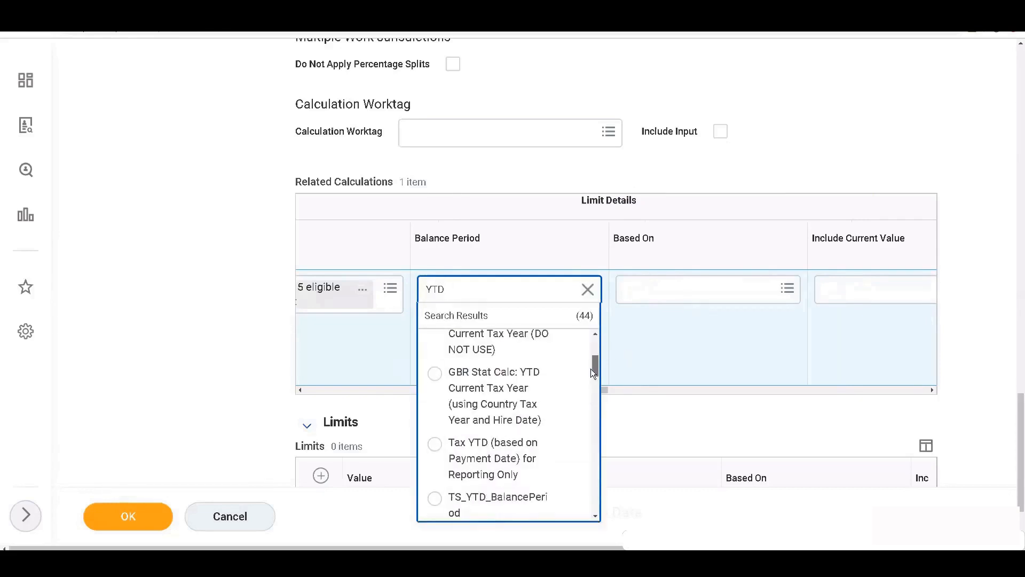
{"action": "scroll", "coordinate": [591, 376], "scroll_direction": "down", "scroll_amount": 5}
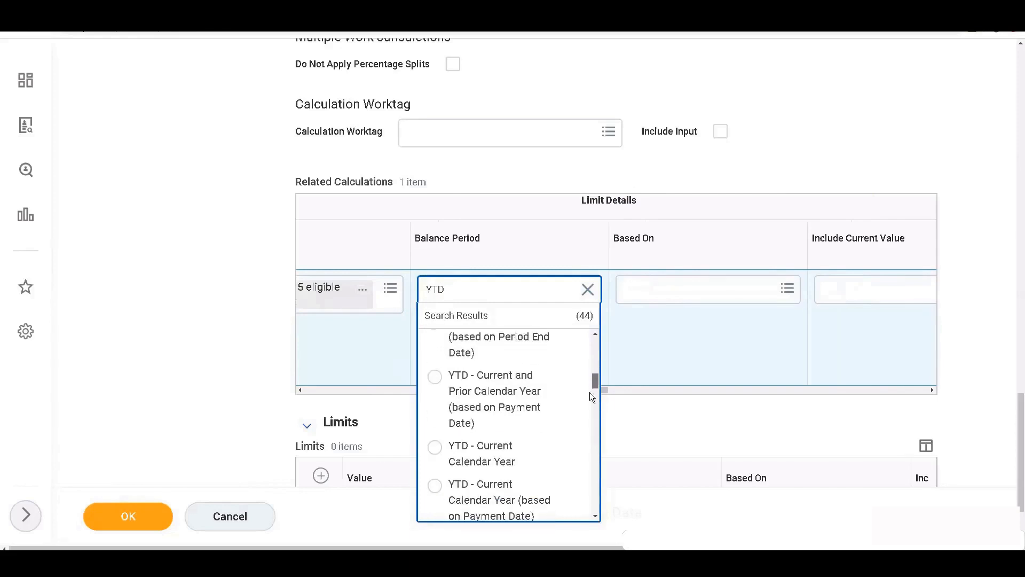
{"action": "scroll", "coordinate": [591, 396], "scroll_direction": "down", "scroll_amount": 3}
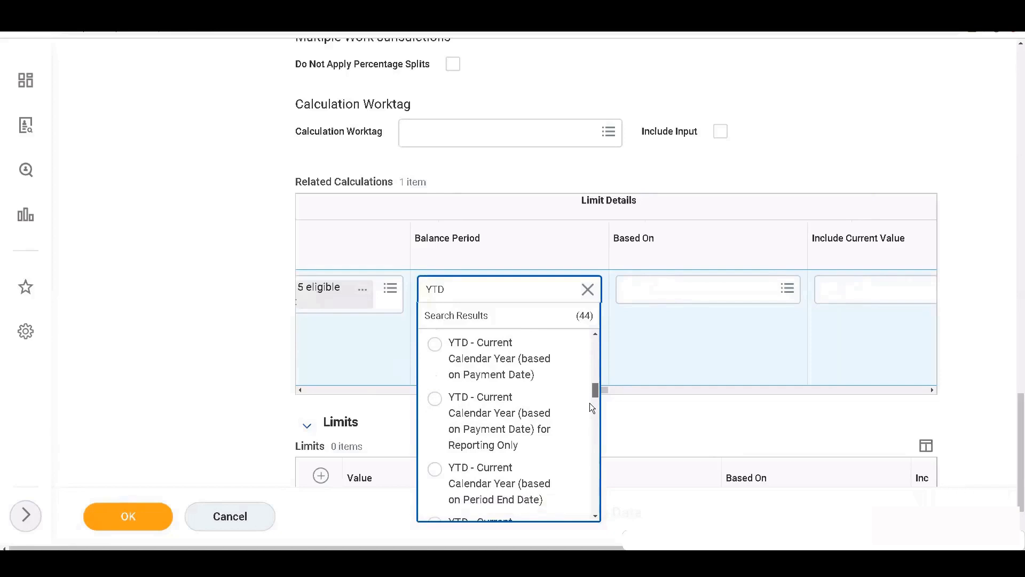
{"action": "left_click", "coordinate": [435, 348]}
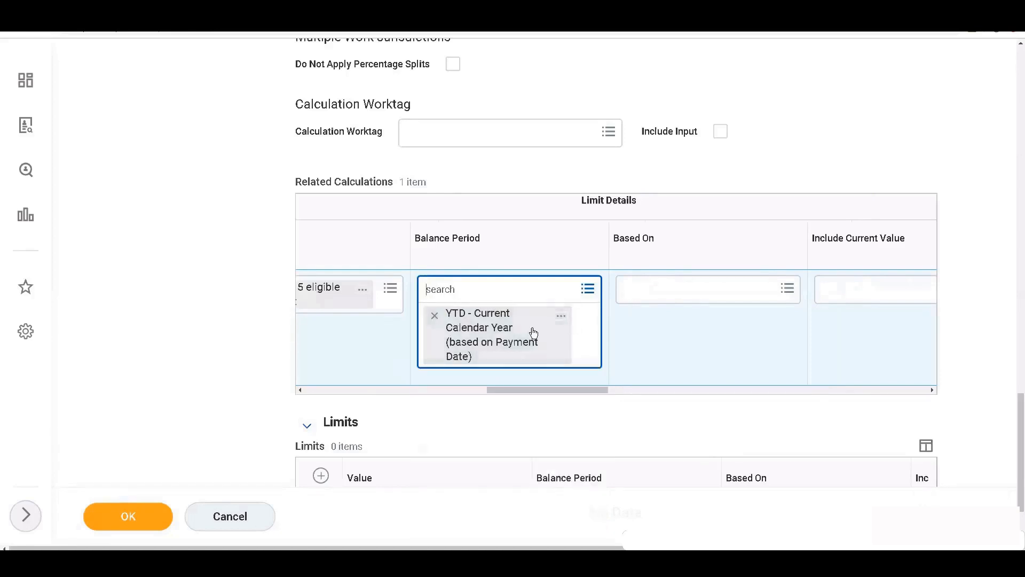
Step: Base the related calculation's limit on 401(k) [USA] - Base (unprorated) and review the row's limit details
{"action": "left_click", "coordinate": [668, 292]}
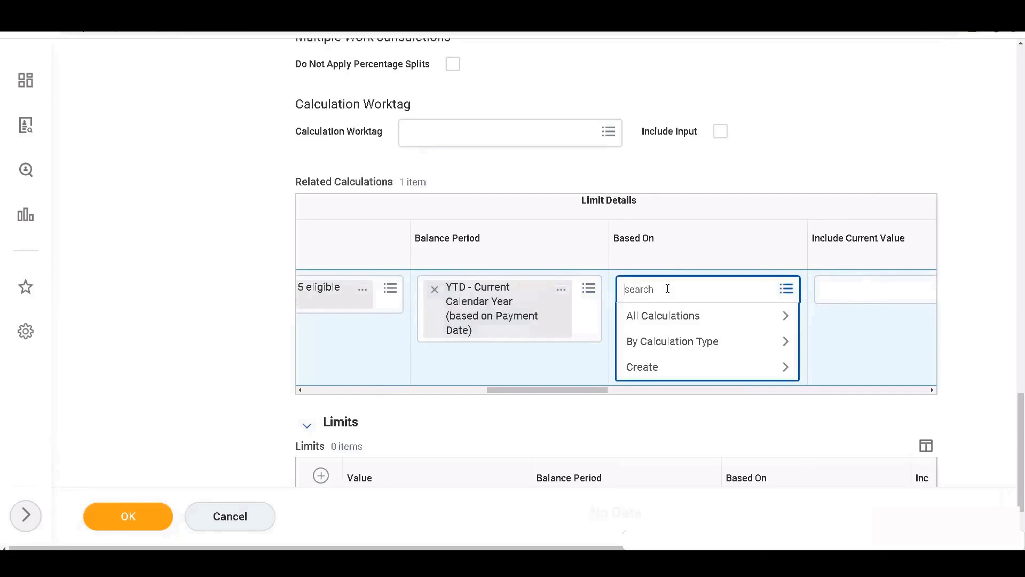
{"action": "type", "text": "401(K)"}
{"action": "key", "text": "Return"}
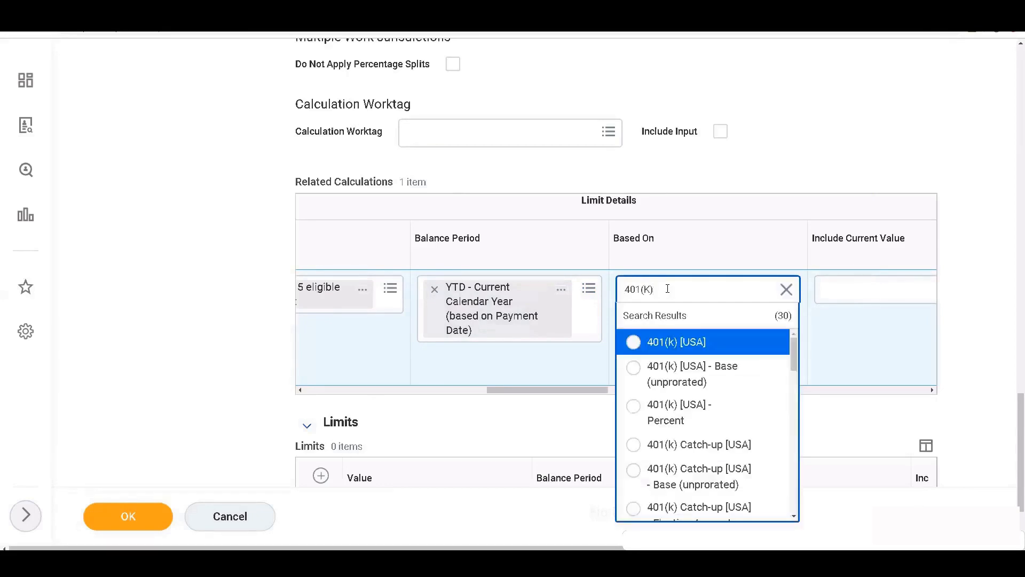
{"action": "left_click", "coordinate": [636, 367]}
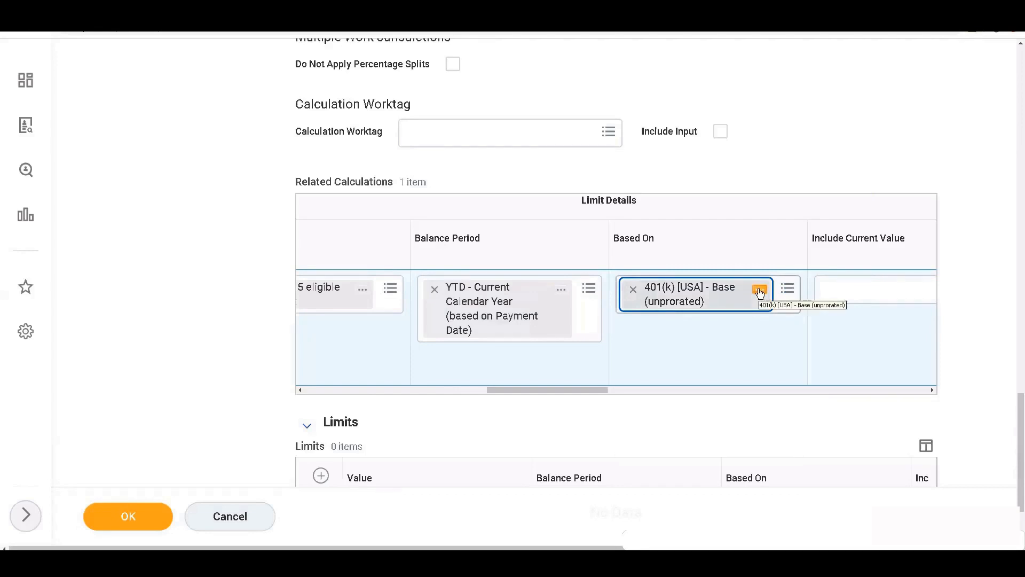
{"action": "left_click_drag", "start_coordinate": [521, 389], "coordinate": [456, 386]}
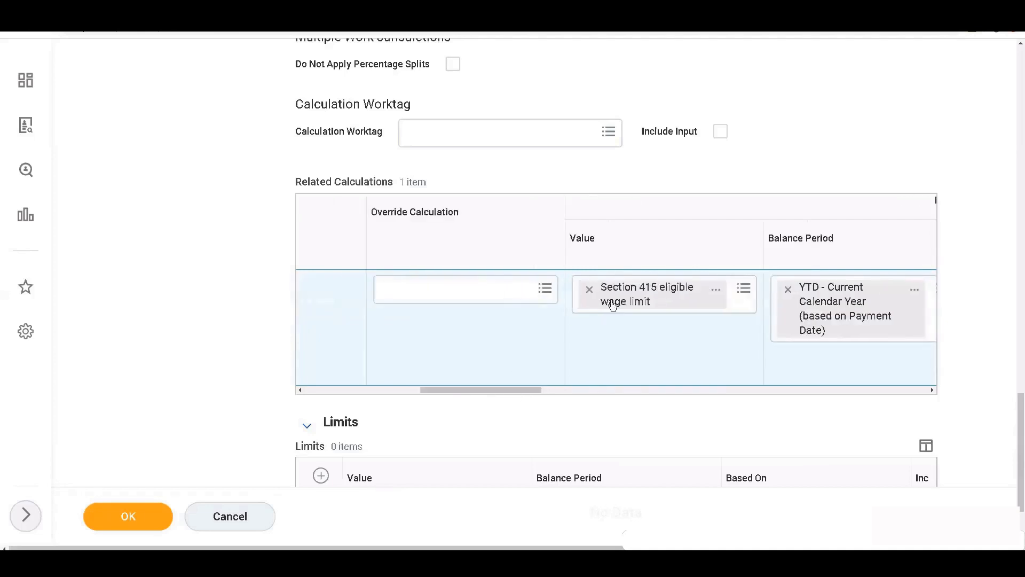
{"action": "left_click_drag", "start_coordinate": [518, 390], "coordinate": [591, 357]}
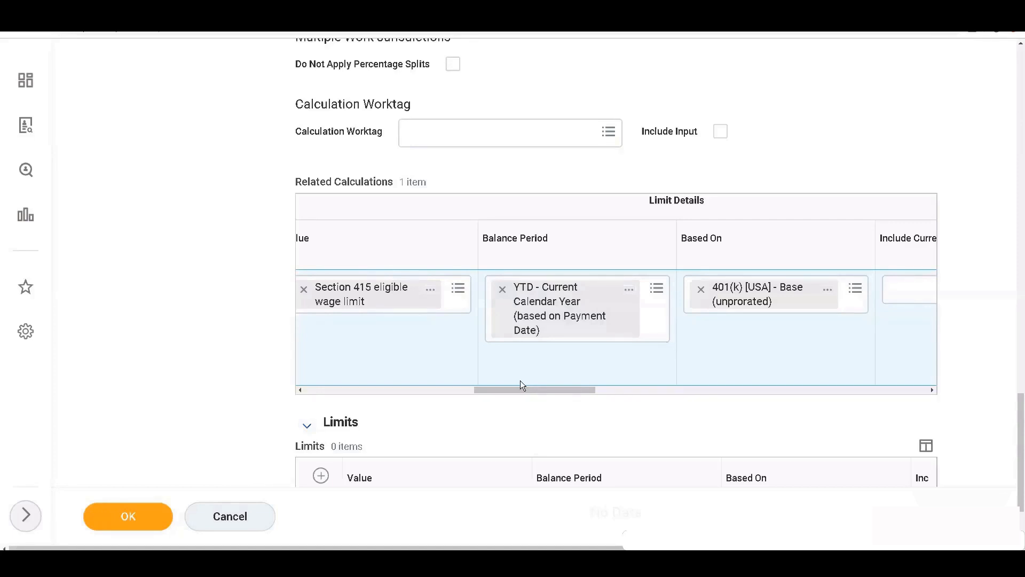
{"action": "left_click_drag", "start_coordinate": [537, 390], "coordinate": [579, 385]}
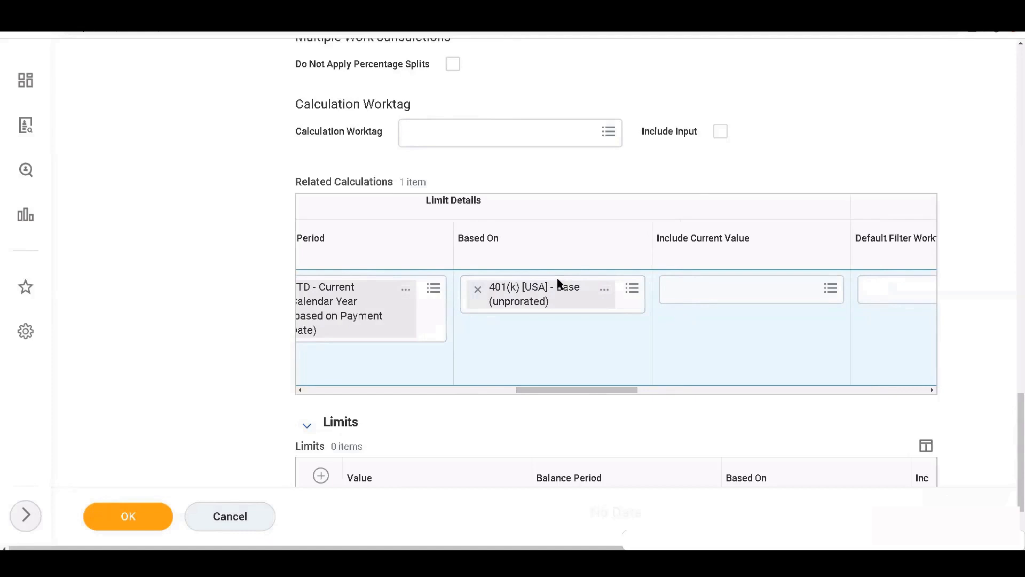
Step: Clear the related calculation limit's Based On value, search for 401(K) and reselect 401(k) [USA] - Base (unprorated)
{"action": "left_click", "coordinate": [476, 290]}
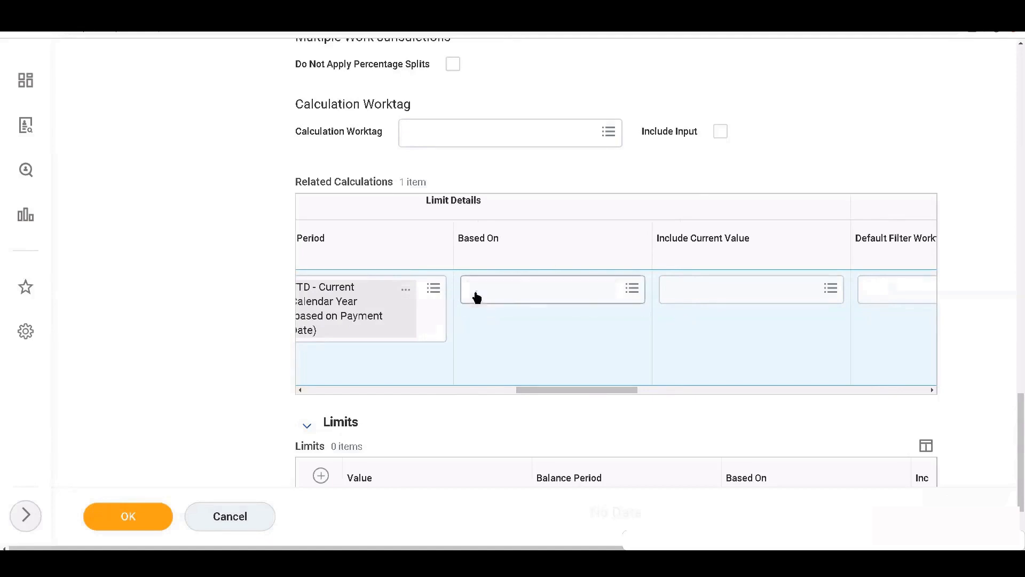
{"action": "left_click", "coordinate": [506, 296]}
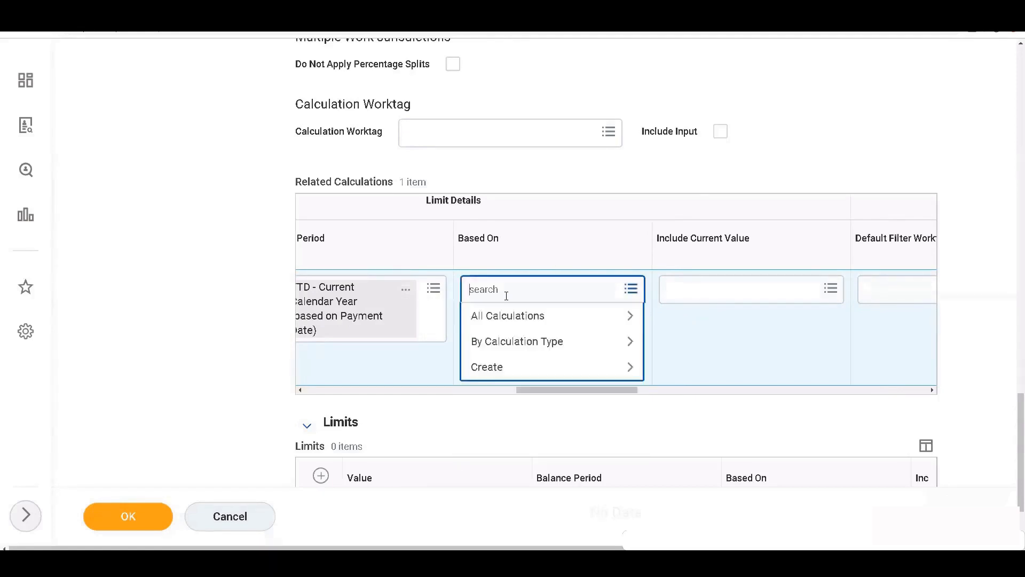
{"action": "left_click", "coordinate": [509, 343]}
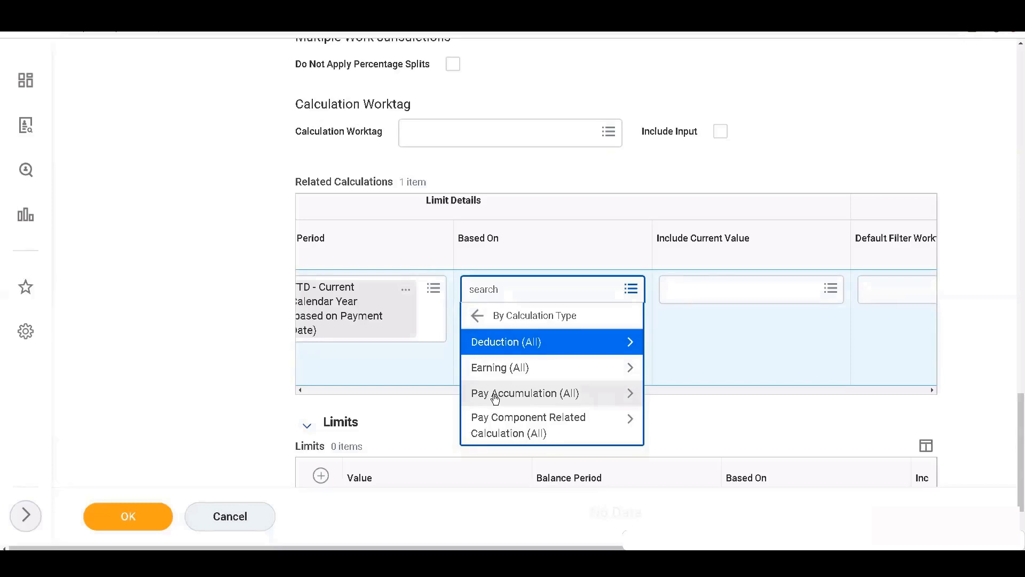
{"action": "left_click", "coordinate": [487, 289]}
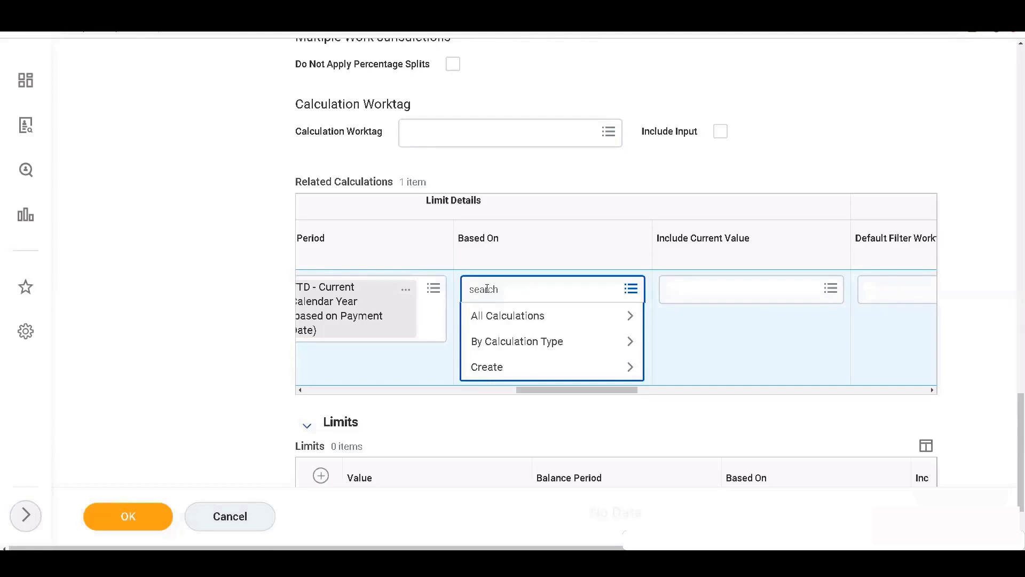
{"action": "type", "text": "4-0"}
{"action": "key", "text": "BackSpace"}
{"action": "type", "text": "01(K)"}
{"action": "key", "text": "Return"}
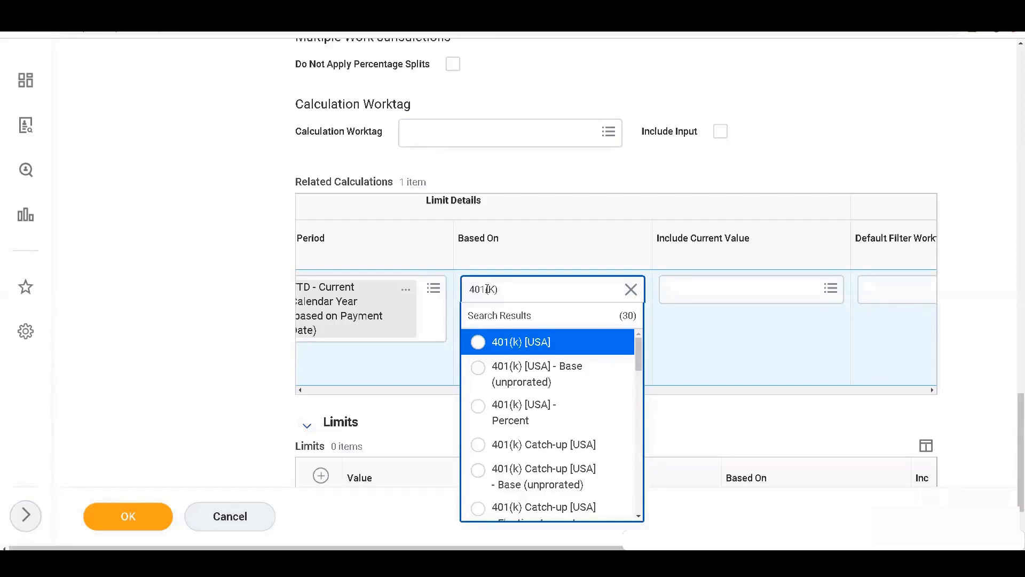
{"action": "left_click", "coordinate": [480, 374]}
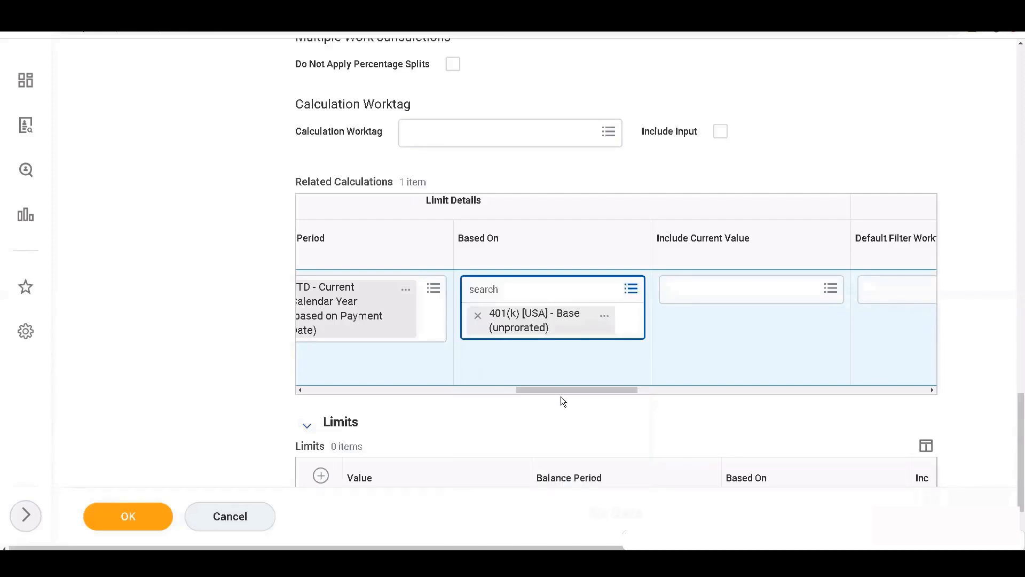
Step: Add a second row to the related calculations after Base (unprorated) and choose Percent as its related calculation
{"action": "left_click_drag", "start_coordinate": [570, 386], "coordinate": [595, 386]}
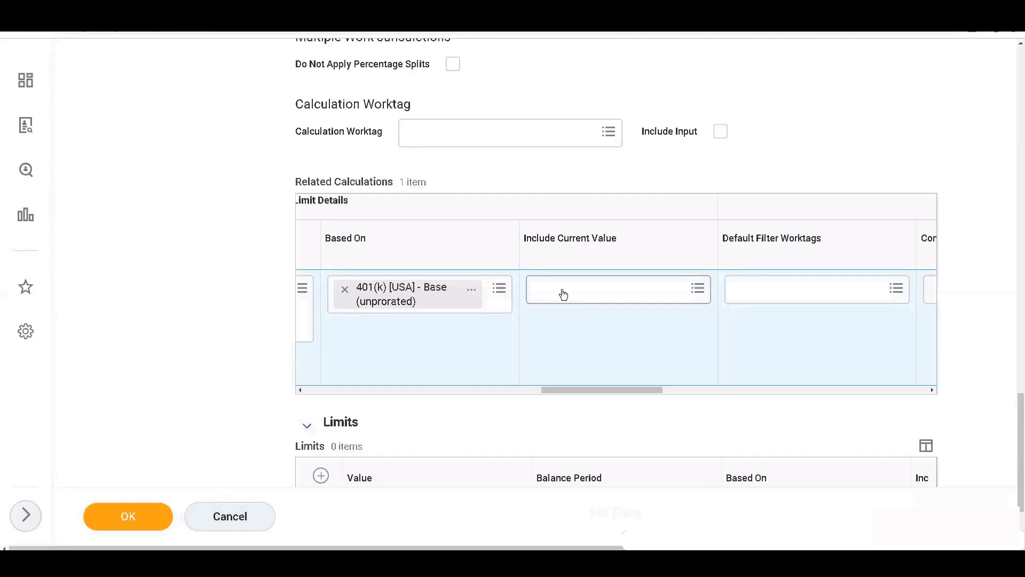
{"action": "left_click_drag", "start_coordinate": [565, 390], "coordinate": [552, 391]}
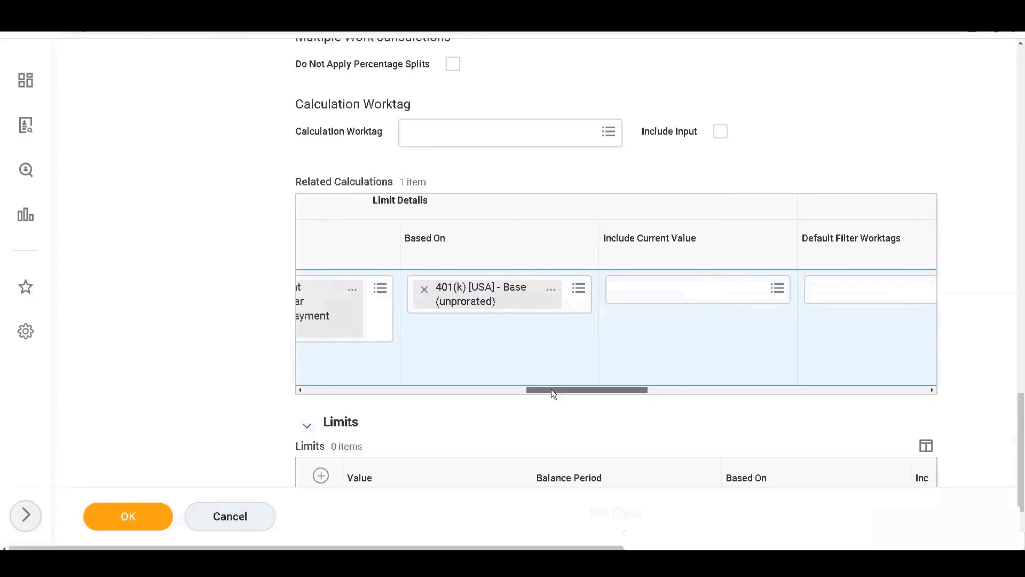
{"action": "left_click_drag", "start_coordinate": [551, 389], "coordinate": [528, 388]}
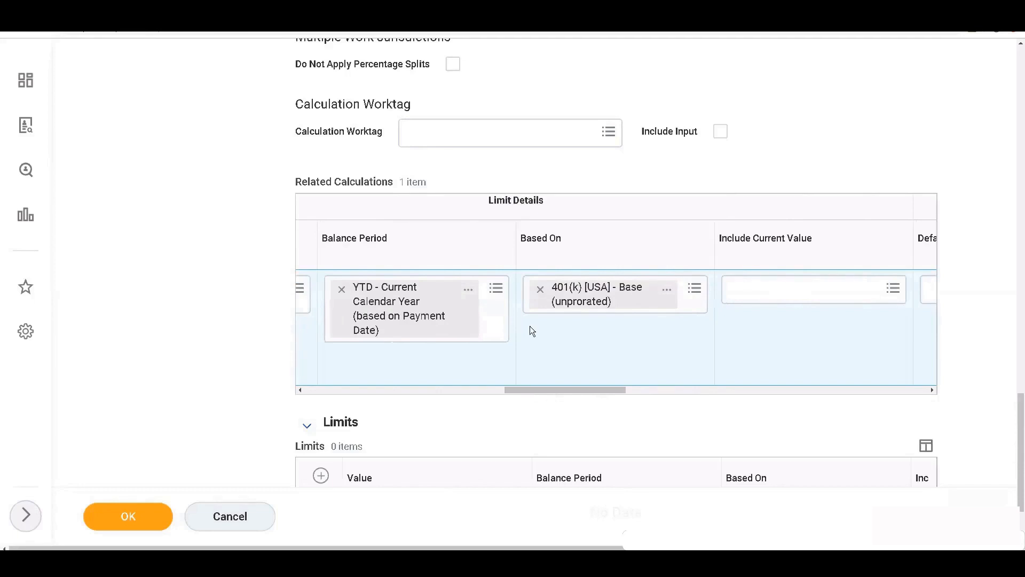
{"action": "scroll", "coordinate": [530, 326], "scroll_direction": "down", "scroll_amount": 2}
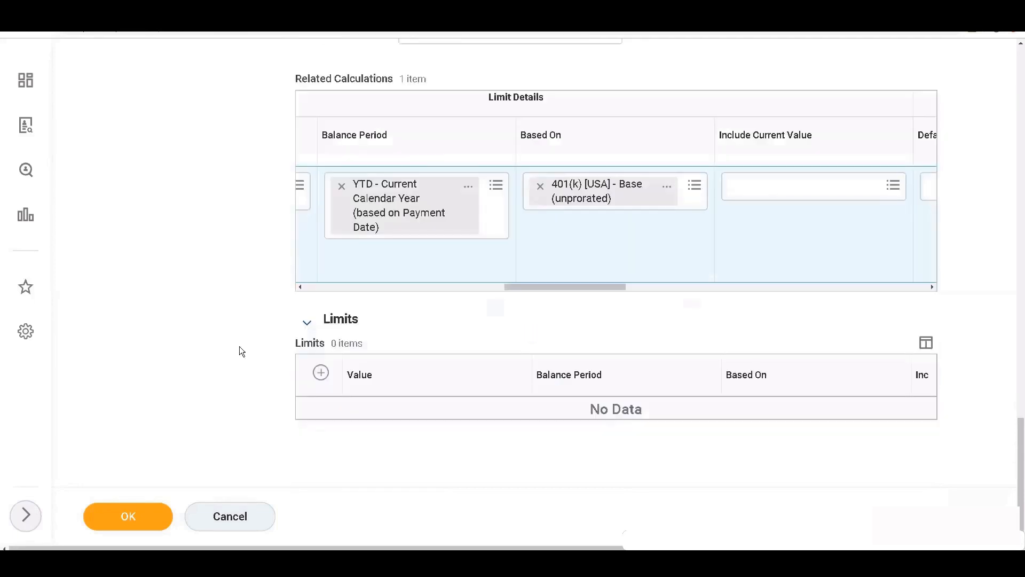
{"action": "left_click", "coordinate": [347, 287]}
{"action": "left_click", "coordinate": [347, 288]}
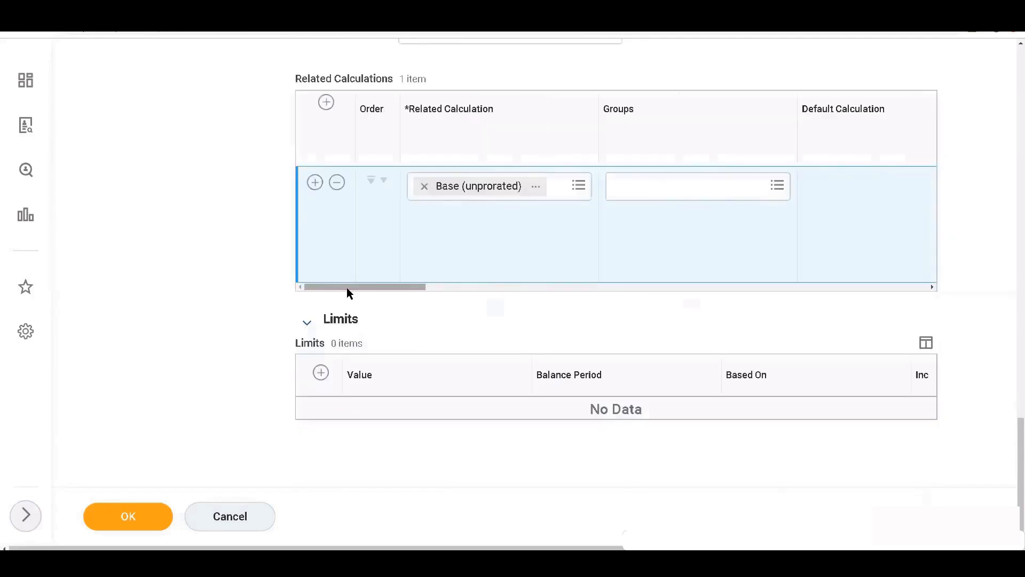
{"action": "left_click", "coordinate": [314, 182]}
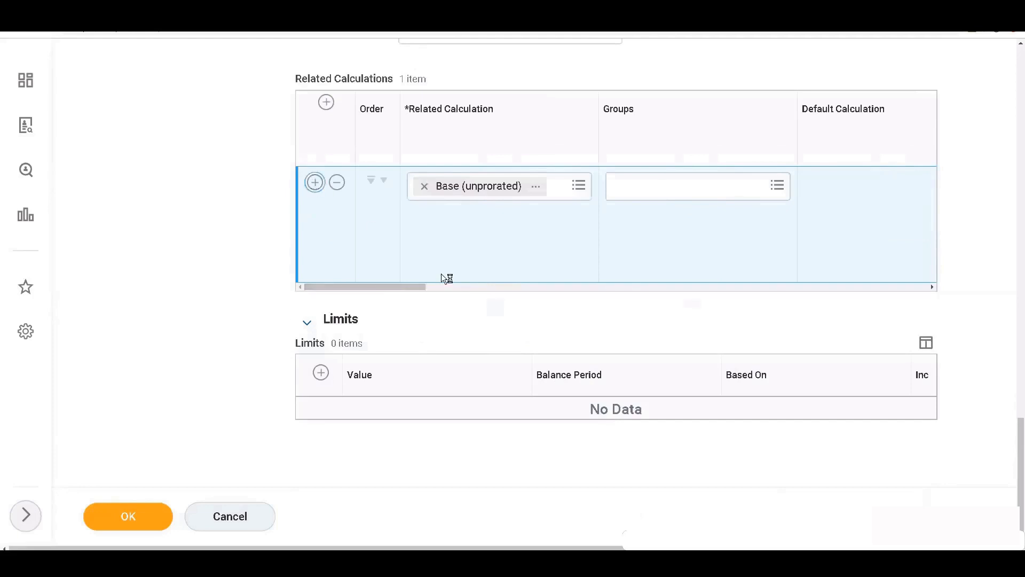
{"action": "left_click", "coordinate": [447, 308]}
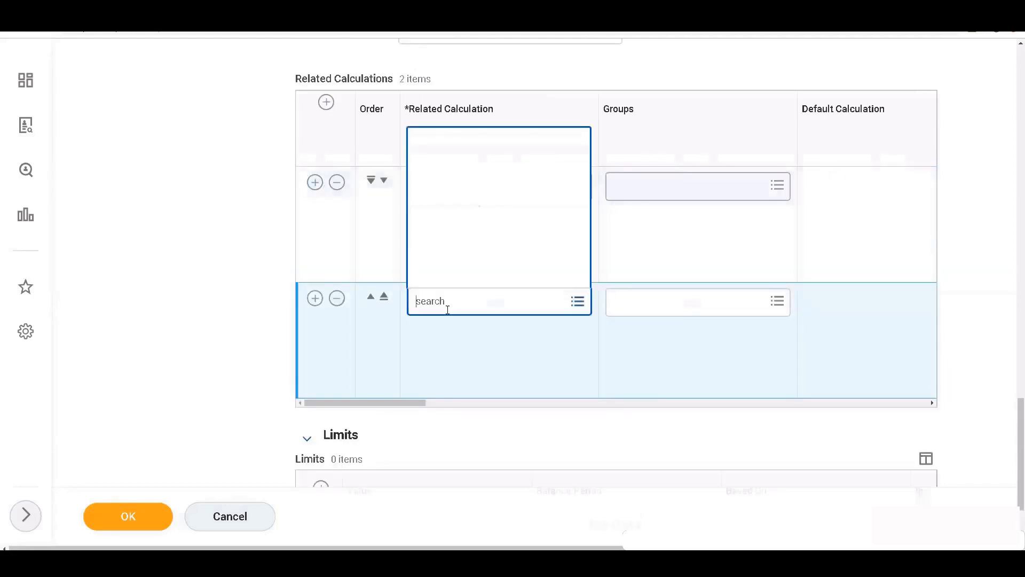
{"action": "type", "text": "Percent"}
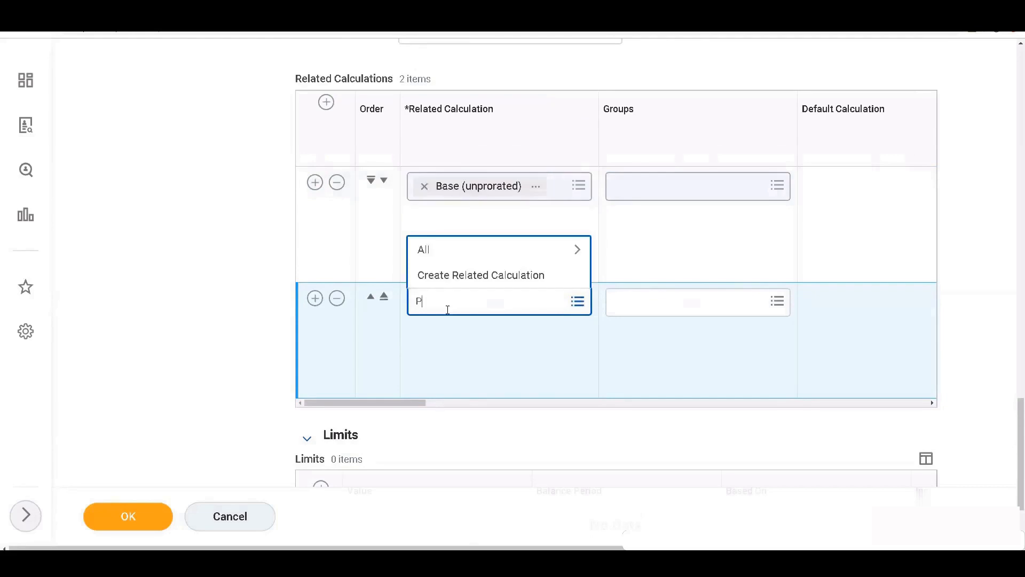
{"action": "key", "text": "Return"}
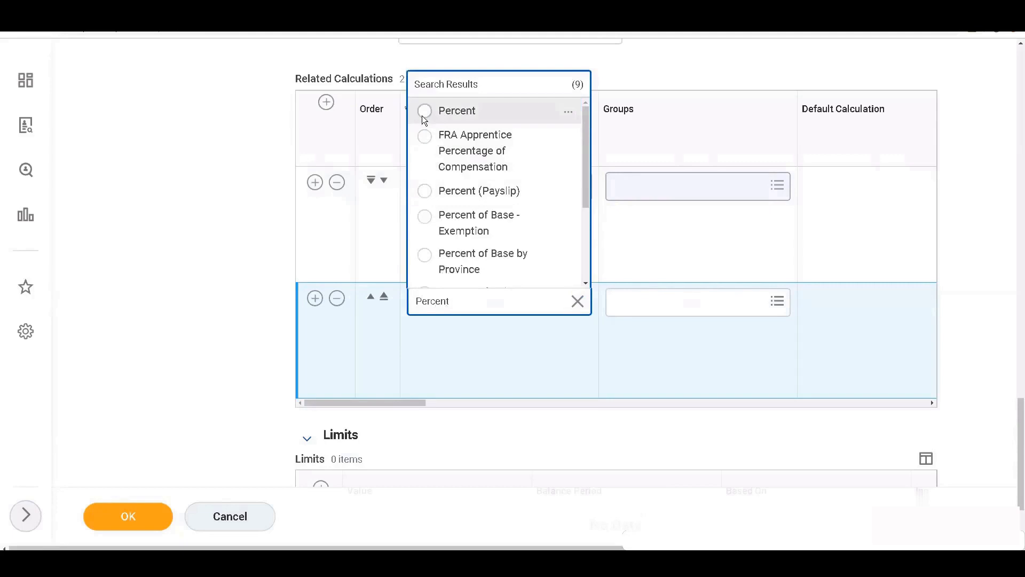
{"action": "left_click", "coordinate": [423, 112]}
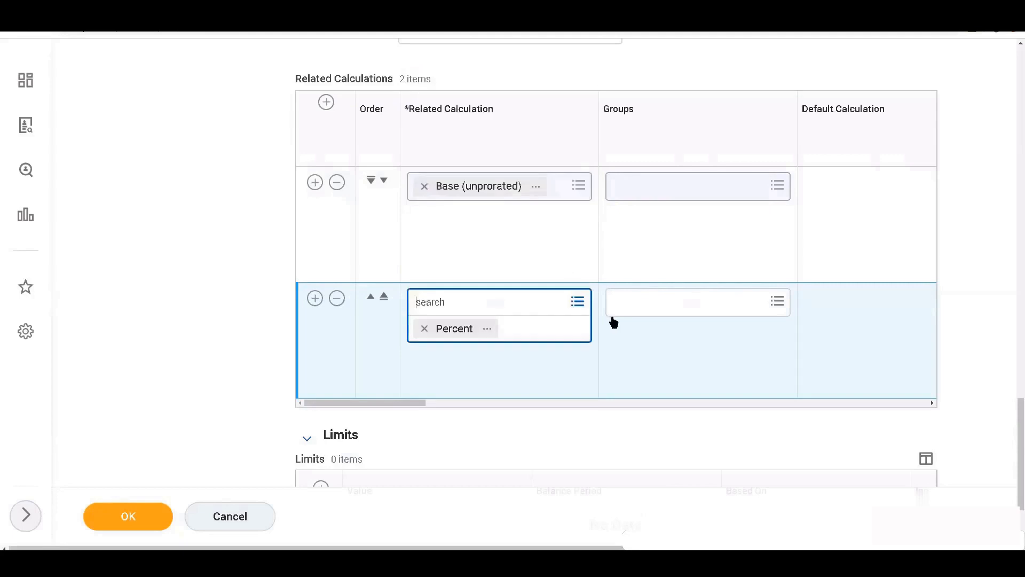
{"action": "left_click", "coordinate": [416, 355]}
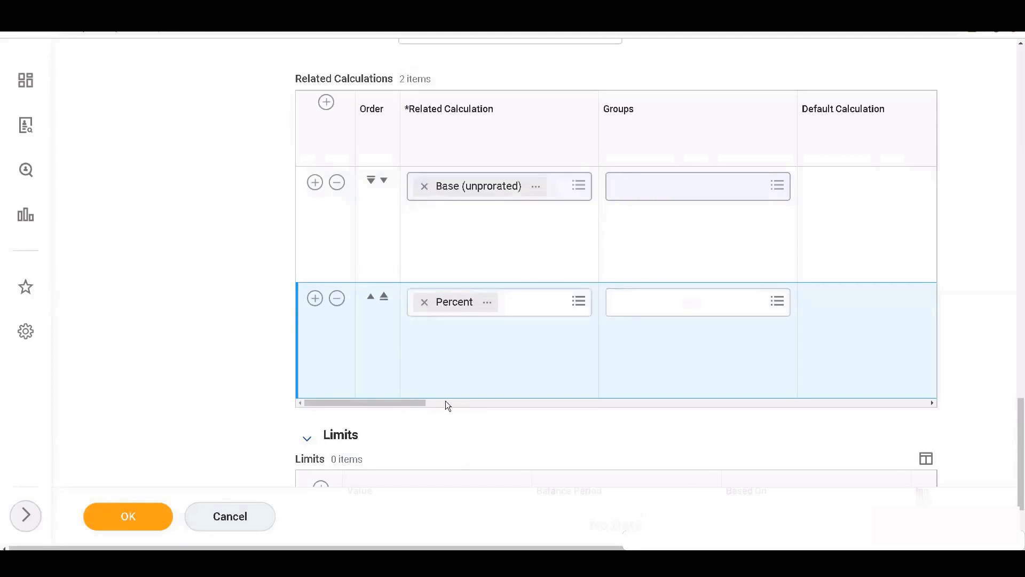
Step: Set the override calculation of the Percent related calculation to Benefits: Benefit Plan Percentage
{"action": "left_click_drag", "start_coordinate": [421, 403], "coordinate": [486, 404]}
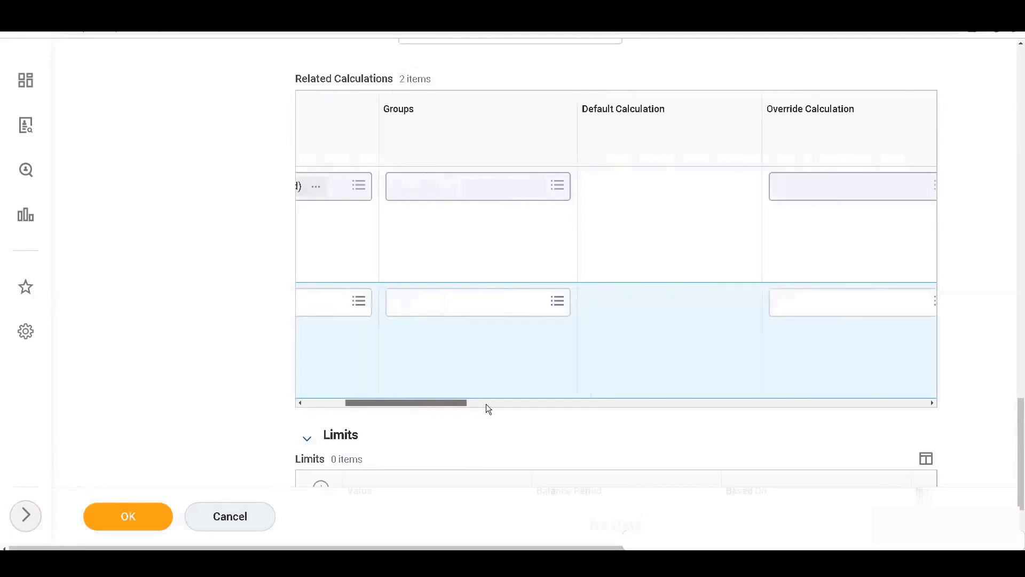
{"action": "left_click", "coordinate": [632, 302]}
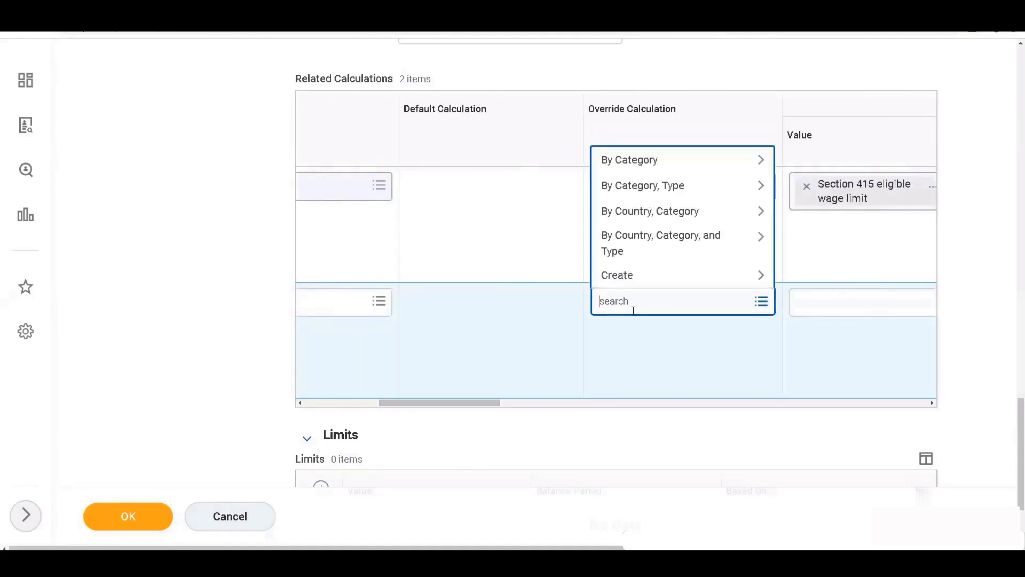
{"action": "type", "text": "Benefit"}
{"action": "key", "text": "Return"}
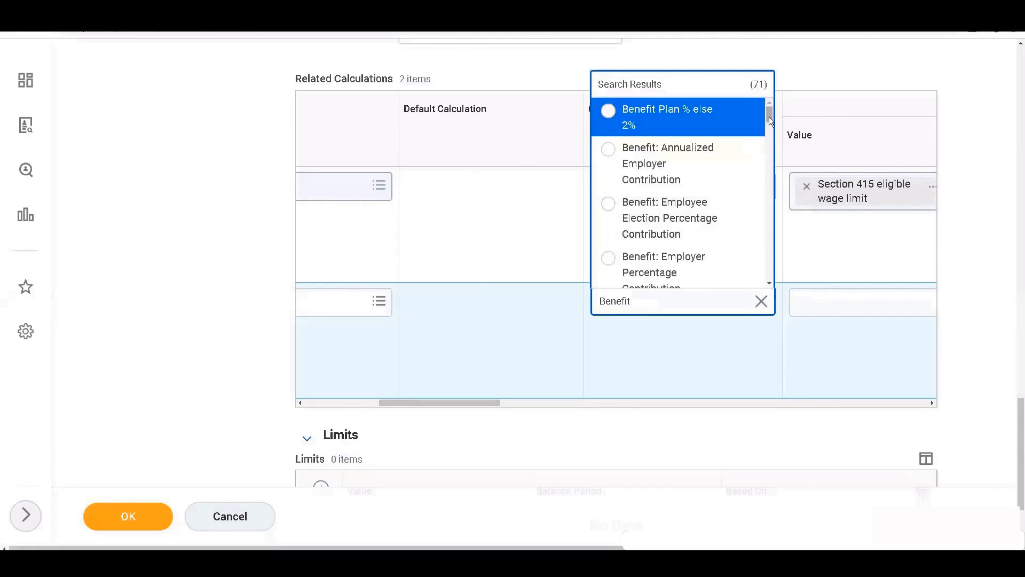
{"action": "scroll", "coordinate": [768, 118], "scroll_direction": "down", "scroll_amount": 2}
{"action": "scroll", "coordinate": [770, 126], "scroll_direction": "down", "scroll_amount": 3}
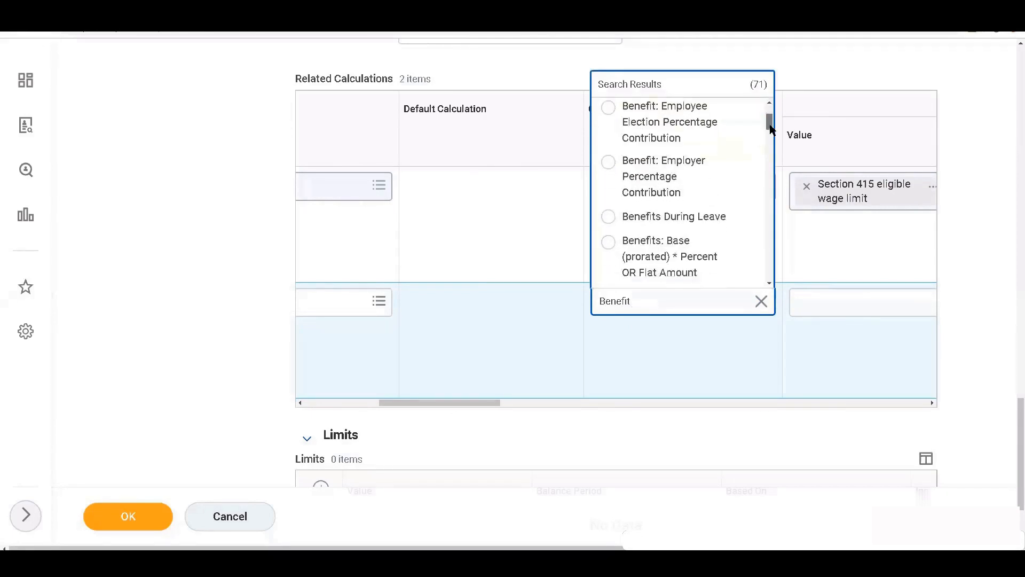
{"action": "scroll", "coordinate": [770, 128], "scroll_direction": "down", "scroll_amount": 2}
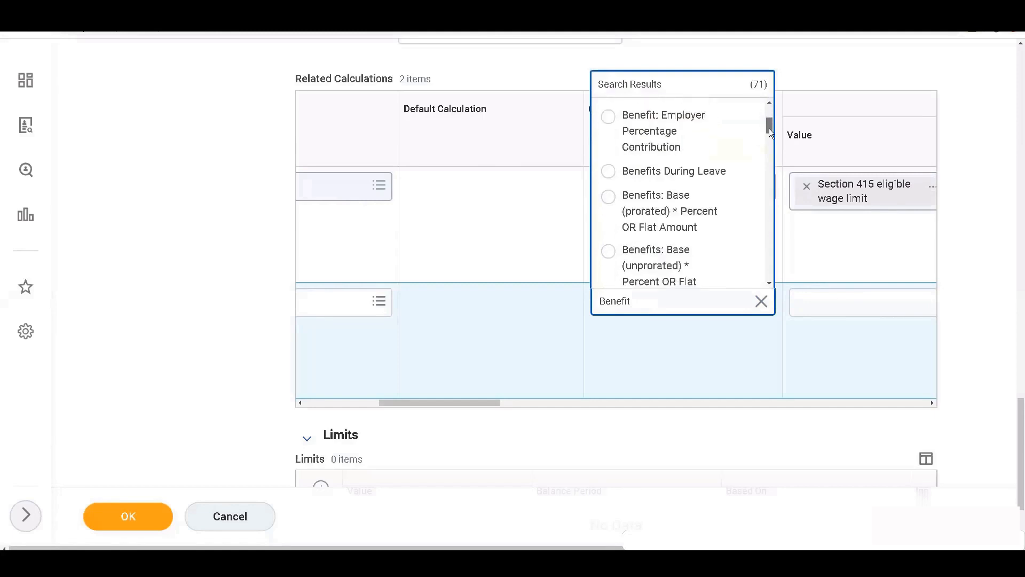
{"action": "left_click_drag", "start_coordinate": [768, 132], "coordinate": [766, 148]}
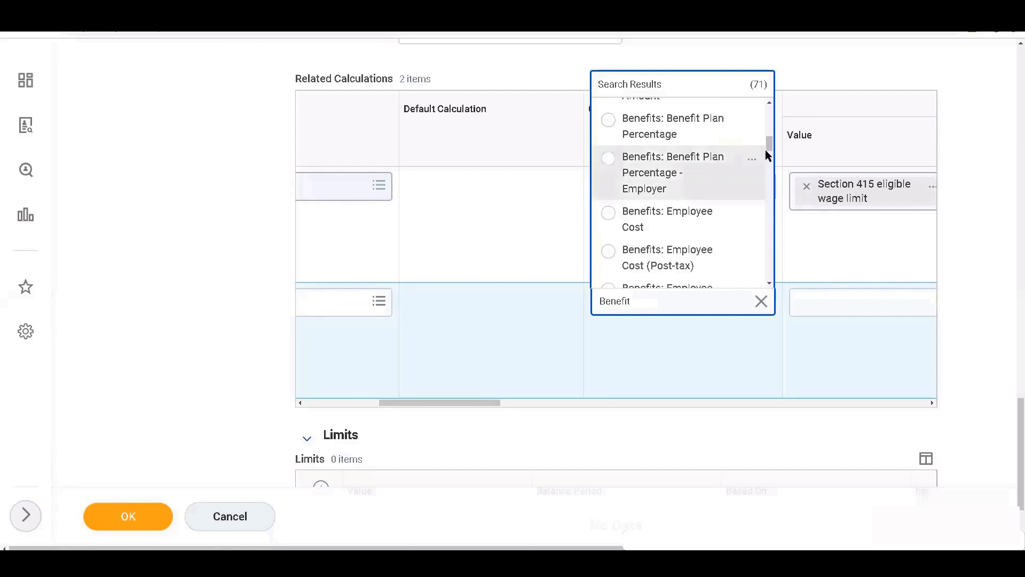
{"action": "left_click_drag", "start_coordinate": [769, 150], "coordinate": [713, 146]}
{"action": "left_click", "coordinate": [608, 129]}
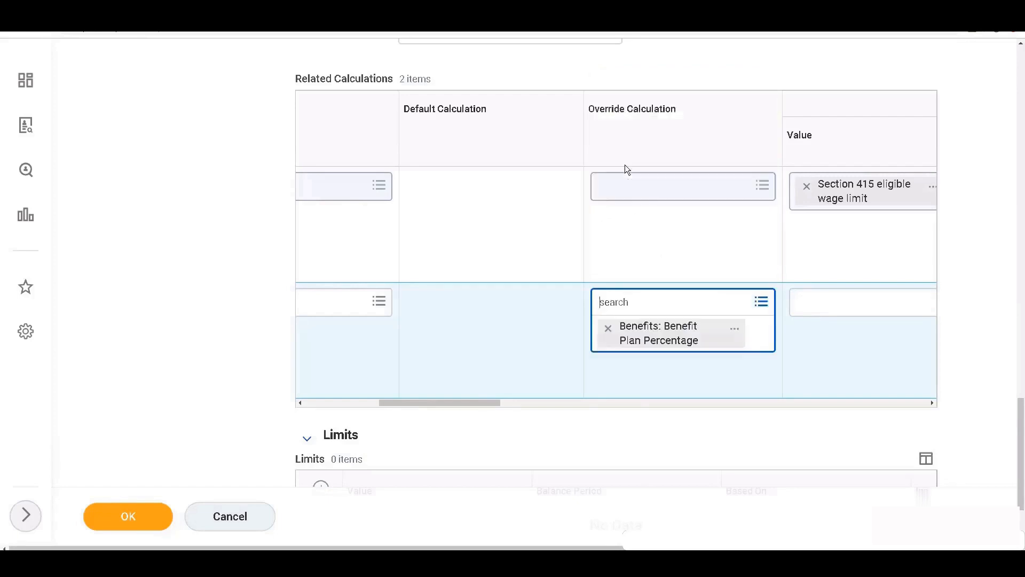
{"action": "left_click", "coordinate": [640, 327]}
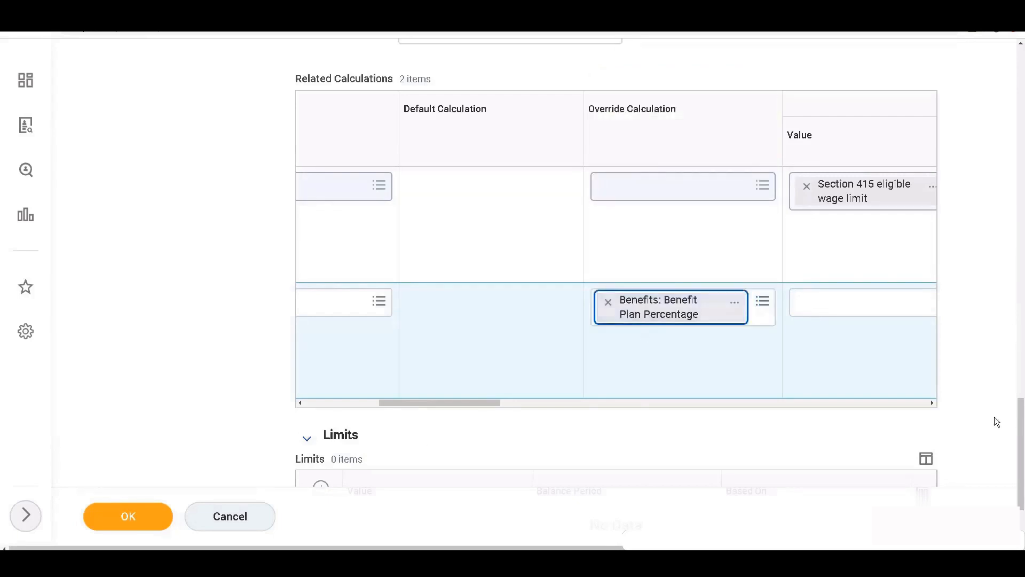
Step: Add a deduction limit with the value IRS Annual Contributions Limit Value (only looks at the specified dollar value / not at annual compensation)
{"action": "scroll", "coordinate": [1016, 438], "scroll_direction": "down", "scroll_amount": 2}
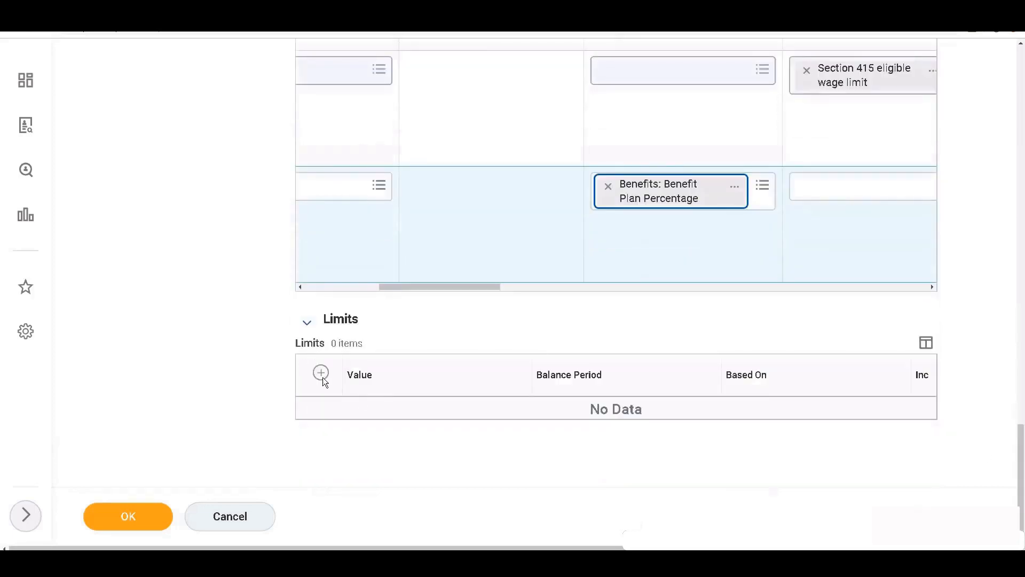
{"action": "left_click", "coordinate": [319, 379]}
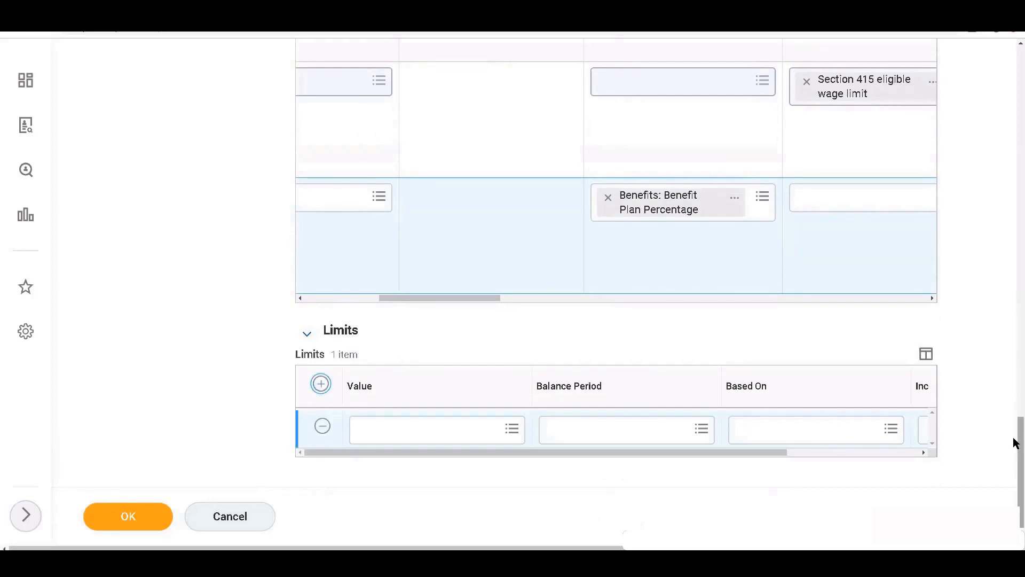
{"action": "scroll", "coordinate": [1016, 419], "scroll_direction": "up", "scroll_amount": 2}
{"action": "scroll", "coordinate": [1016, 419], "scroll_direction": "up", "scroll_amount": 1}
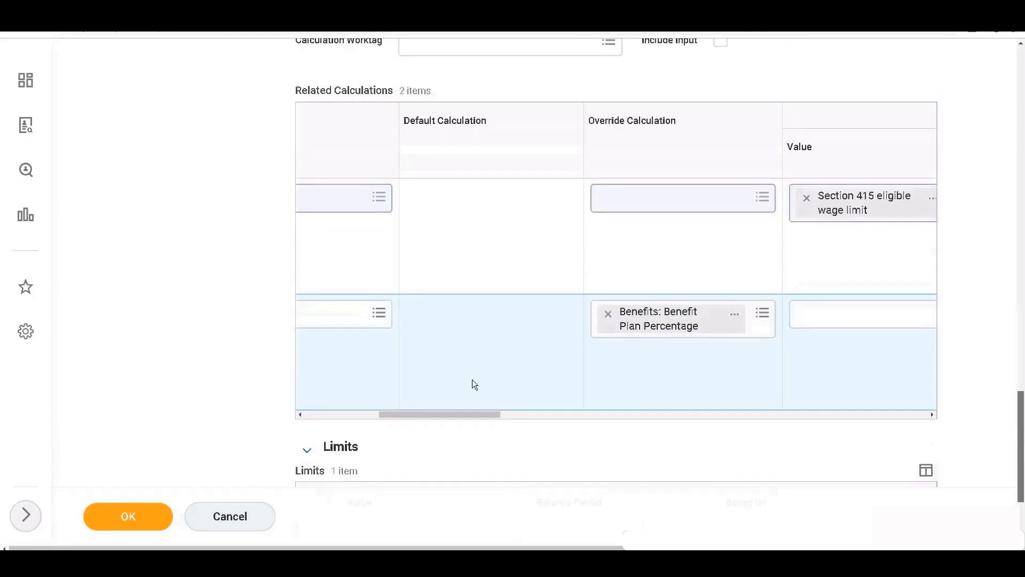
{"action": "mouse_move", "coordinate": [370, 414]}
{"action": "left_mouse_down"}
{"action": "mouse_move", "coordinate": [307, 427]}
{"action": "mouse_move", "coordinate": [356, 427]}
{"action": "left_mouse_up"}
{"action": "scroll", "coordinate": [1014, 471], "scroll_direction": "down", "scroll_amount": 4}
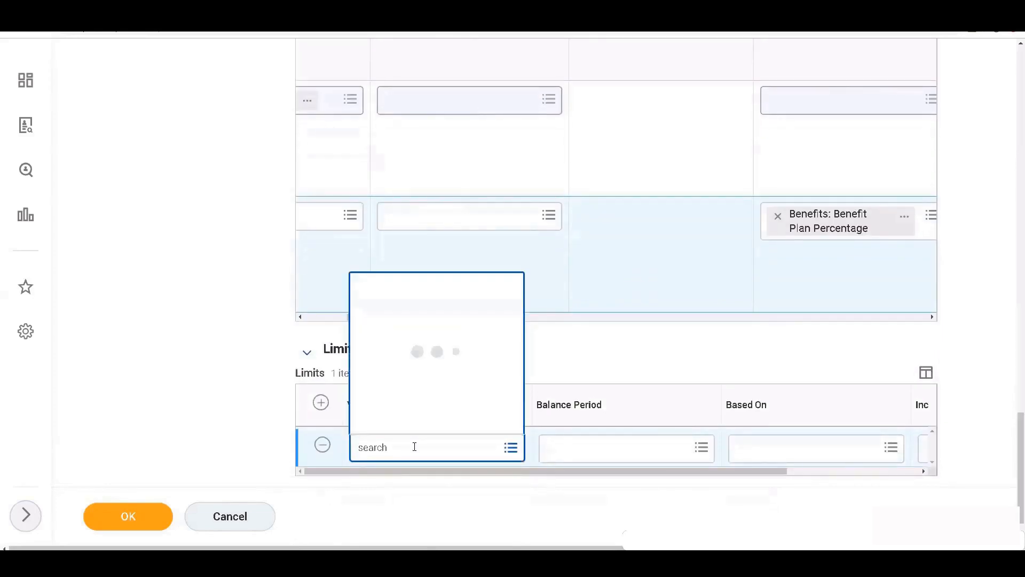
{"action": "type", "text": "IR"}
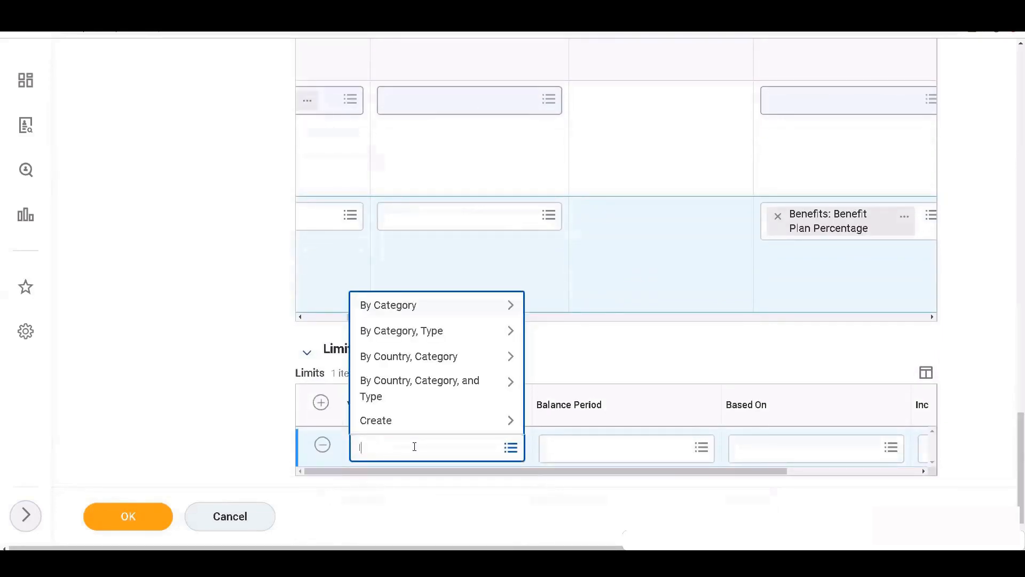
{"action": "type", "text": "S"}
{"action": "key", "text": "Return"}
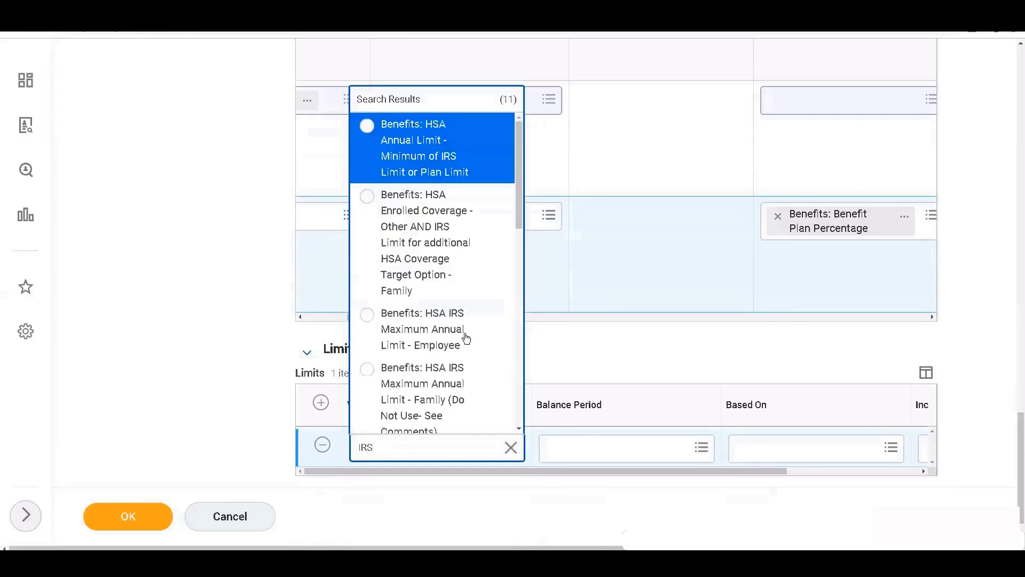
{"action": "left_click_drag", "start_coordinate": [520, 209], "coordinate": [503, 304]}
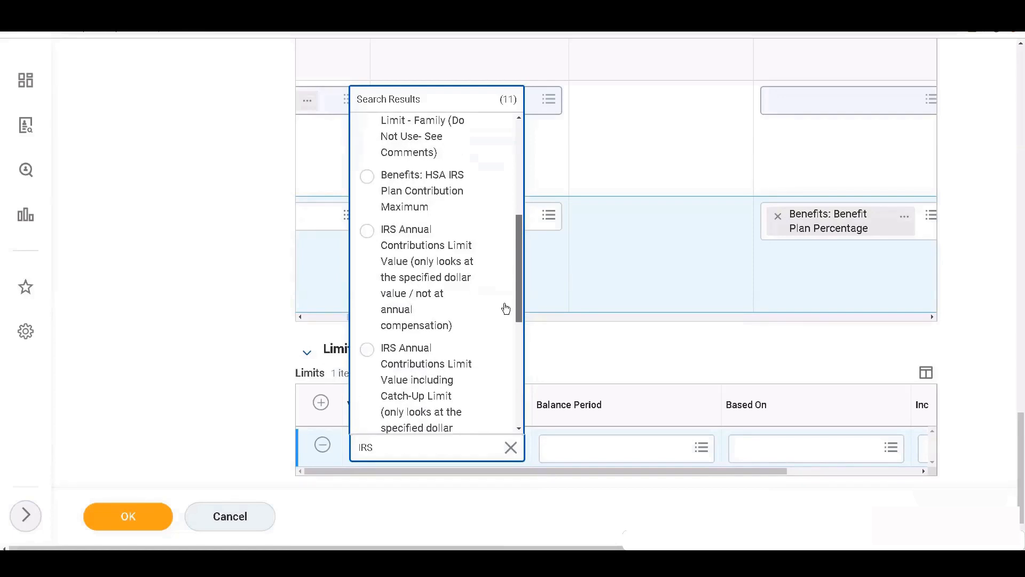
{"action": "left_click", "coordinate": [367, 236]}
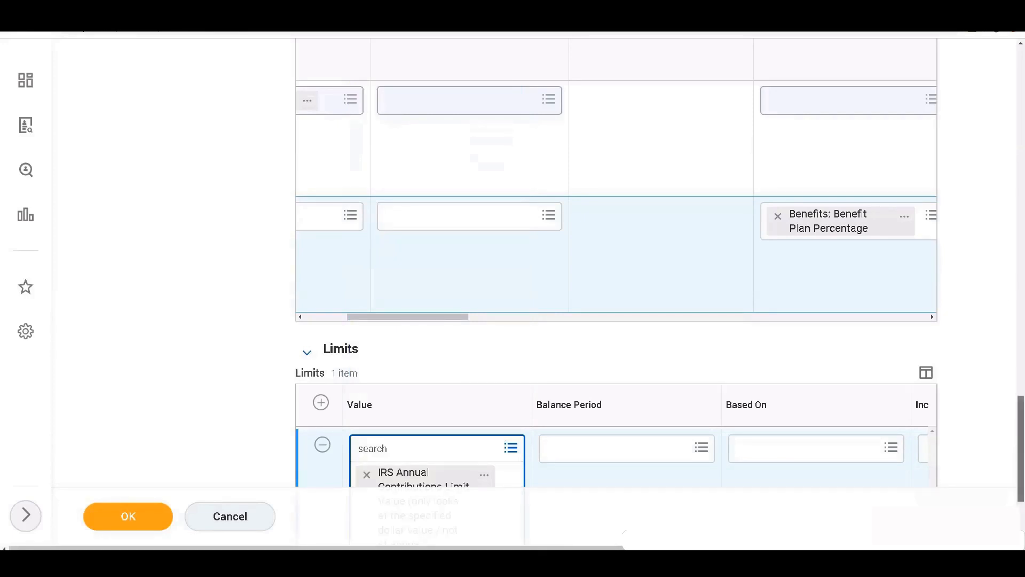
Step: Set the IRS annual contributions limit's balance period to YTD - Current Calendar Year (based on Payment Date)
{"action": "scroll", "coordinate": [458, 409], "scroll_direction": "down", "scroll_amount": 2}
{"action": "left_click", "coordinate": [579, 368]}
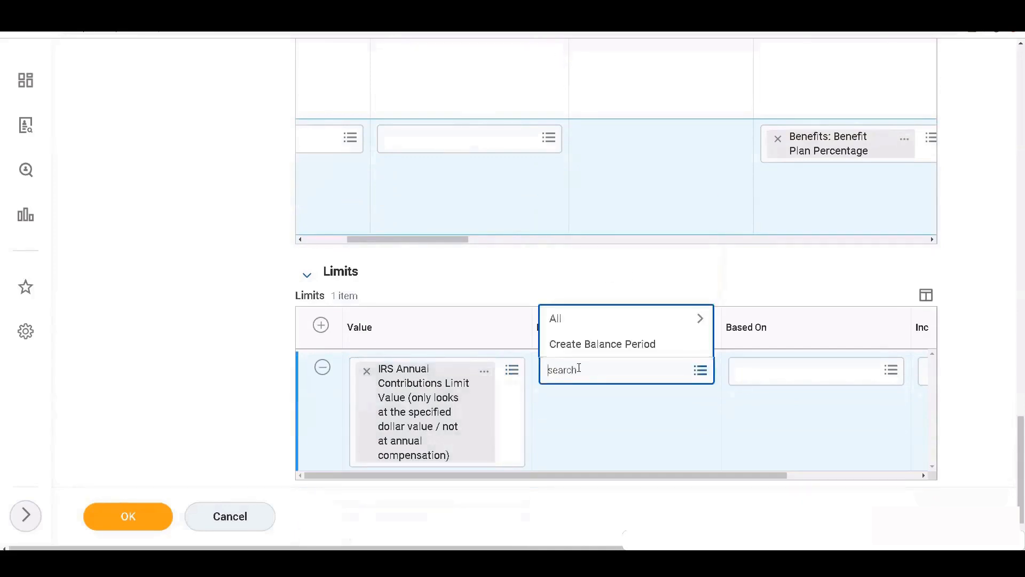
{"action": "type", "text": "YTD"}
{"action": "key", "text": "Return"}
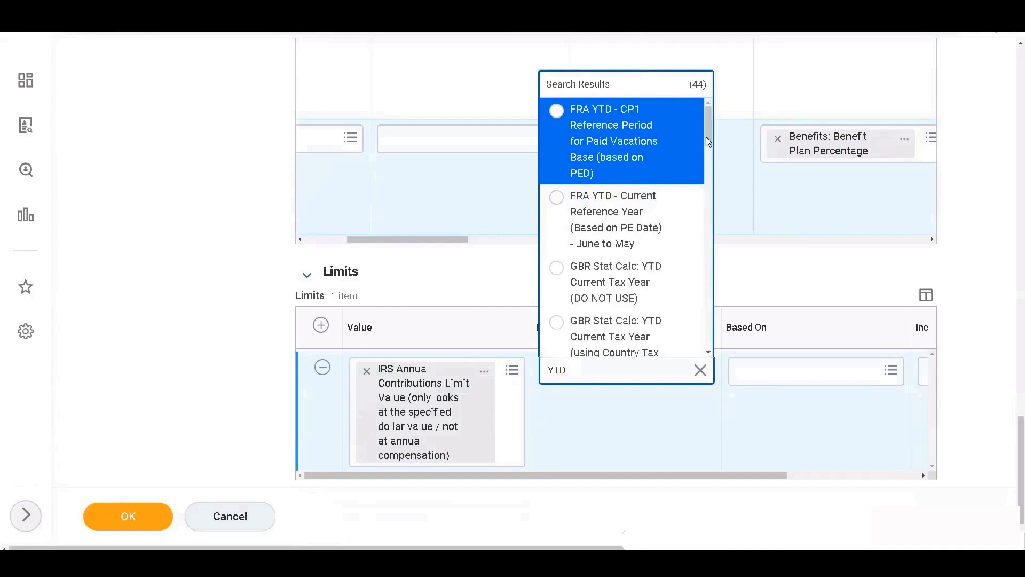
{"action": "scroll", "coordinate": [706, 136], "scroll_direction": "down", "scroll_amount": 5}
{"action": "scroll", "coordinate": [700, 174], "scroll_direction": "down", "scroll_amount": 3}
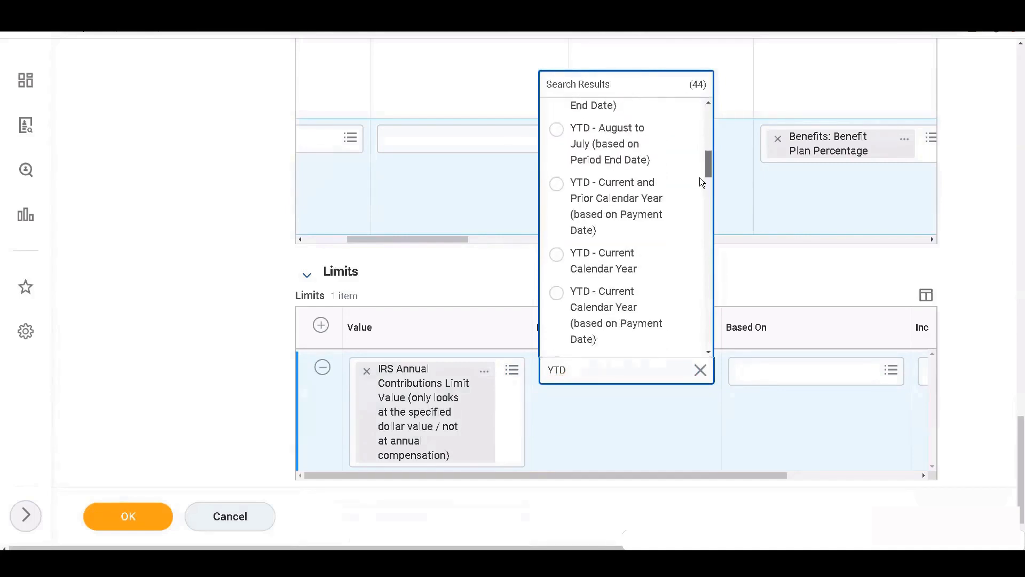
{"action": "scroll", "coordinate": [699, 181], "scroll_direction": "down", "scroll_amount": 1}
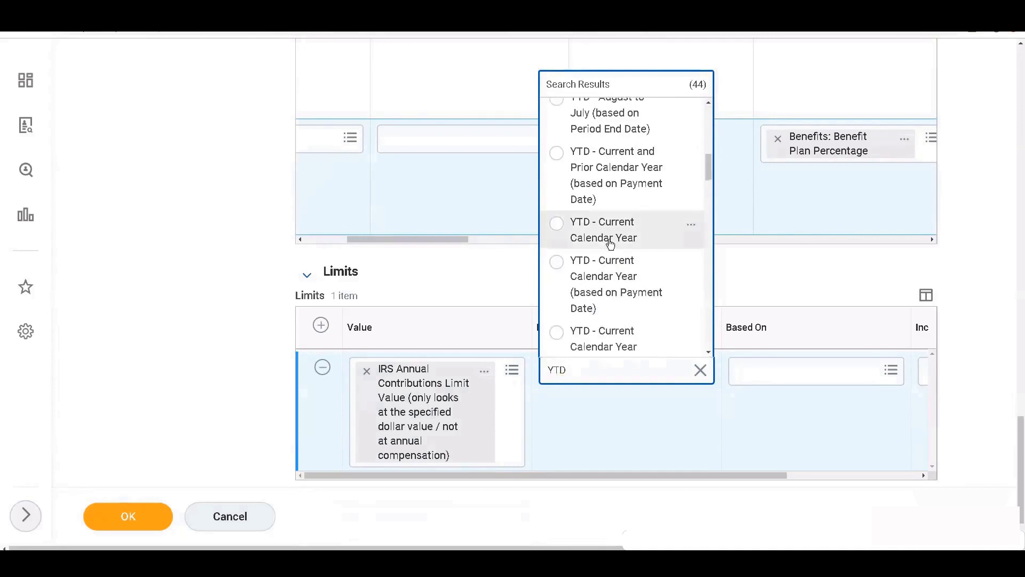
{"action": "left_click", "coordinate": [564, 267]}
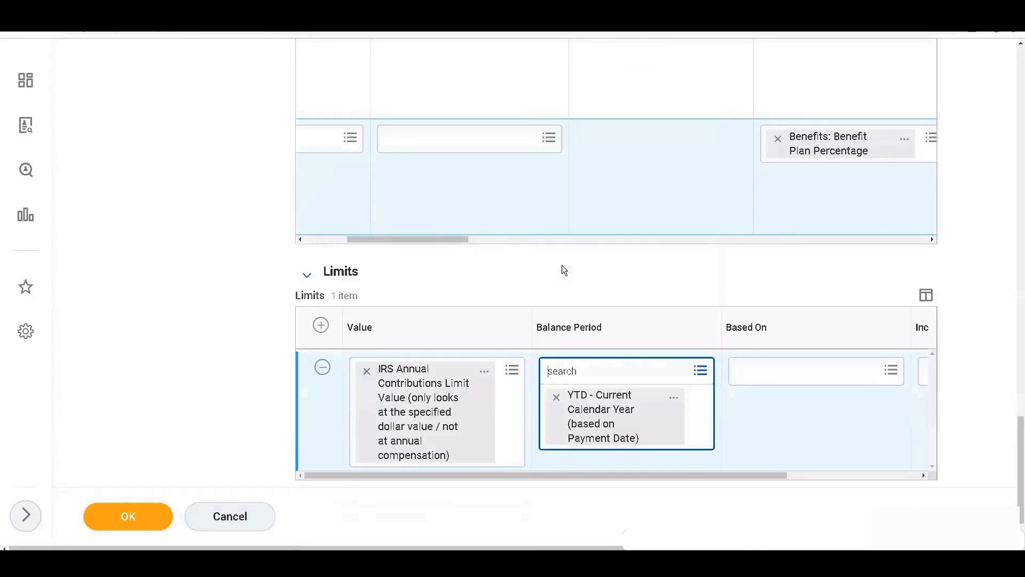
Step: Search the limit's Based On calculations for 401(k) and select 401(k) Total Contributions: EE + ER [USA]
{"action": "left_click", "coordinate": [759, 373]}
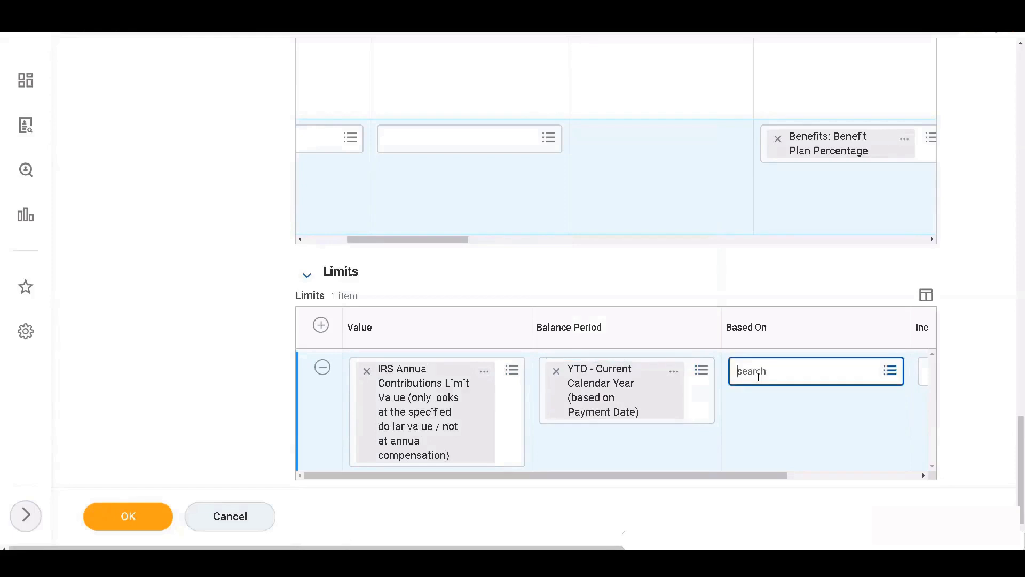
{"action": "type", "text": "401"}
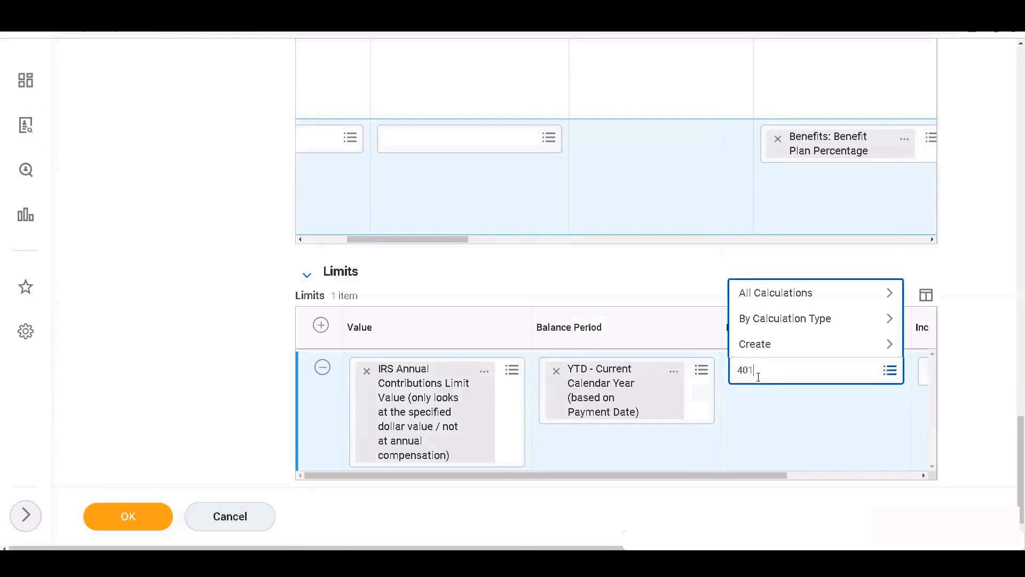
{"action": "type", "text": "(k)"}
{"action": "key", "text": "Return"}
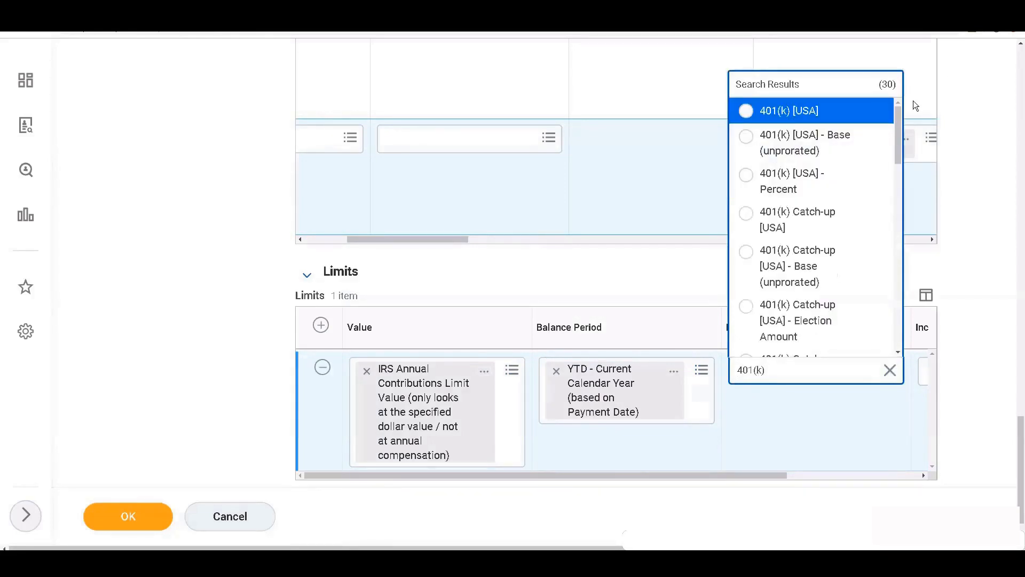
{"action": "scroll", "coordinate": [893, 160], "scroll_direction": "down", "scroll_amount": 3}
{"action": "scroll", "coordinate": [891, 171], "scroll_direction": "down", "scroll_amount": 5}
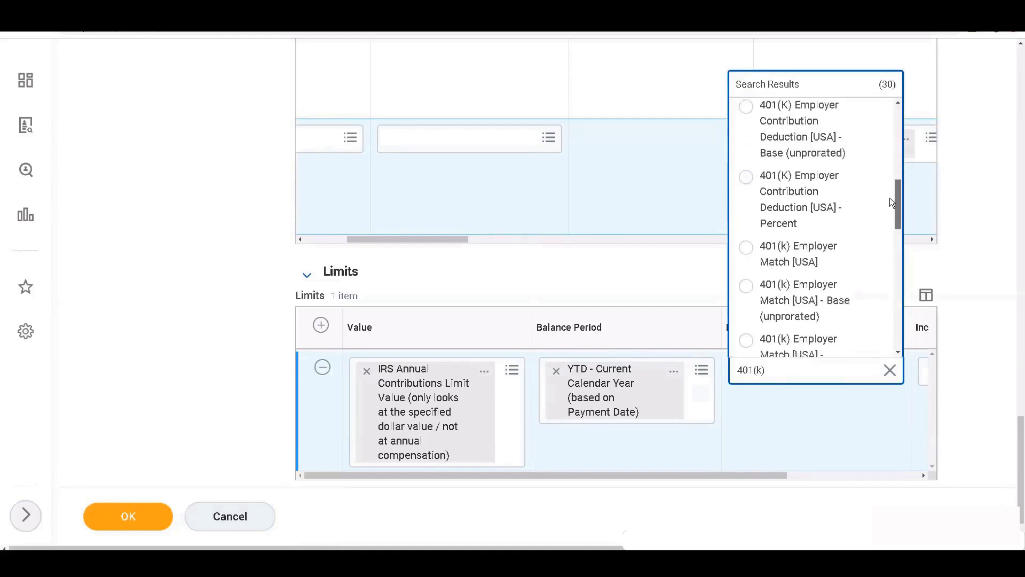
{"action": "scroll", "coordinate": [889, 199], "scroll_direction": "down", "scroll_amount": 1}
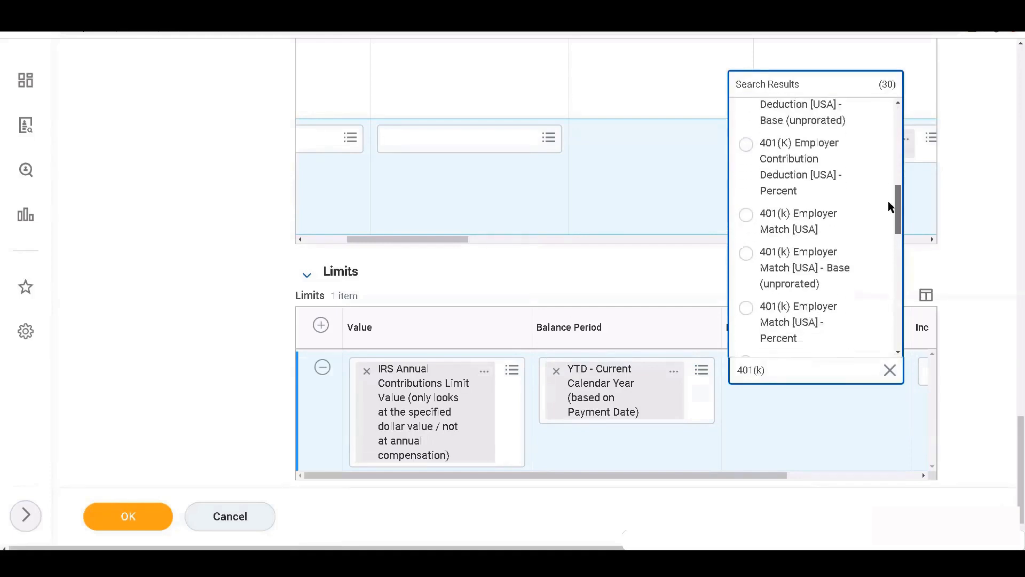
{"action": "scroll", "coordinate": [888, 212], "scroll_direction": "down", "scroll_amount": 2}
{"action": "scroll", "coordinate": [888, 223], "scroll_direction": "down", "scroll_amount": 1}
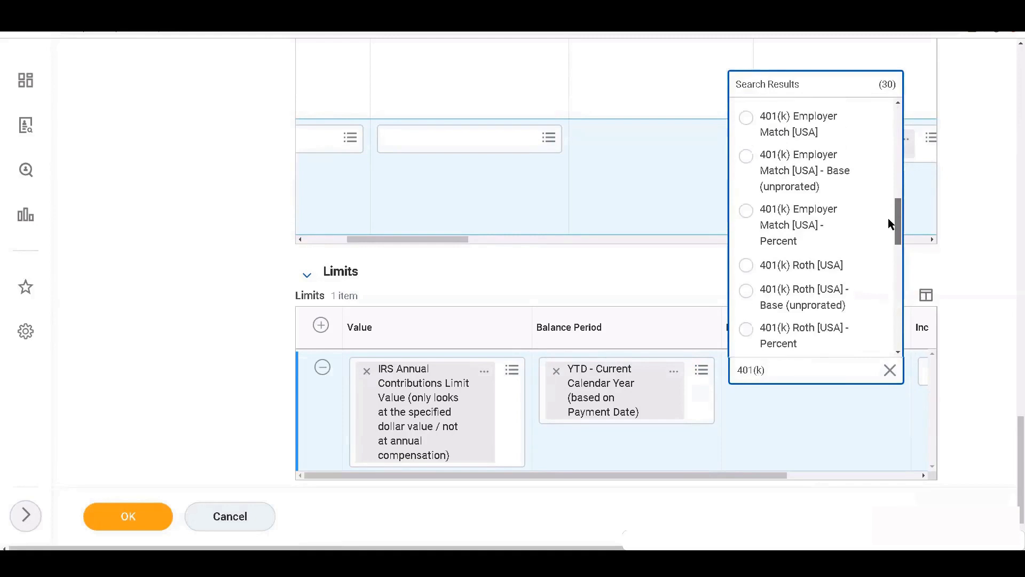
{"action": "scroll", "coordinate": [887, 220], "scroll_direction": "down", "scroll_amount": 2}
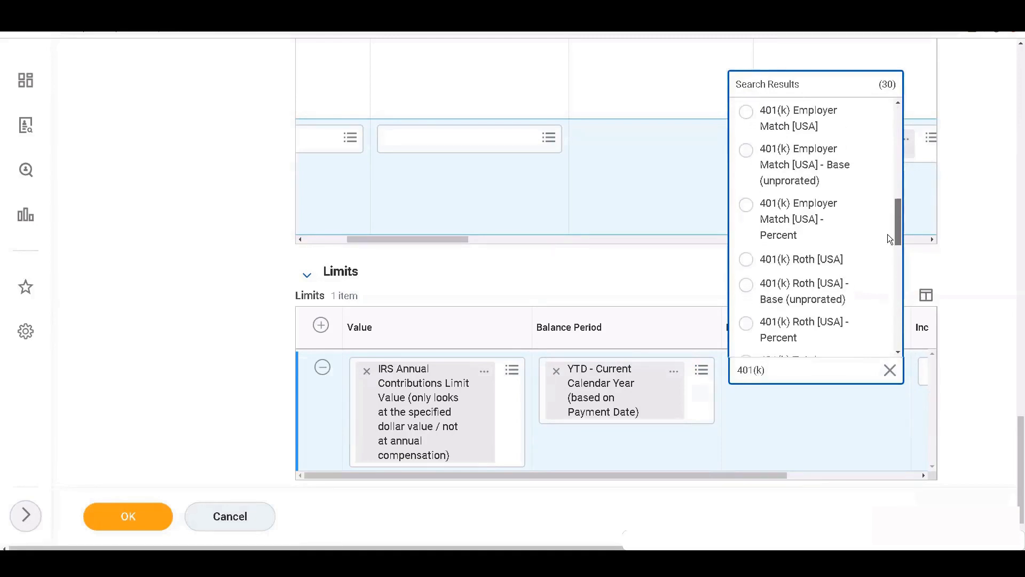
{"action": "scroll", "coordinate": [887, 241], "scroll_direction": "down", "scroll_amount": 2}
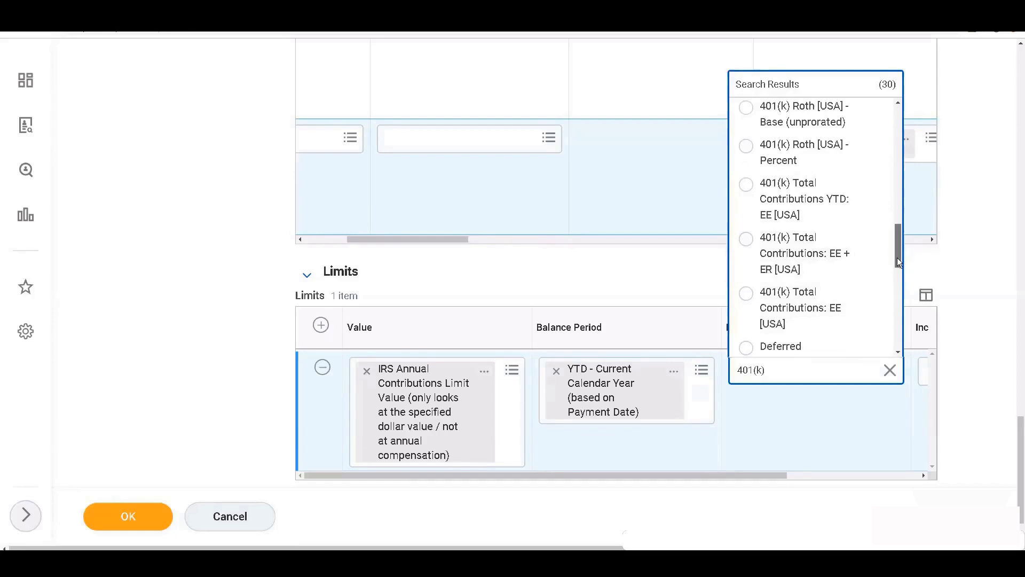
{"action": "scroll", "coordinate": [897, 257], "scroll_direction": "down", "scroll_amount": 1}
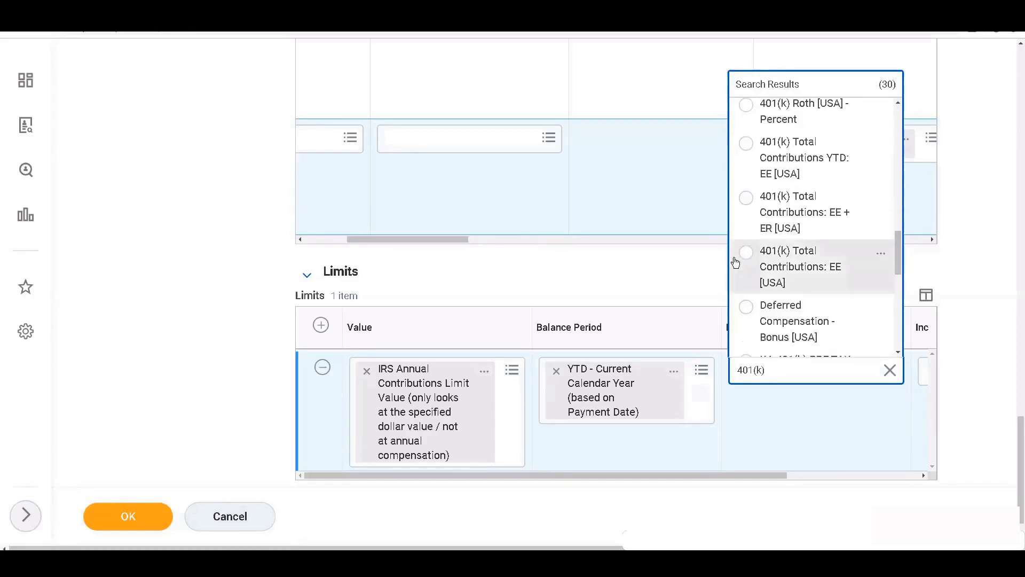
{"action": "left_click", "coordinate": [747, 198]}
{"action": "left_click", "coordinate": [792, 415]}
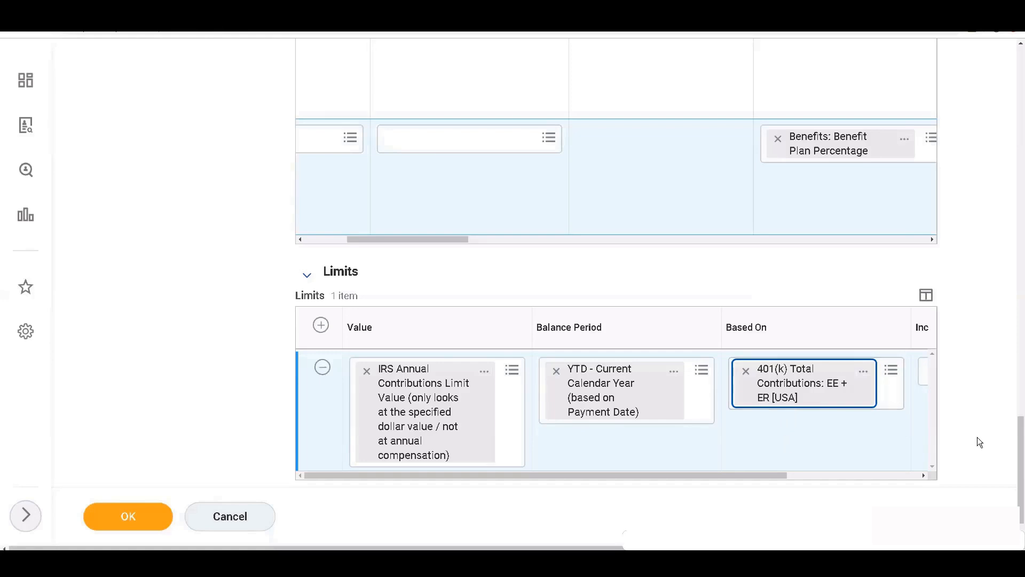
{"action": "left_click_drag", "start_coordinate": [731, 474], "coordinate": [776, 481]}
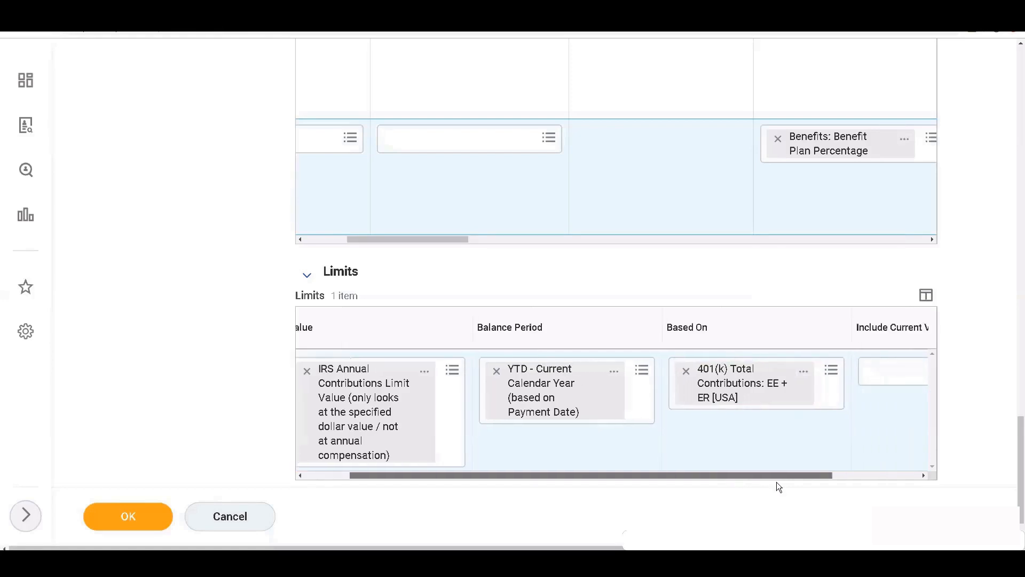
{"action": "left_click_drag", "start_coordinate": [599, 478], "coordinate": [596, 479]}
Step: Add Pre Tax Deductions to the Groups in the deduction's non-effective dated details
{"action": "left_click_drag", "start_coordinate": [1015, 476], "coordinate": [1015, 199]}
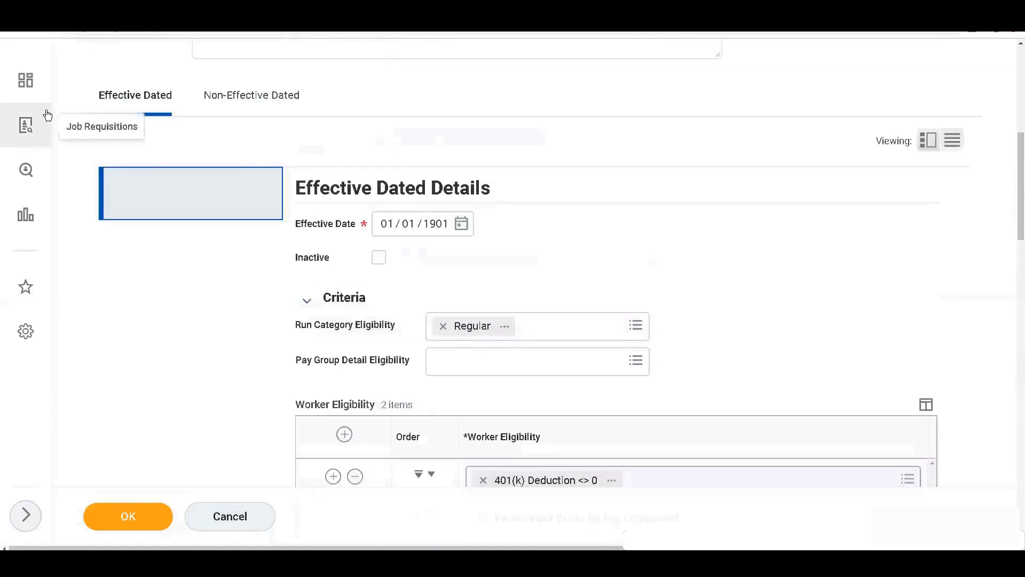
{"action": "left_click", "coordinate": [256, 102]}
{"action": "left_click", "coordinate": [195, 220]}
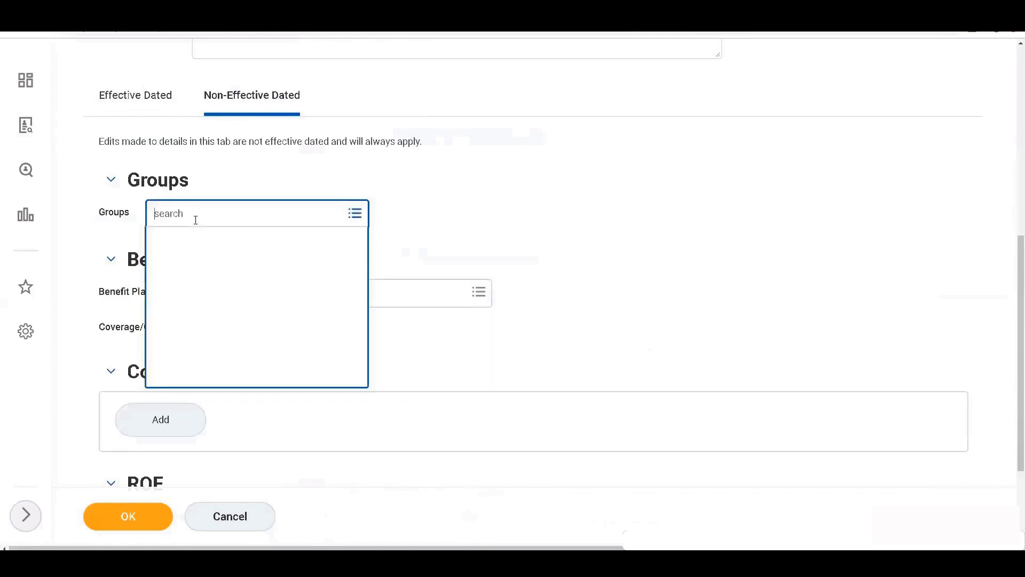
{"action": "type", "text": "P"}
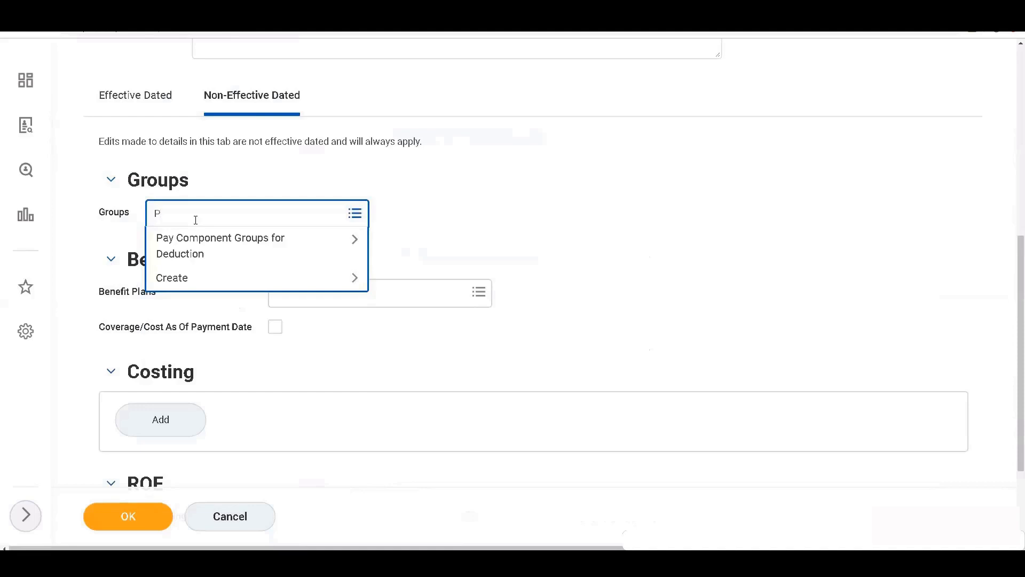
{"action": "type", "text": "retax"}
{"action": "key", "text": "Return"}
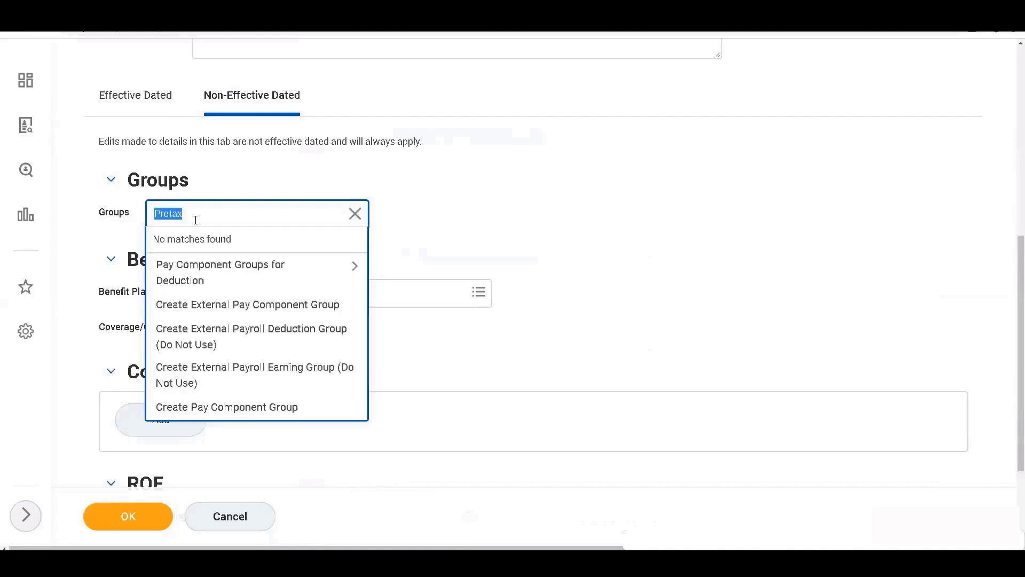
{"action": "left_click", "coordinate": [204, 215]}
{"action": "key", "text": "BackSpace"}
{"action": "key", "text": "BackSpace"}
{"action": "key", "text": "BackSpace"}
{"action": "key", "text": "Return"}
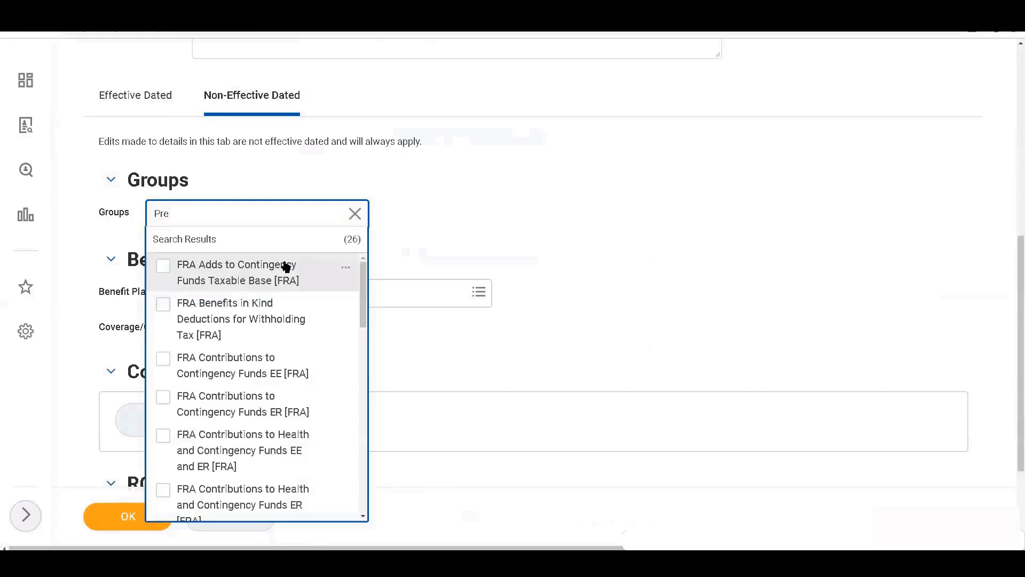
{"action": "left_click_drag", "start_coordinate": [363, 301], "coordinate": [362, 329]}
{"action": "scroll", "coordinate": [354, 367], "scroll_direction": "down", "scroll_amount": 5}
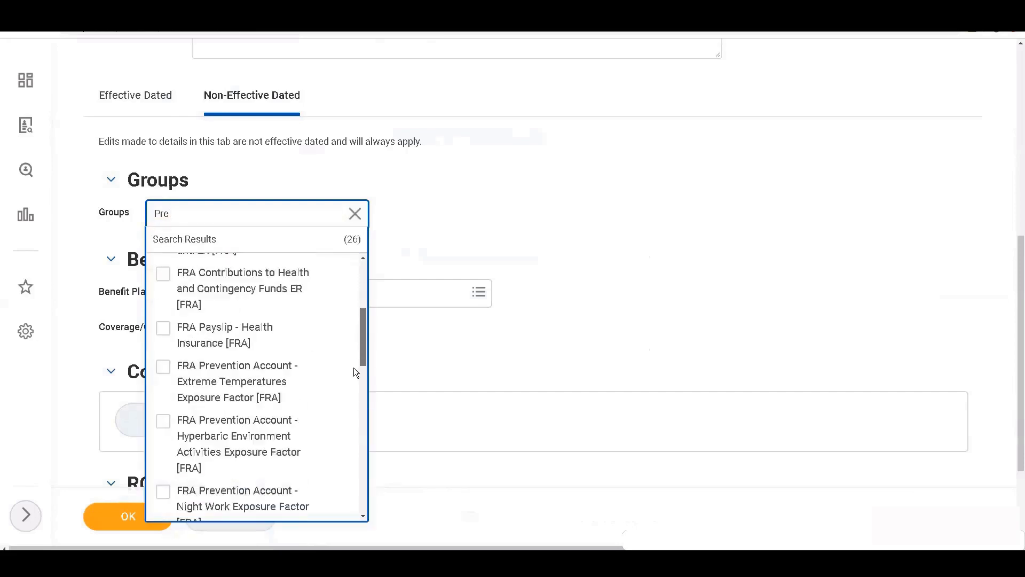
{"action": "scroll", "coordinate": [350, 479], "scroll_direction": "down", "scroll_amount": 3}
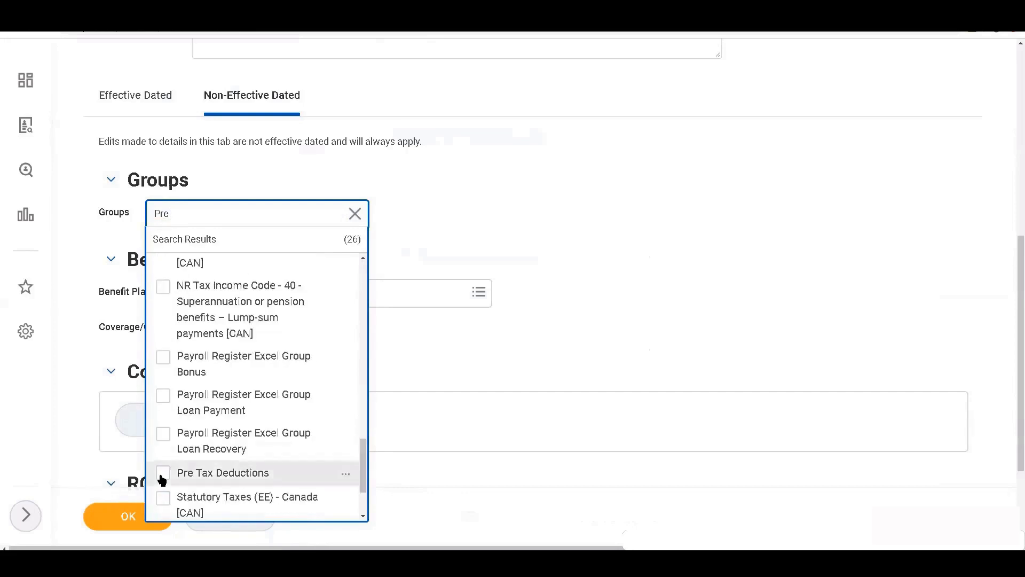
{"action": "left_click", "coordinate": [163, 475]}
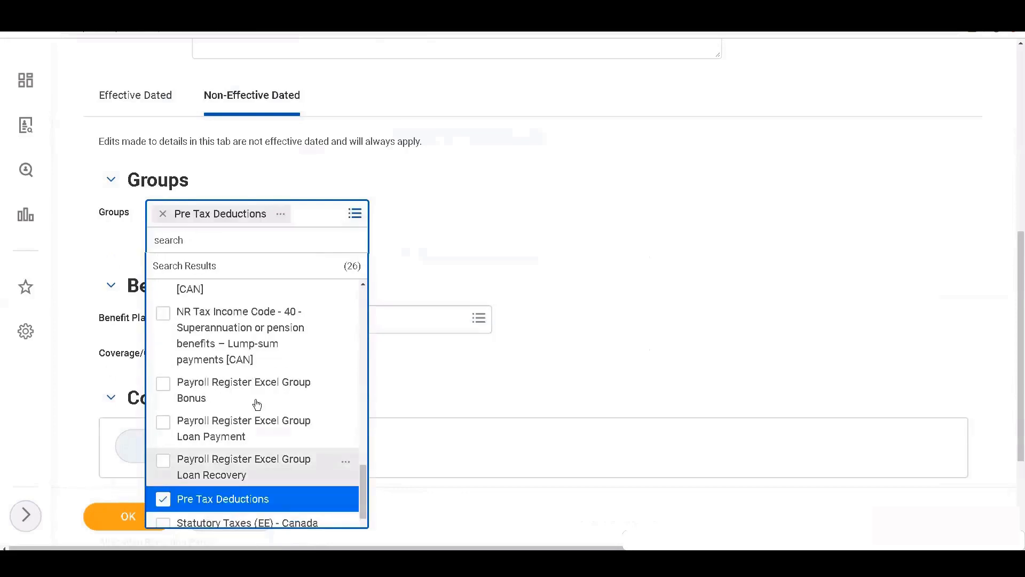
{"action": "left_click", "coordinate": [477, 202]}
Step: Add Federal Taxable Reduction [USA] and State Withholding Taxable Reduction [USA] to the deduction's groups
{"action": "left_click", "coordinate": [307, 219]}
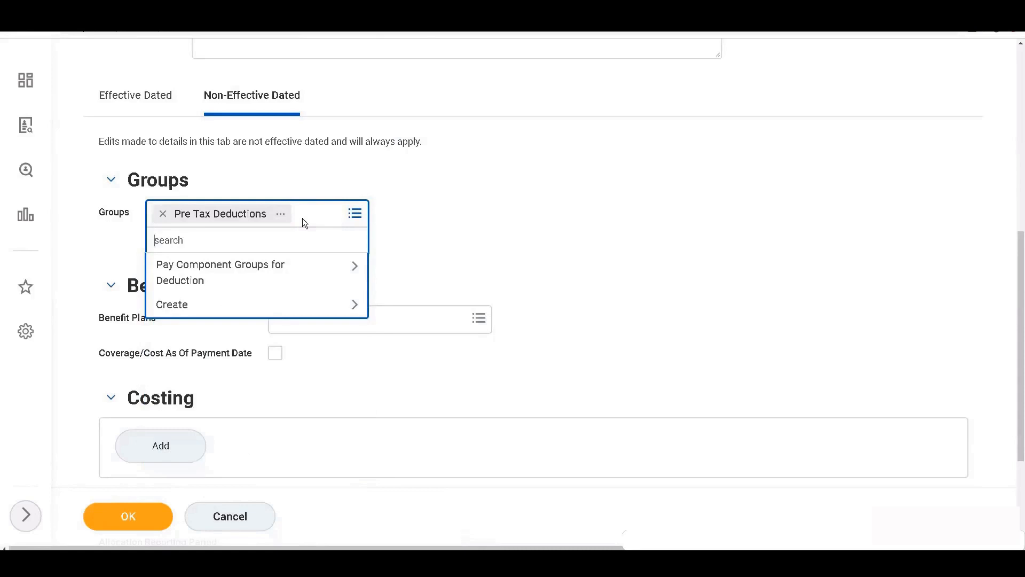
{"action": "type", "text": "Federal"}
{"action": "key", "text": "Return"}
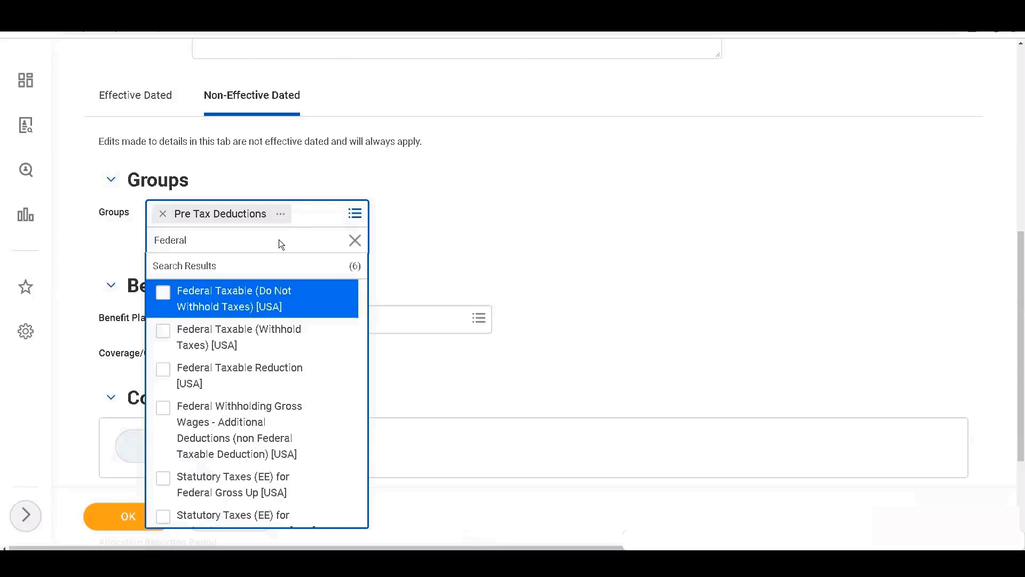
{"action": "left_click", "coordinate": [162, 370]}
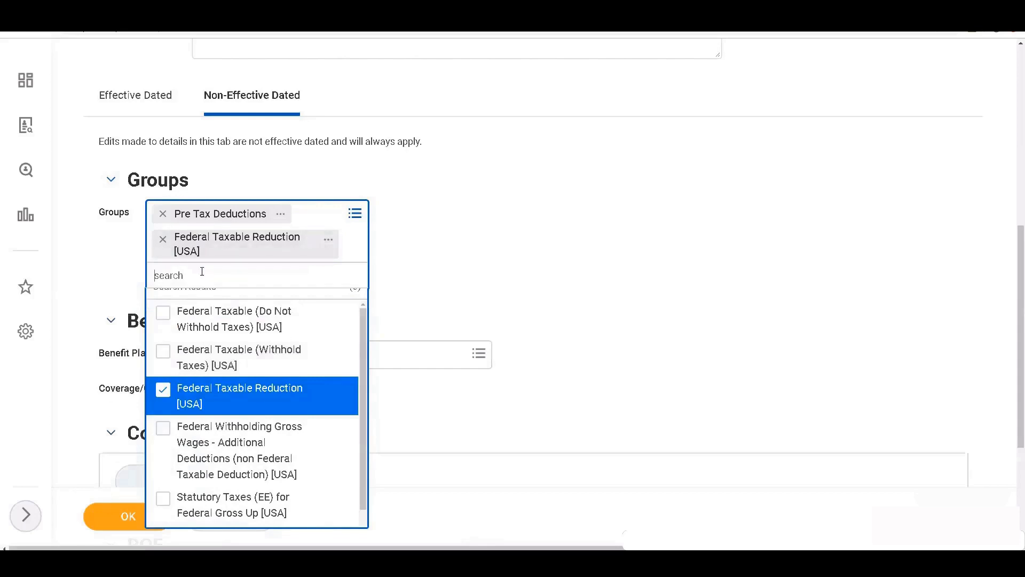
{"action": "type", "text": "State Tax"}
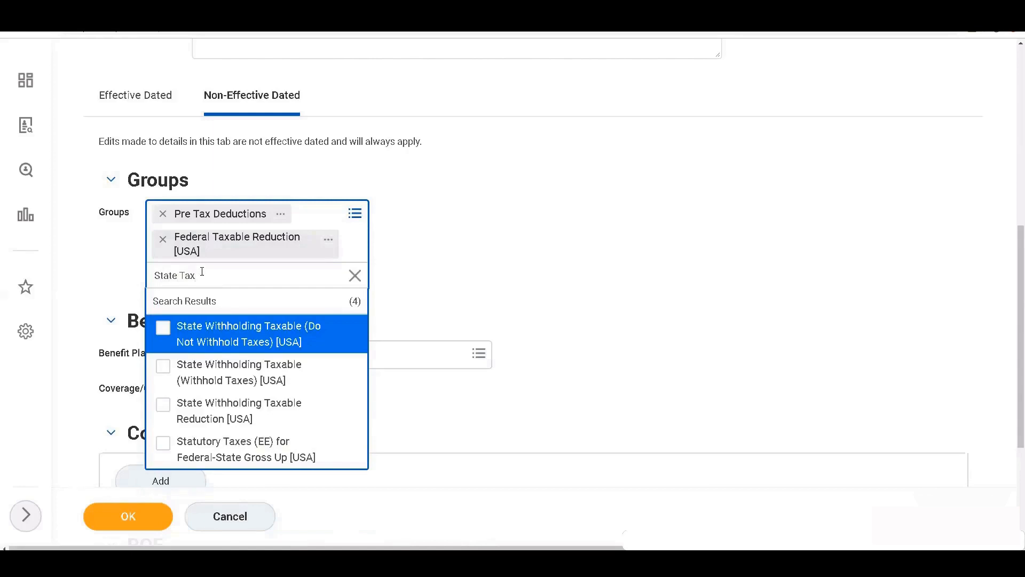
{"action": "left_click", "coordinate": [170, 413]}
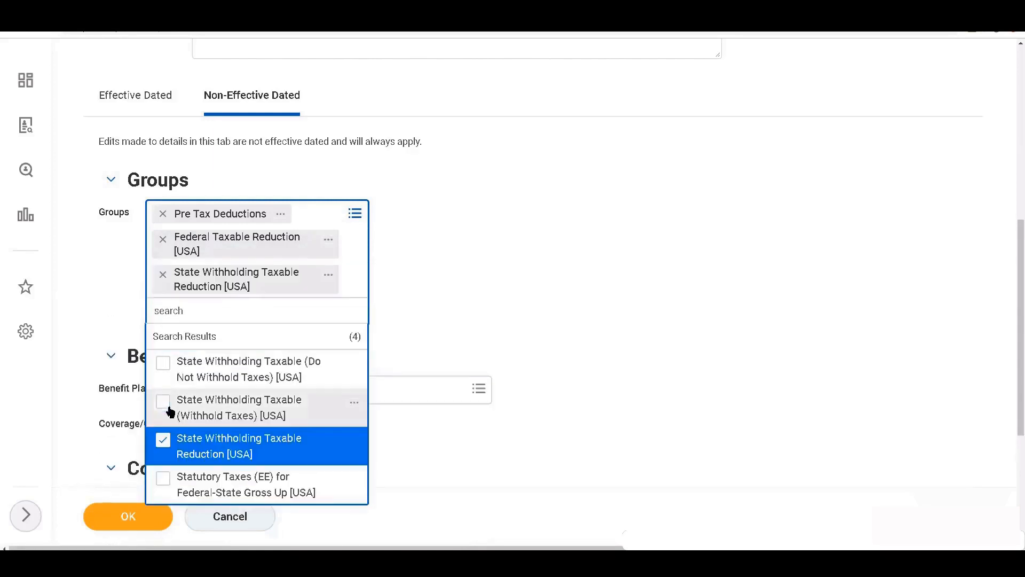
{"action": "left_click", "coordinate": [562, 314]}
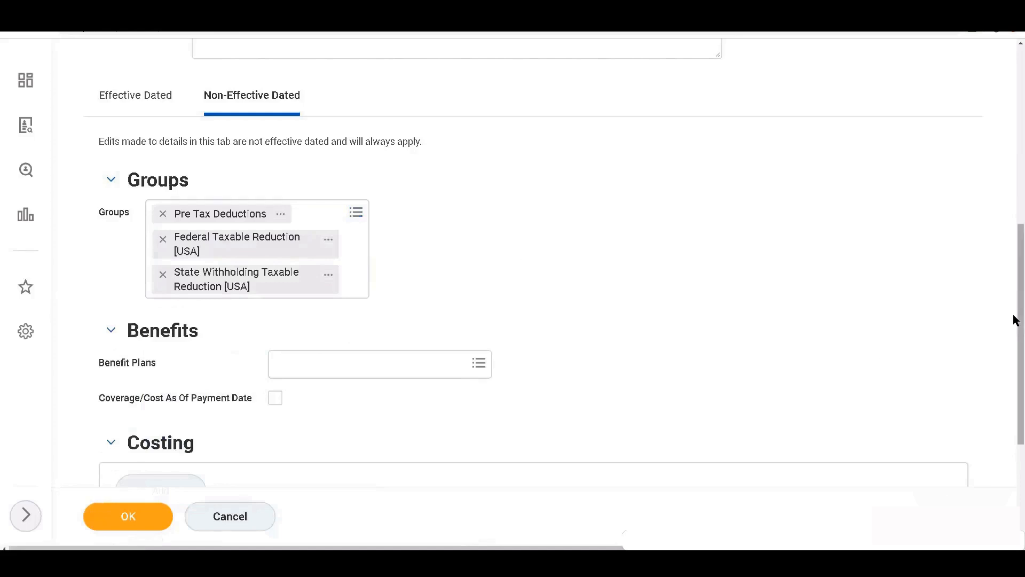
Step: Review the non-effective dated details and submit the new VK1_401(K)_PRE TAX deduction
{"action": "scroll", "coordinate": [1013, 389], "scroll_direction": "down", "scroll_amount": 4}
{"action": "scroll", "coordinate": [1014, 268], "scroll_direction": "up", "scroll_amount": 10}
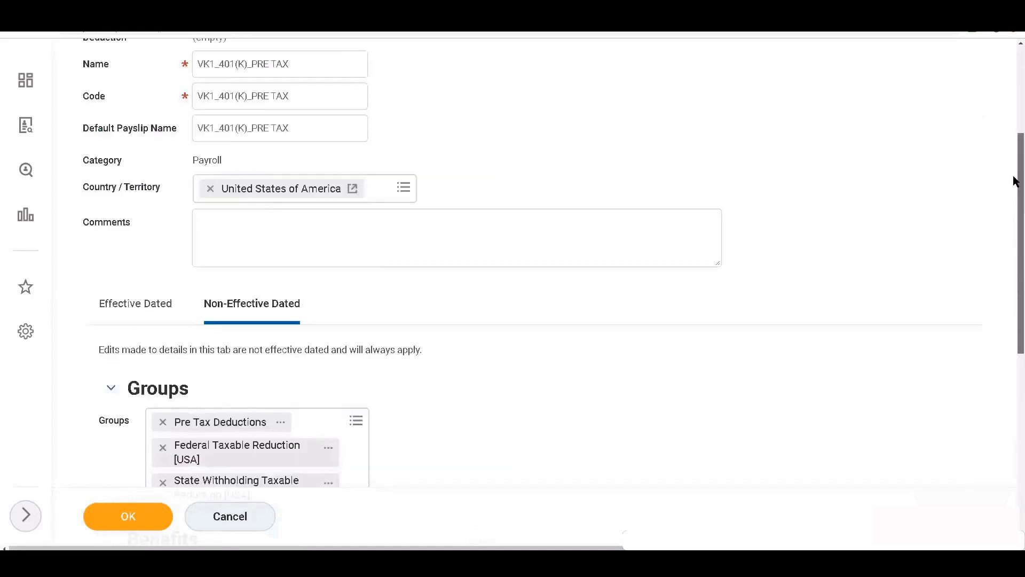
{"action": "left_click", "coordinate": [111, 517]}
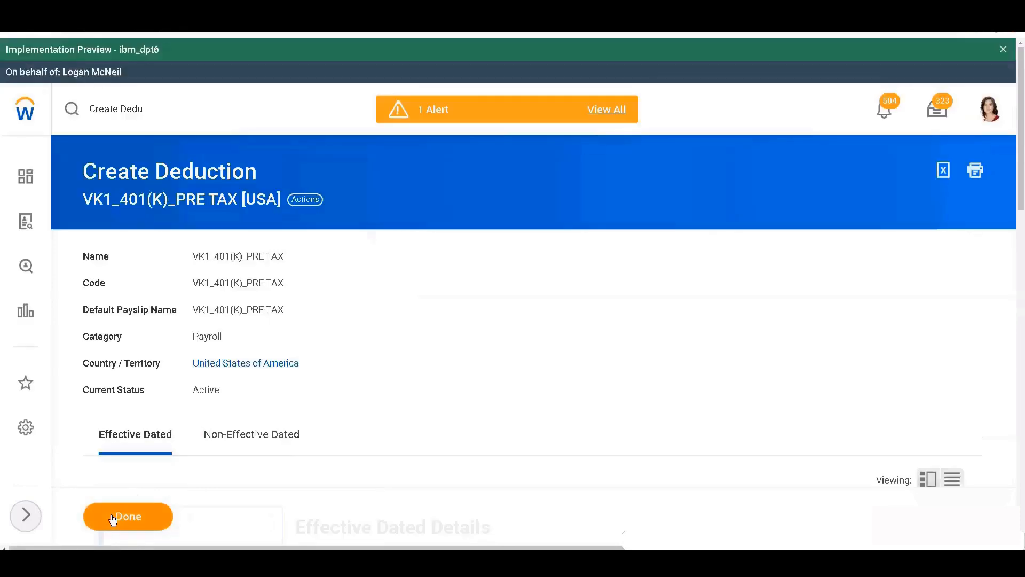
Step: Read the page alert raised for the created deduction, close it and return to the deduction's details
{"action": "left_click", "coordinate": [602, 110]}
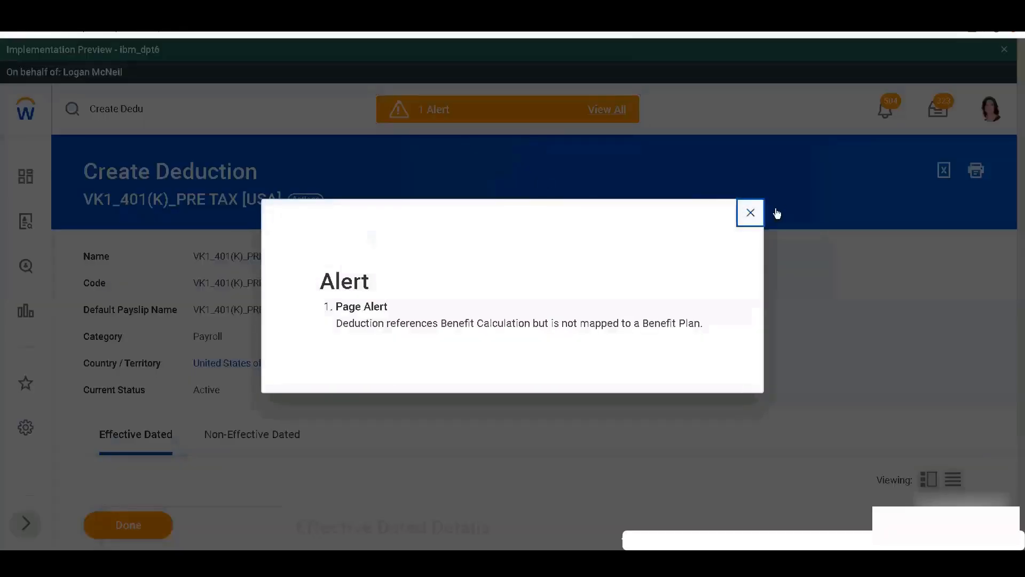
{"action": "left_click", "coordinate": [748, 213]}
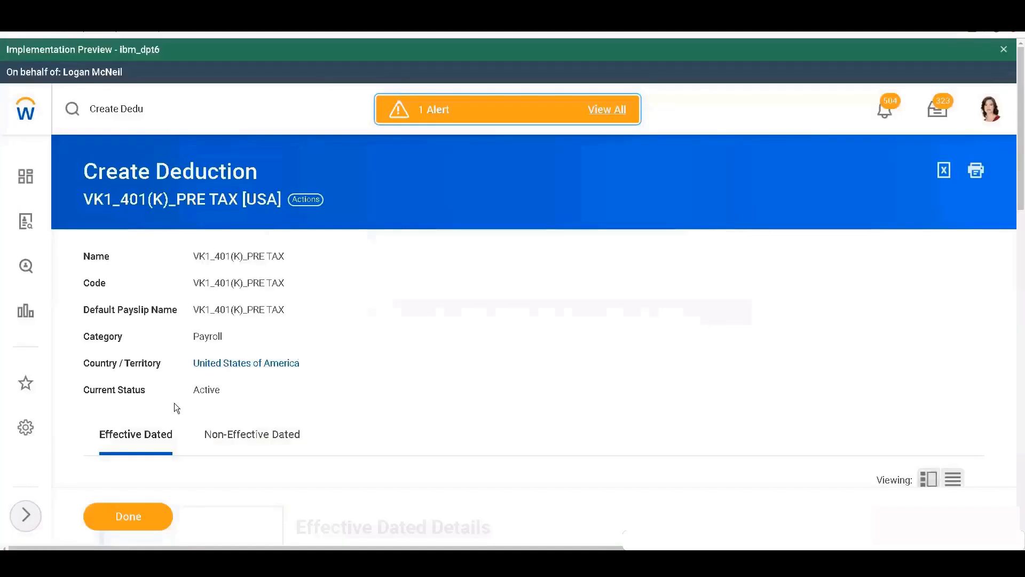
{"action": "scroll", "coordinate": [177, 392], "scroll_direction": "down", "scroll_amount": 3}
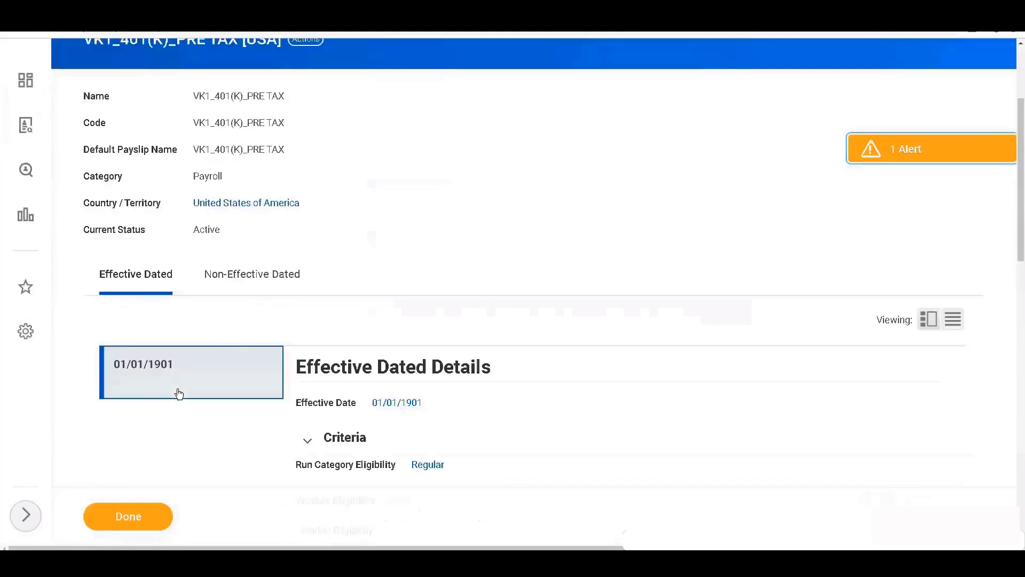
Step: Review the groups in the new deduction's non-effective dated details and close the deduction
{"action": "left_click", "coordinate": [233, 275]}
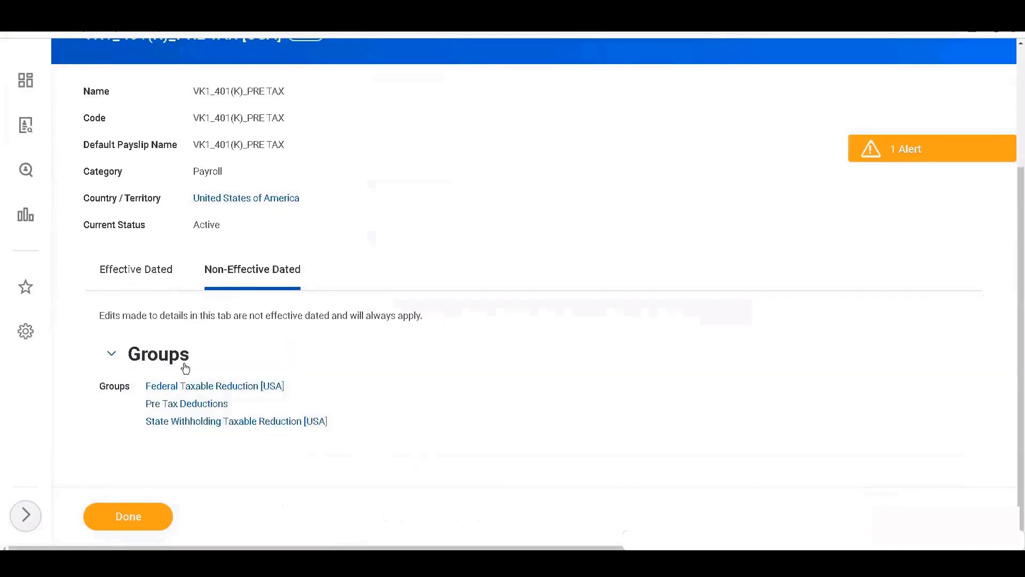
{"action": "left_click", "coordinate": [122, 517]}
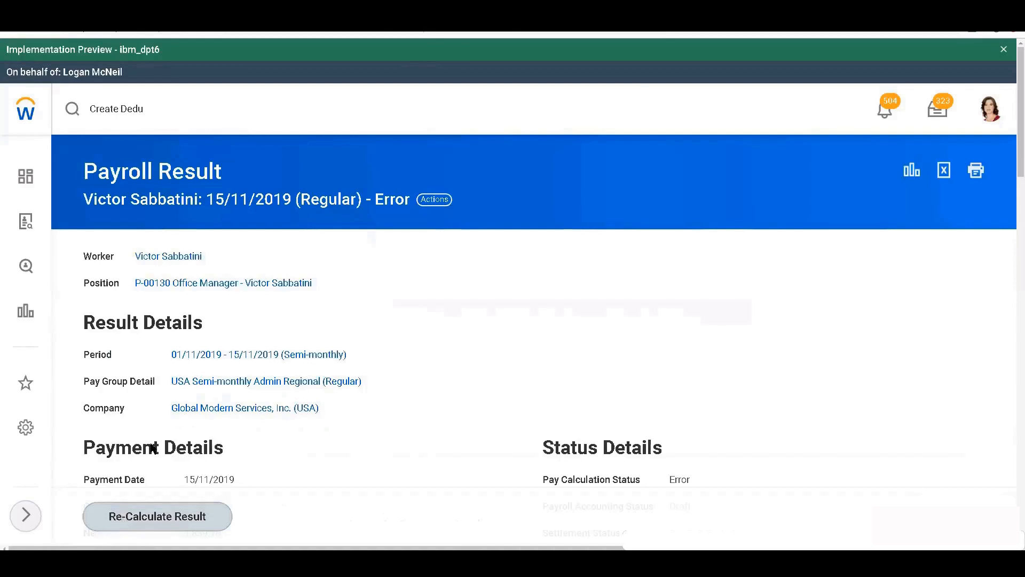
Step: Find and open the Edit Deduction task
{"action": "scroll", "coordinate": [151, 446], "scroll_direction": "down", "scroll_amount": 2}
{"action": "scroll", "coordinate": [8, 421], "scroll_direction": "down", "scroll_amount": 2}
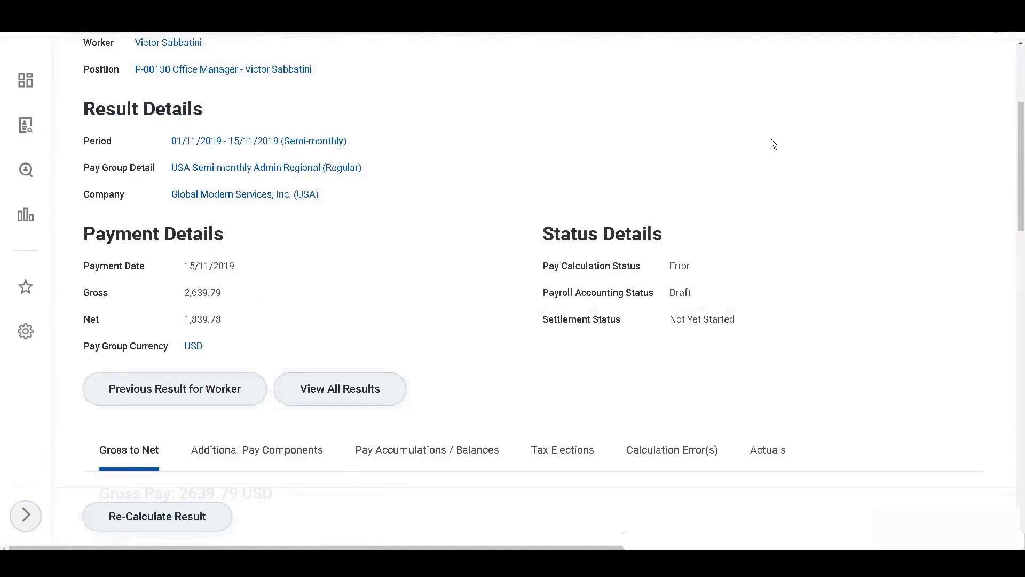
{"action": "left_click", "coordinate": [1018, 80]}
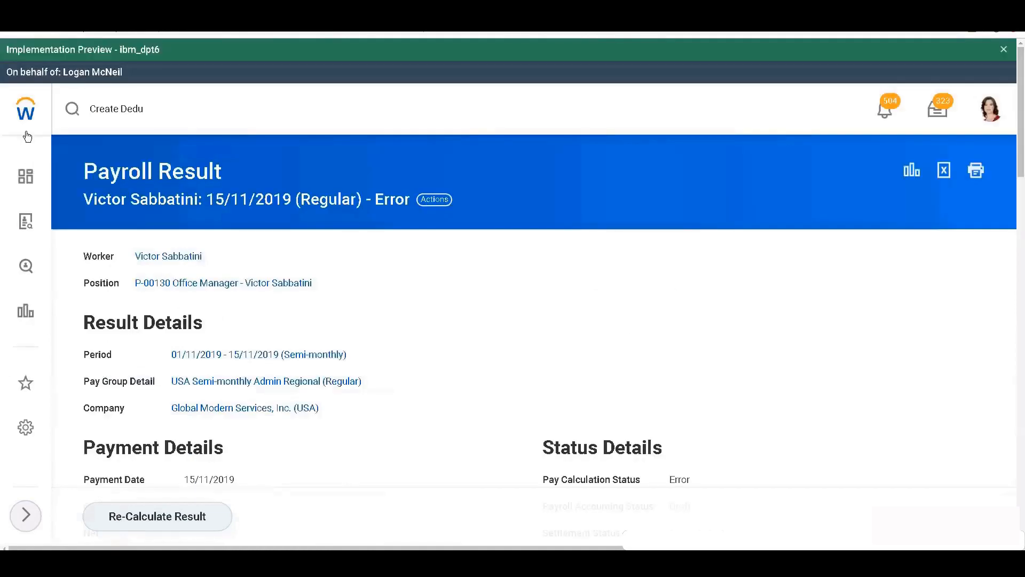
{"action": "left_click", "coordinate": [79, 110]}
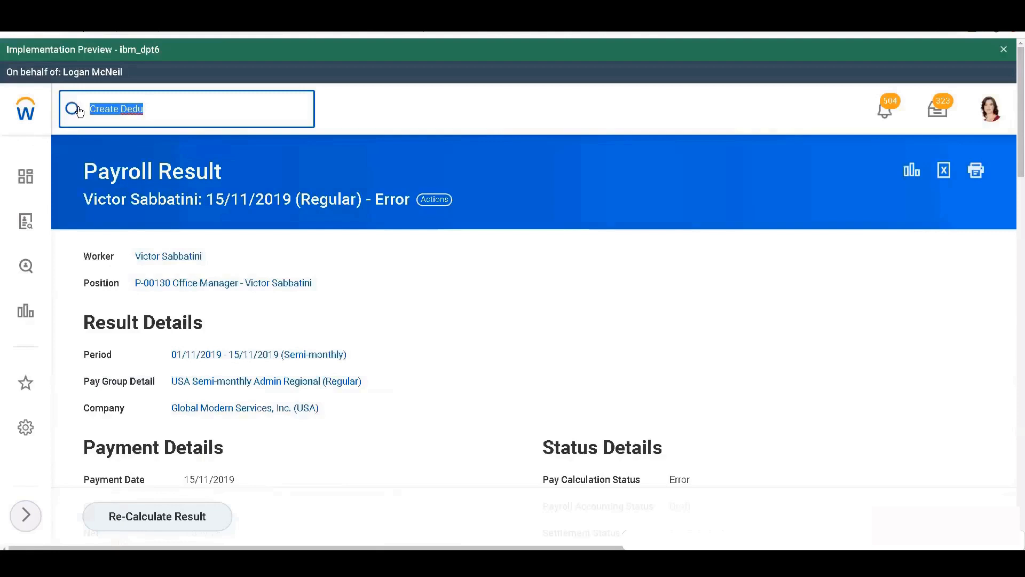
{"action": "type", "text": "Edit Deductions"}
{"action": "key", "text": "BackSpace"}
{"action": "key", "text": "BackSpace"}
{"action": "key", "text": "BackSpace"}
{"action": "key", "text": "BackSpace"}
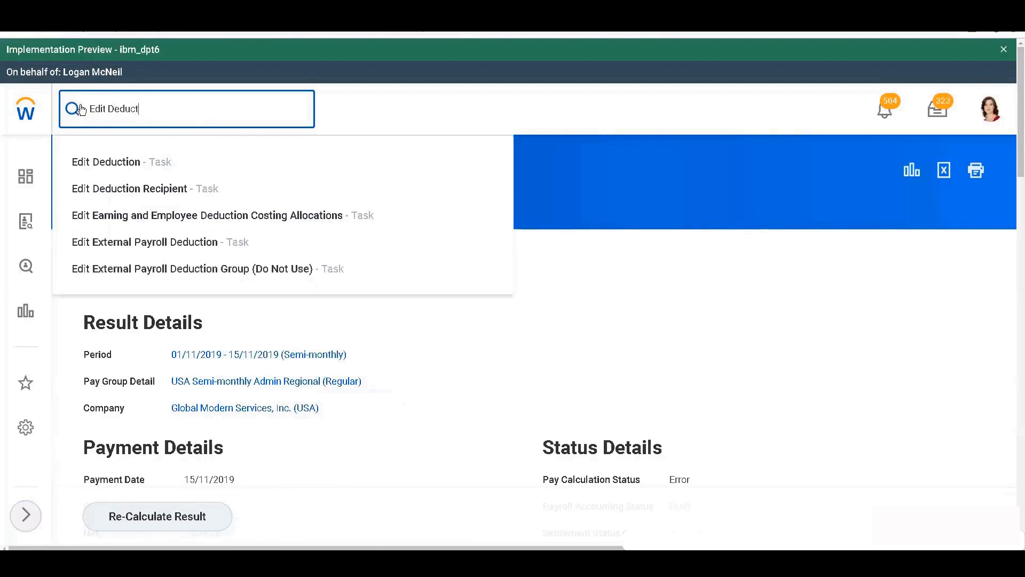
{"action": "left_click", "coordinate": [90, 168]}
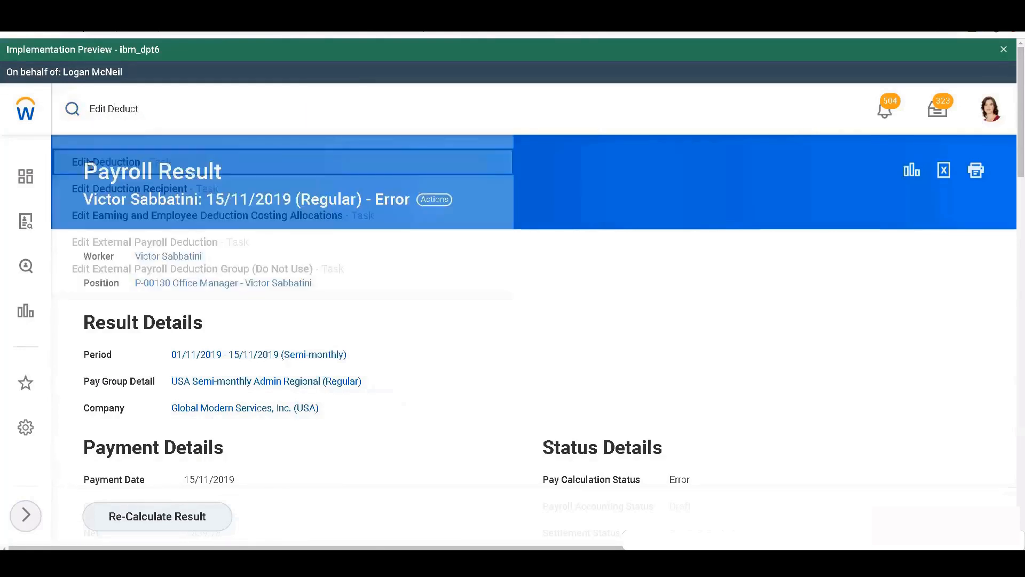
Step: Open the VK1_401(K)_PRE TAX [USA] deduction for editing under its existing 01/01/1901 effective date
{"action": "left_click", "coordinate": [155, 239]}
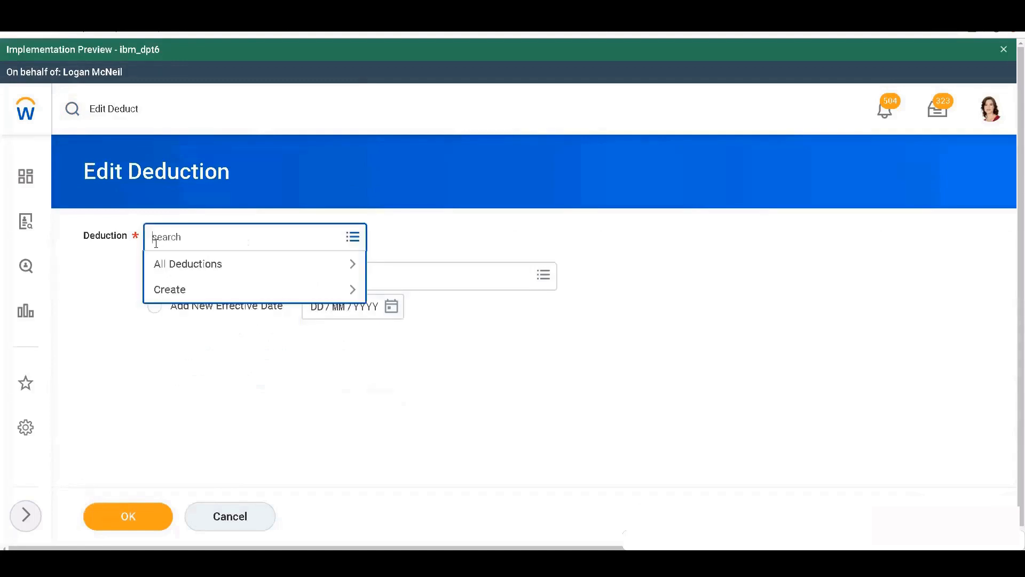
{"action": "type", "text": "vk"}
{"action": "key", "text": "Return"}
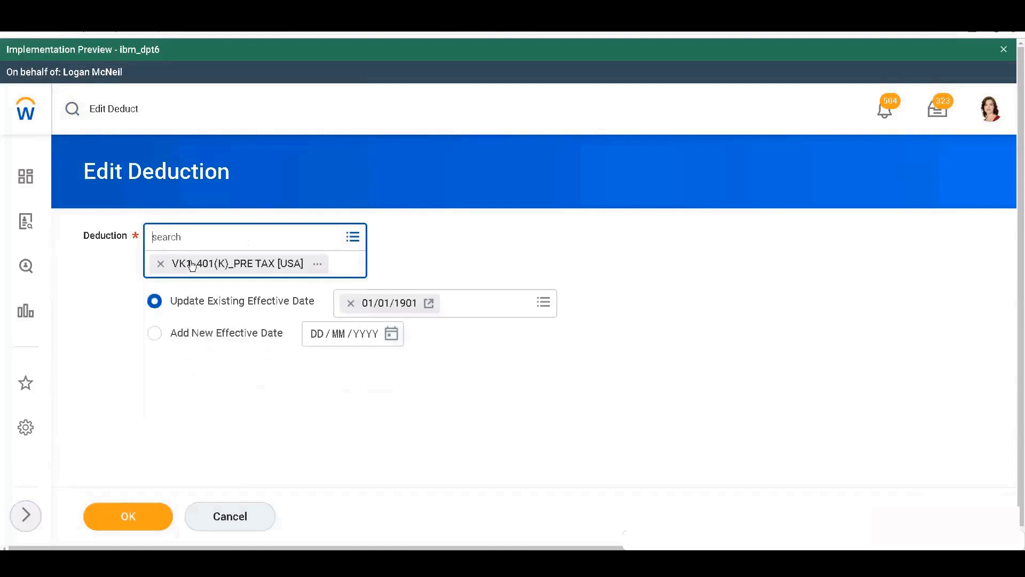
{"action": "left_click", "coordinate": [131, 517]}
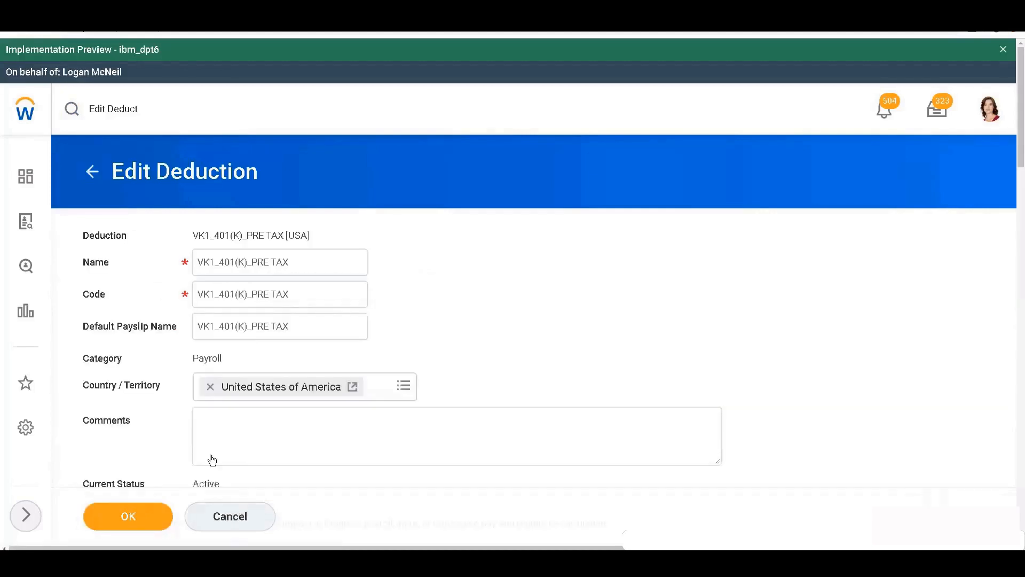
Step: Examine the IRS Annual Contributions Limit Value lookup calculation used in the deduction's Limits and open its lookup table
{"action": "scroll", "coordinate": [206, 458], "scroll_direction": "down", "scroll_amount": 5}
{"action": "left_click_drag", "start_coordinate": [1014, 244], "coordinate": [1014, 531]}
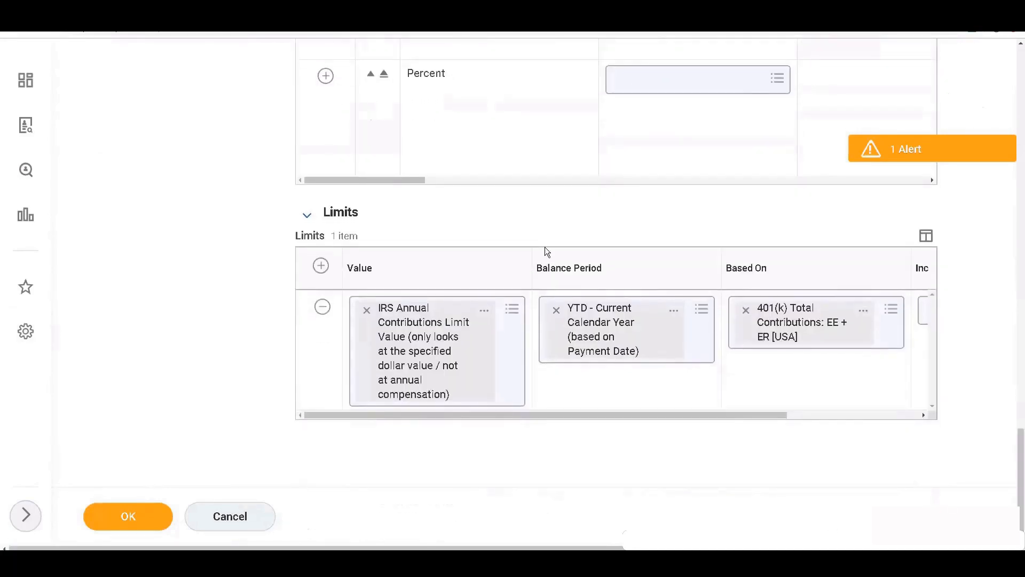
{"action": "left_click", "coordinate": [483, 313]}
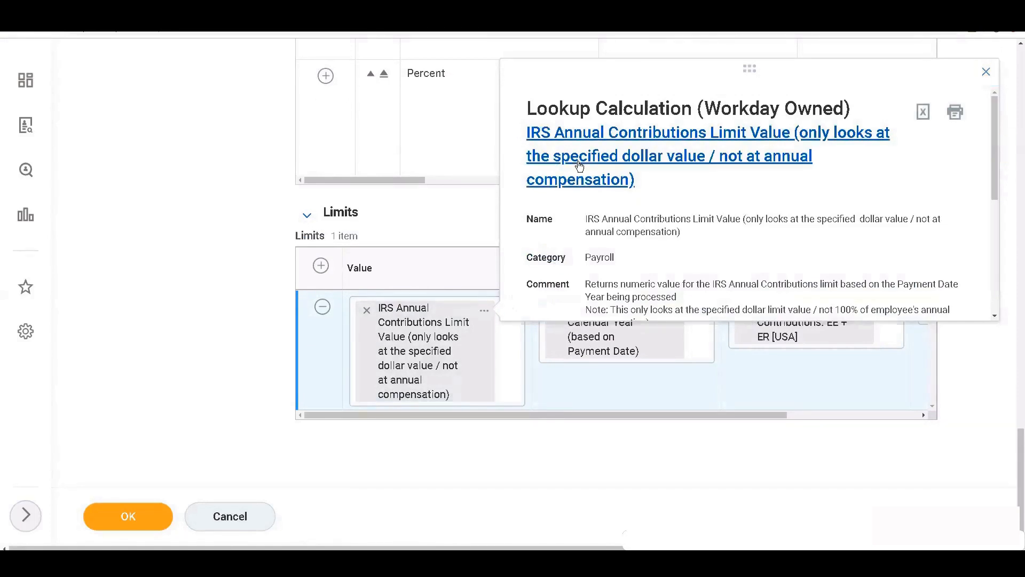
{"action": "left_click", "coordinate": [579, 165]}
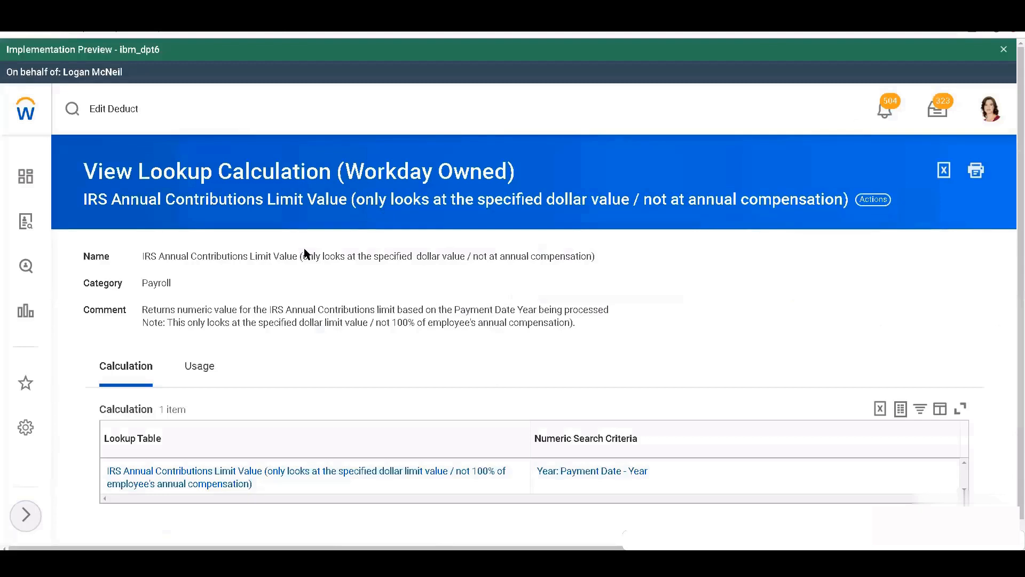
{"action": "scroll", "coordinate": [261, 477], "scroll_direction": "down", "scroll_amount": 1}
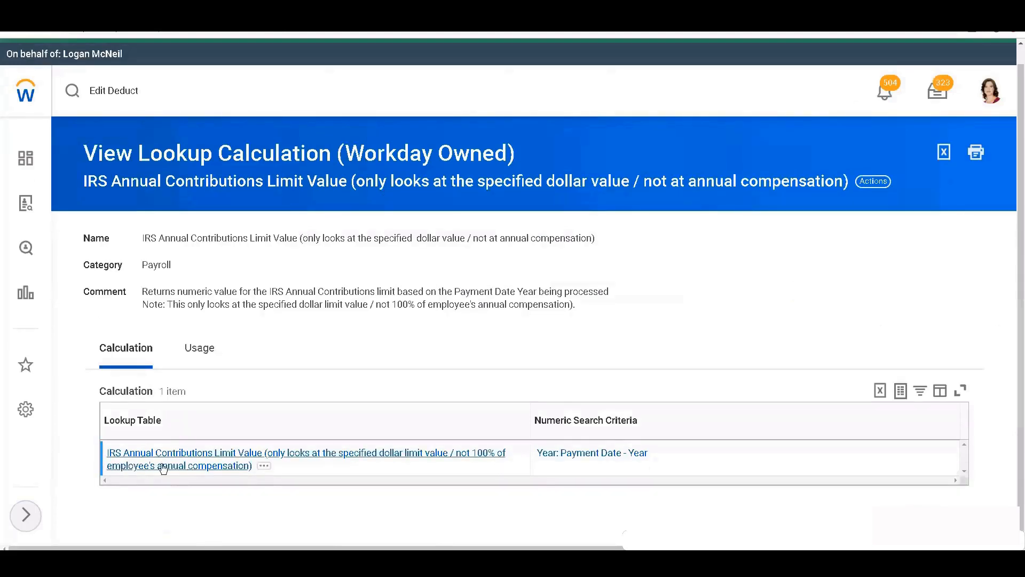
{"action": "left_click", "coordinate": [233, 466]}
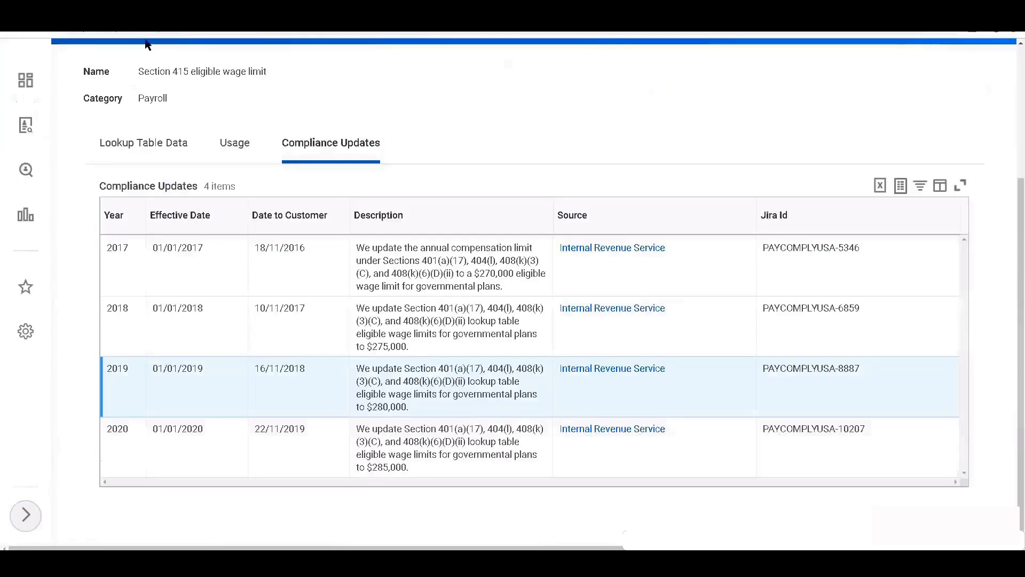
{"action": "scroll", "coordinate": [163, 140], "scroll_direction": "up", "scroll_amount": 4}
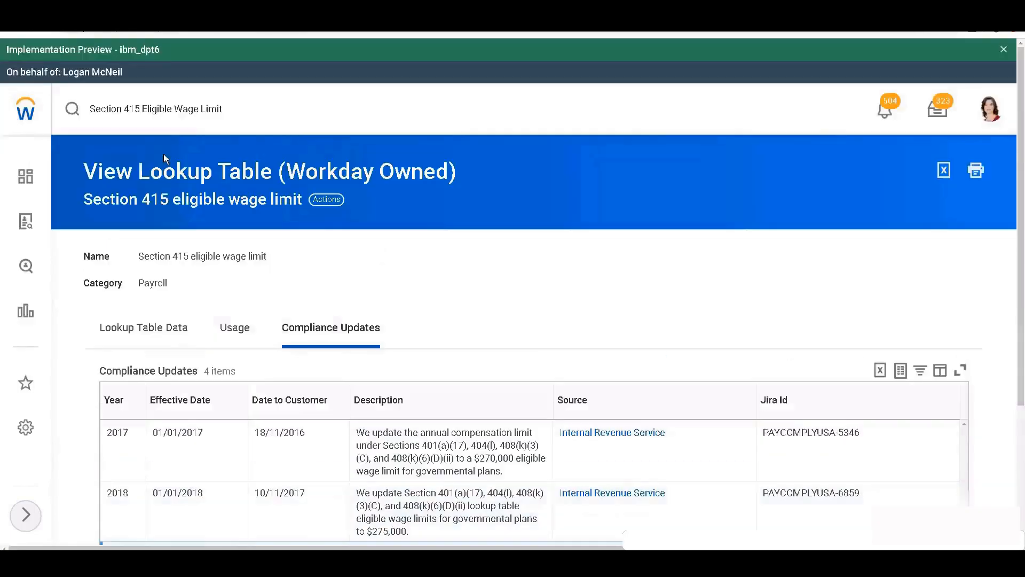
{"action": "left_click", "coordinate": [244, 109]}
{"action": "key", "text": "BackSpace"}
{"action": "type", "text": "IRS"}
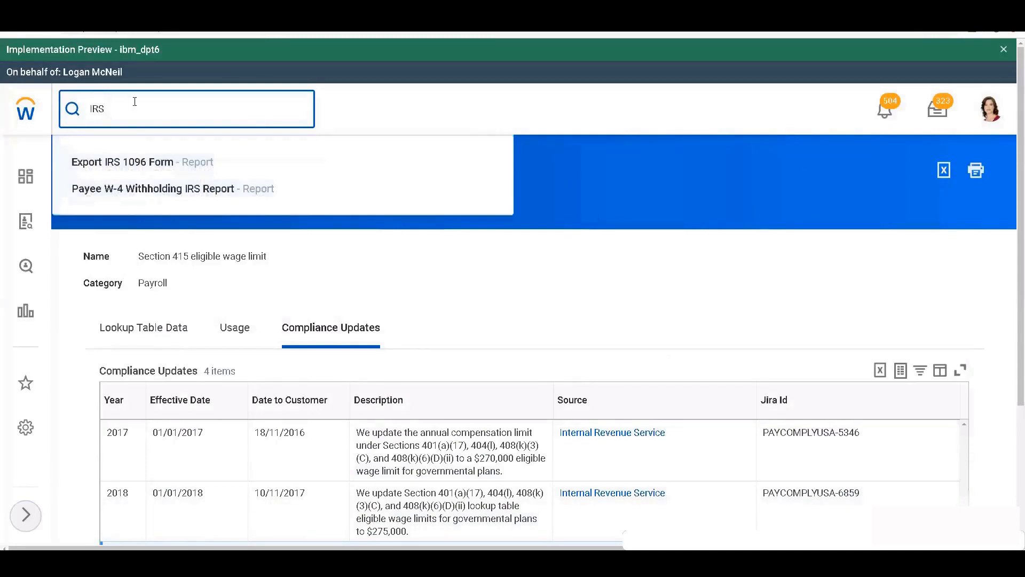
{"action": "key", "text": "BackSpace"}
{"action": "key", "text": "BackSpace"}
{"action": "key", "text": "BackSpace"}
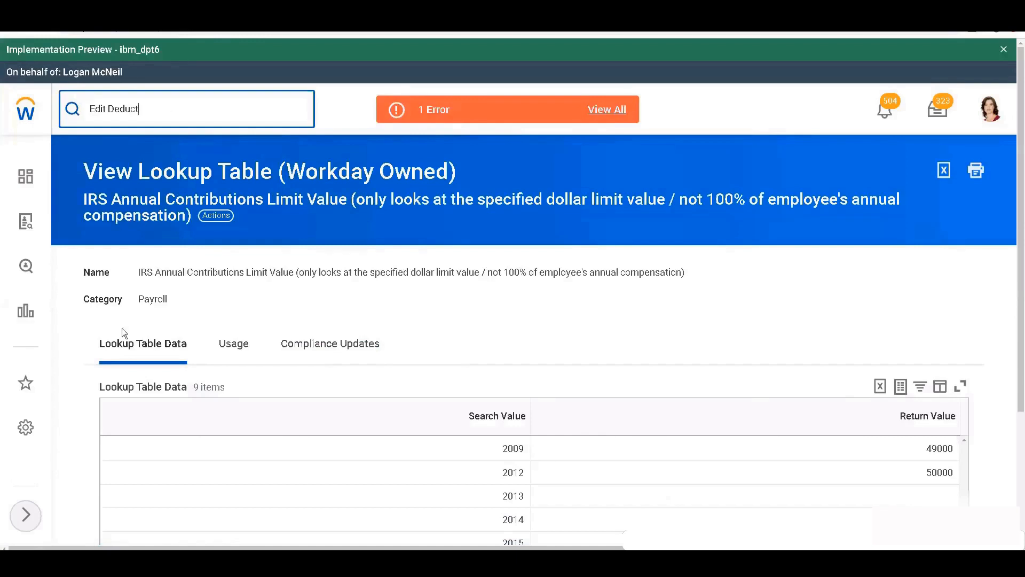
Step: Open the related reports for the IRS Annual Contributions Limit Value lookup table and examine the lookup table reports offered
{"action": "left_click", "coordinate": [213, 221]}
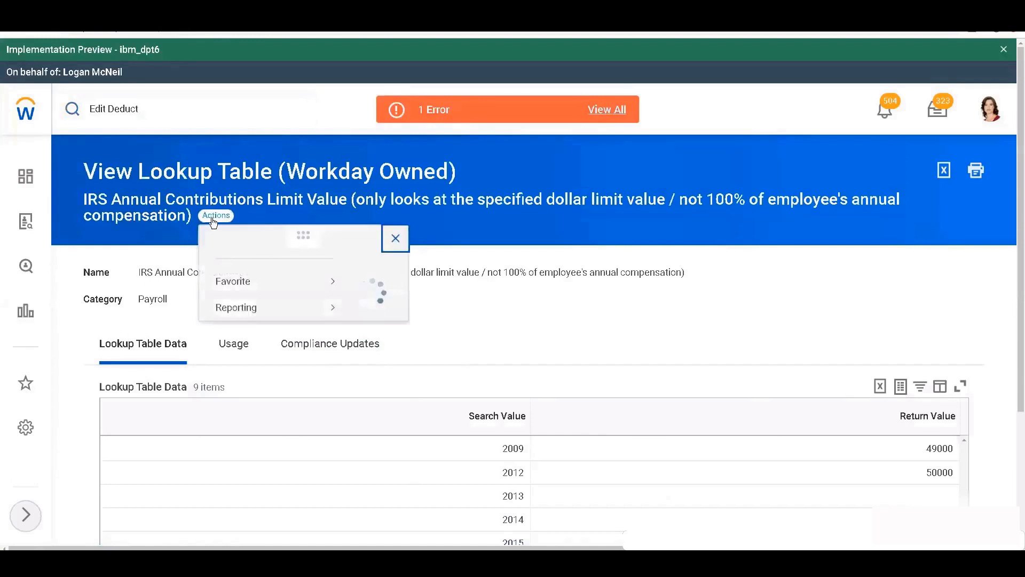
{"action": "mouse_move", "coordinate": [229, 326]}
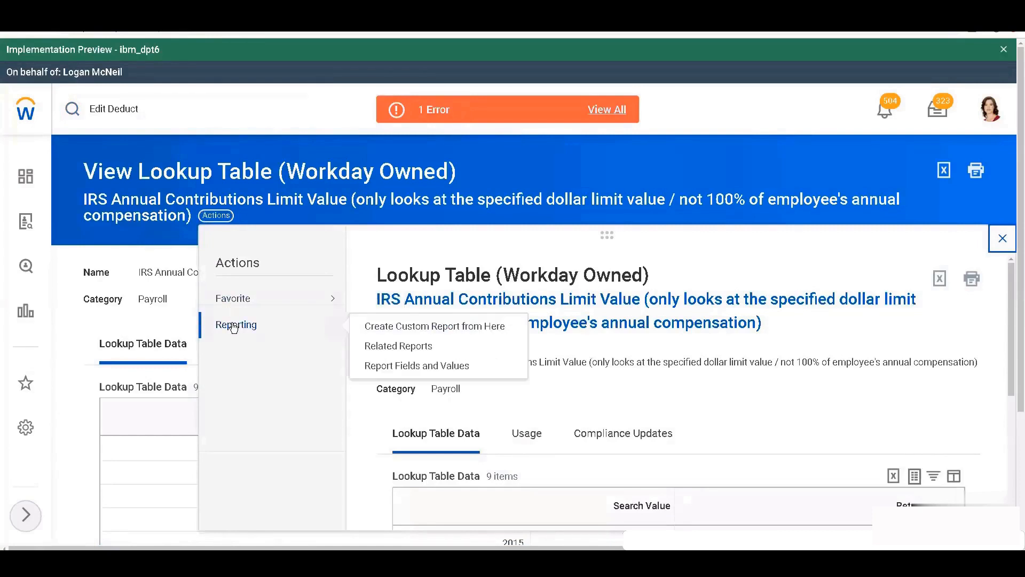
{"action": "left_click", "coordinate": [404, 347]}
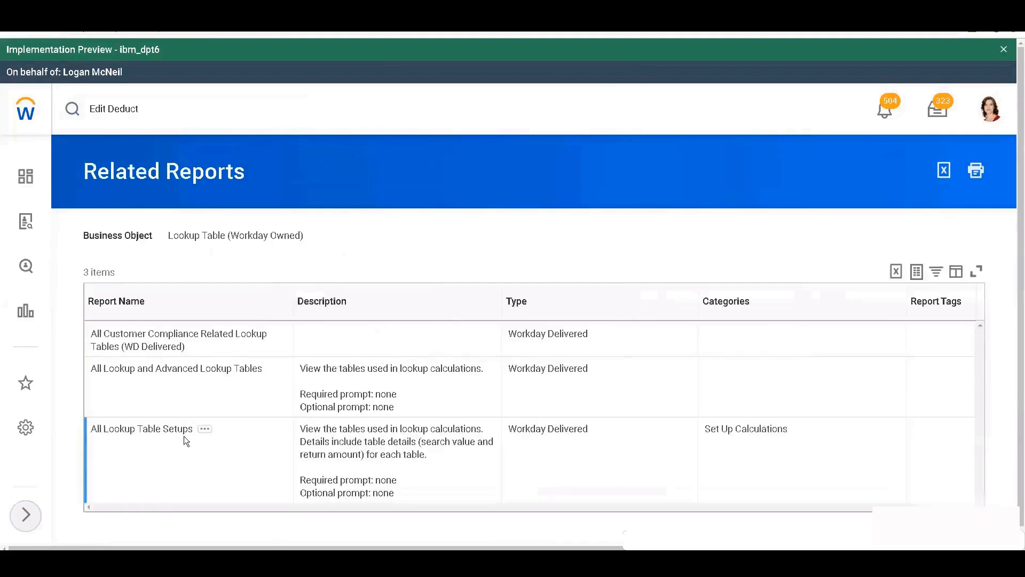
{"action": "scroll", "coordinate": [162, 311], "scroll_direction": "down", "scroll_amount": 1}
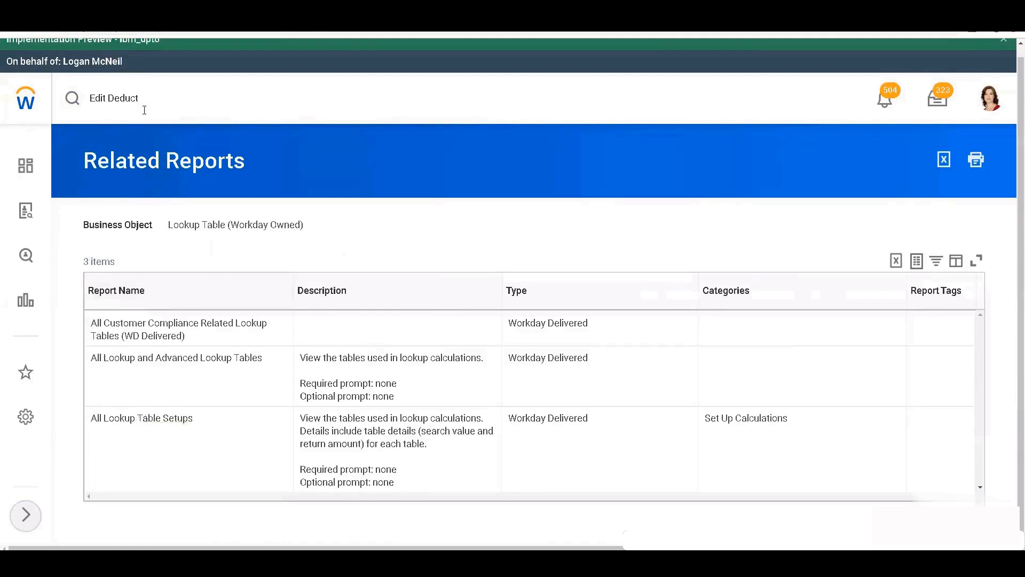
{"action": "left_click", "coordinate": [132, 412]}
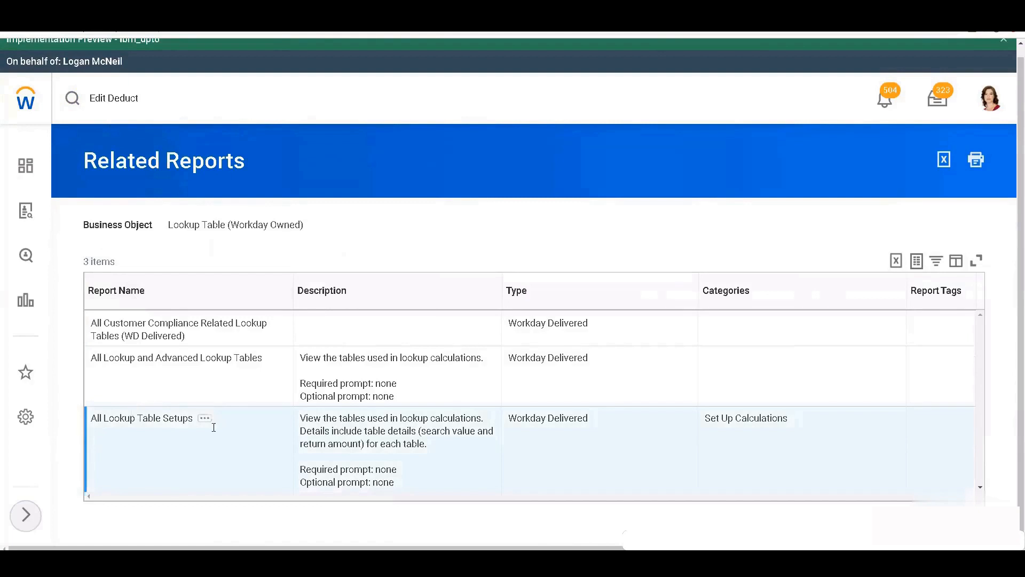
{"action": "scroll", "coordinate": [256, 438], "scroll_direction": "up", "scroll_amount": 1}
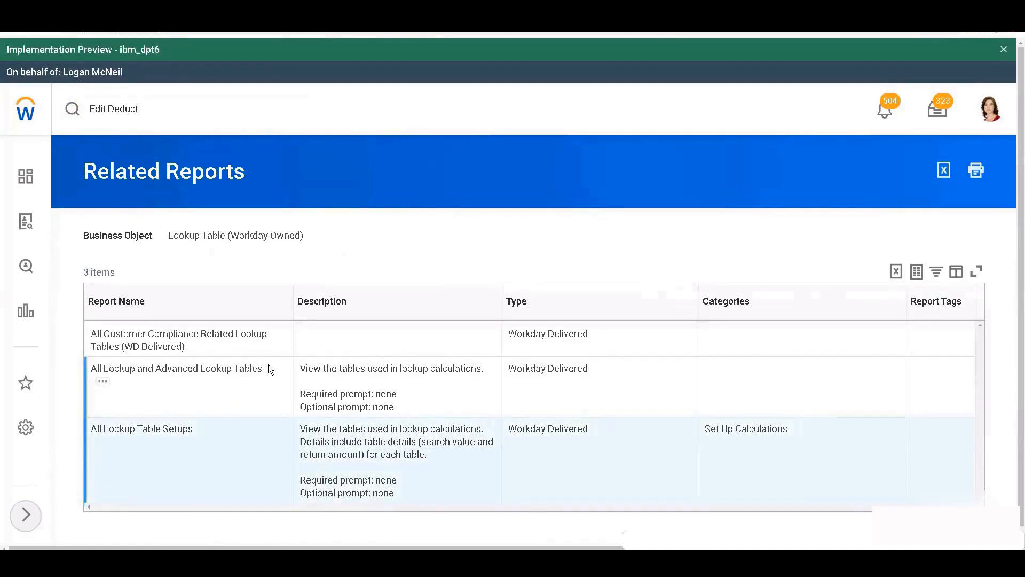
Step: Search for the Edit Deduction task again and open it
{"action": "left_click", "coordinate": [160, 110]}
{"action": "left_click_drag", "start_coordinate": [160, 110], "coordinate": [84, 112]}
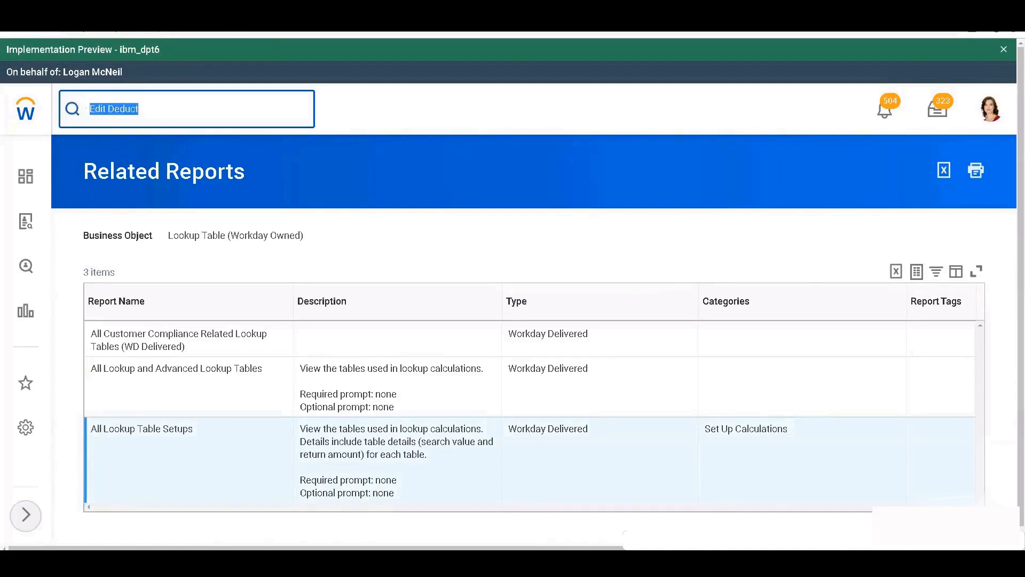
{"action": "left_click", "coordinate": [193, 21]}
{"action": "left_click", "coordinate": [181, 22]}
{"action": "left_click", "coordinate": [180, 108]}
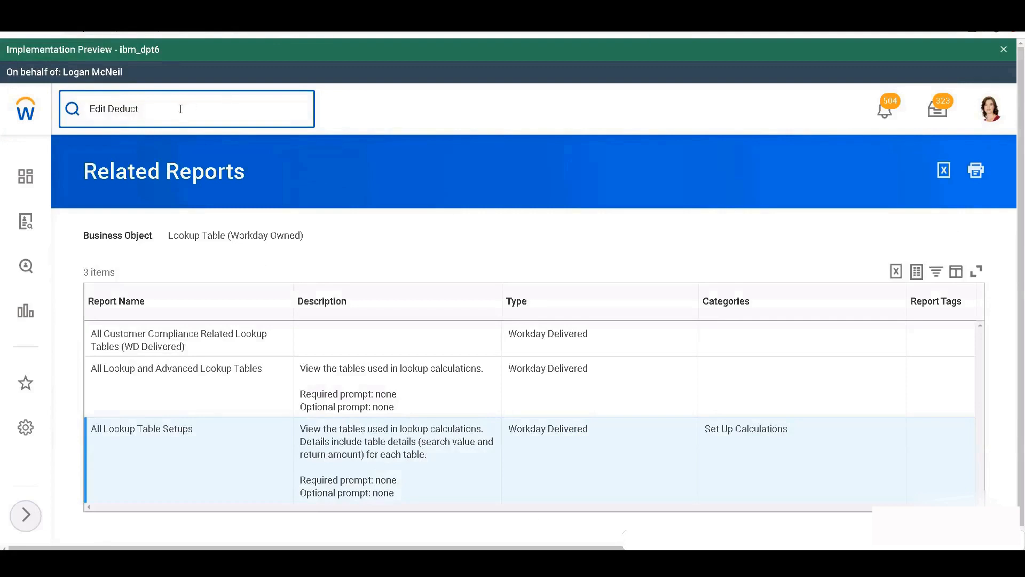
{"action": "type", "text": "ion"}
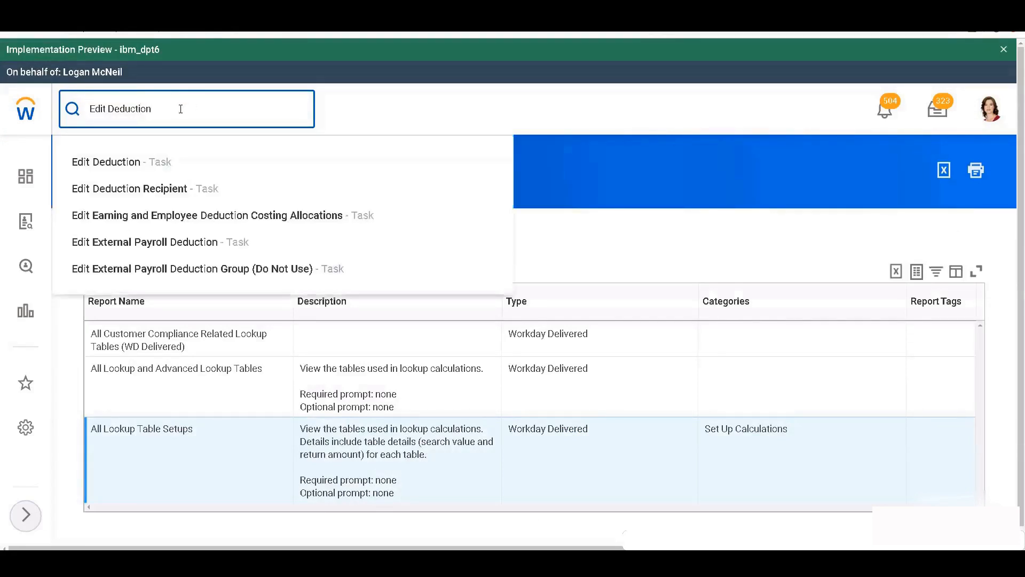
{"action": "left_click", "coordinate": [113, 162]}
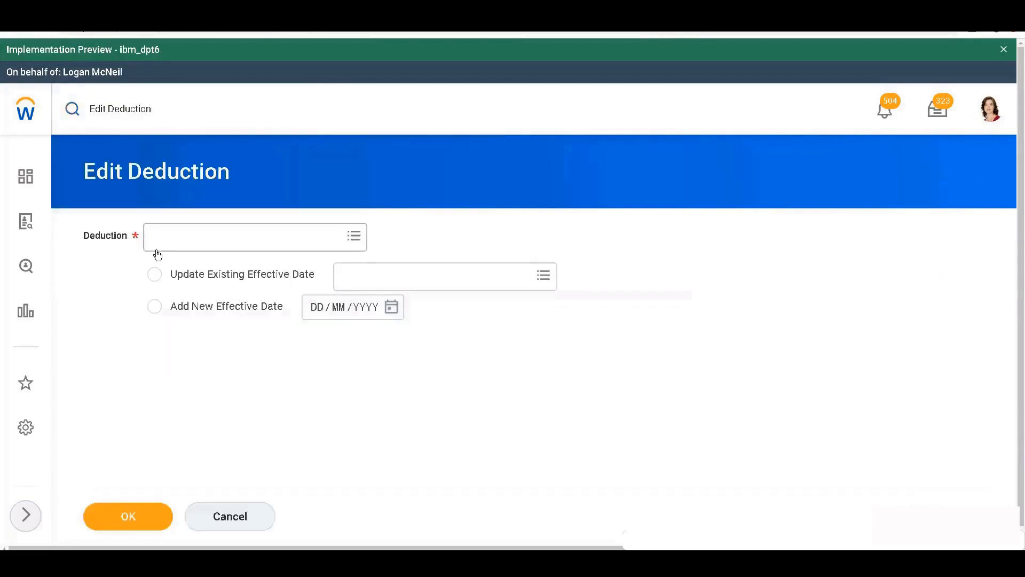
Step: Search the deductions for 401(k) and open 401(k) Employer Match [USA] for editing under its existing 01/01/2000 effective date
{"action": "left_click", "coordinate": [167, 234]}
{"action": "type", "text": "401k"}
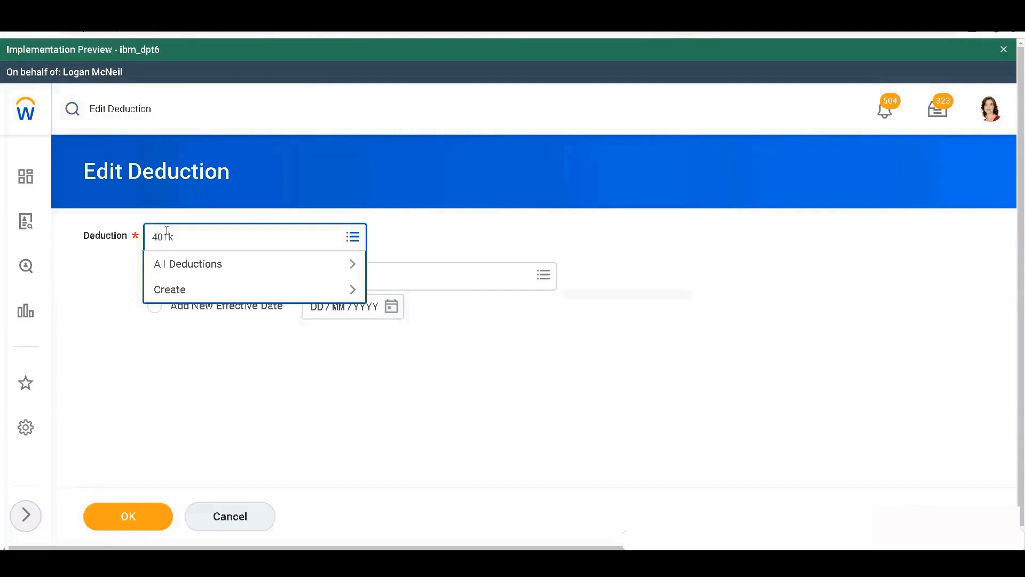
{"action": "key", "text": "BackSpace"}
{"action": "type", "text": "(k)"}
{"action": "key", "text": "Return"}
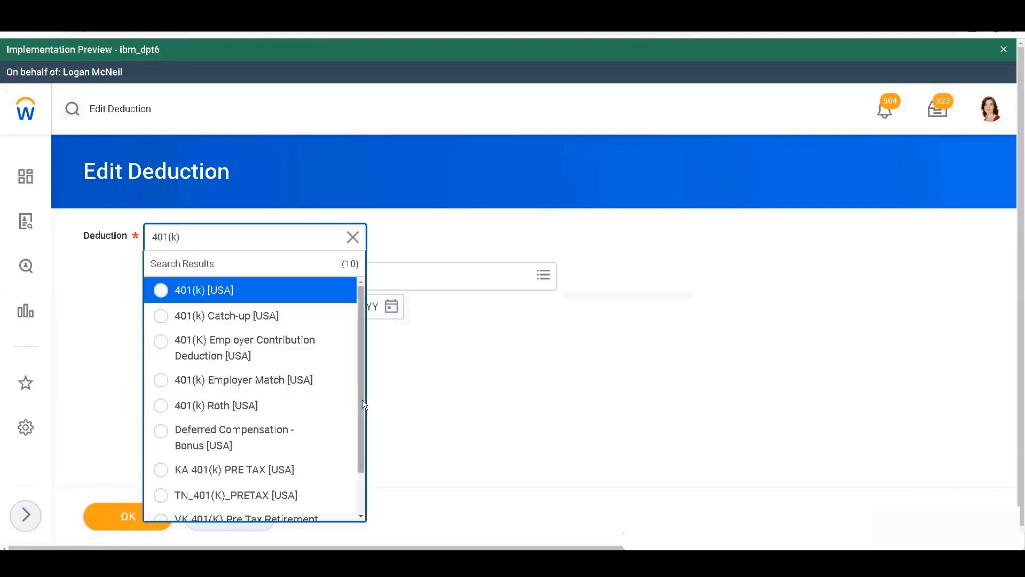
{"action": "scroll", "coordinate": [354, 436], "scroll_direction": "down", "scroll_amount": 1}
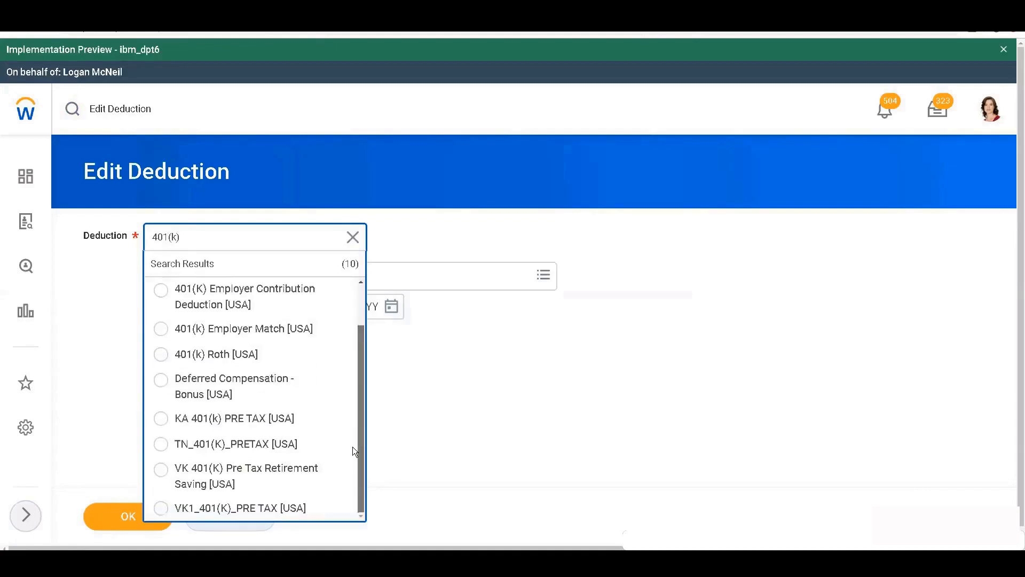
{"action": "scroll", "coordinate": [357, 412], "scroll_direction": "up", "scroll_amount": 1}
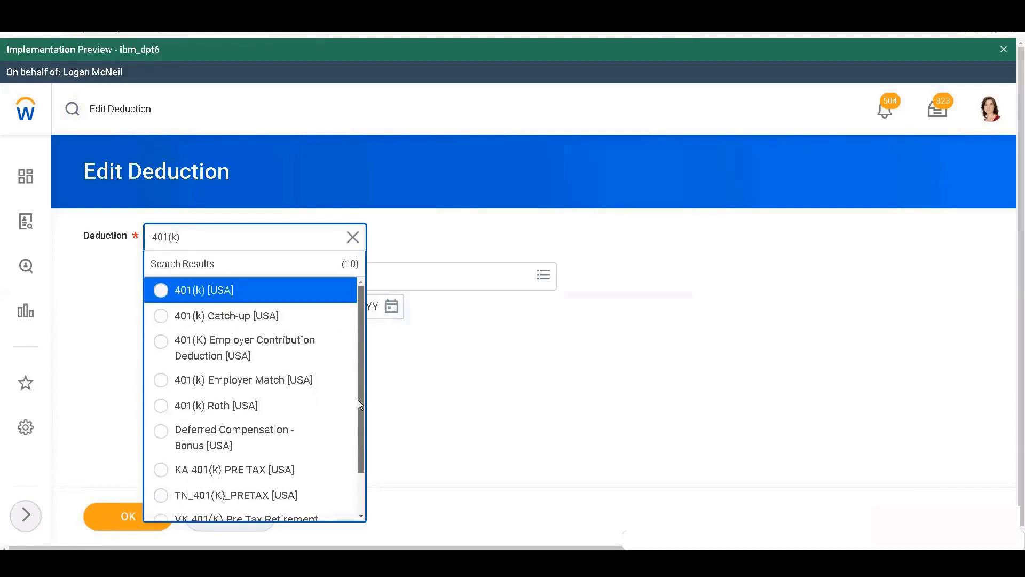
{"action": "left_click", "coordinate": [202, 379]}
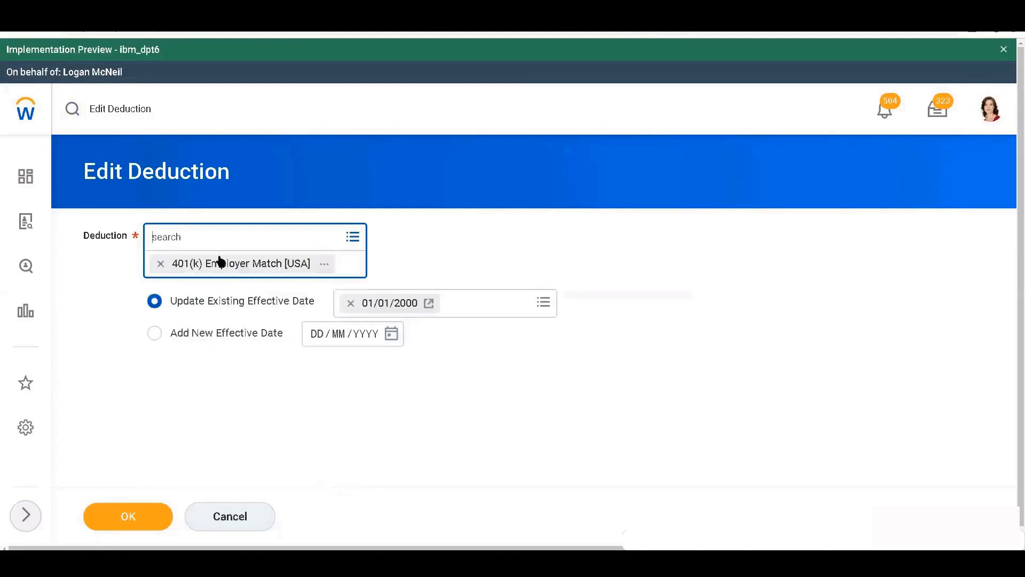
{"action": "left_click", "coordinate": [127, 518]}
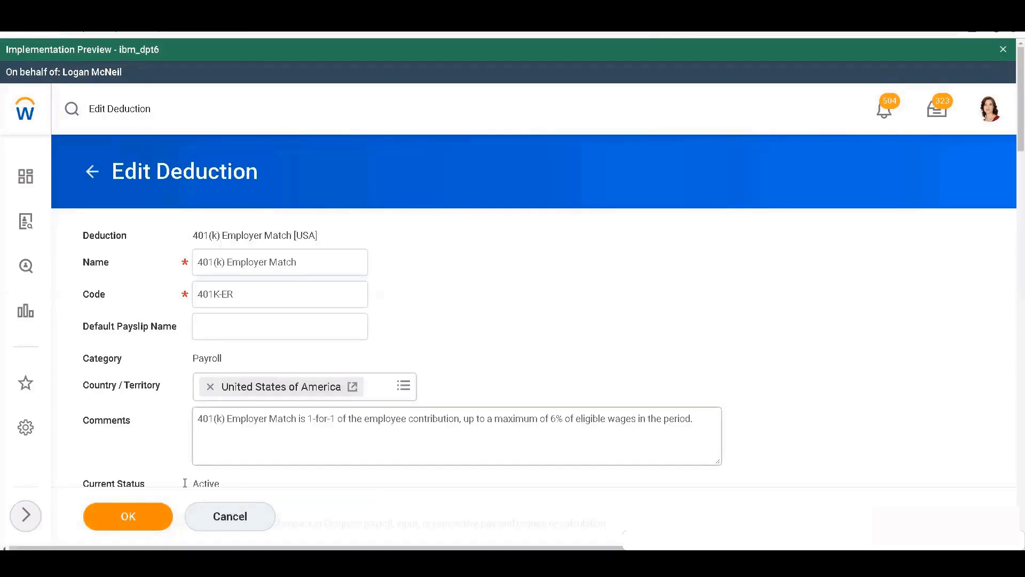
Step: Examine the run category eligibility, worker eligibility and calculation set for the 401(k) Employer Match deduction
{"action": "scroll", "coordinate": [217, 428], "scroll_direction": "down", "scroll_amount": 4}
{"action": "scroll", "coordinate": [217, 429], "scroll_direction": "down", "scroll_amount": 1}
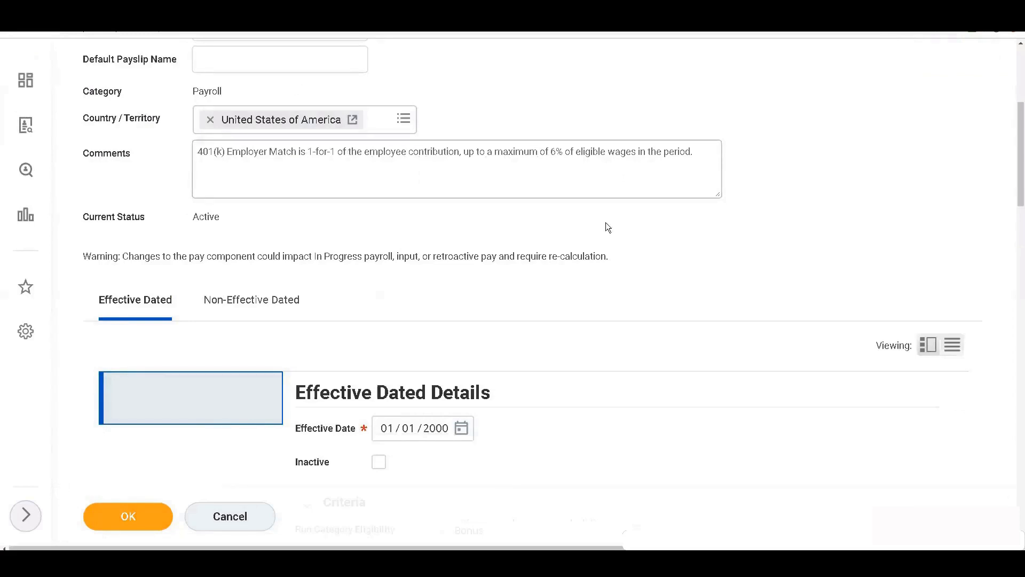
{"action": "scroll", "coordinate": [1014, 248], "scroll_direction": "down", "scroll_amount": 4}
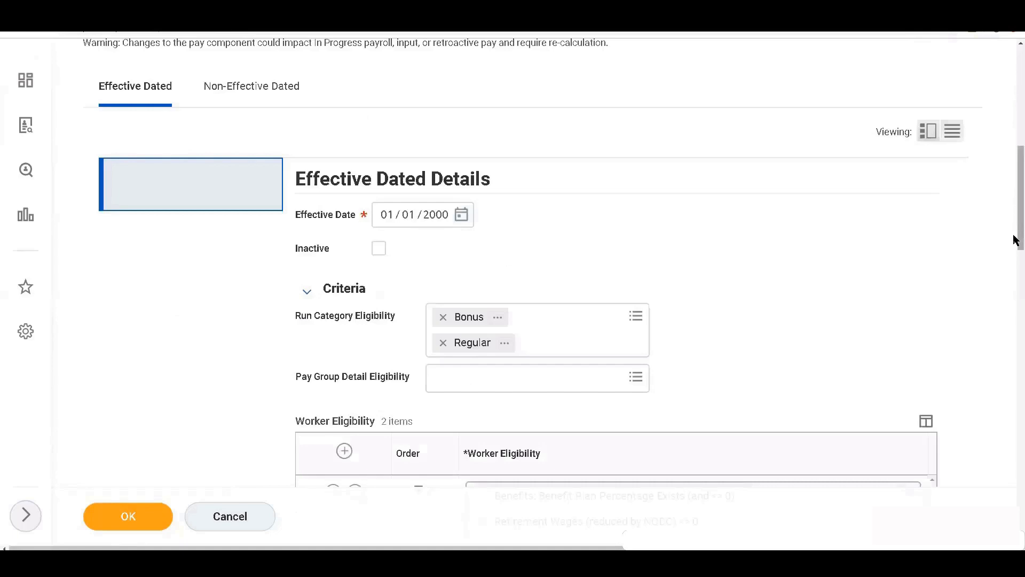
{"action": "scroll", "coordinate": [1014, 240], "scroll_direction": "down", "scroll_amount": 4}
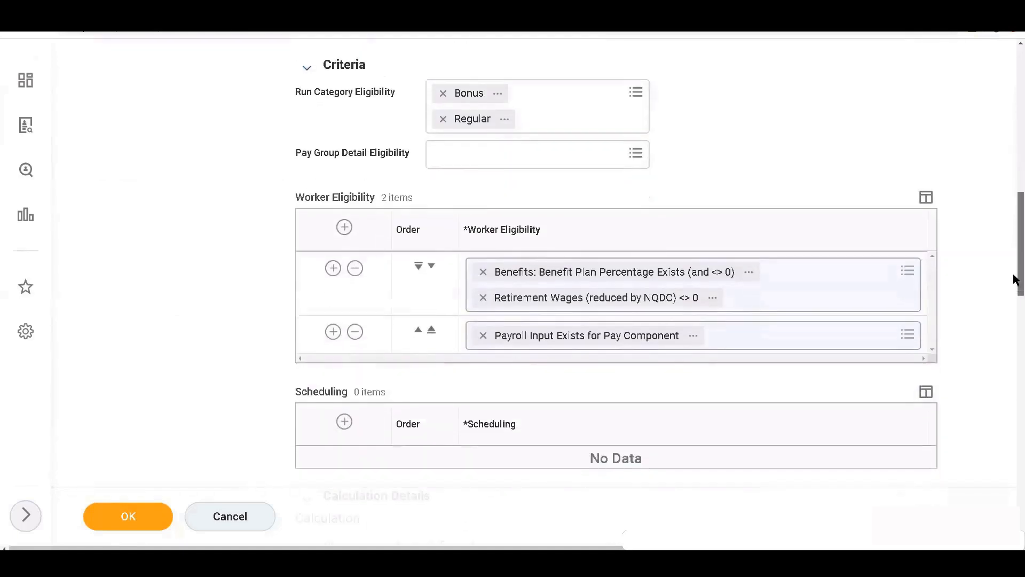
{"action": "scroll", "coordinate": [1013, 297], "scroll_direction": "down", "scroll_amount": 7}
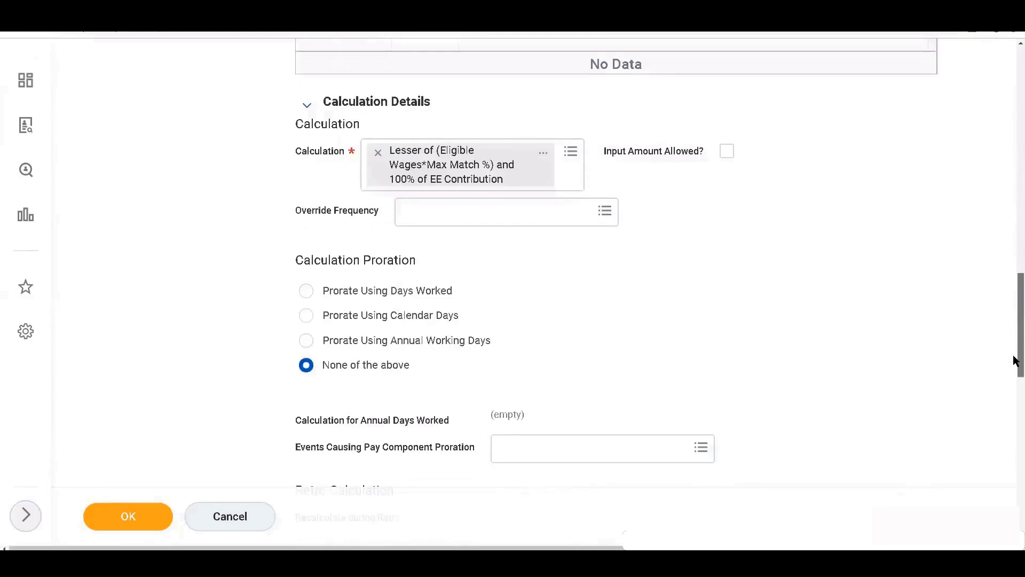
Step: Examine the employer match deduction's Limits row, including its value, balance period, based-on and include-current-value settings
{"action": "scroll", "coordinate": [1016, 363], "scroll_direction": "down", "scroll_amount": 6}
{"action": "scroll", "coordinate": [1015, 450], "scroll_direction": "down", "scroll_amount": 6}
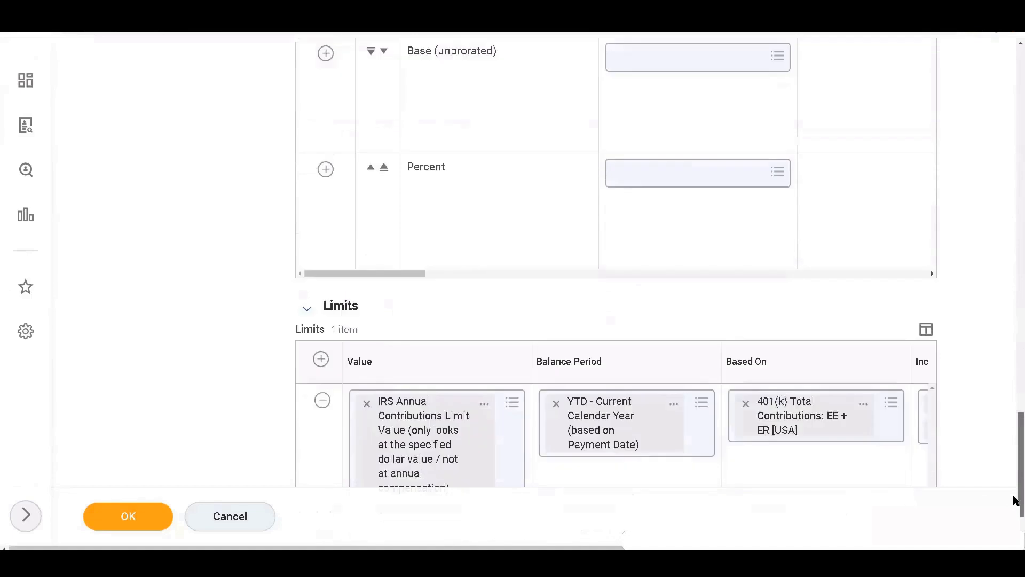
{"action": "scroll", "coordinate": [1013, 500], "scroll_direction": "down", "scroll_amount": 2}
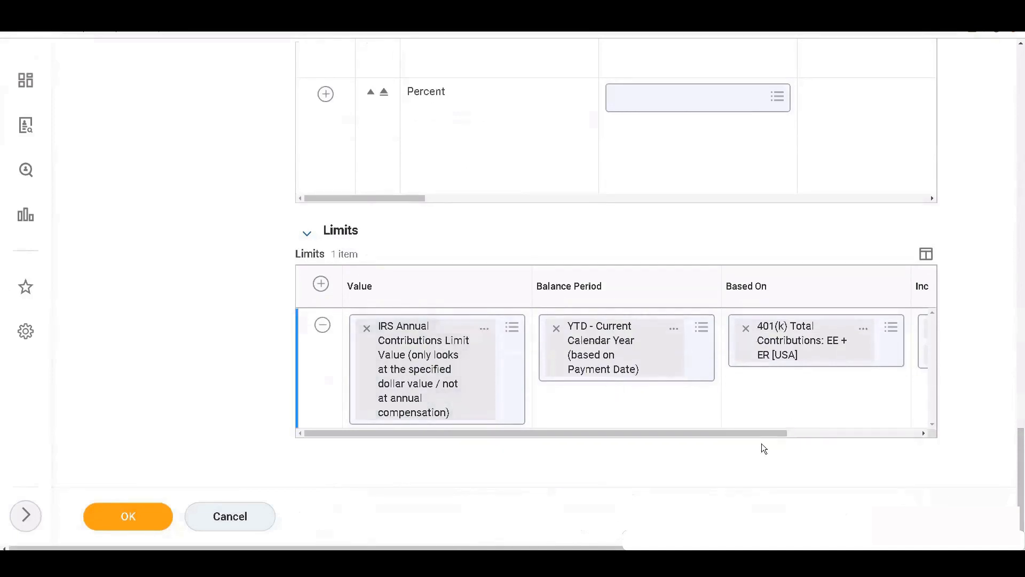
{"action": "left_click_drag", "start_coordinate": [764, 432], "coordinate": [903, 433]}
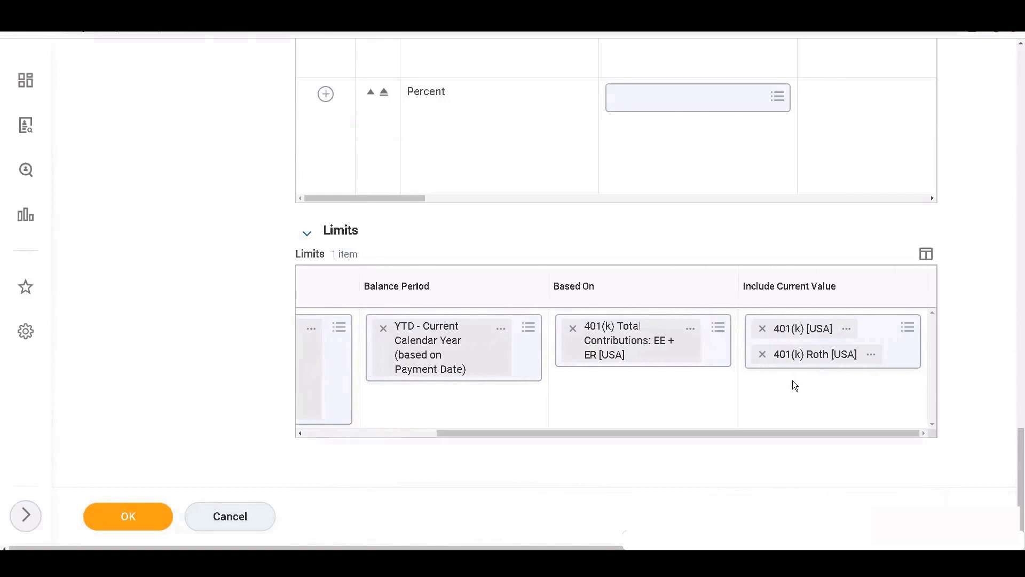
{"action": "left_click", "coordinate": [342, 431]}
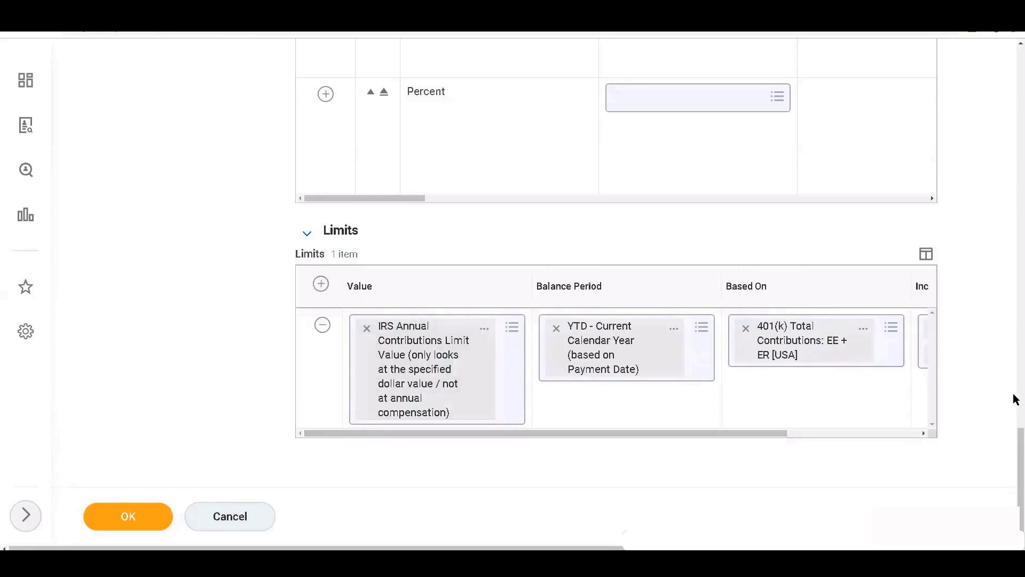
Step: Review the employer match deduction's related calculations, proration, calculation and criteria again, along with its general details
{"action": "scroll", "coordinate": [1015, 421], "scroll_direction": "up", "scroll_amount": 2}
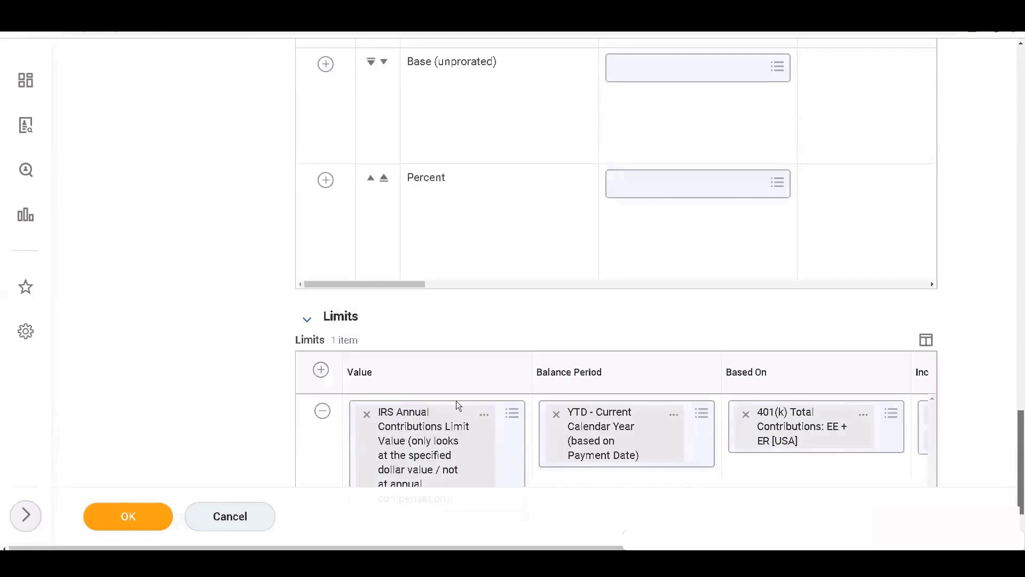
{"action": "scroll", "coordinate": [480, 393], "scroll_direction": "up", "scroll_amount": 1}
{"action": "scroll", "coordinate": [513, 391], "scroll_direction": "up", "scroll_amount": 8}
{"action": "scroll", "coordinate": [514, 390], "scroll_direction": "down", "scroll_amount": 6}
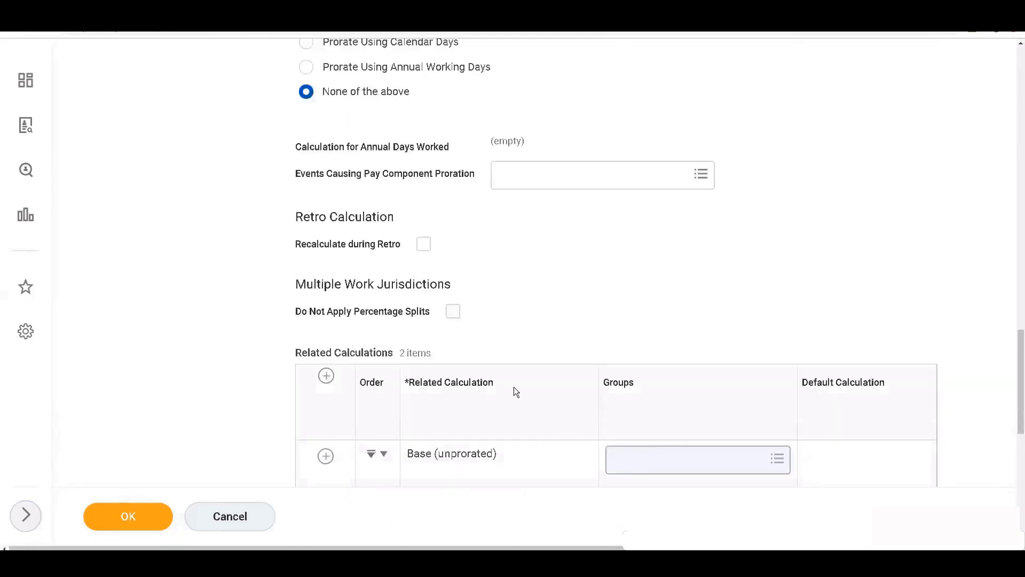
{"action": "scroll", "coordinate": [514, 387], "scroll_direction": "up", "scroll_amount": 15}
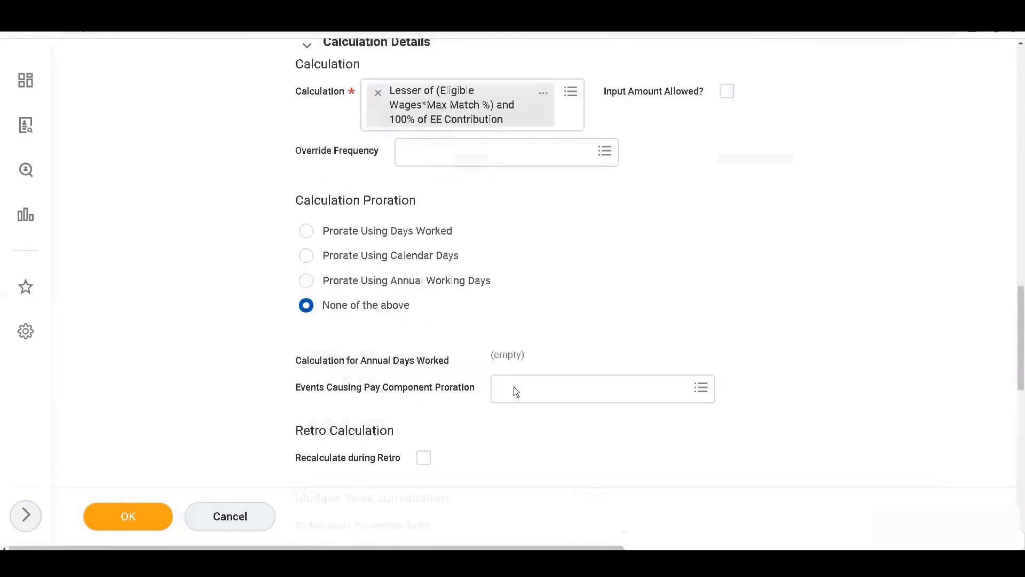
{"action": "scroll", "coordinate": [467, 155], "scroll_direction": "up", "scroll_amount": 3}
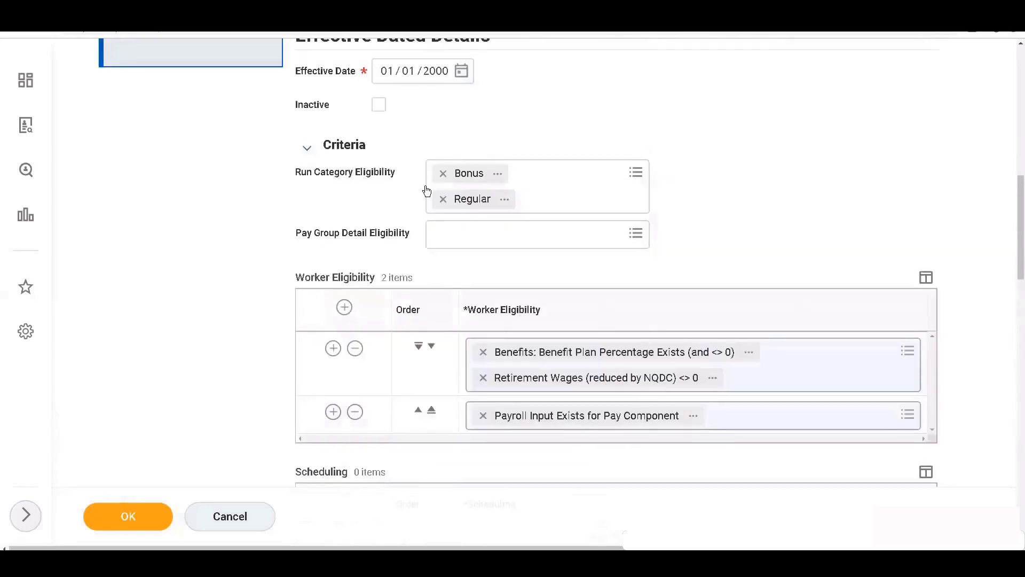
{"action": "scroll", "coordinate": [421, 248], "scroll_direction": "up", "scroll_amount": 7}
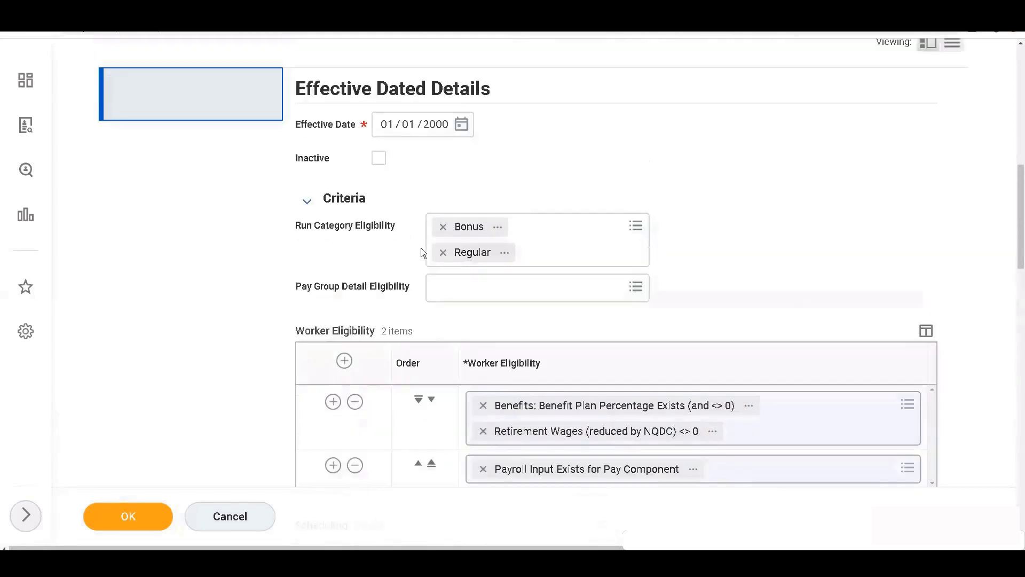
{"action": "scroll", "coordinate": [418, 290], "scroll_direction": "up", "scroll_amount": 5}
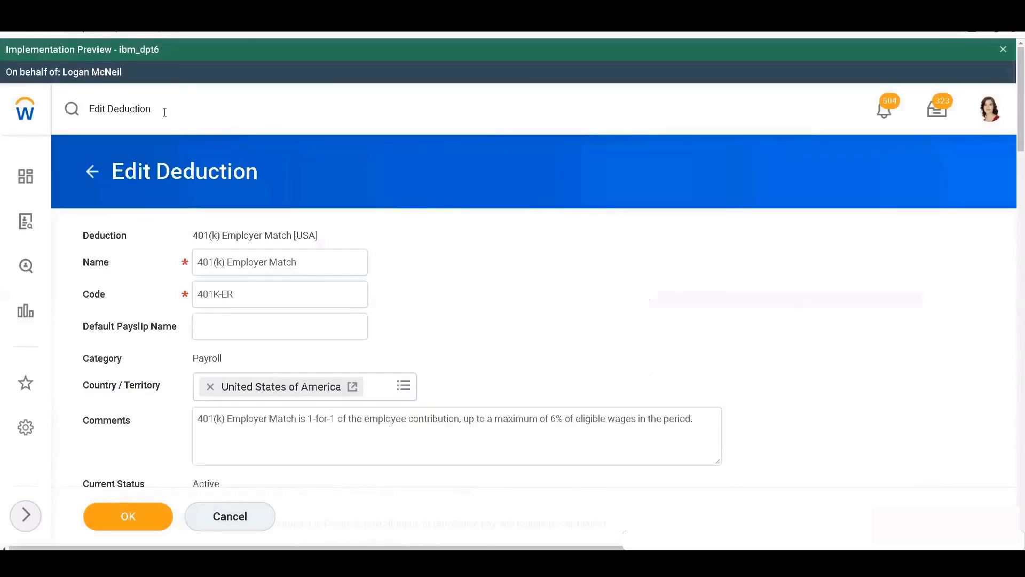
{"action": "scroll", "coordinate": [259, 257], "scroll_direction": "down", "scroll_amount": 9}
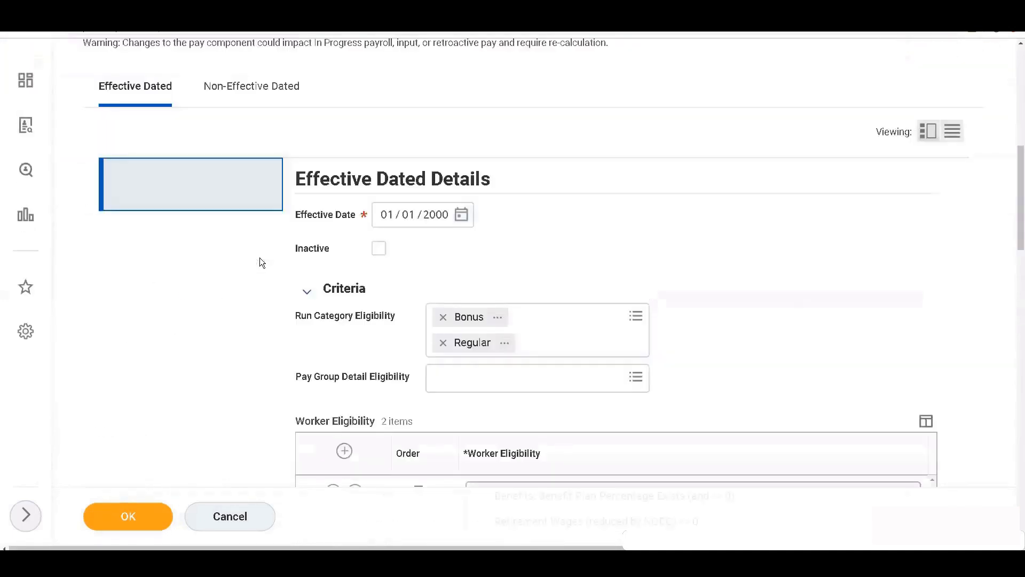
{"action": "scroll", "coordinate": [260, 258], "scroll_direction": "down", "scroll_amount": 11}
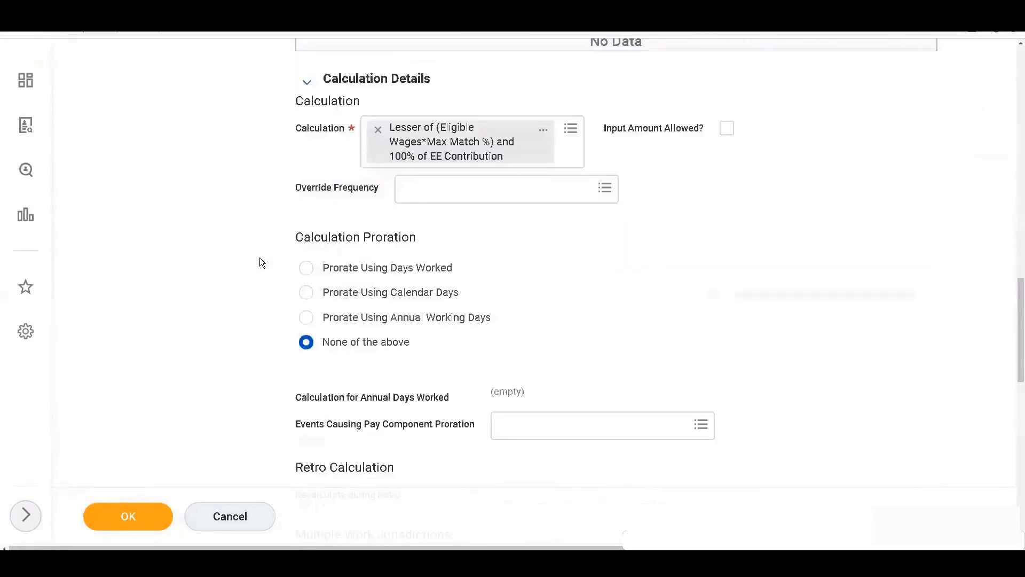
{"action": "scroll", "coordinate": [259, 258], "scroll_direction": "up", "scroll_amount": 20}
{"action": "scroll", "coordinate": [260, 257], "scroll_direction": "up", "scroll_amount": 1}
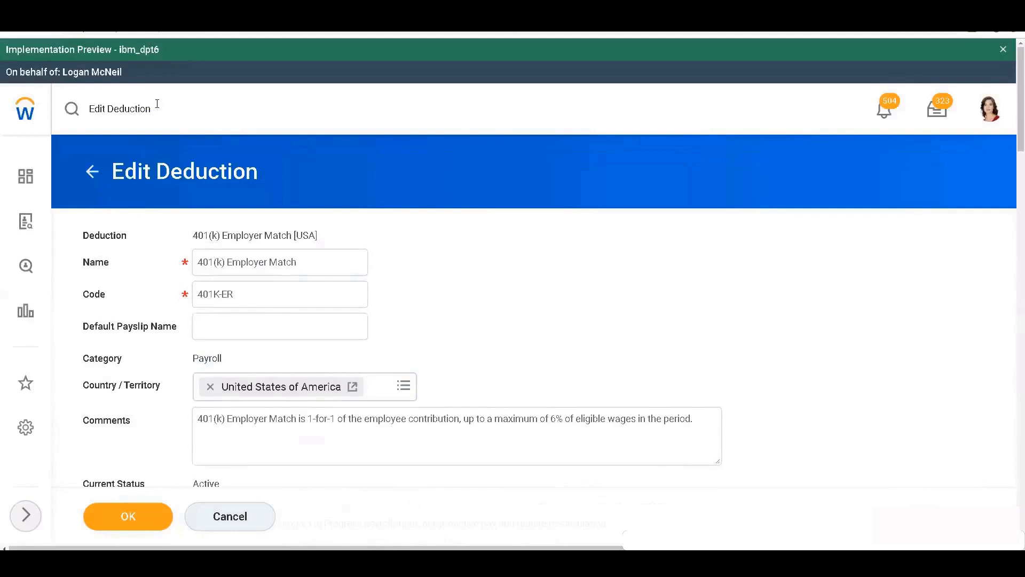
Step: Search for the Edit Deduction task and open it for another deduction
{"action": "left_click", "coordinate": [164, 111]}
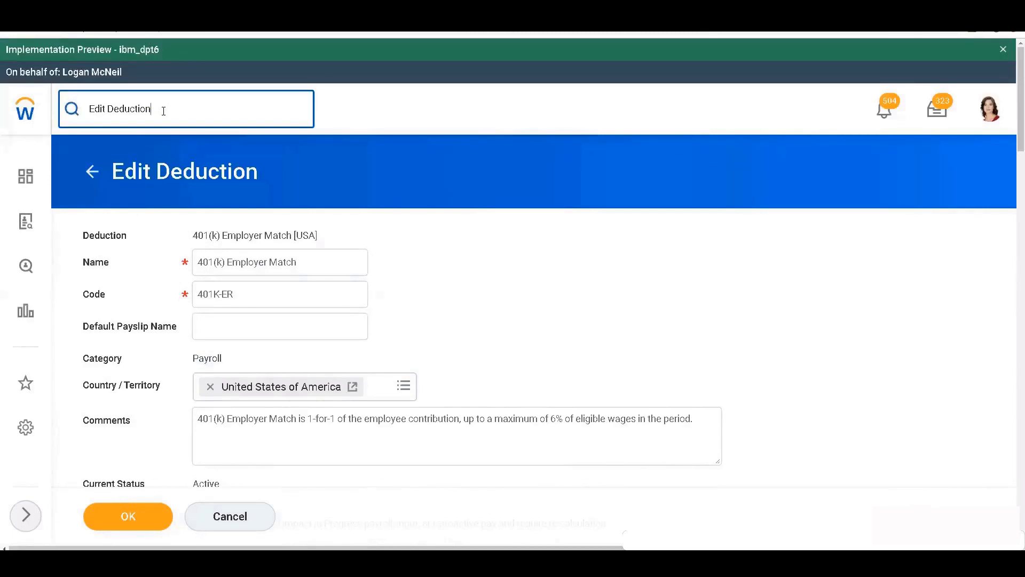
{"action": "key", "text": "Return"}
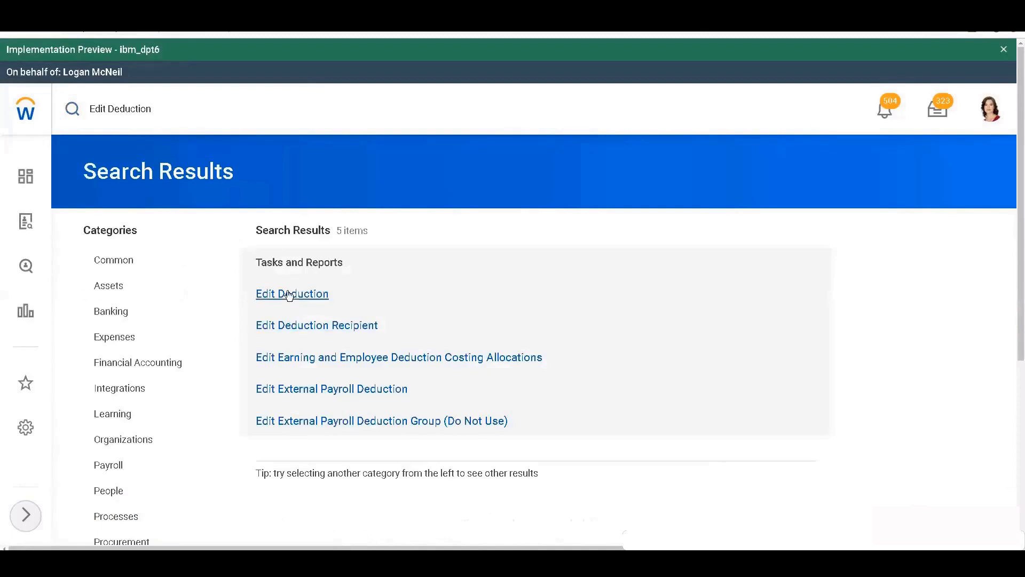
{"action": "left_click", "coordinate": [289, 294]}
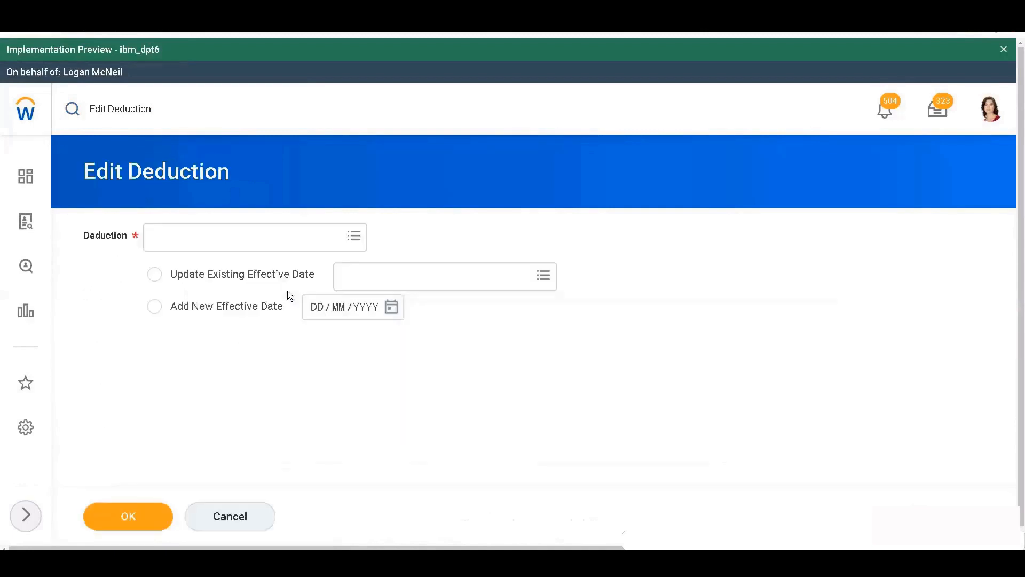
Step: Search the deductions for 401(k) and open 401(k) Catch-up [USA] for editing under its existing 01/01/2000 effective date
{"action": "left_click", "coordinate": [208, 228]}
{"action": "type", "text": "401"}
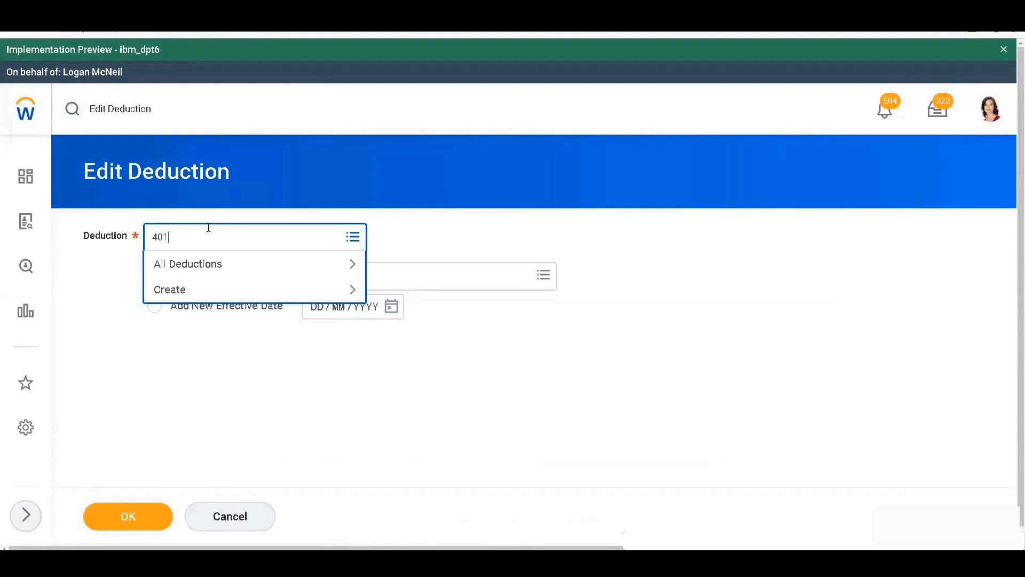
{"action": "type", "text": "(k)"}
{"action": "key", "text": "Return"}
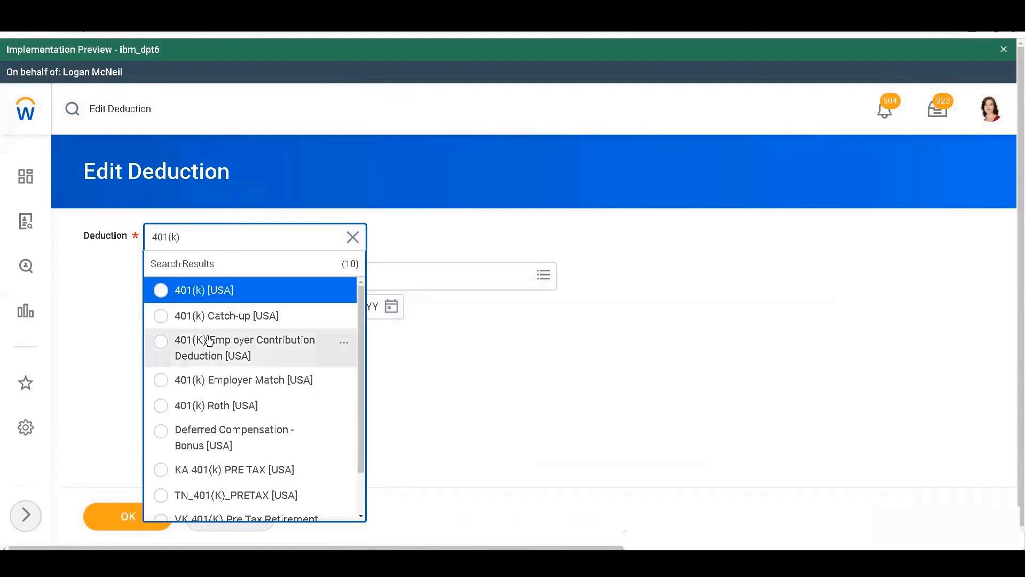
{"action": "left_click", "coordinate": [165, 315]}
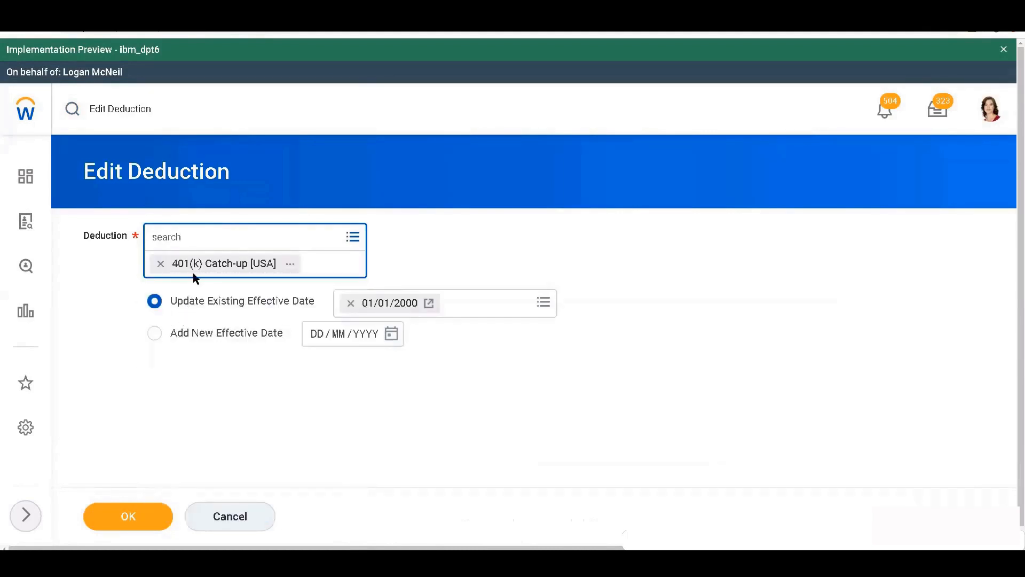
{"action": "left_click", "coordinate": [127, 522]}
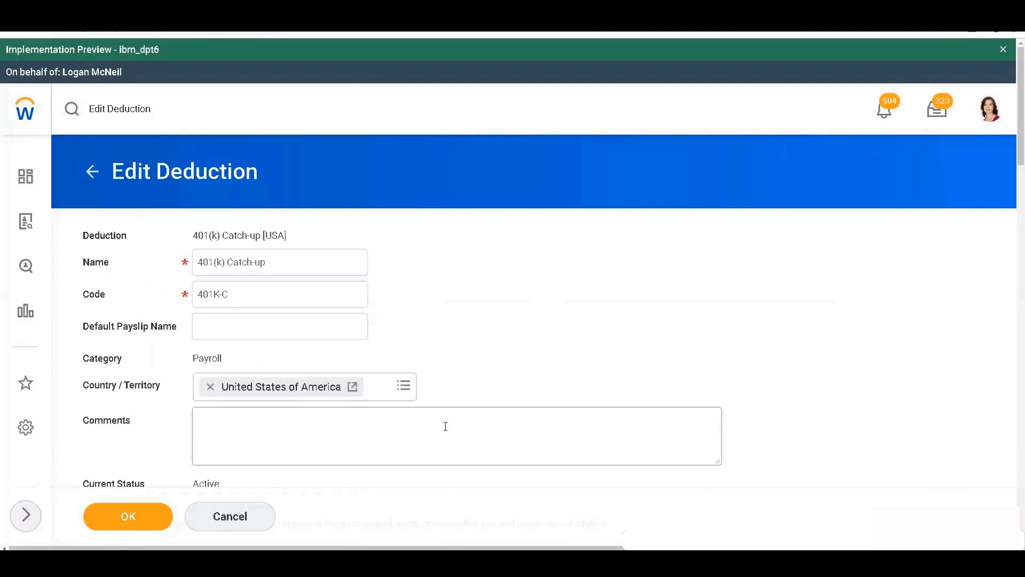
Step: Examine the 401(k) Catch-up deduction's eligibility criteria, calculation, related calculations and Limits
{"action": "scroll", "coordinate": [446, 426], "scroll_direction": "down", "scroll_amount": 10}
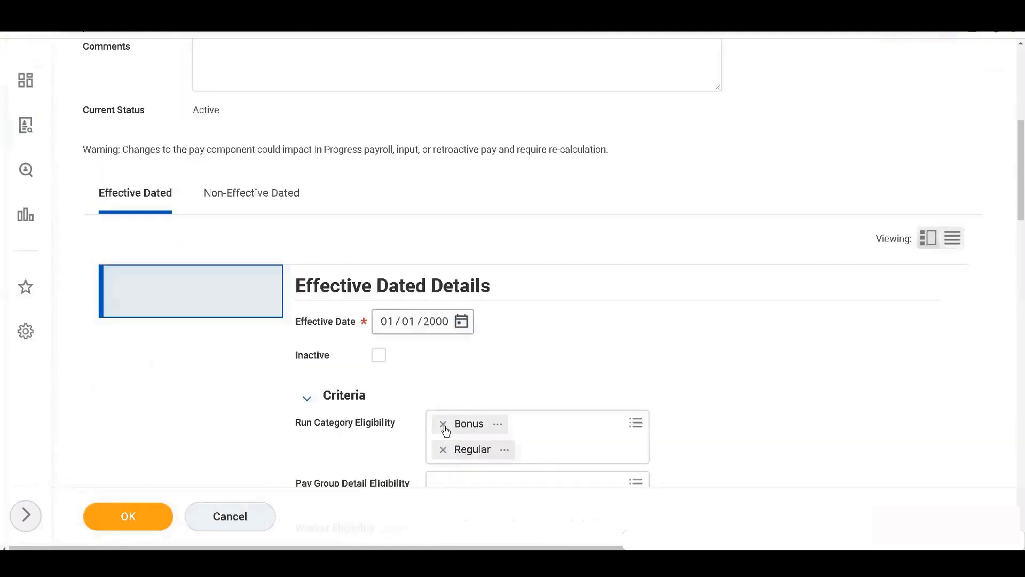
{"action": "scroll", "coordinate": [446, 430], "scroll_direction": "down", "scroll_amount": 3}
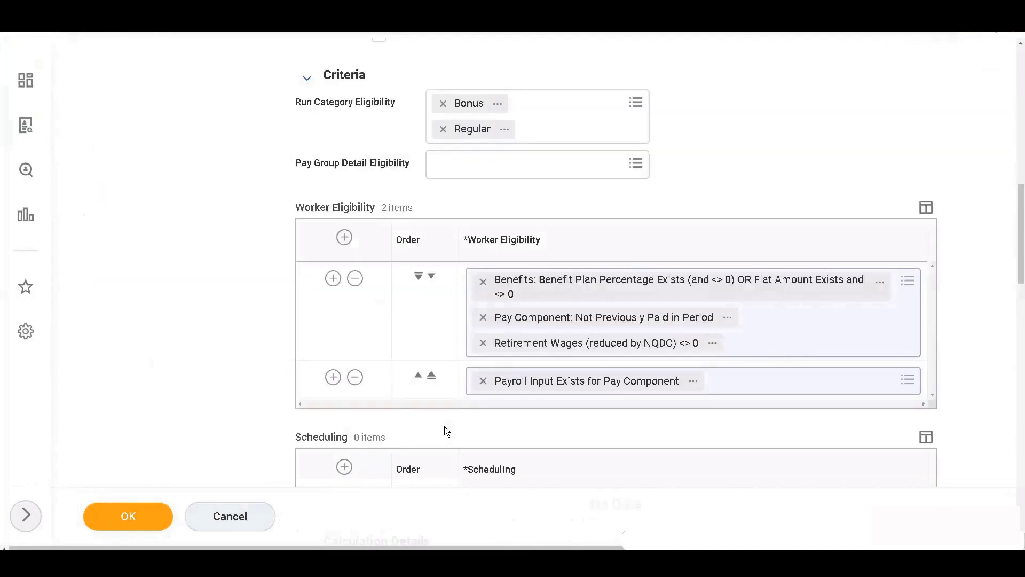
{"action": "scroll", "coordinate": [412, 414], "scroll_direction": "down", "scroll_amount": 5}
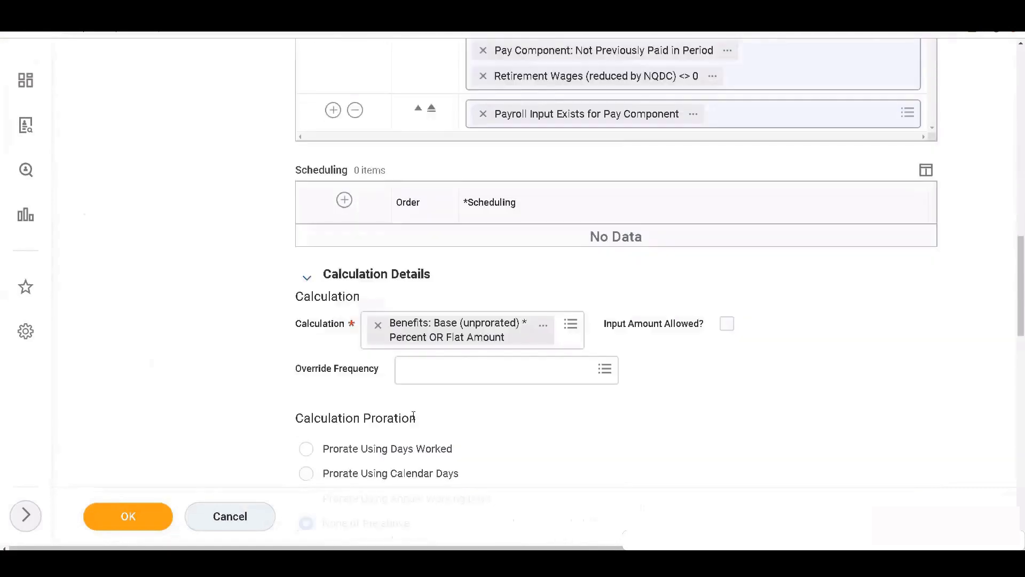
{"action": "scroll", "coordinate": [412, 415], "scroll_direction": "down", "scroll_amount": 3}
{"action": "scroll", "coordinate": [413, 415], "scroll_direction": "down", "scroll_amount": 10}
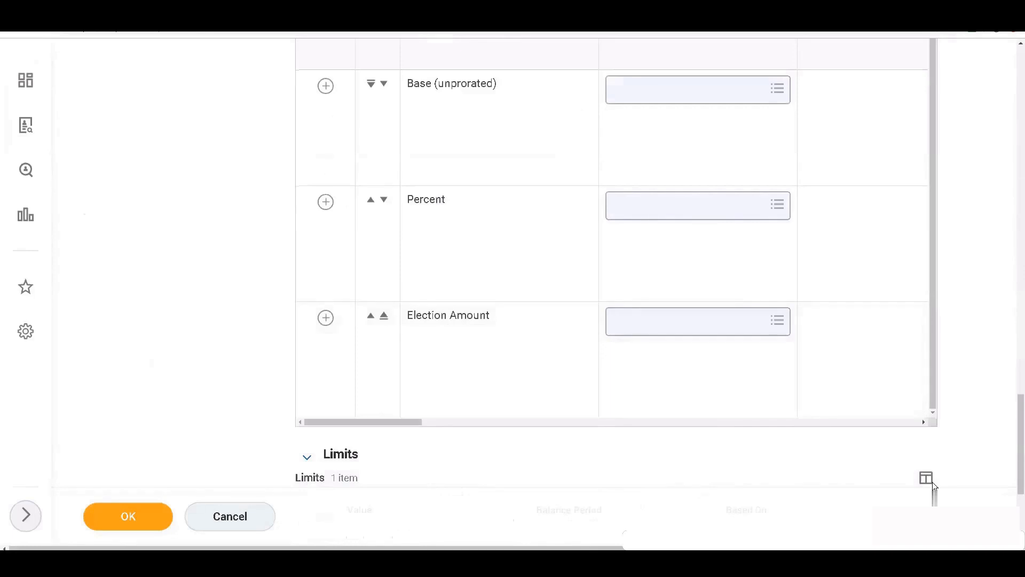
{"action": "scroll", "coordinate": [1014, 483], "scroll_direction": "down", "scroll_amount": 3}
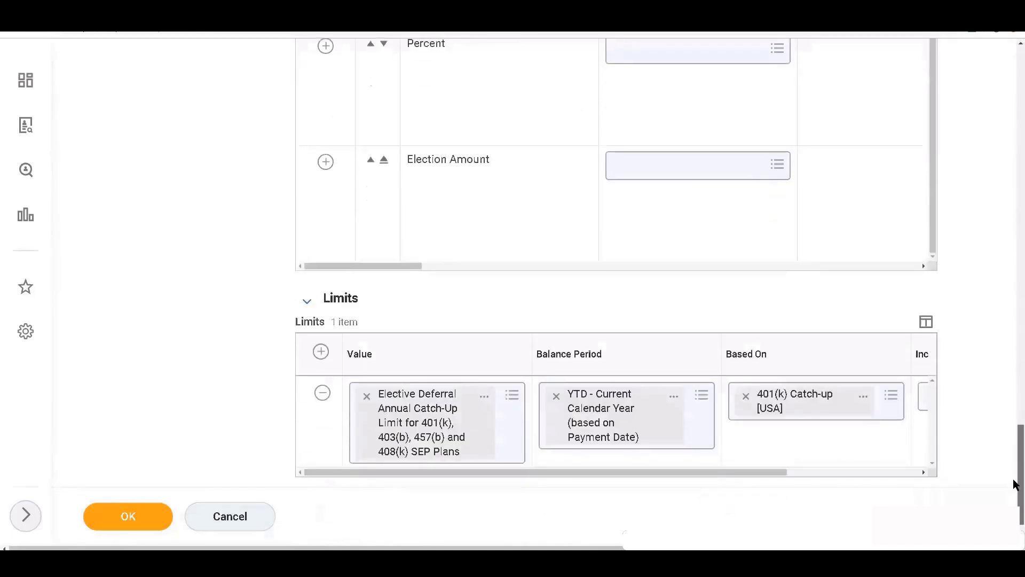
{"action": "scroll", "coordinate": [1014, 496], "scroll_direction": "down", "scroll_amount": 1}
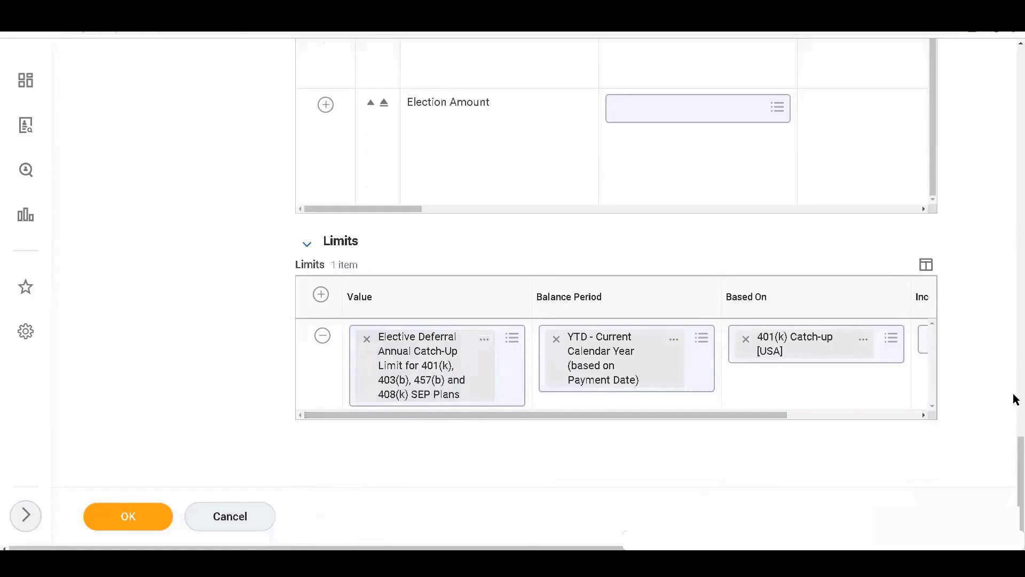
Step: Open the Non-Effective Dated details of the 401(k) Catch-up deduction and examine its groups and benefit plans
{"action": "left_click_drag", "start_coordinate": [1015, 449], "coordinate": [1015, 68]}
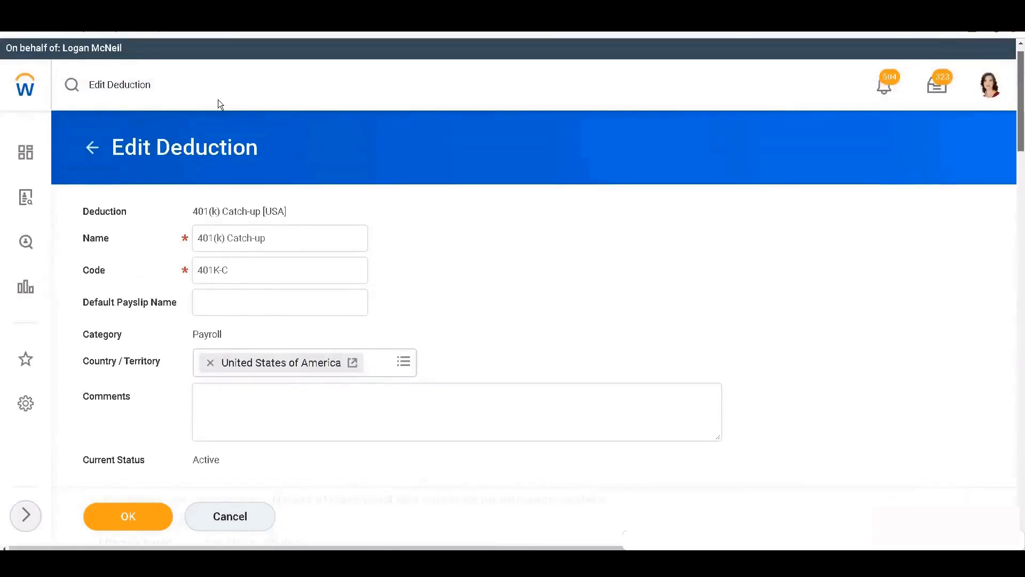
{"action": "left_click", "coordinate": [161, 84]}
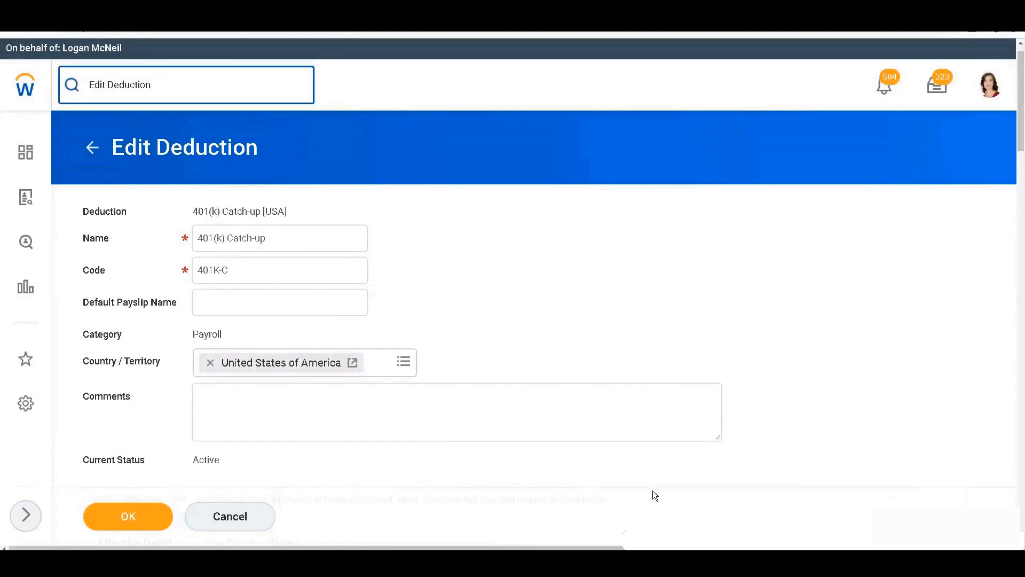
{"action": "left_click_drag", "start_coordinate": [1016, 114], "coordinate": [1015, 169]}
{"action": "left_click", "coordinate": [222, 271]}
{"action": "scroll", "coordinate": [195, 309], "scroll_direction": "down", "scroll_amount": 2}
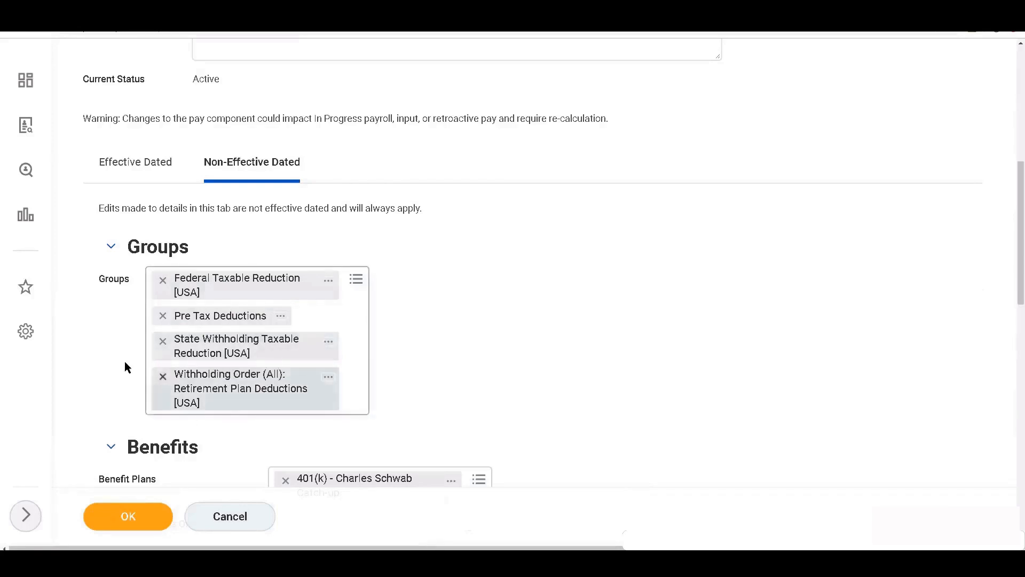
{"action": "scroll", "coordinate": [228, 406], "scroll_direction": "up", "scroll_amount": 1}
{"action": "scroll", "coordinate": [228, 406], "scroll_direction": "down", "scroll_amount": 4}
{"action": "scroll", "coordinate": [228, 405], "scroll_direction": "down", "scroll_amount": 1}
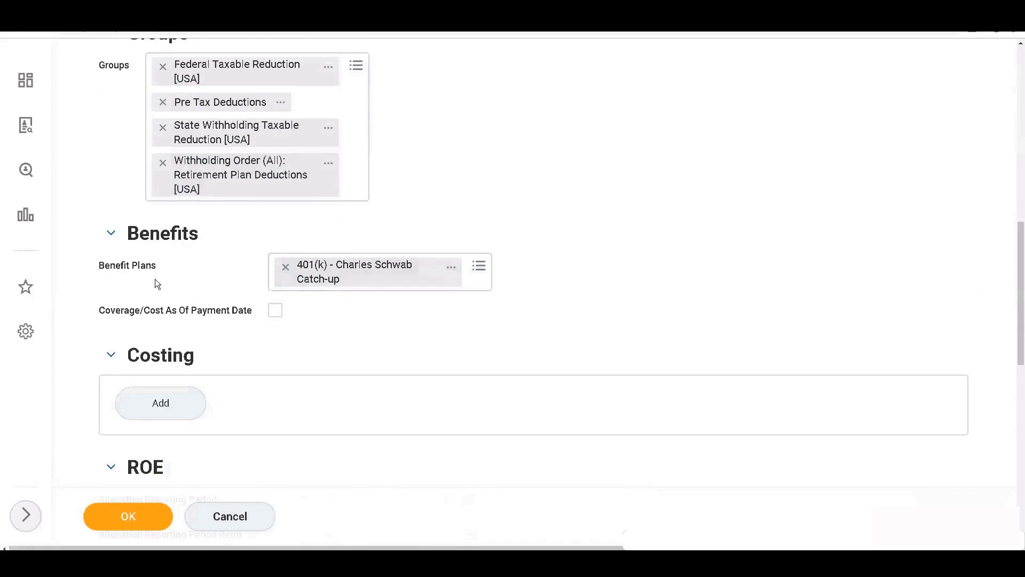
{"action": "scroll", "coordinate": [157, 291], "scroll_direction": "up", "scroll_amount": 1}
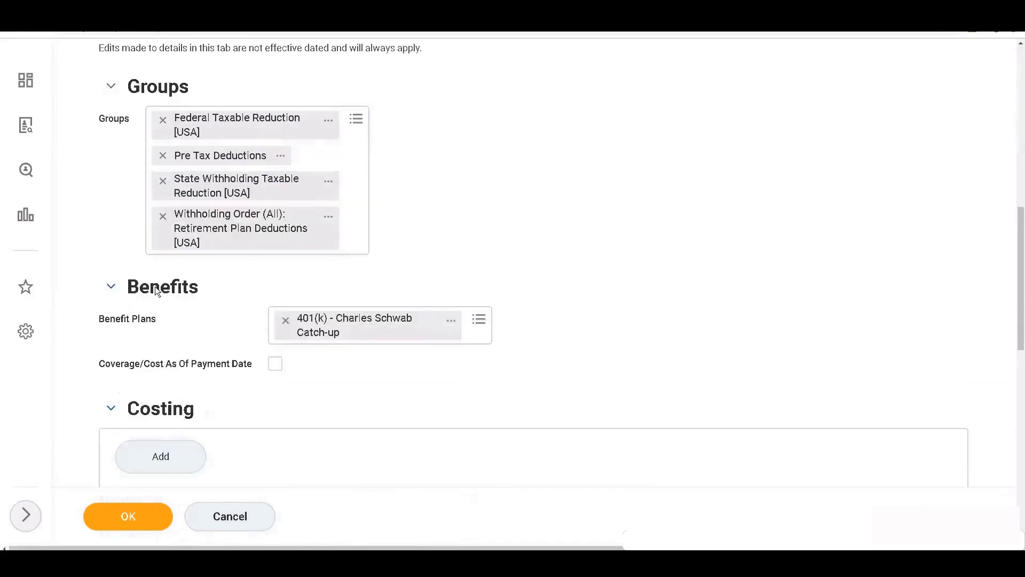
Step: Leave the 401(k) Catch-up deduction and reopen the Edit Deduction task for another deduction
{"action": "scroll", "coordinate": [156, 291], "scroll_direction": "up", "scroll_amount": 3}
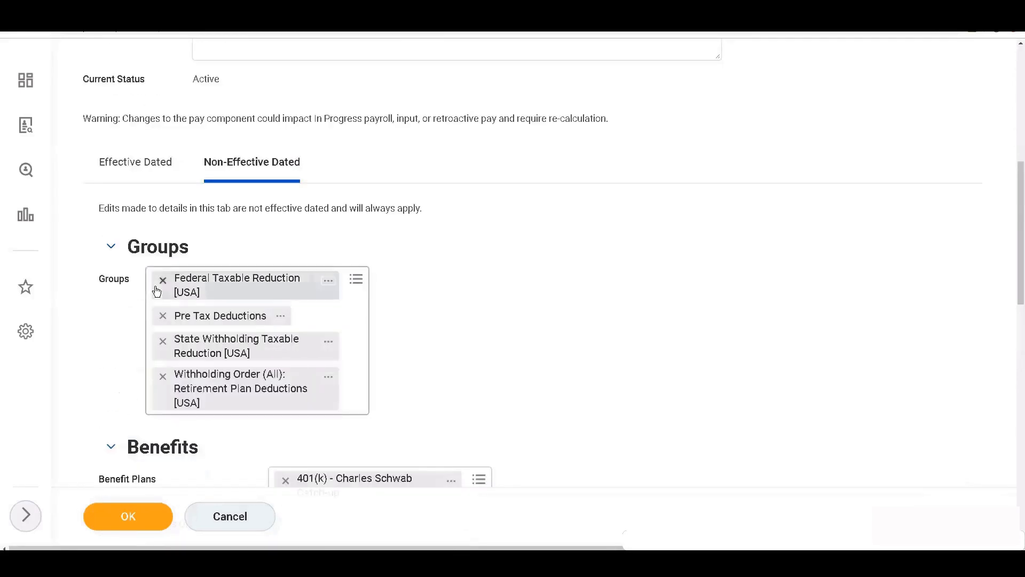
{"action": "scroll", "coordinate": [156, 291], "scroll_direction": "up", "scroll_amount": 6}
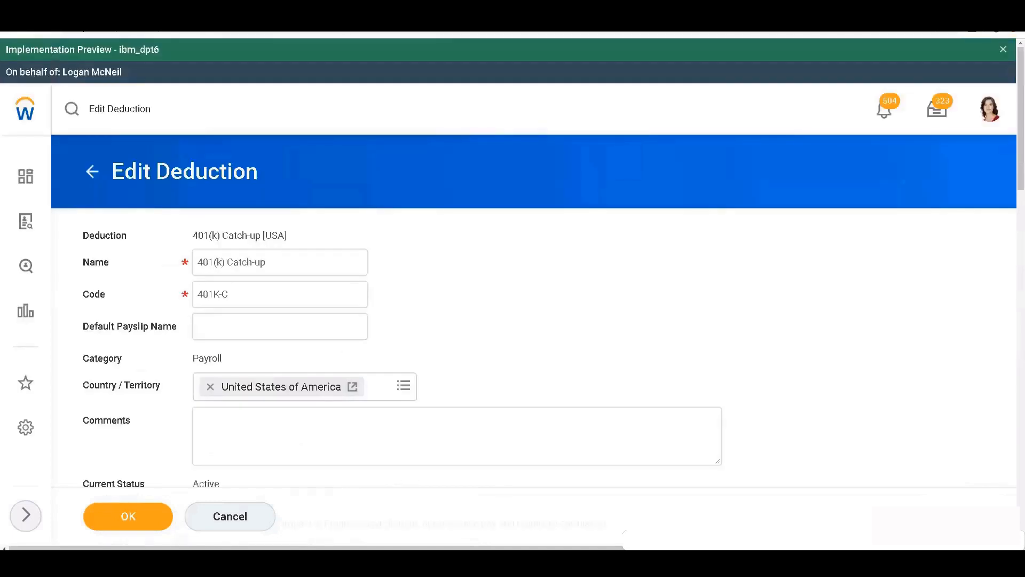
{"action": "left_click", "coordinate": [157, 111]}
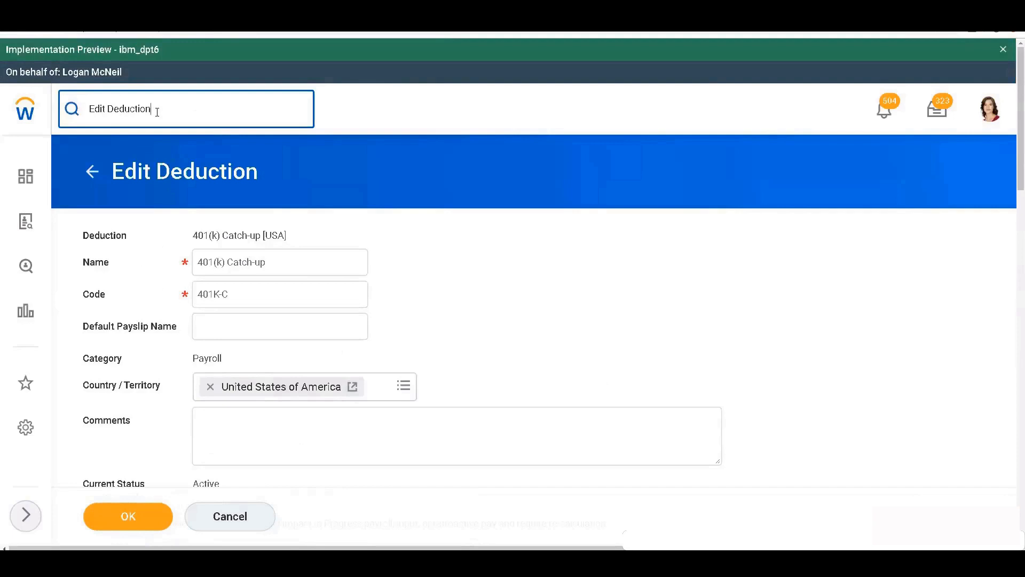
{"action": "key", "text": "Return"}
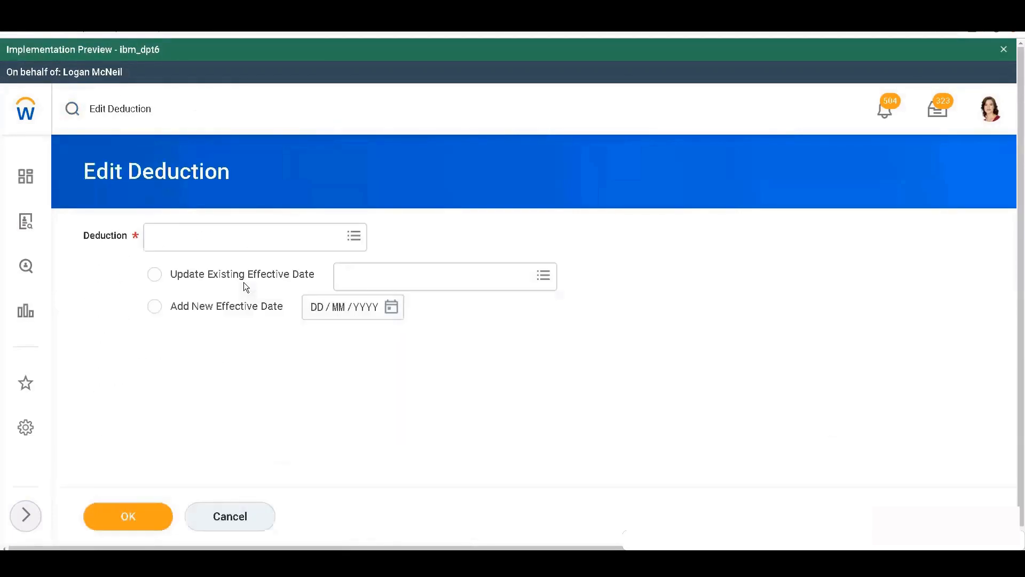
Step: Search the deductions for Loan and for 401(k), and look through the available 401(k) deductions without selecting one
{"action": "left_click", "coordinate": [190, 235]}
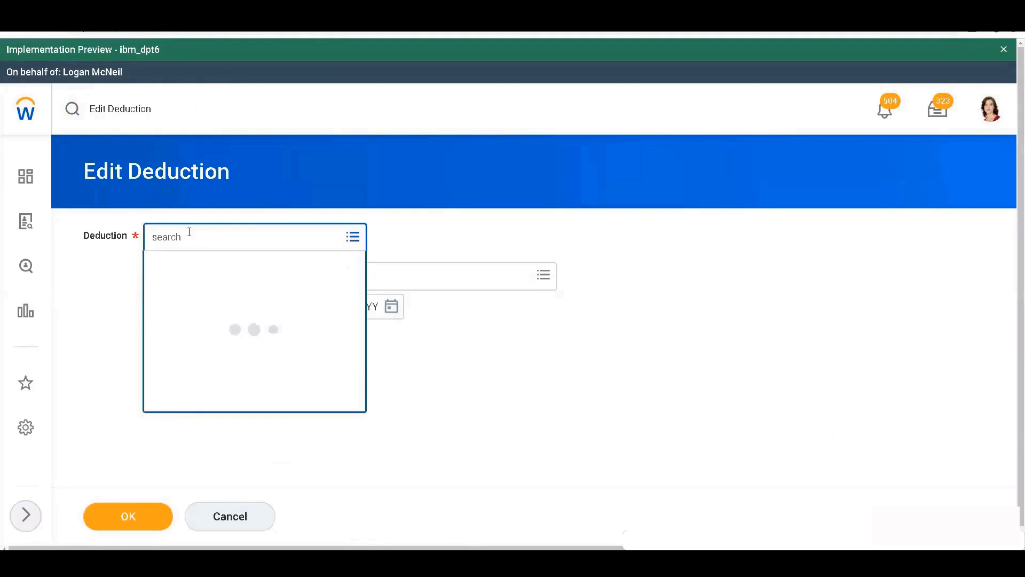
{"action": "type", "text": "Loan"}
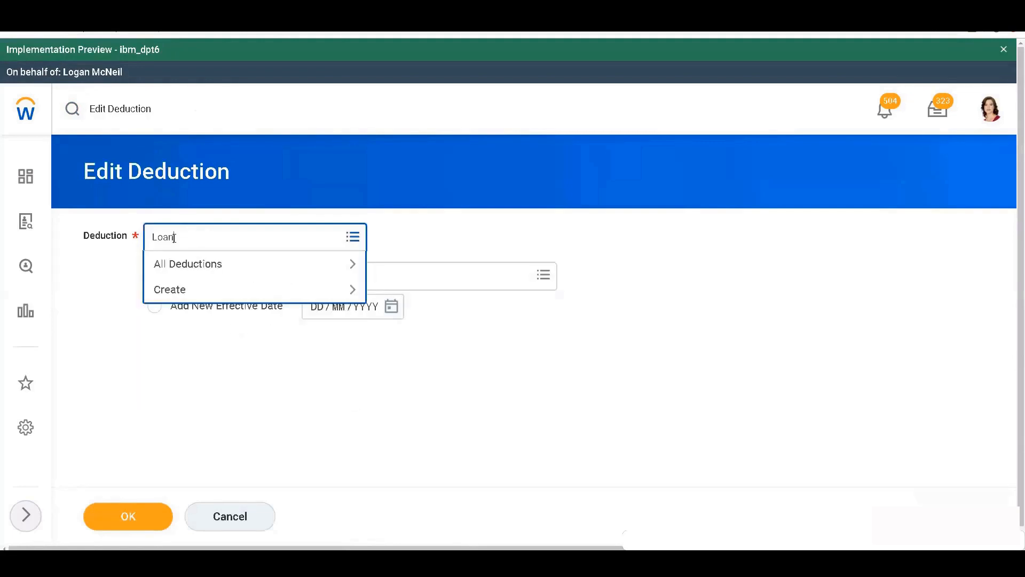
{"action": "left_click_drag", "start_coordinate": [172, 238], "coordinate": [149, 239]}
{"action": "type", "text": "401(k)"}
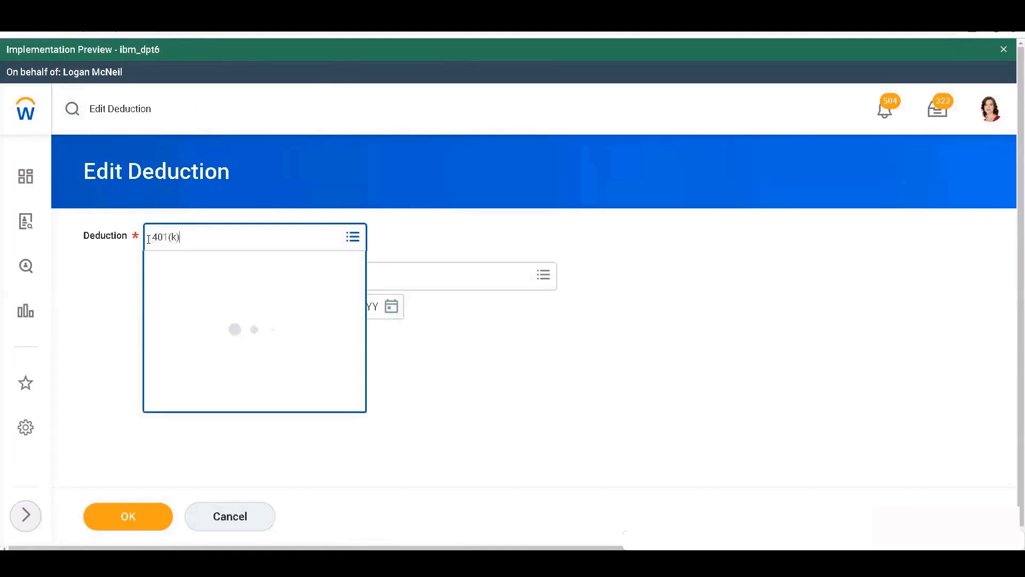
{"action": "left_click_drag", "start_coordinate": [357, 372], "coordinate": [347, 423]}
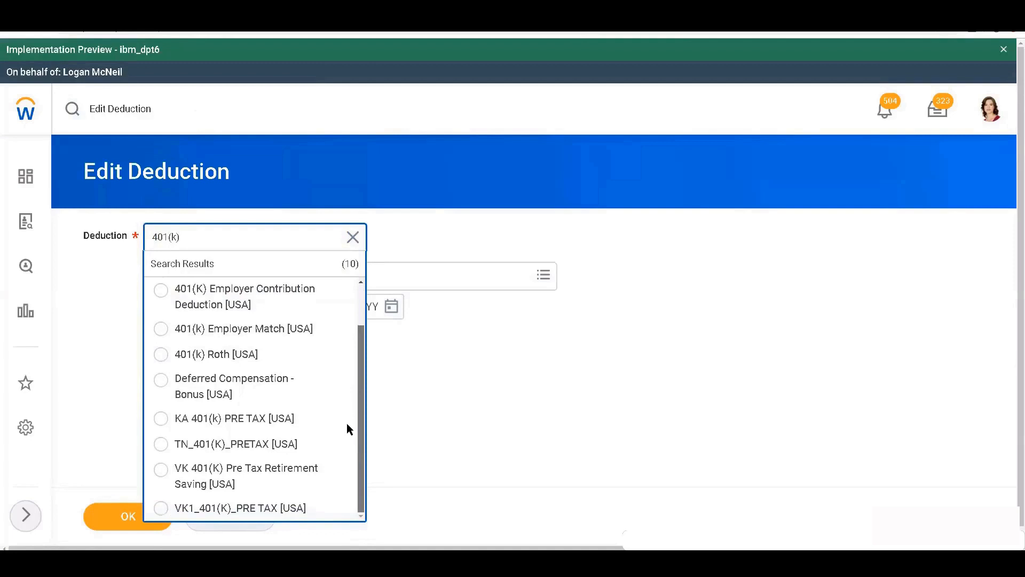
{"action": "scroll", "coordinate": [342, 353], "scroll_direction": "up", "scroll_amount": 2}
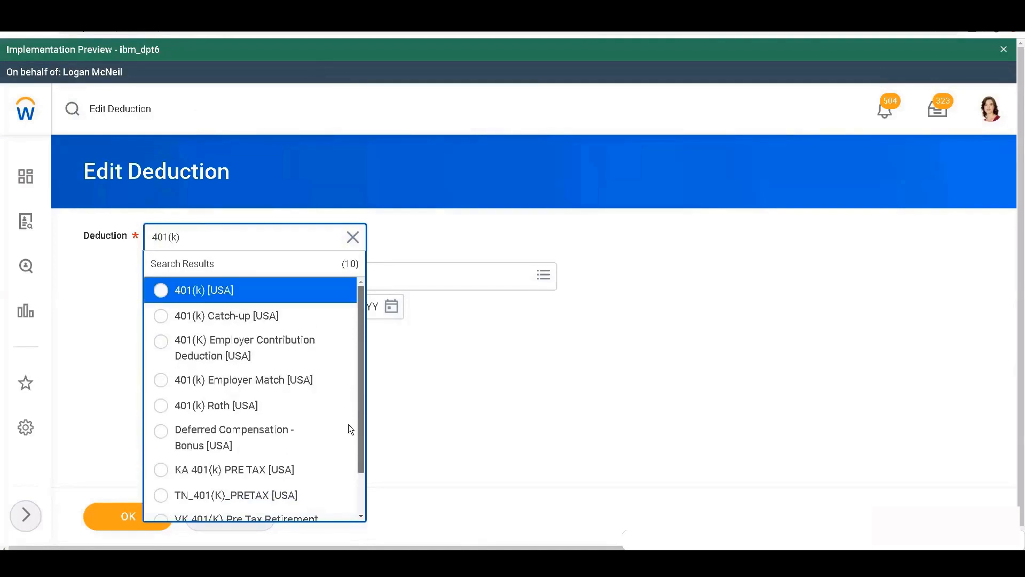
{"action": "scroll", "coordinate": [348, 425], "scroll_direction": "down", "scroll_amount": 2}
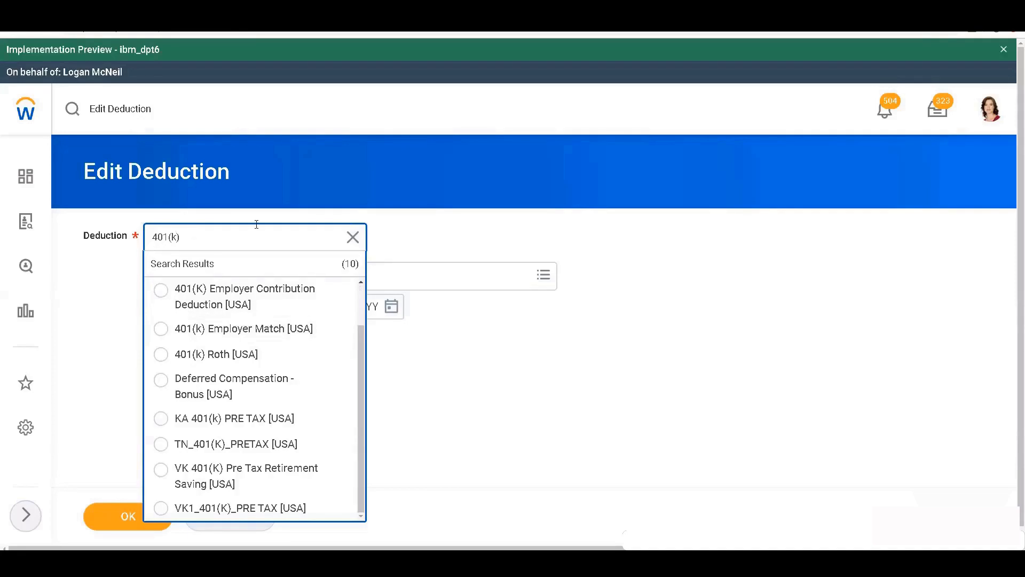
{"action": "left_click", "coordinate": [447, 233]}
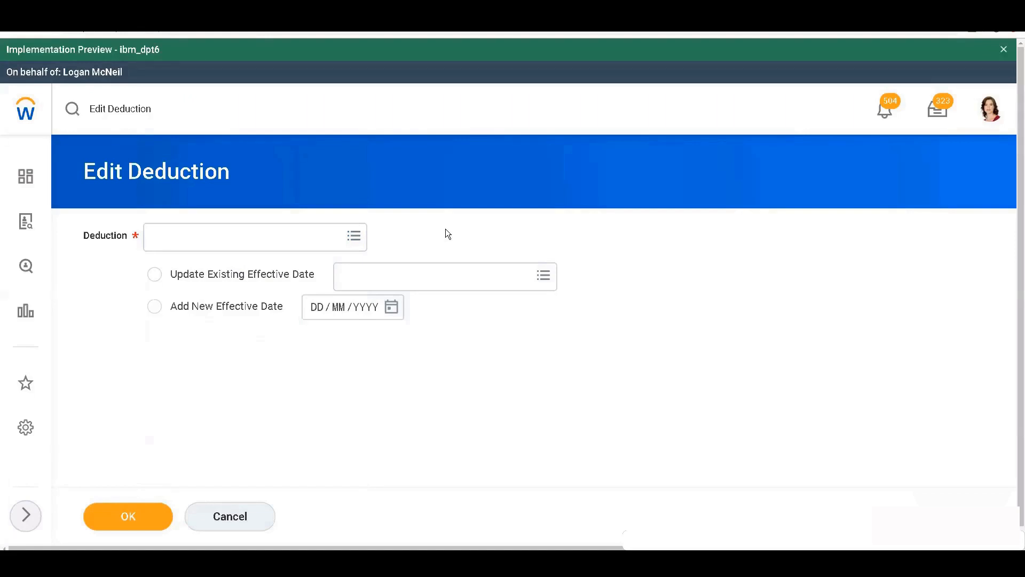
Step: Search for the Maintain Deduction Priorities task and open it
{"action": "left_click_drag", "start_coordinate": [178, 111], "coordinate": [77, 122]}
{"action": "type", "text": "M"}
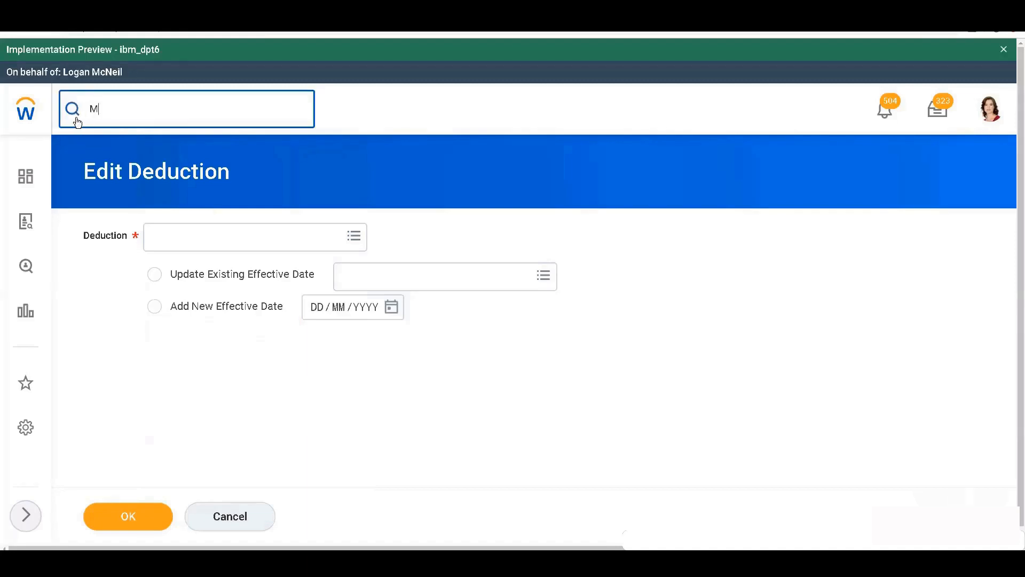
{"action": "type", "text": "aintain "}
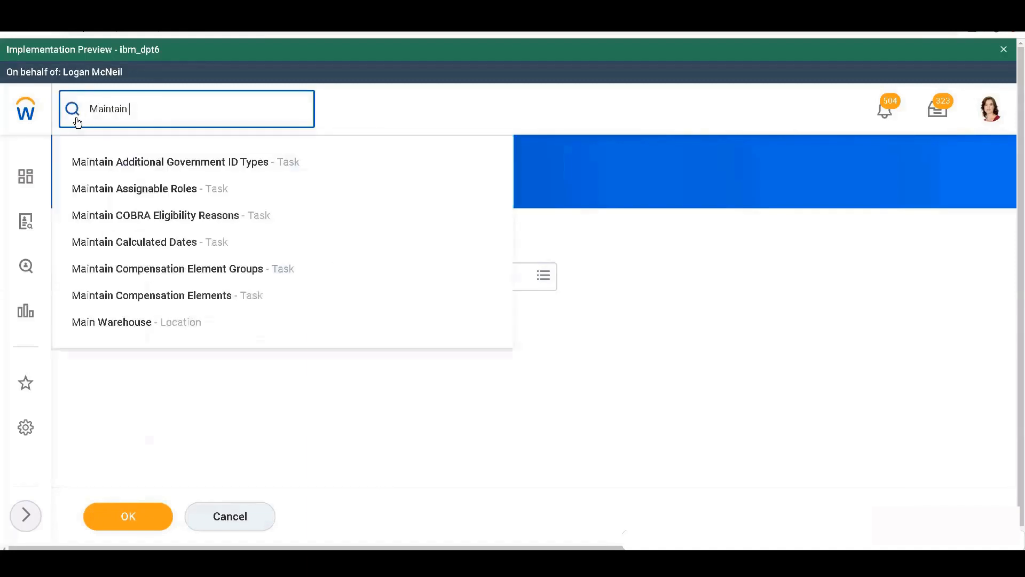
{"action": "type", "text": "Deduction Prioritie"}
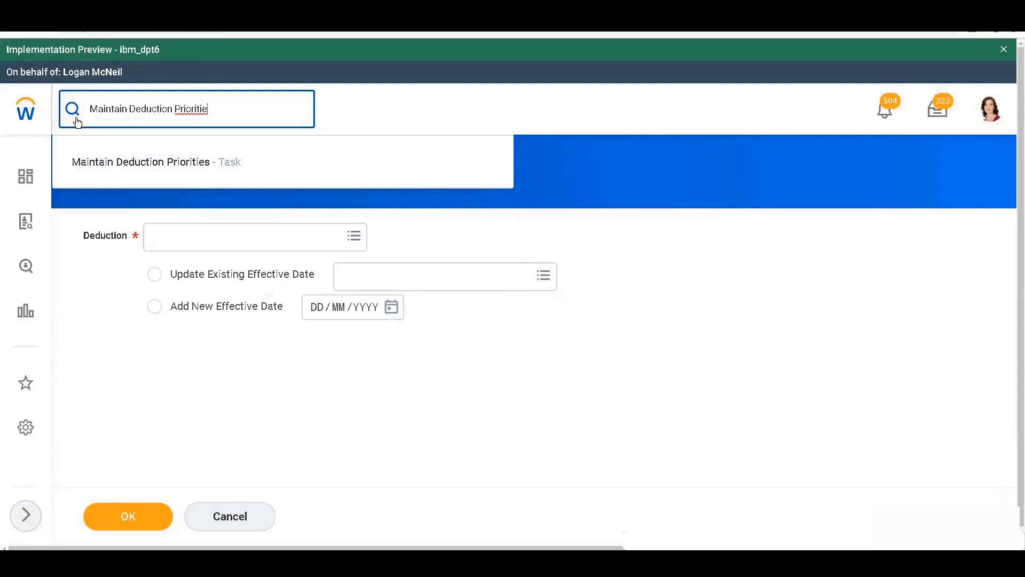
{"action": "type", "text": "s"}
{"action": "left_click", "coordinate": [152, 165]}
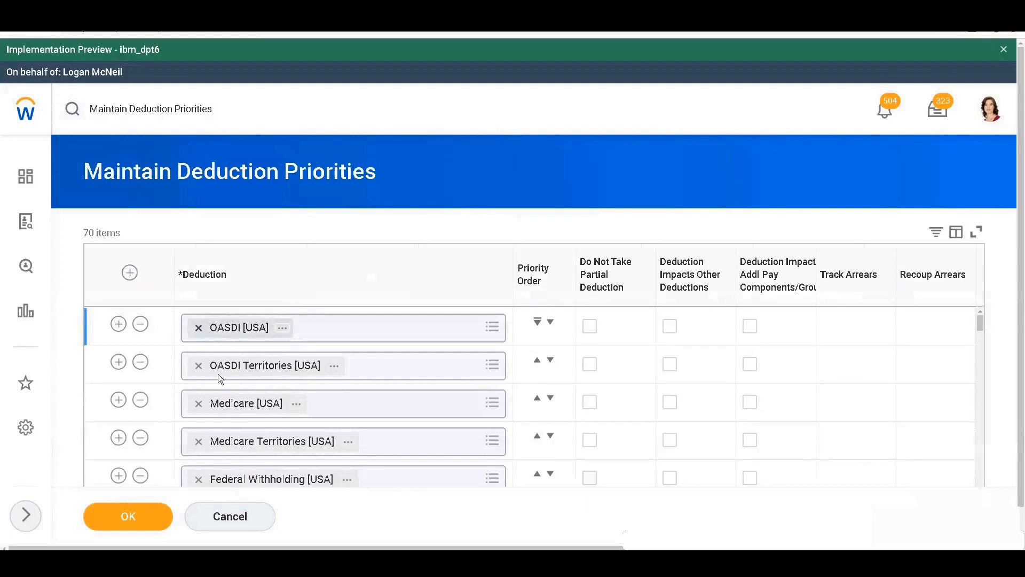
{"action": "scroll", "coordinate": [216, 377], "scroll_direction": "down", "scroll_amount": 3}
{"action": "scroll", "coordinate": [322, 371], "scroll_direction": "up", "scroll_amount": 3}
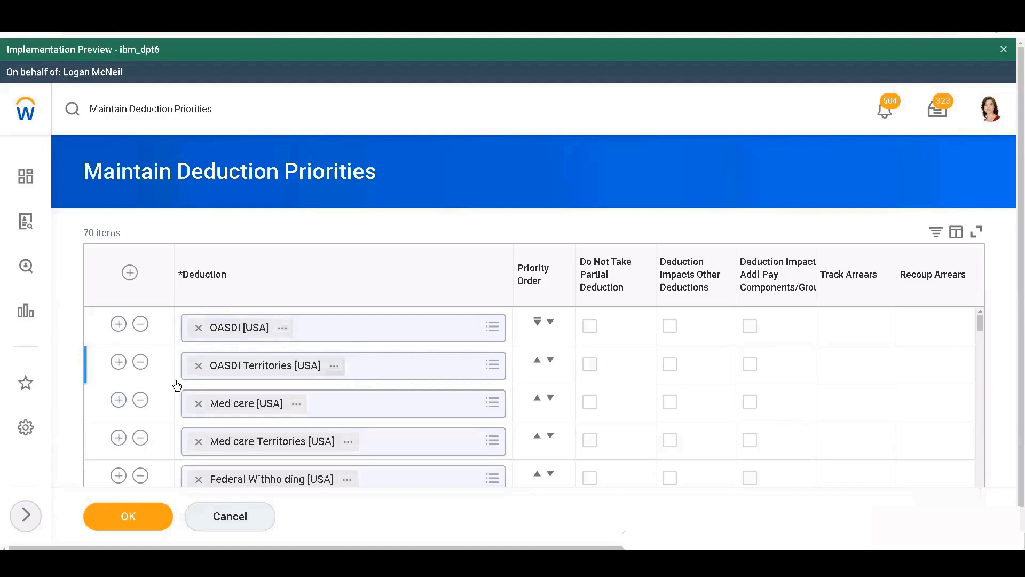
Step: Try a new priority row for VK1_401(K)_PRE TAX [USA] directly below OASDI [USA], and remove that row again
{"action": "left_click", "coordinate": [119, 324]}
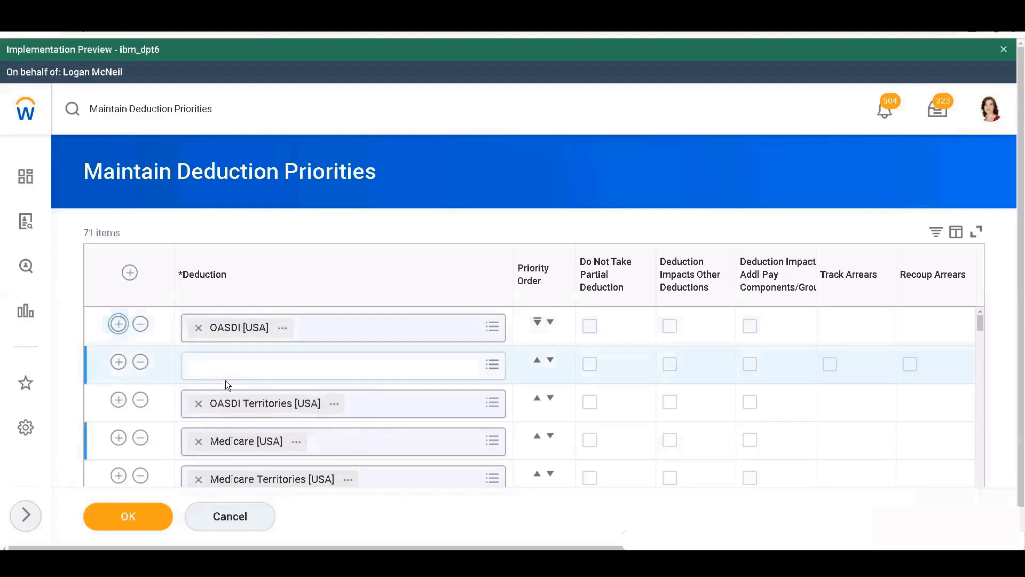
{"action": "left_click", "coordinate": [233, 370]}
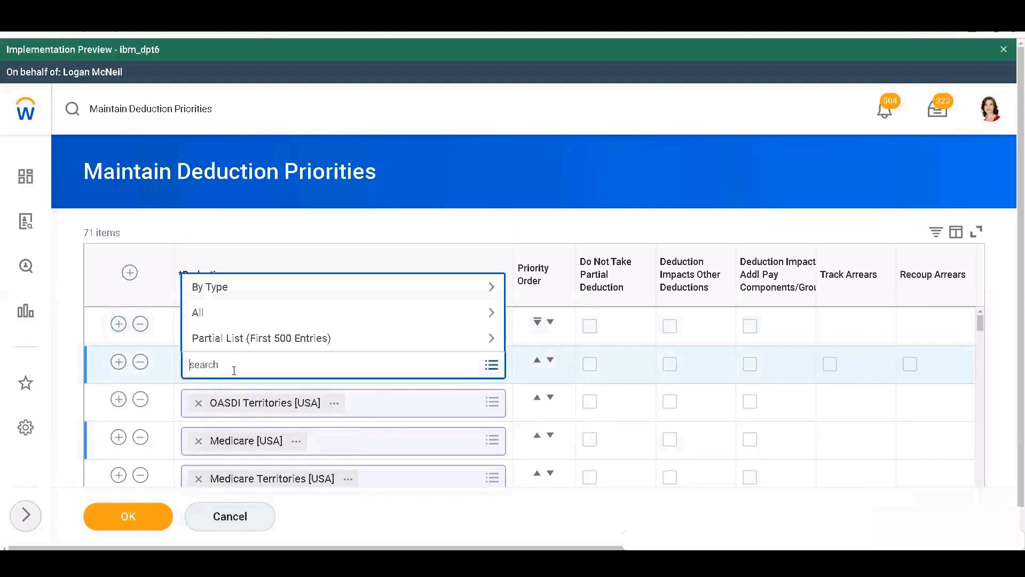
{"action": "type", "text": "VK1"}
{"action": "key", "text": "Return"}
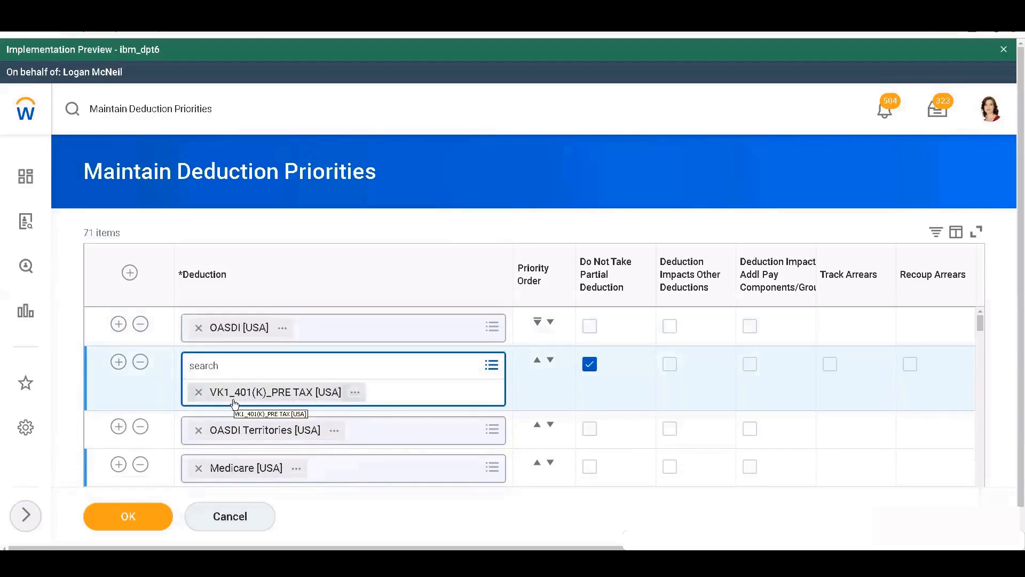
{"action": "left_click", "coordinate": [237, 371]}
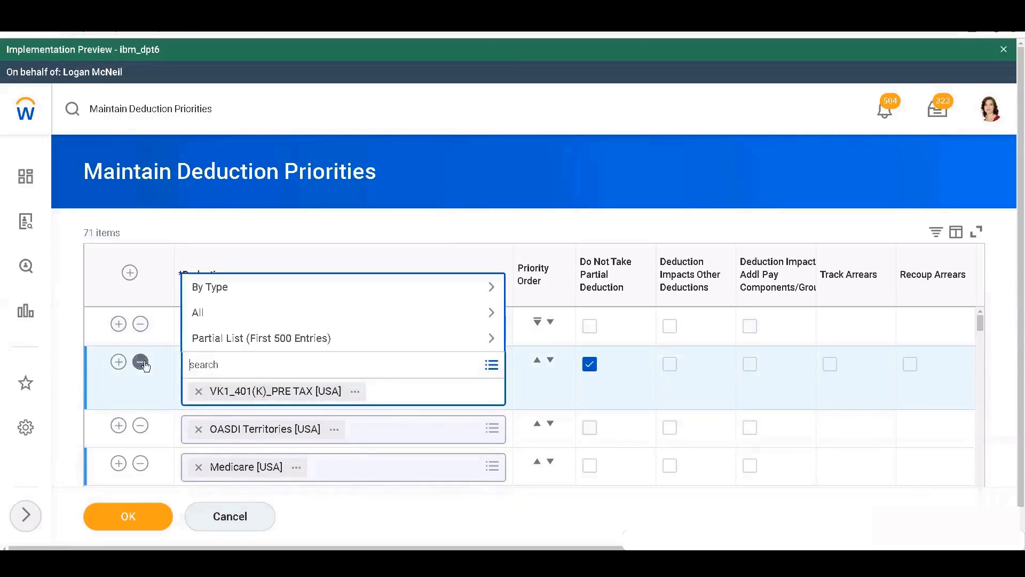
{"action": "left_click", "coordinate": [142, 363]}
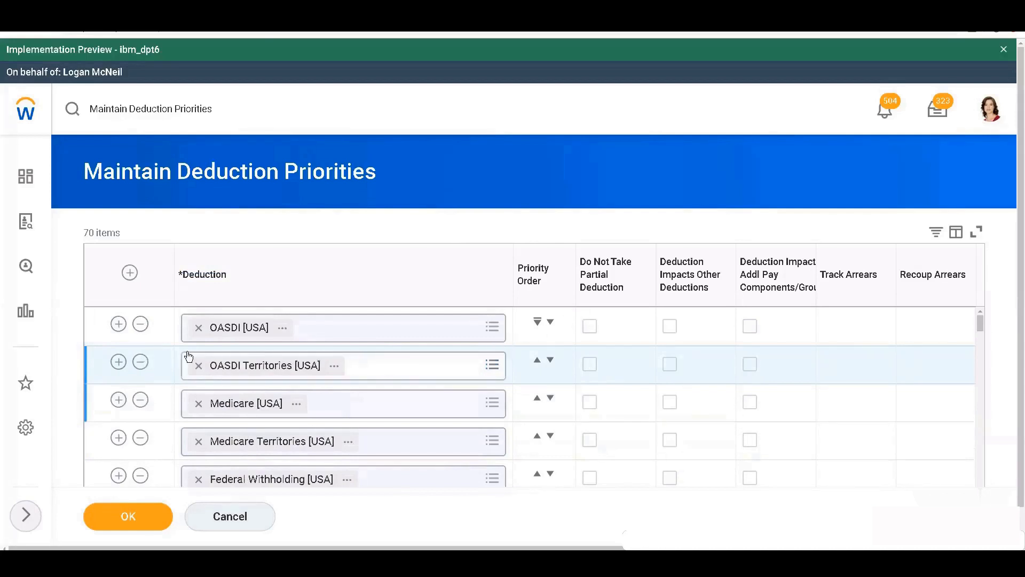
Step: Examine the deduction priority list, from the federal taxes down to the state and local withholding deductions
{"action": "left_click_drag", "start_coordinate": [84, 233], "coordinate": [118, 233]}
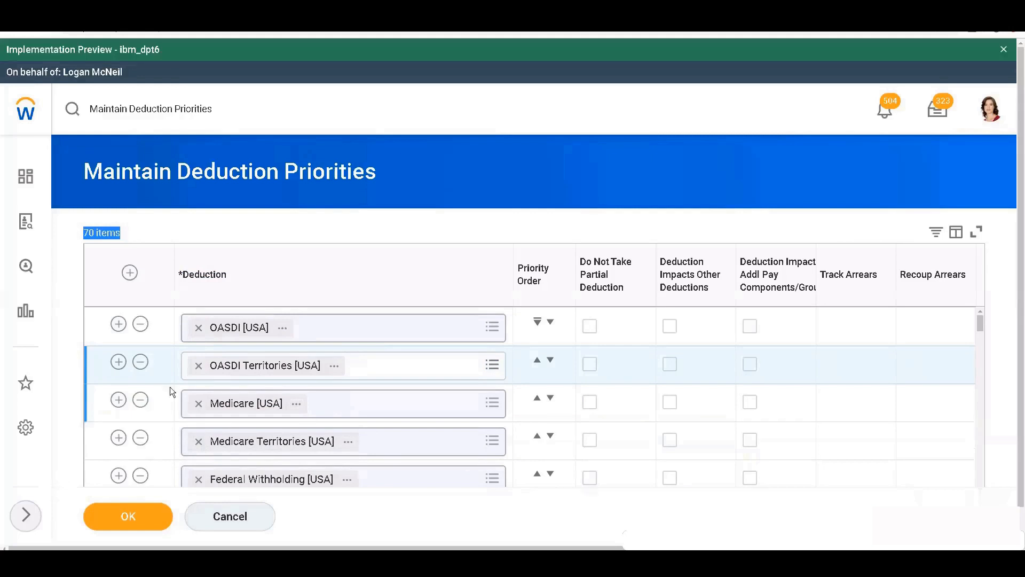
{"action": "scroll", "coordinate": [177, 412], "scroll_direction": "down", "scroll_amount": 1}
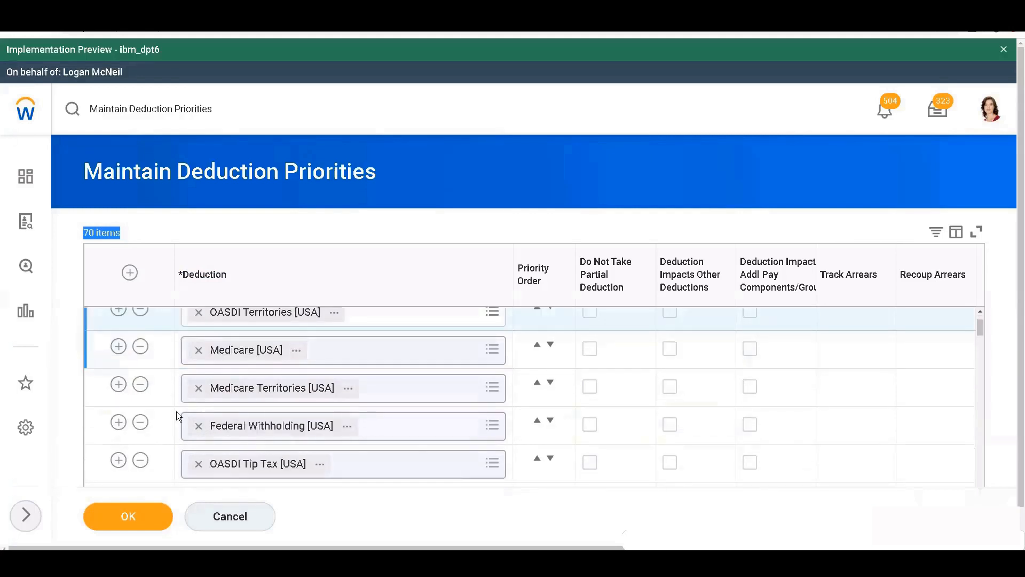
{"action": "scroll", "coordinate": [177, 411], "scroll_direction": "up", "scroll_amount": 1}
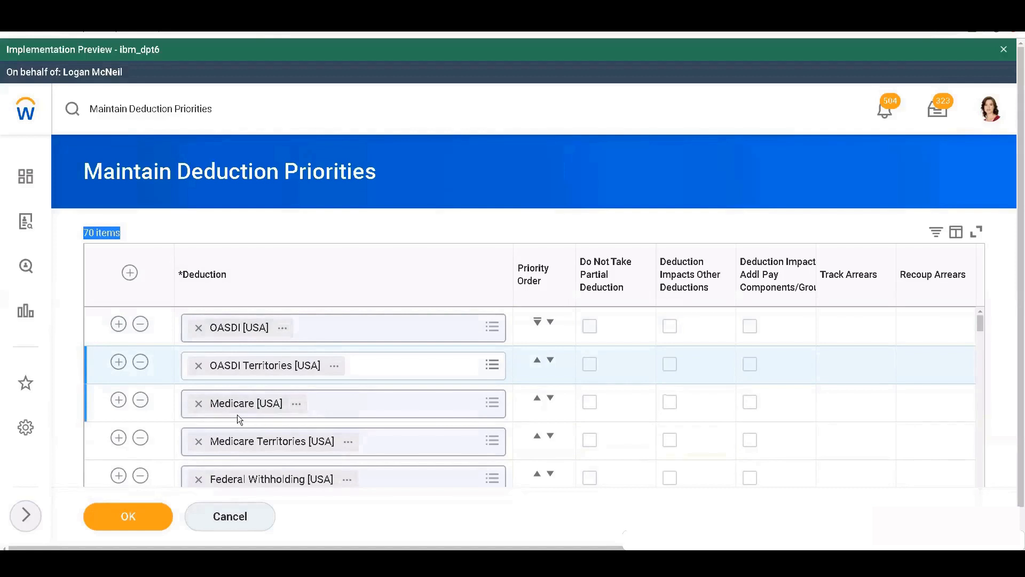
{"action": "scroll", "coordinate": [237, 416], "scroll_direction": "down", "scroll_amount": 3}
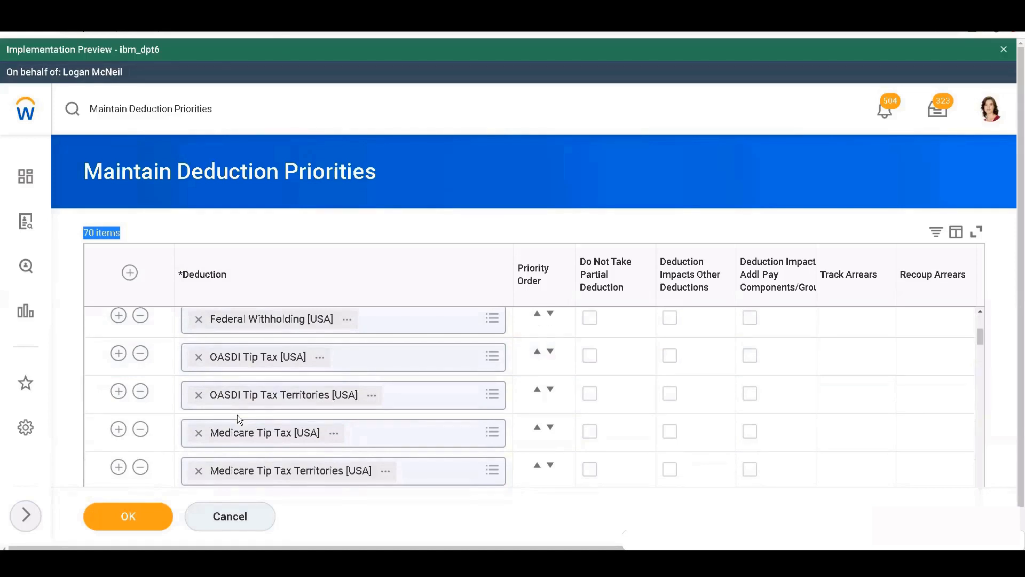
{"action": "scroll", "coordinate": [237, 414], "scroll_direction": "up", "scroll_amount": 3}
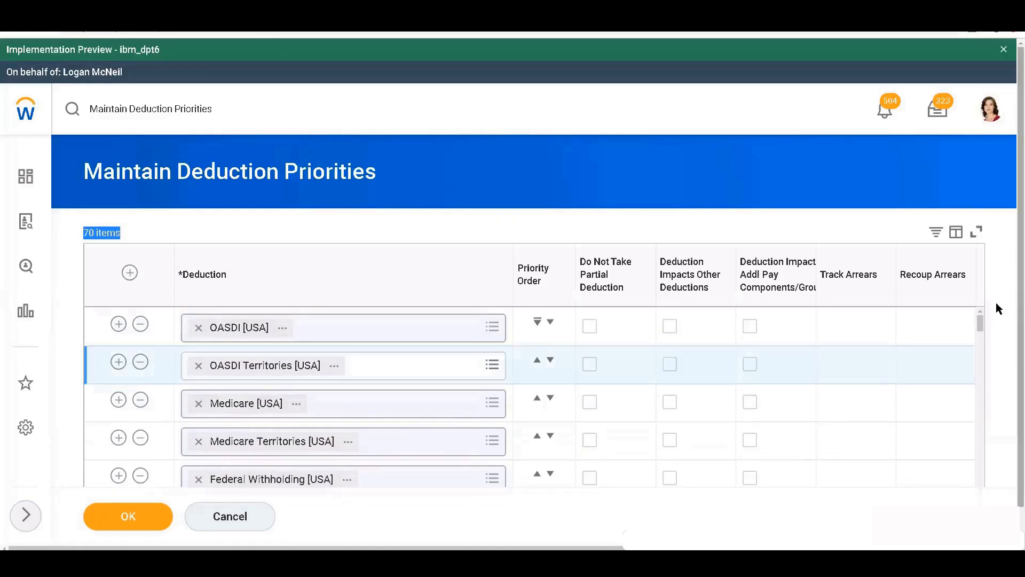
{"action": "left_click_drag", "start_coordinate": [1017, 320], "coordinate": [1014, 350]}
{"action": "left_click_drag", "start_coordinate": [979, 293], "coordinate": [979, 302]}
{"action": "scroll", "coordinate": [978, 300], "scroll_direction": "down", "scroll_amount": 3}
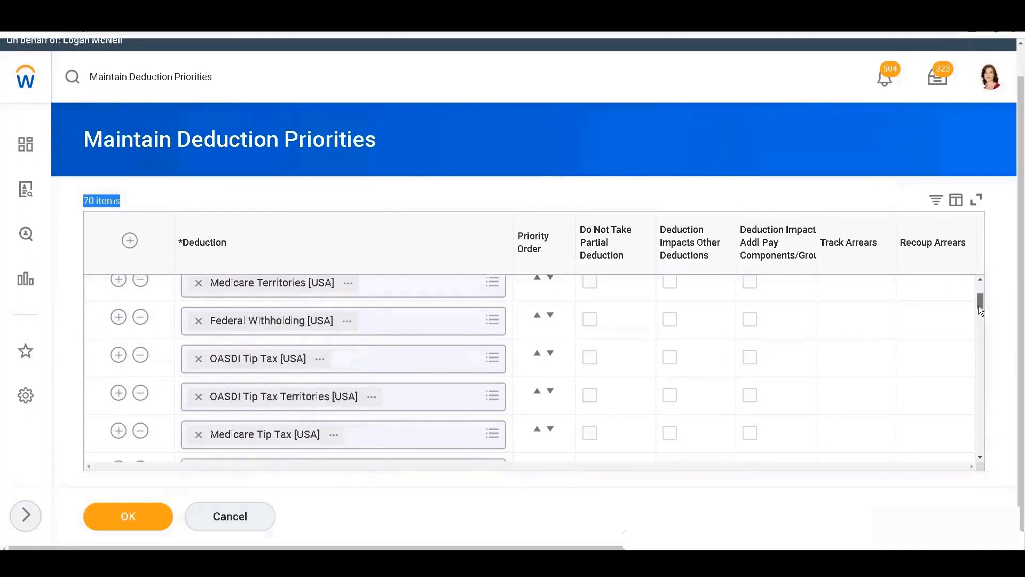
{"action": "scroll", "coordinate": [978, 322], "scroll_direction": "down", "scroll_amount": 12}
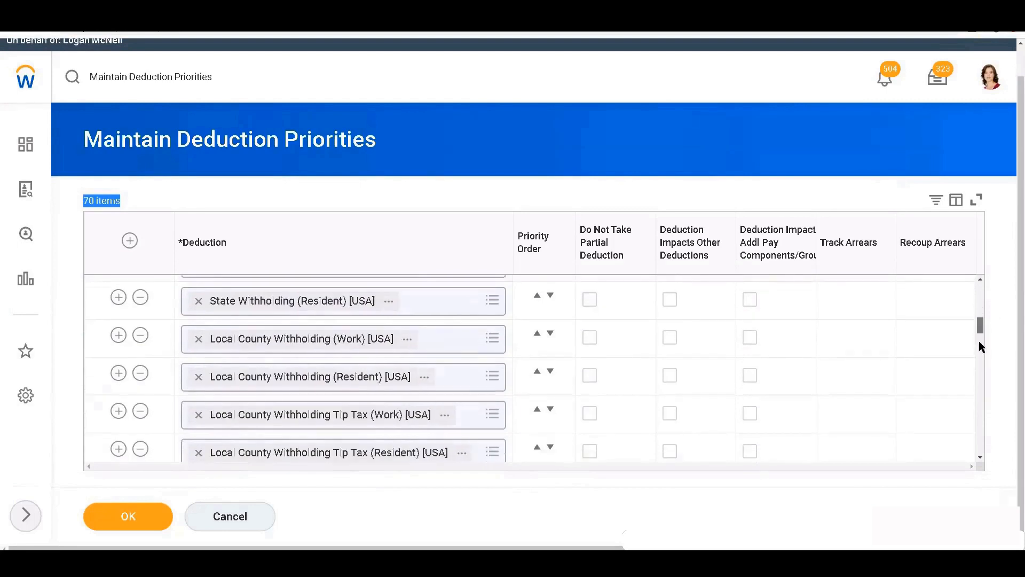
Step: Move OASDI [USA] two places down in the priority order, directly below Medicare [USA]
{"action": "left_click_drag", "start_coordinate": [980, 385], "coordinate": [972, 291]}
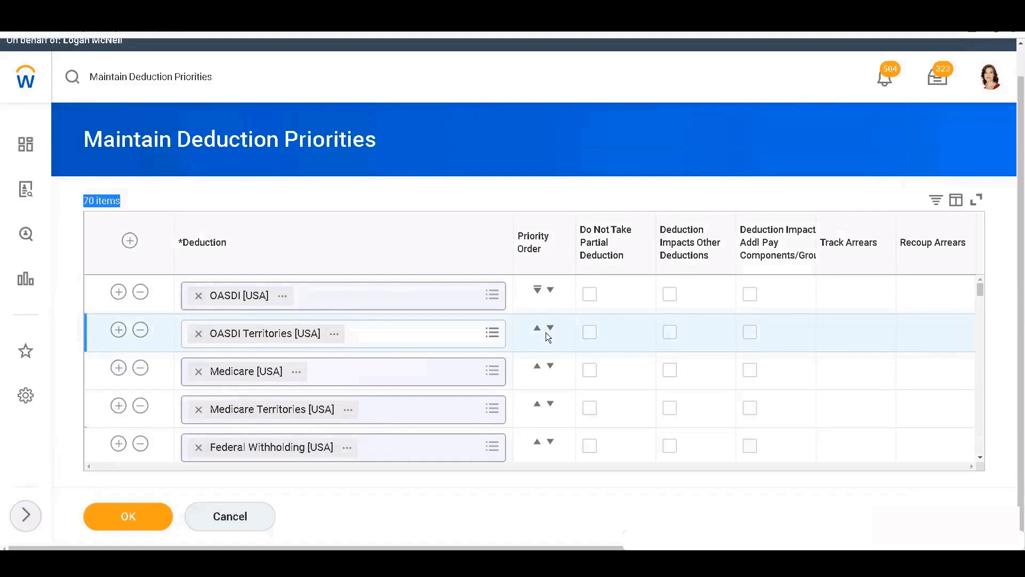
{"action": "left_click", "coordinate": [550, 291]}
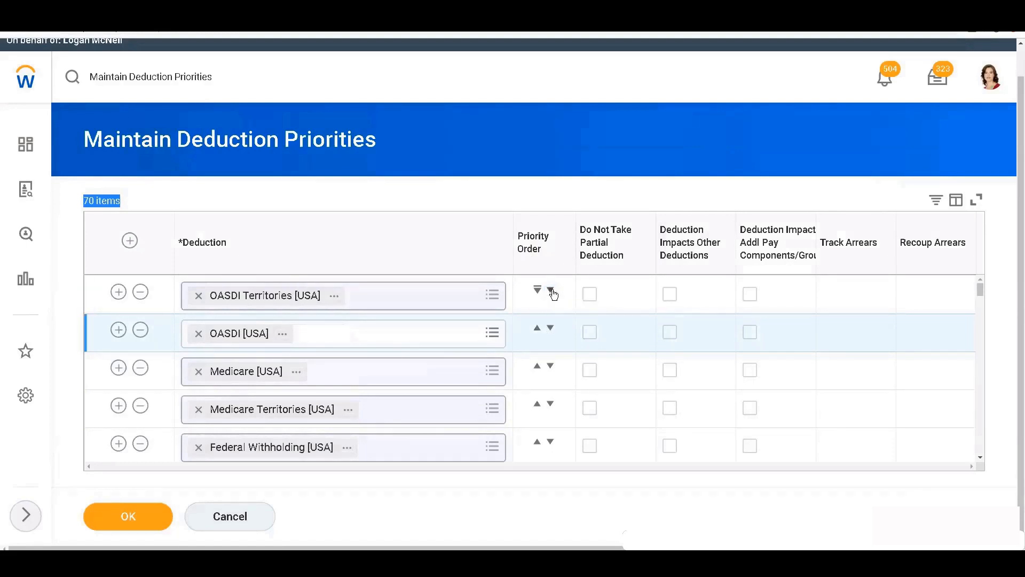
{"action": "left_click", "coordinate": [550, 328]}
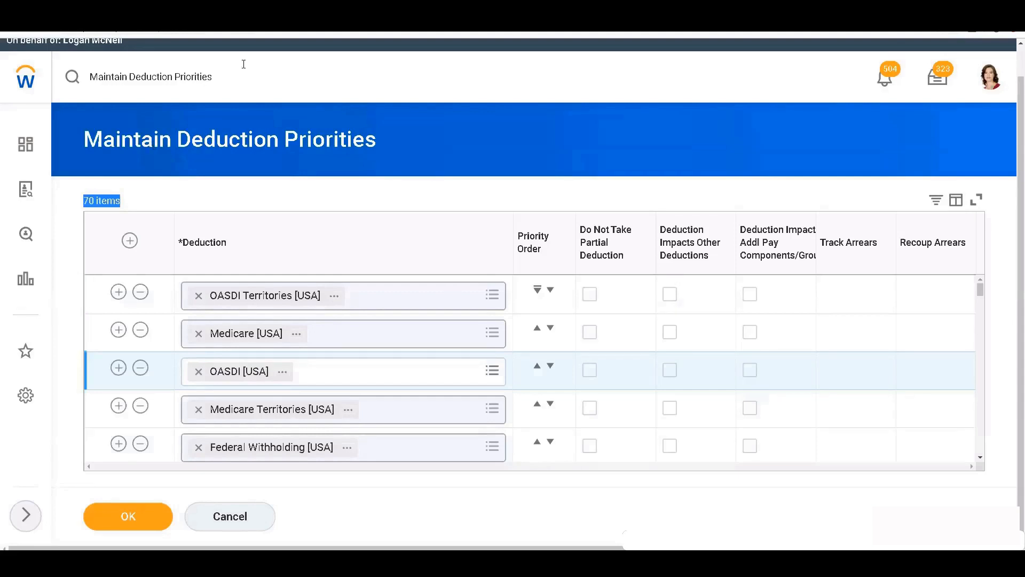
Step: Switch to the Reference file in Notepad, copy the line "Net Pay Validation and Arrears Rules (filter by priority)", and return to Workday
{"action": "left_click", "coordinate": [225, 76]}
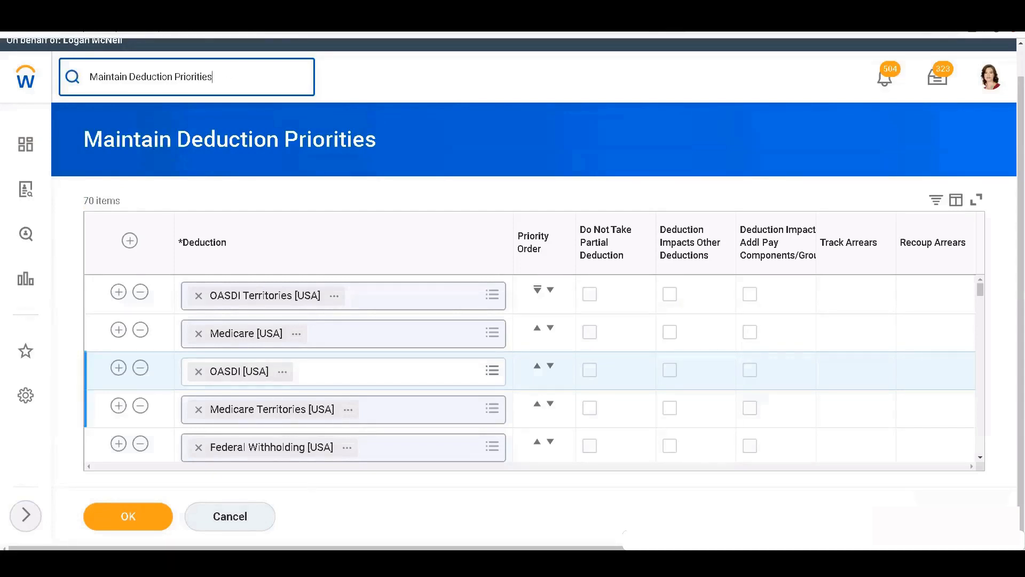
{"action": "key", "text": "alt+Tab"}
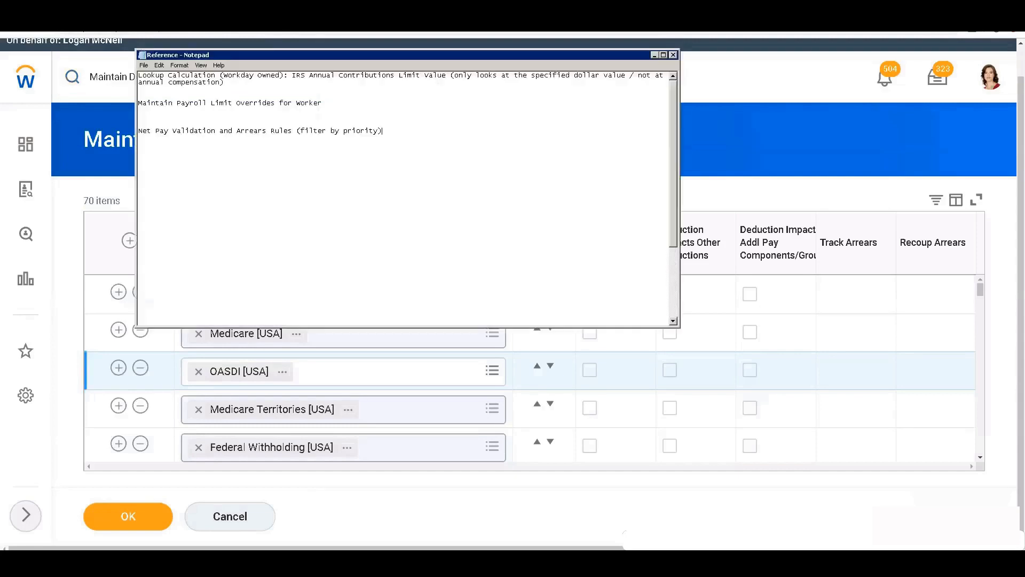
{"action": "key", "text": "shift+Home"}
{"action": "key", "text": "ctrl+c"}
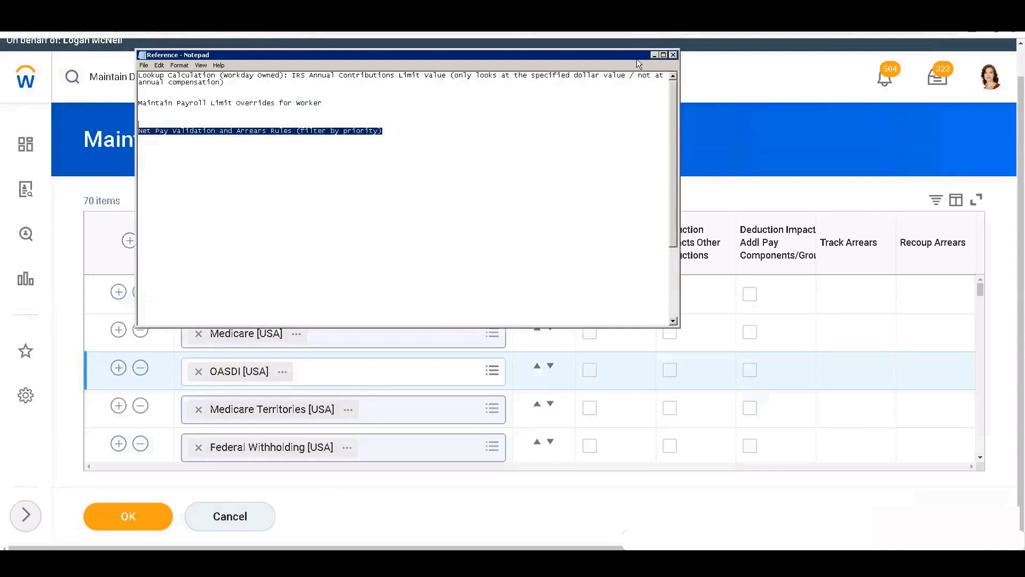
{"action": "left_click", "coordinate": [654, 55]}
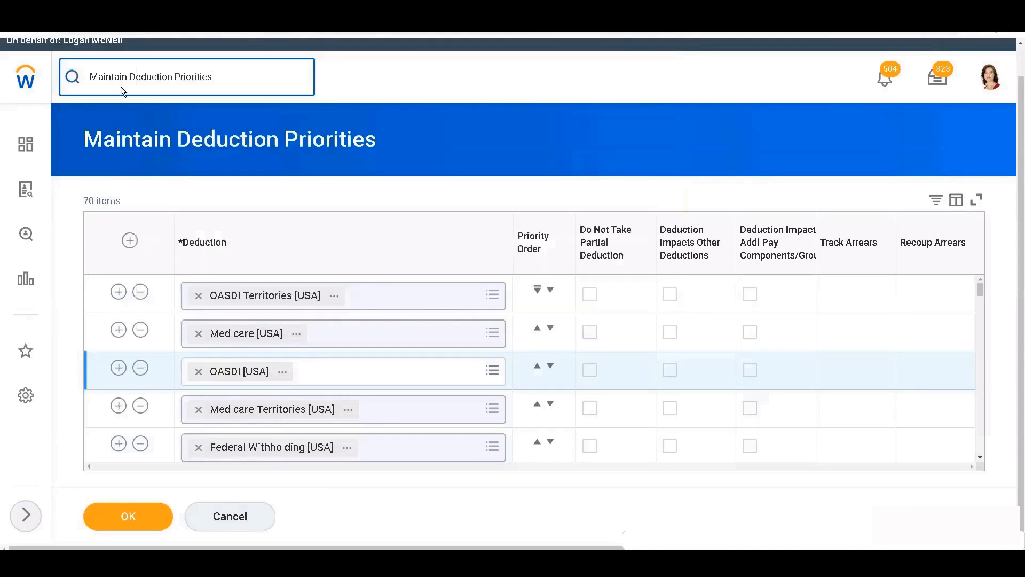
Step: Find and open the report Net Pay Validation and Arrears Rules (filter by priority), and run it with Has Priority selected
{"action": "key", "text": "ctrl+a"}
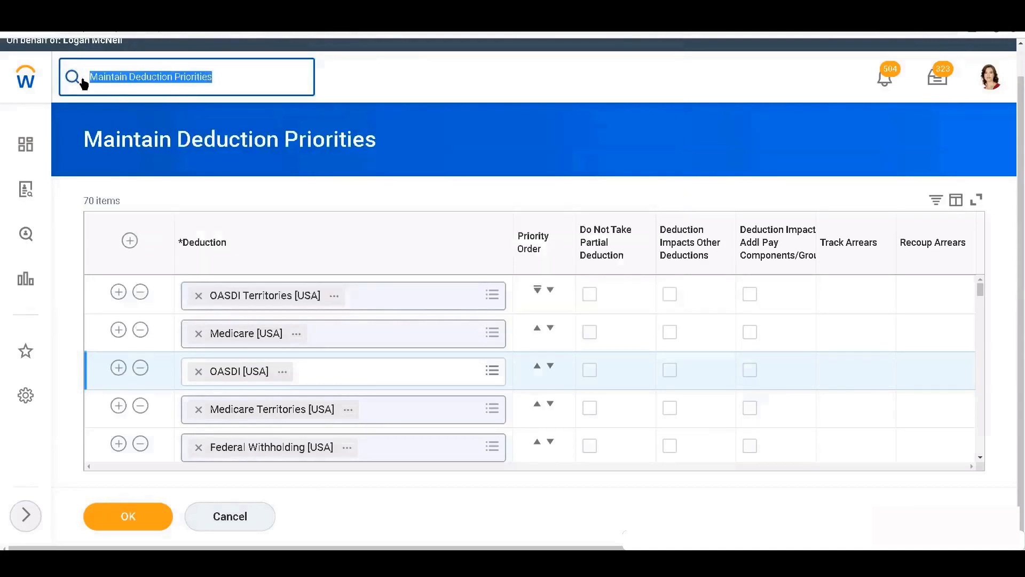
{"action": "key", "text": "ctrl+v"}
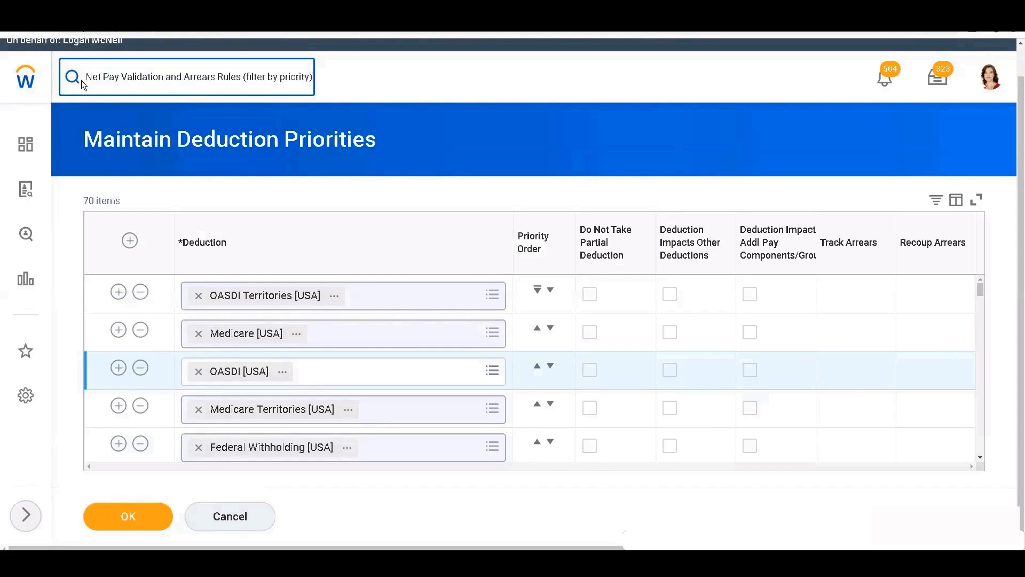
{"action": "key", "text": "Return"}
{"action": "left_click", "coordinate": [453, 328]}
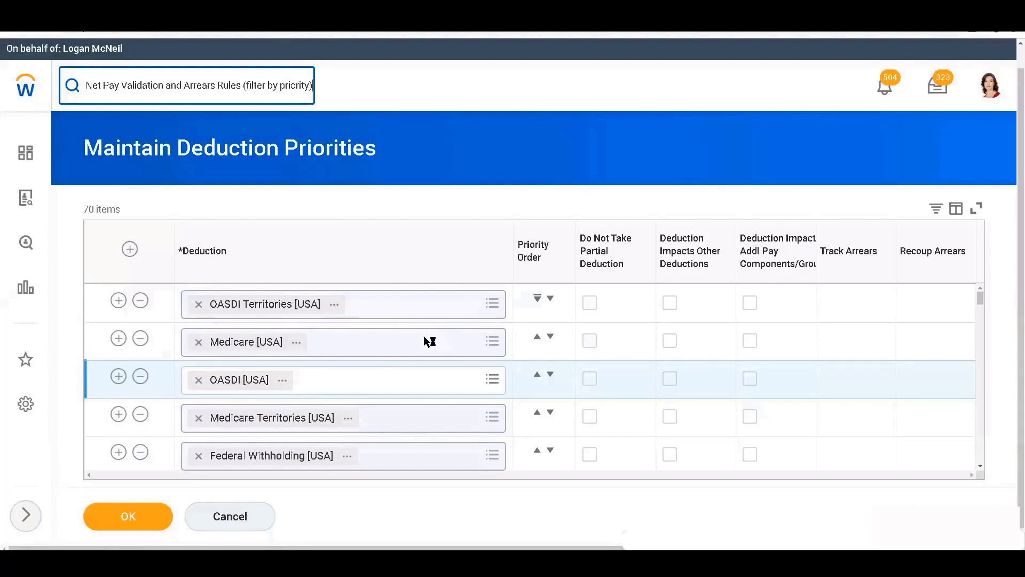
{"action": "left_click", "coordinate": [348, 418]}
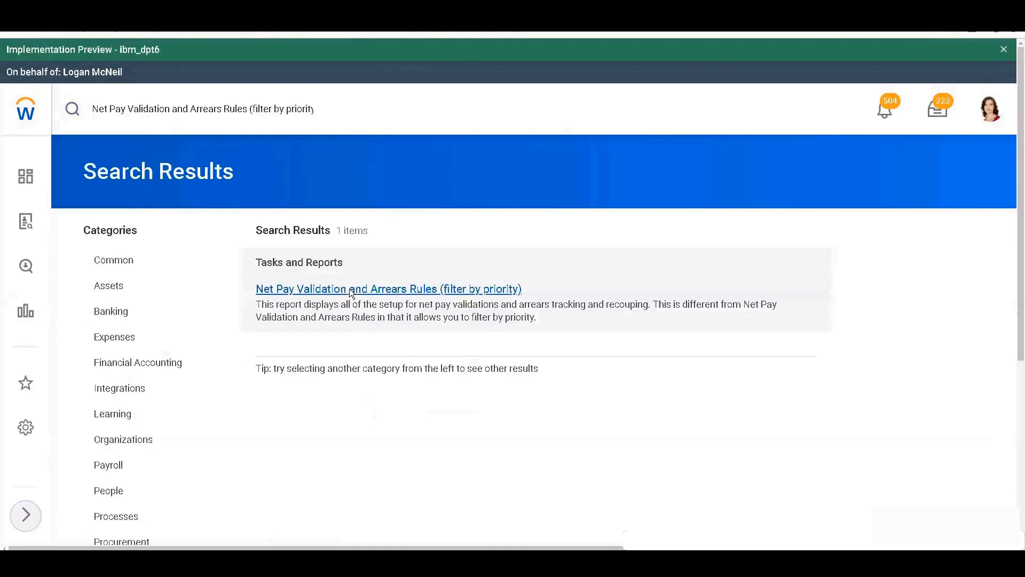
{"action": "left_click", "coordinate": [351, 288]}
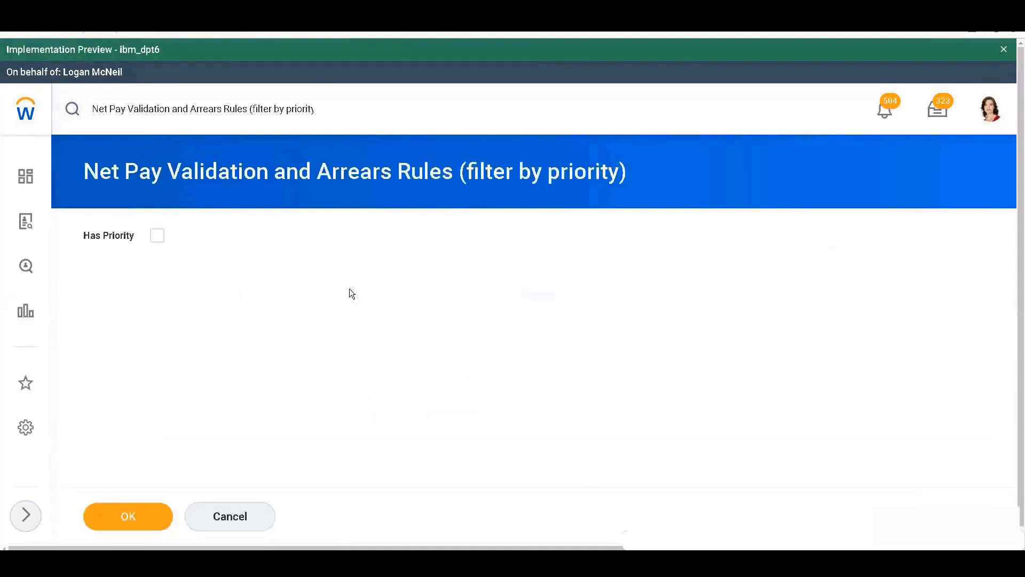
{"action": "left_click", "coordinate": [158, 237]}
{"action": "left_click", "coordinate": [109, 516]}
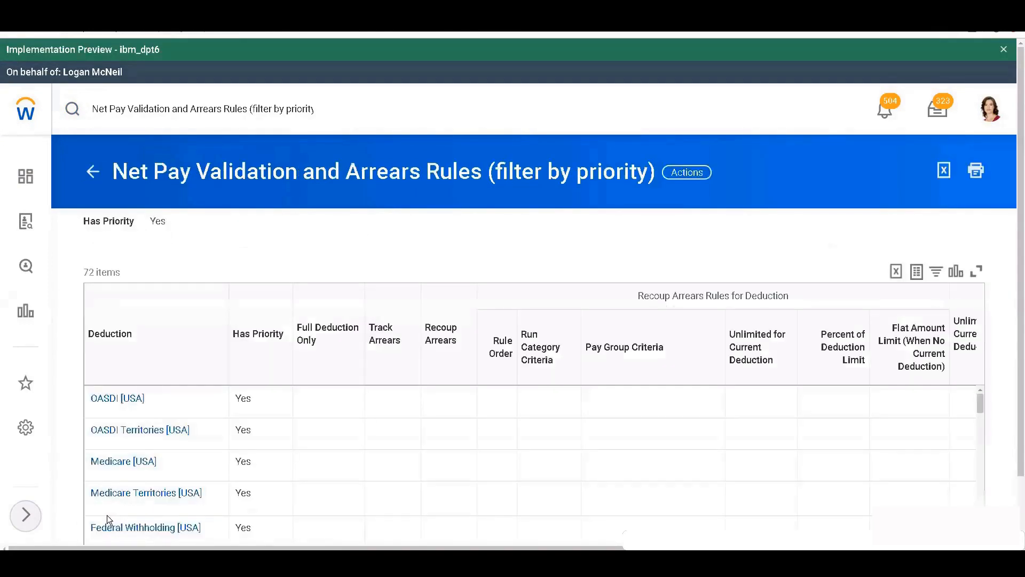
Step: Preview the details of the Medicare [USA] deduction from the report's list, and close the preview
{"action": "scroll", "coordinate": [178, 475], "scroll_direction": "down", "scroll_amount": 2}
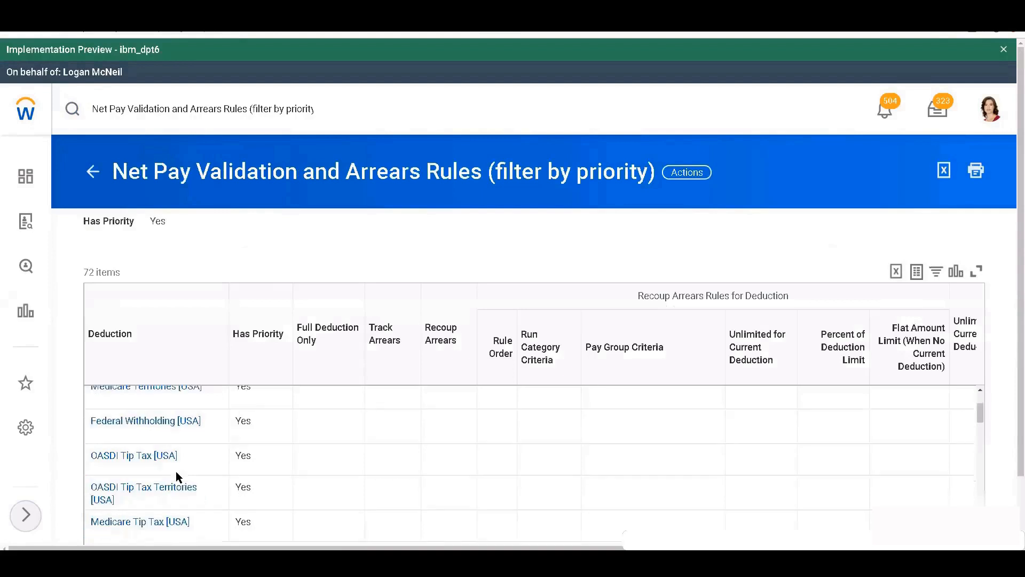
{"action": "scroll", "coordinate": [176, 472], "scroll_direction": "up", "scroll_amount": 1}
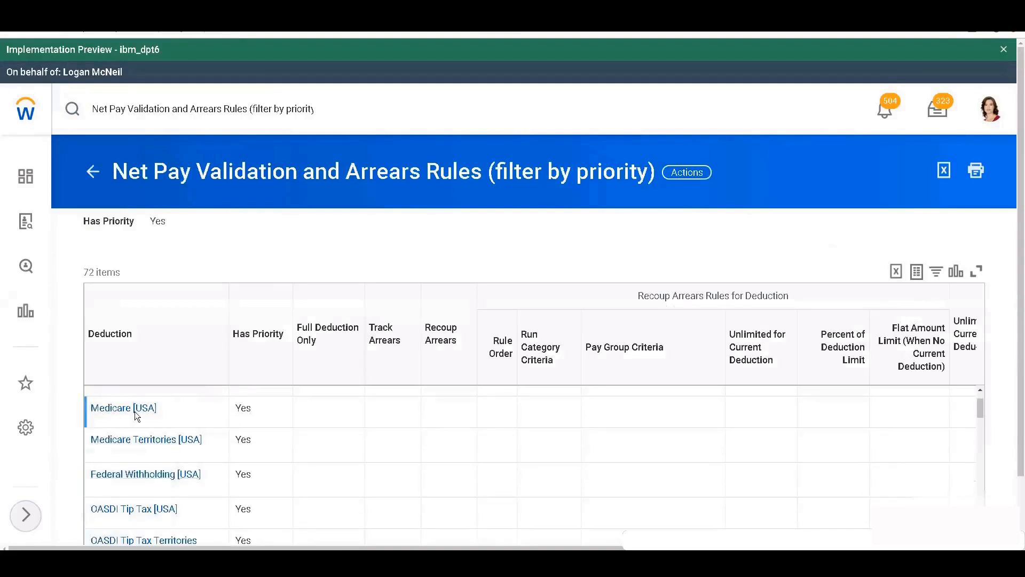
{"action": "left_click", "coordinate": [169, 411]}
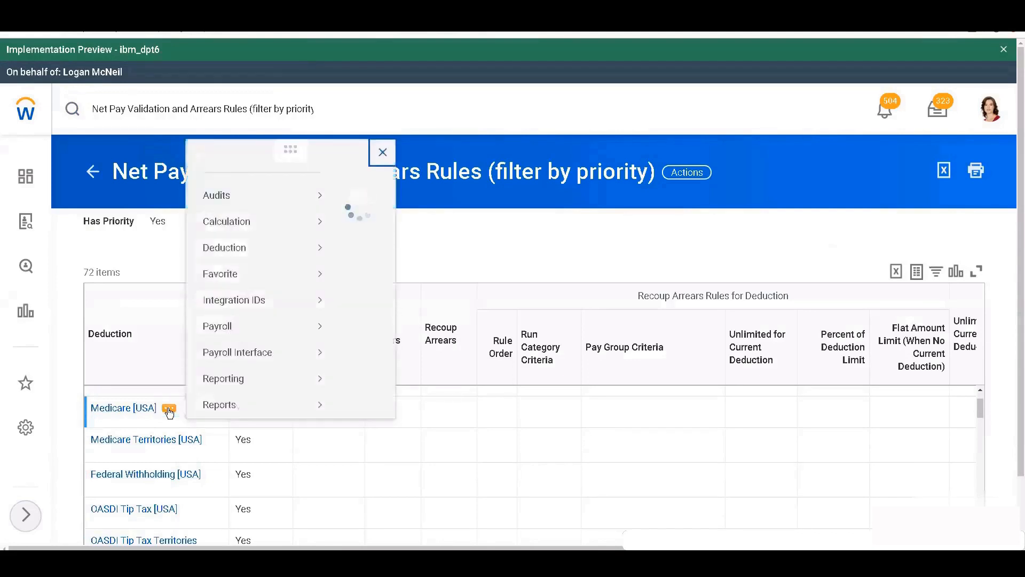
{"action": "mouse_move", "coordinate": [243, 145]}
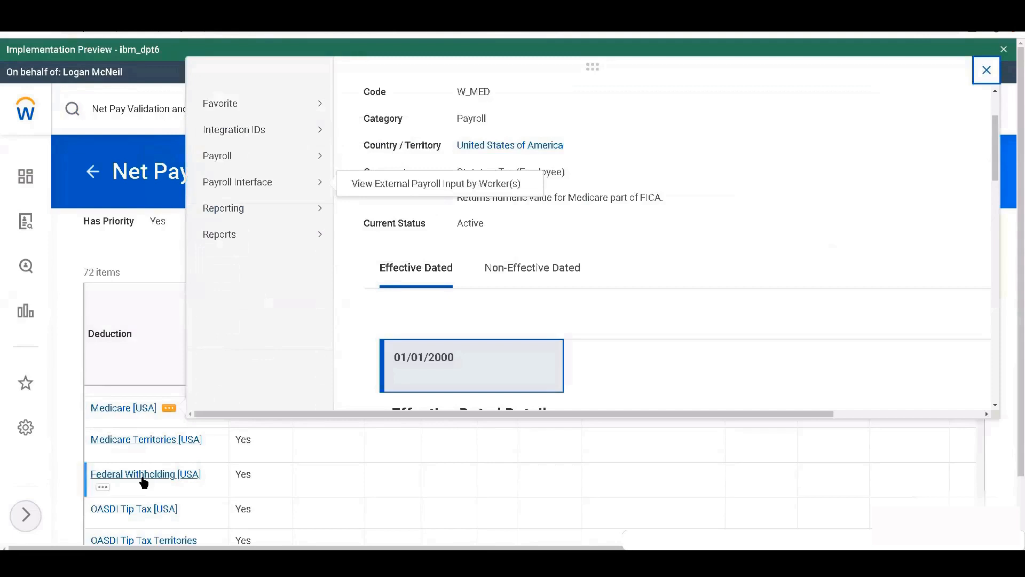
{"action": "left_click", "coordinate": [986, 70]}
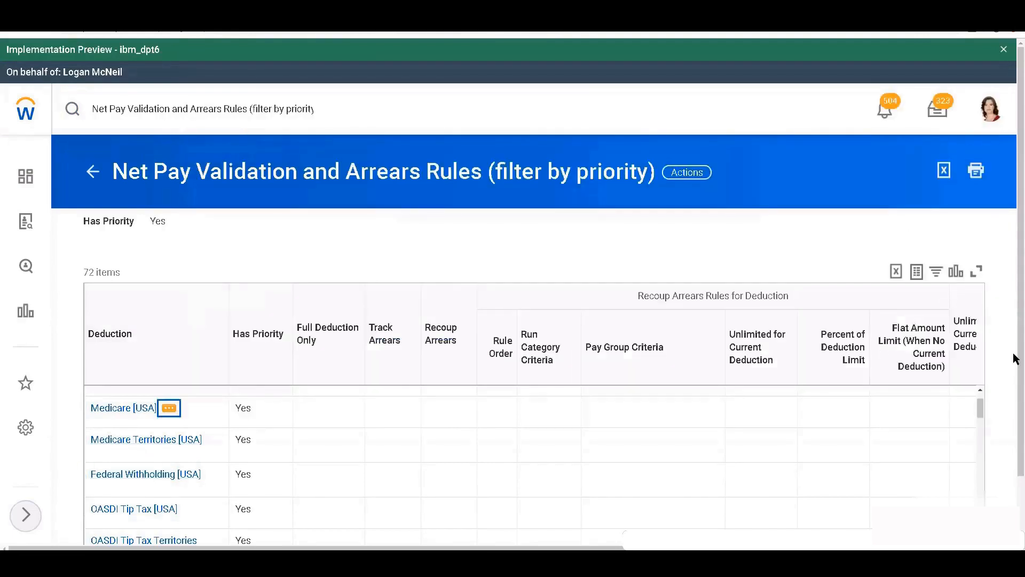
{"action": "scroll", "coordinate": [1014, 383], "scroll_direction": "down", "scroll_amount": 2}
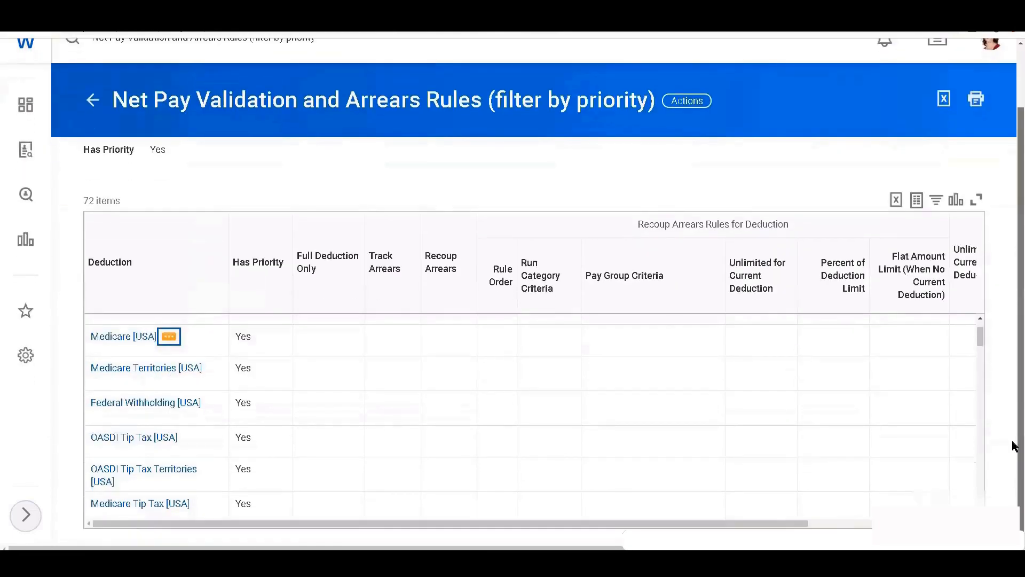
Step: Open Edit Net Pay Validation/Arrears for Medicare Tip Tax [USA] and review its partial deduction, arrears and recoup limit options
{"action": "left_click", "coordinate": [202, 503]}
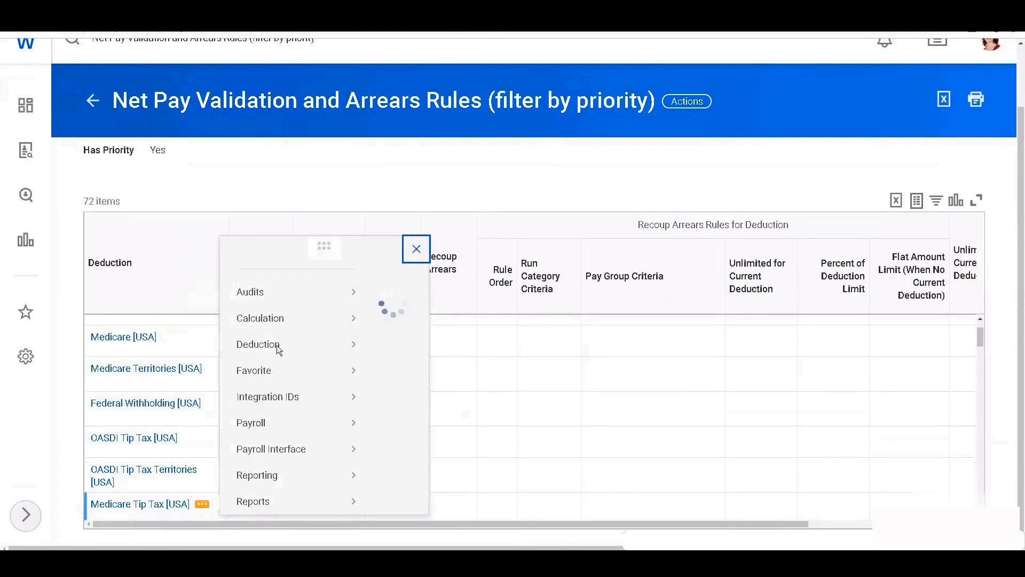
{"action": "mouse_move", "coordinate": [260, 153]}
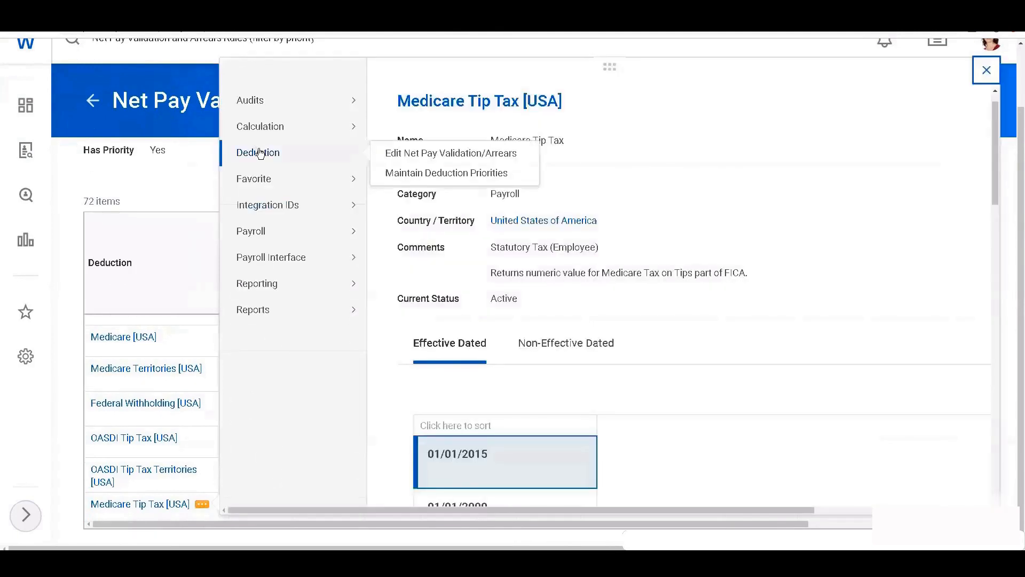
{"action": "left_click", "coordinate": [426, 155]}
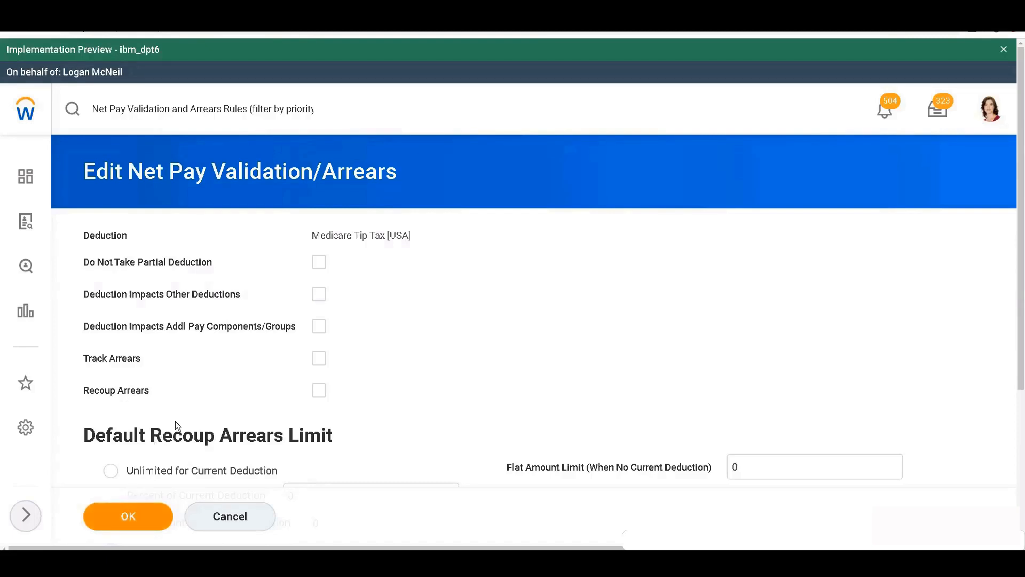
{"action": "scroll", "coordinate": [176, 416], "scroll_direction": "down", "scroll_amount": 3}
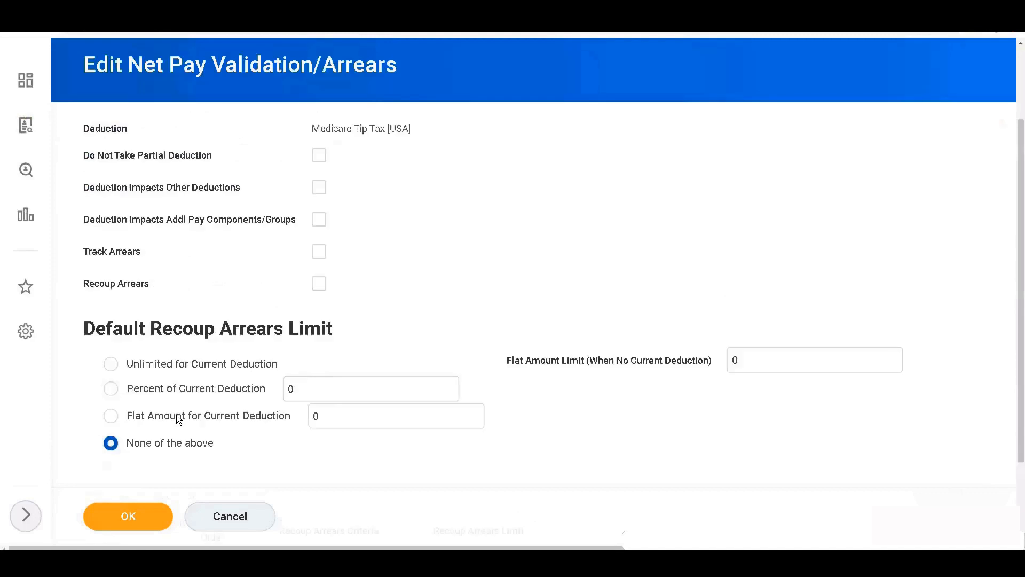
{"action": "scroll", "coordinate": [178, 418], "scroll_direction": "up", "scroll_amount": 2}
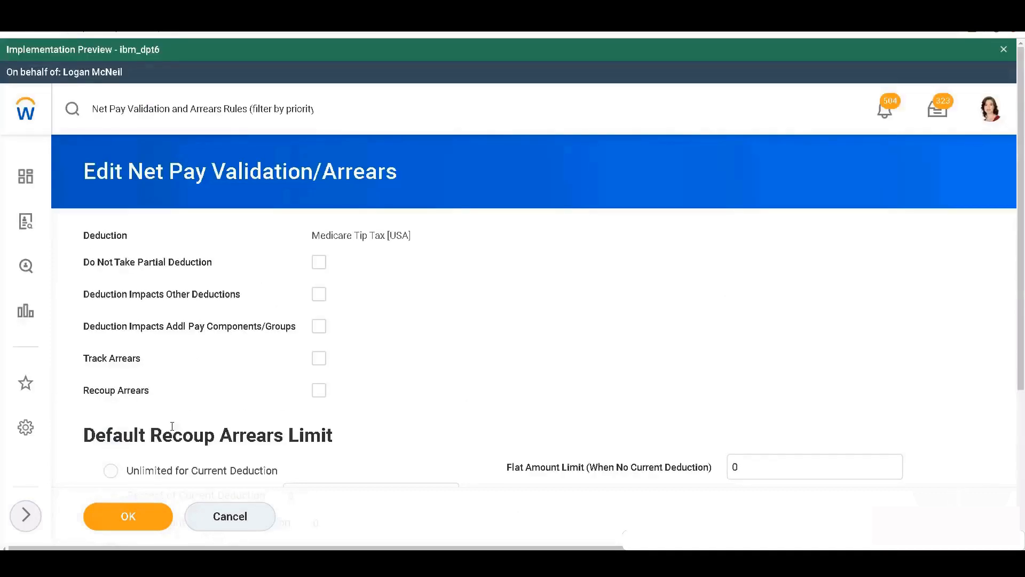
{"action": "scroll", "coordinate": [172, 426], "scroll_direction": "down", "scroll_amount": 1}
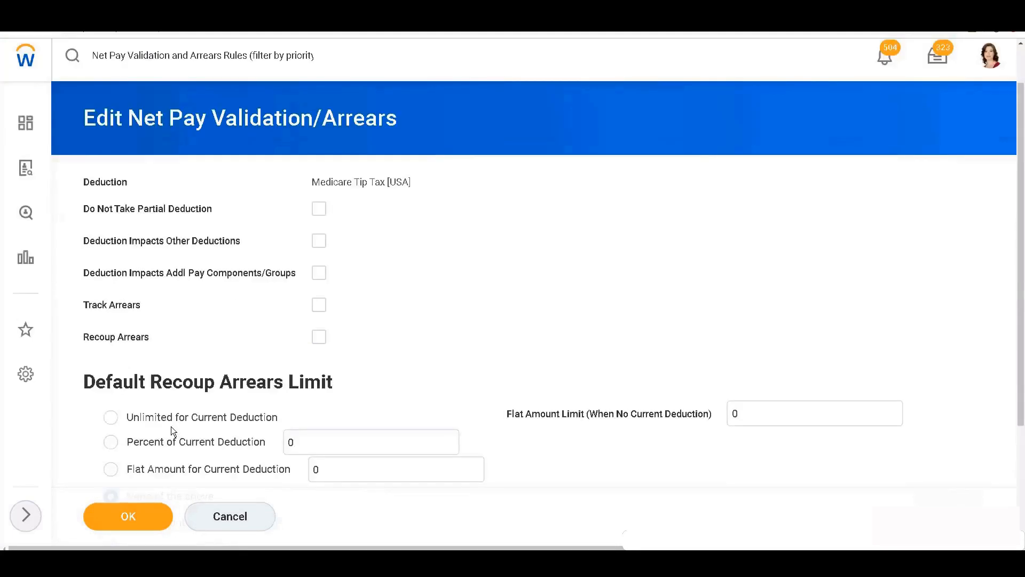
{"action": "scroll", "coordinate": [171, 431], "scroll_direction": "down", "scroll_amount": 1}
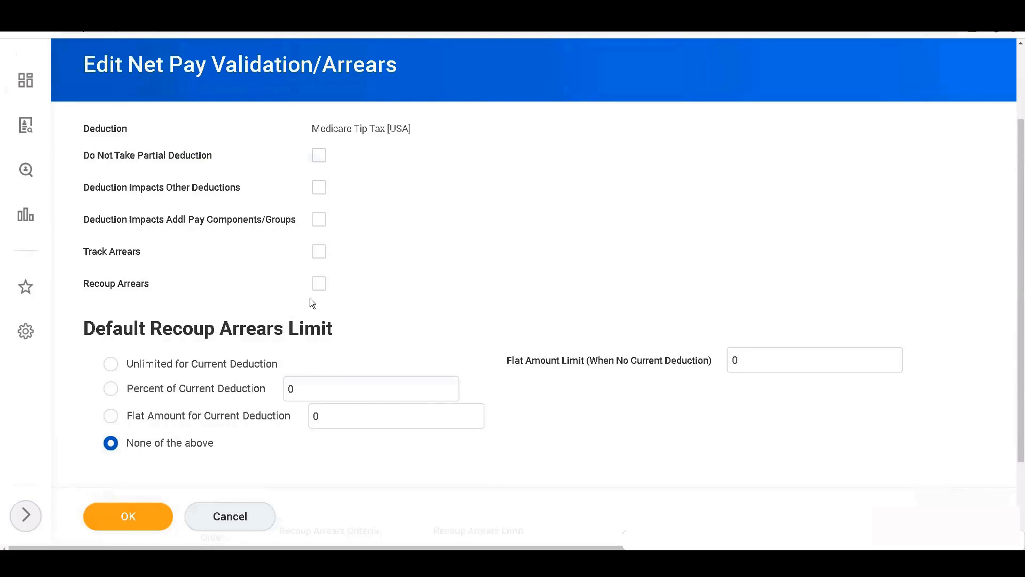
{"action": "scroll", "coordinate": [125, 338], "scroll_direction": "down", "scroll_amount": 2}
{"action": "scroll", "coordinate": [124, 338], "scroll_direction": "up", "scroll_amount": 2}
Step: Try Unlimited for Current Deduction and a Percent of Current Deduction of 50 as the default recoup arrears limit, and clear the percentage
{"action": "left_click", "coordinate": [108, 371]}
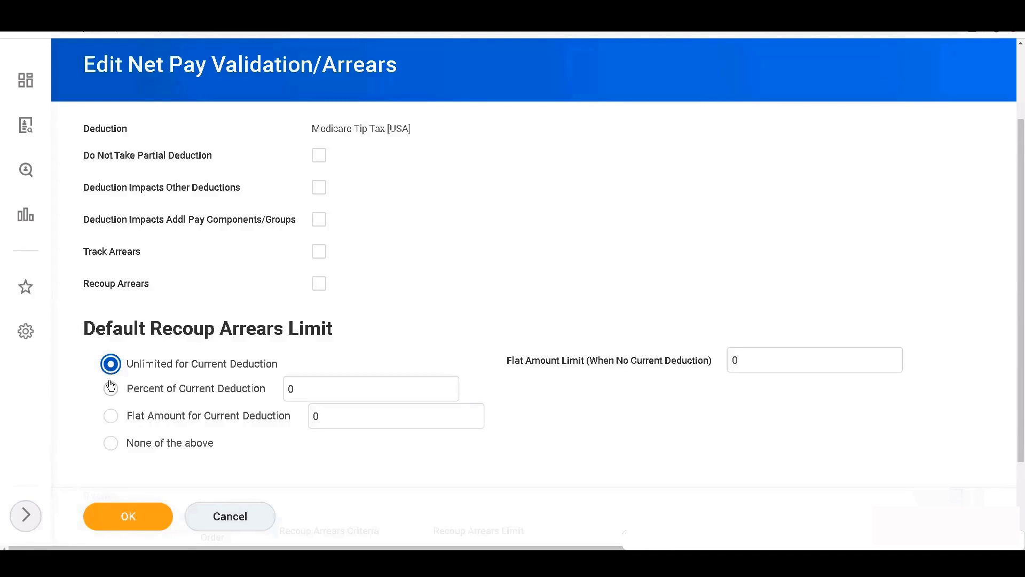
{"action": "left_click", "coordinate": [110, 389]}
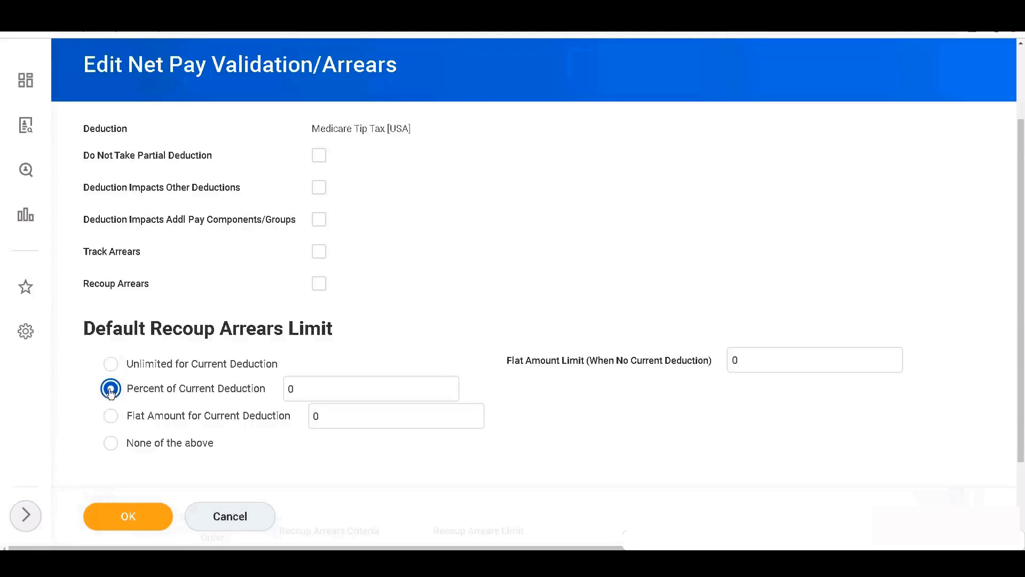
{"action": "left_click", "coordinate": [327, 390]}
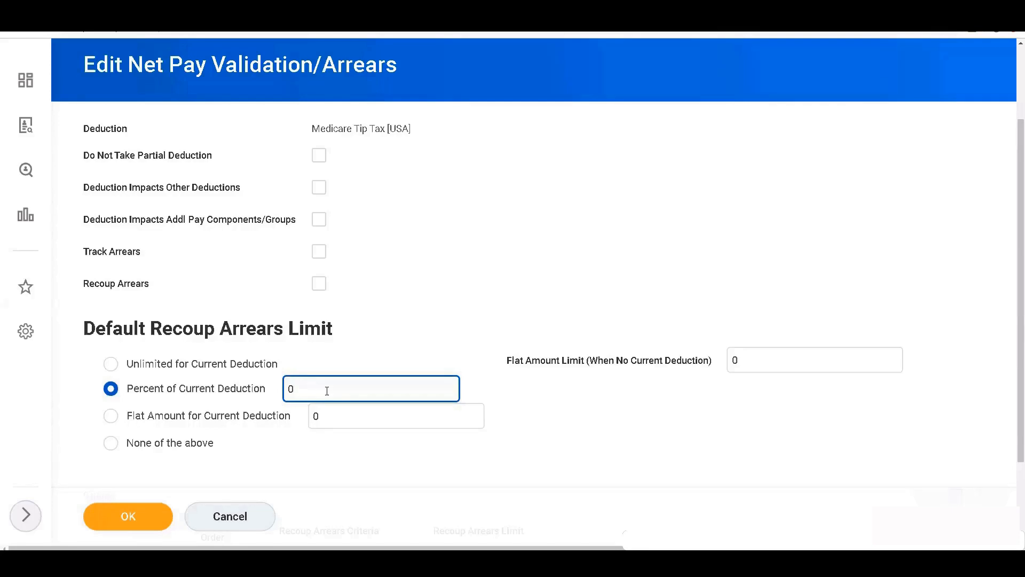
{"action": "key", "text": "BackSpace"}
{"action": "type", "text": "50"}
{"action": "scroll", "coordinate": [289, 403], "scroll_direction": "down", "scroll_amount": 2}
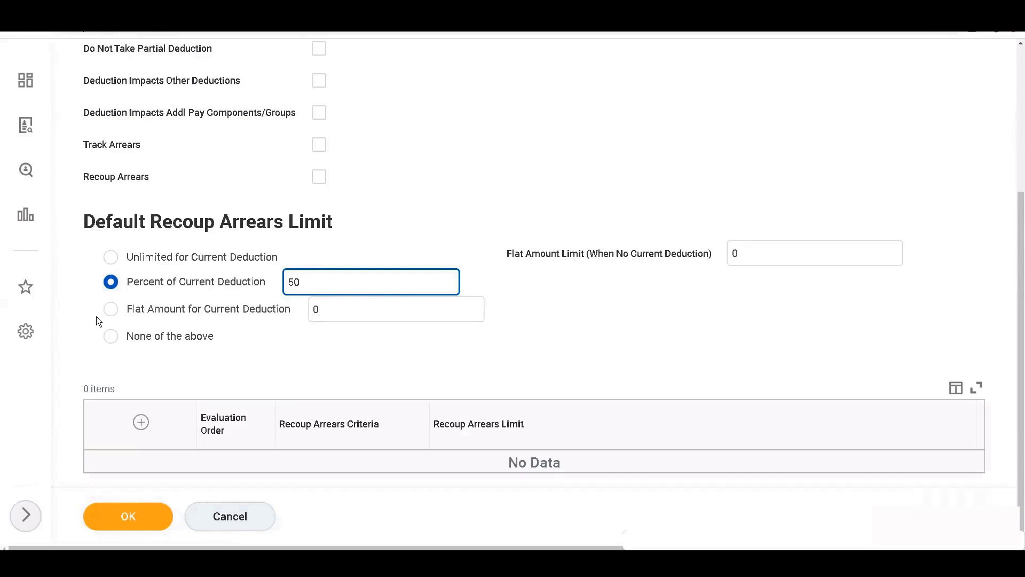
{"action": "key", "text": "BackSpace"}
{"action": "key", "text": "BackSpace"}
Step: Try a Flat Amount for Current Deduction of 25 as the default recoup arrears limit, and return the choice to None of the above
{"action": "left_click", "coordinate": [119, 319]}
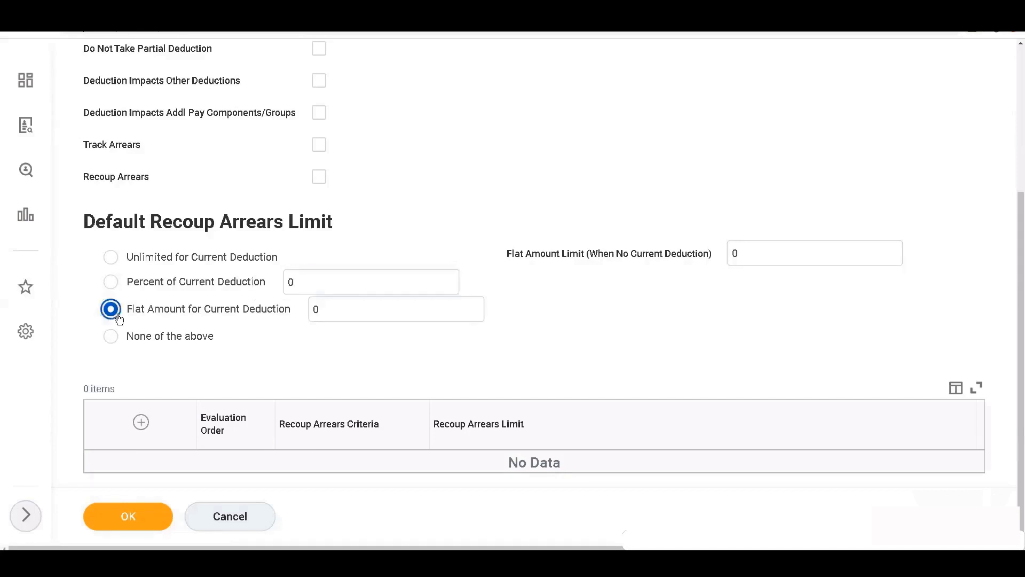
{"action": "left_click", "coordinate": [345, 307]}
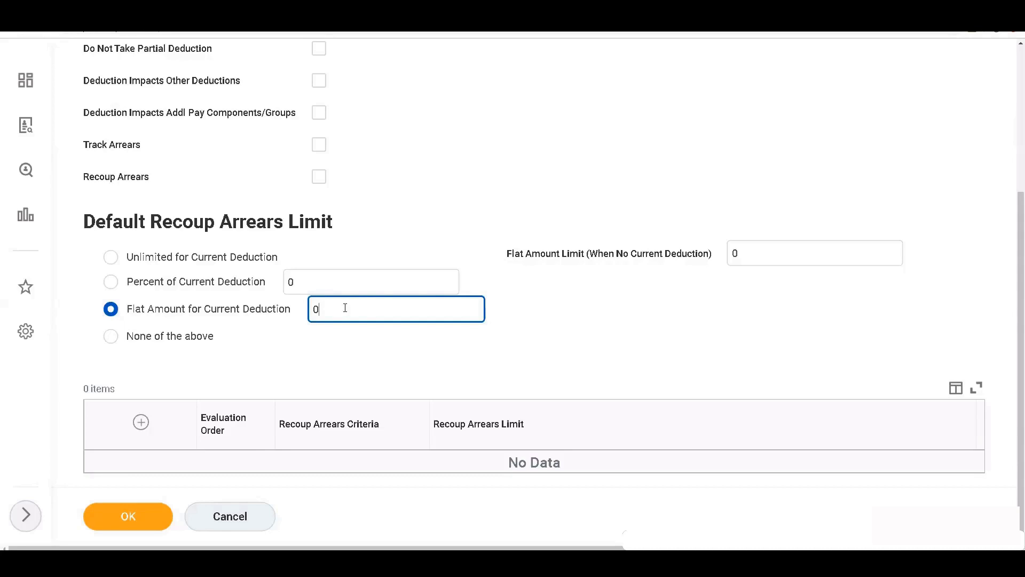
{"action": "key", "text": "BackSpace"}
{"action": "type", "text": "25"}
{"action": "left_click", "coordinate": [109, 340]}
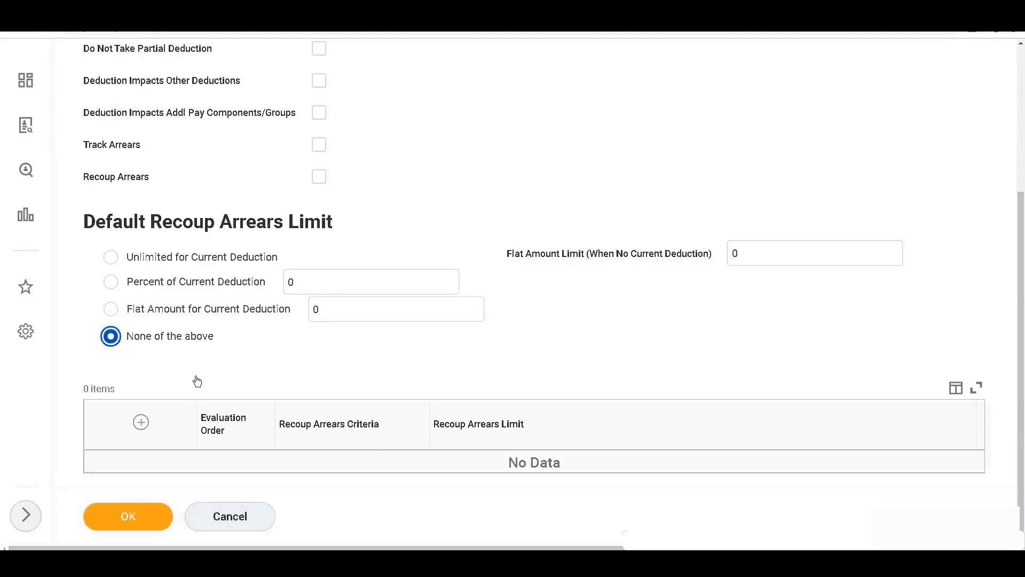
Step: Add a recoup arrears criteria row with Regular as its Run Category Eligibility
{"action": "left_click", "coordinate": [140, 422]}
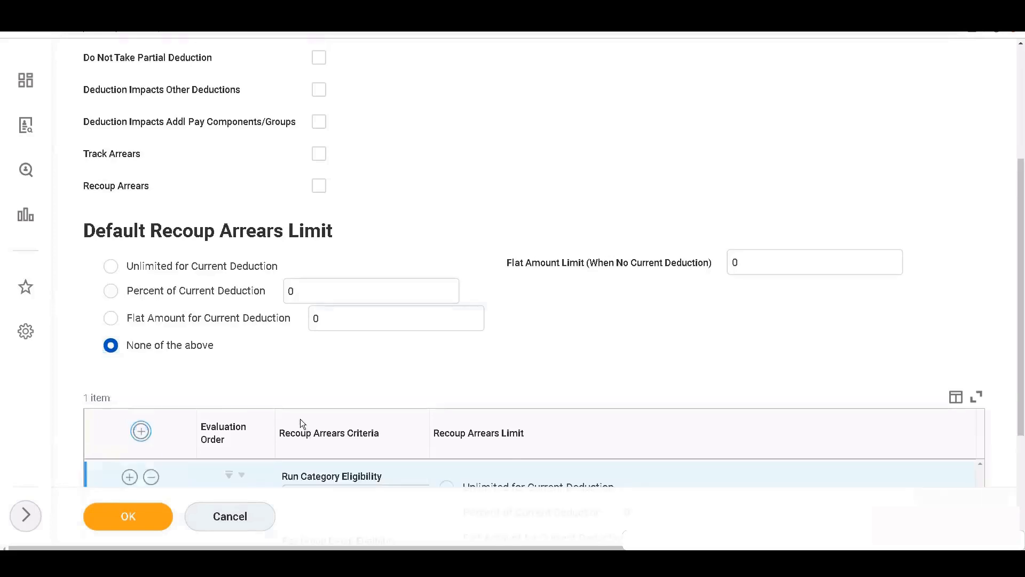
{"action": "scroll", "coordinate": [301, 423], "scroll_direction": "down", "scroll_amount": 1}
{"action": "scroll", "coordinate": [303, 423], "scroll_direction": "down", "scroll_amount": 2}
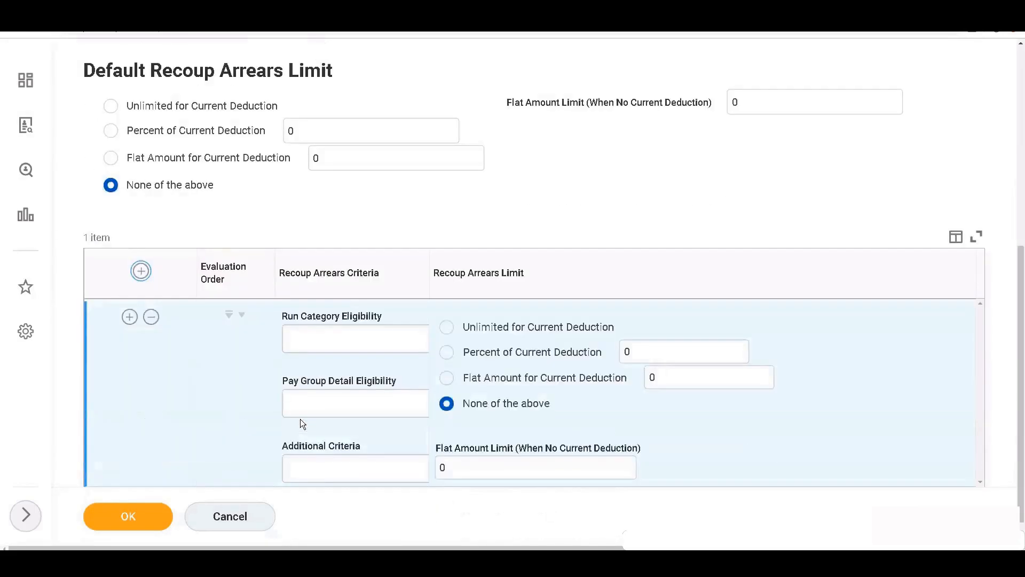
{"action": "left_click", "coordinate": [324, 346]}
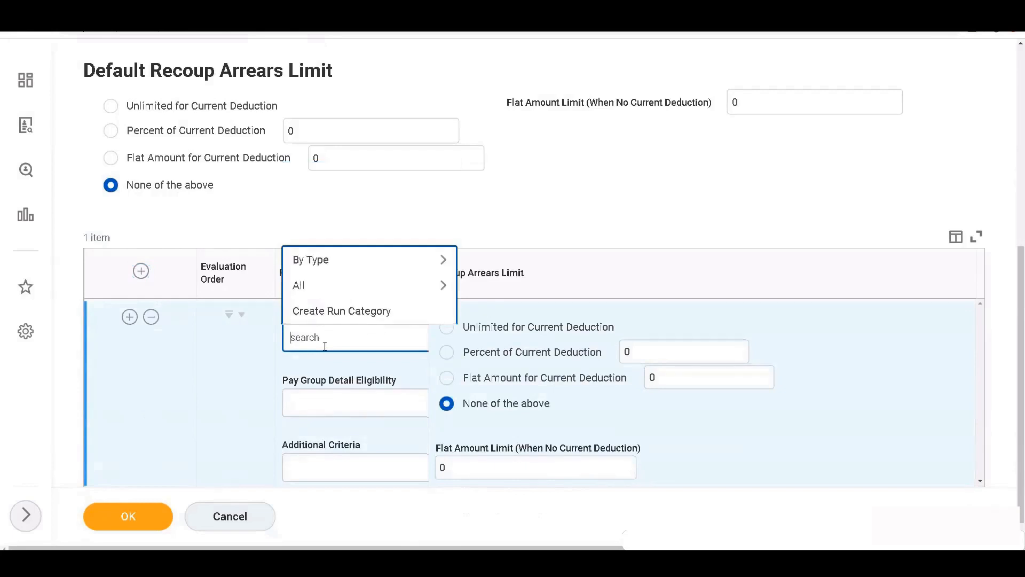
{"action": "type", "text": "Regular"}
{"action": "key", "text": "Return"}
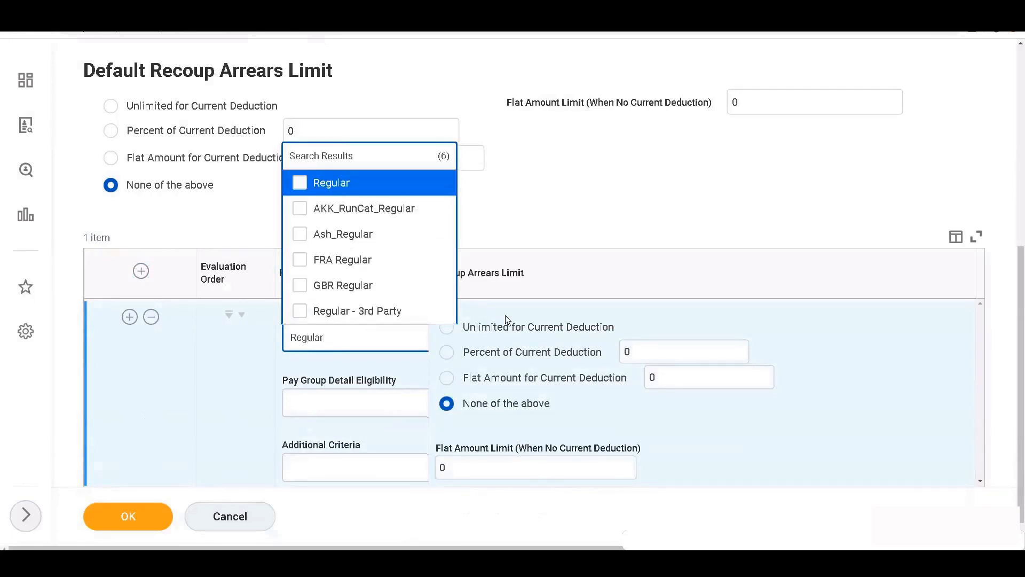
{"action": "left_click", "coordinate": [298, 184]}
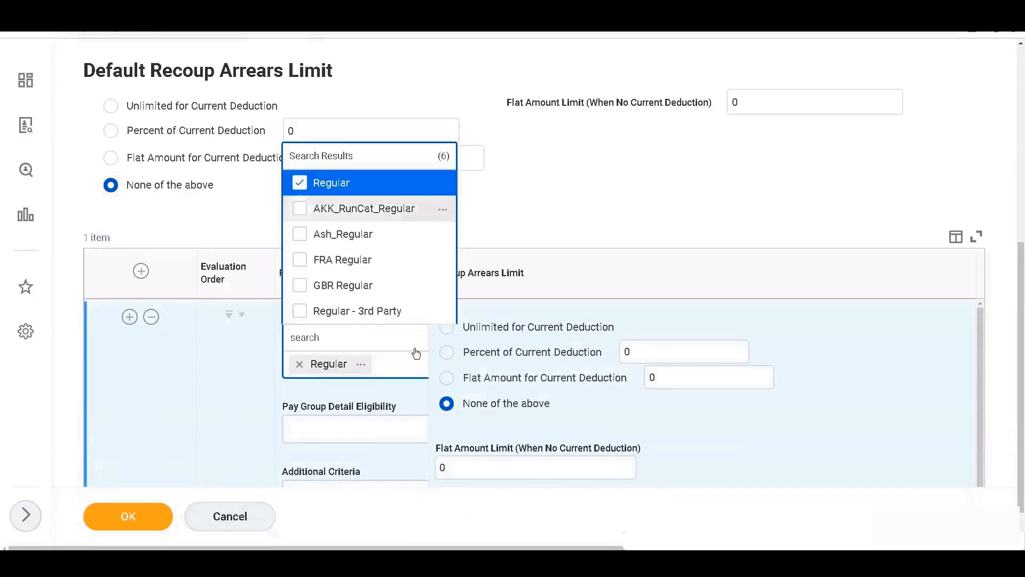
Step: Choose Percent of Current Deduction as the recoup arrears limit of the Regular criteria row, and review the deduction's arrears settings
{"action": "left_click", "coordinate": [685, 358]}
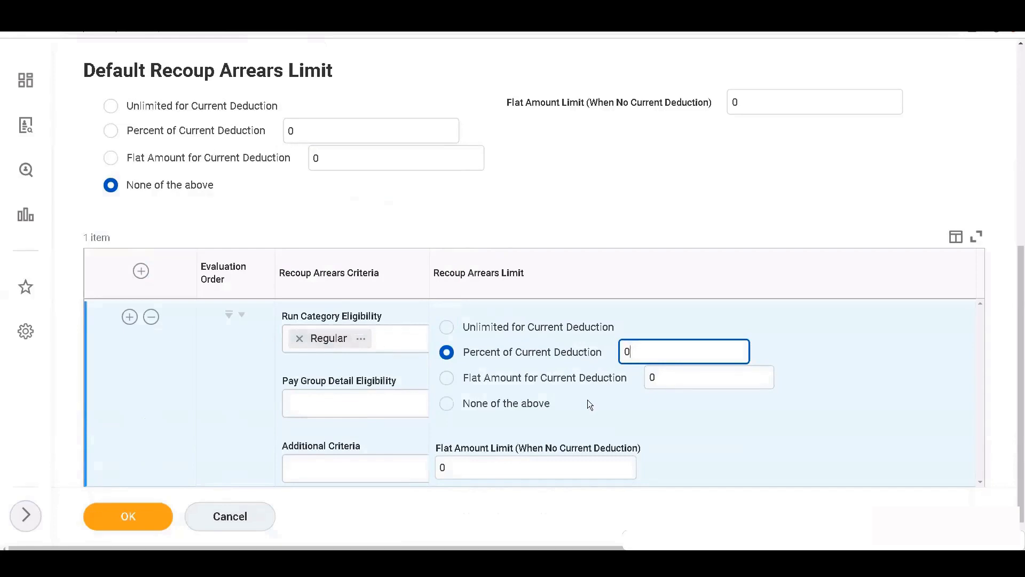
{"action": "scroll", "coordinate": [299, 454], "scroll_direction": "down", "scroll_amount": 1}
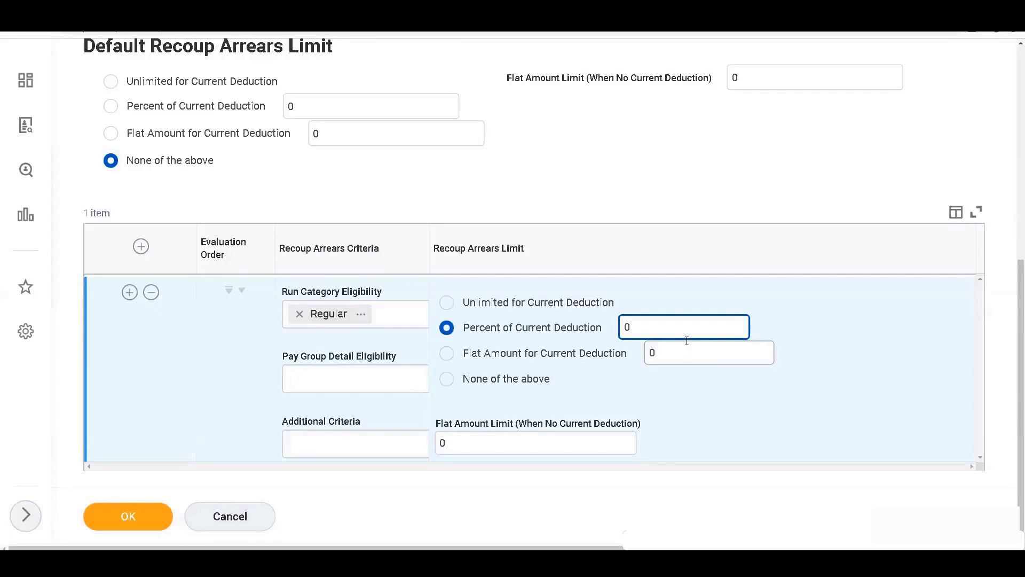
{"action": "scroll", "coordinate": [687, 341], "scroll_direction": "up", "scroll_amount": 5}
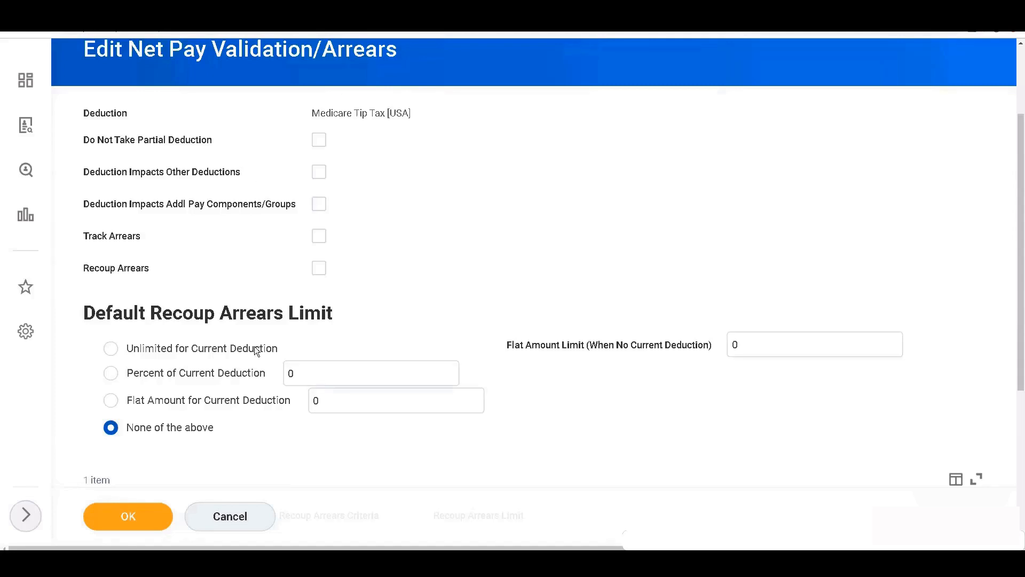
{"action": "scroll", "coordinate": [254, 350], "scroll_direction": "down", "scroll_amount": 5}
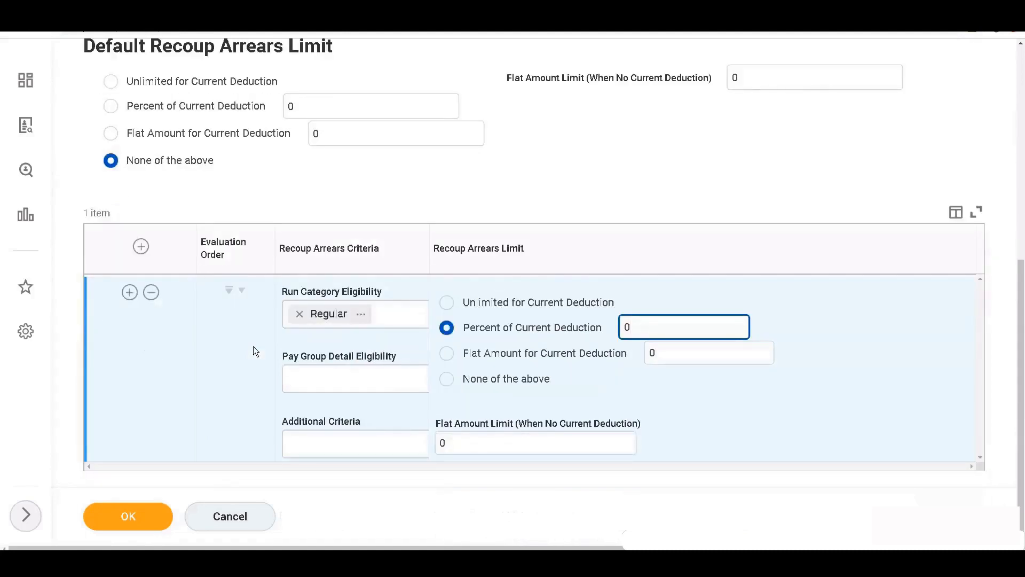
Step: Search for "Record" and open the Record US Withholding Order for Worker task
{"action": "scroll", "coordinate": [253, 346], "scroll_direction": "up", "scroll_amount": 7}
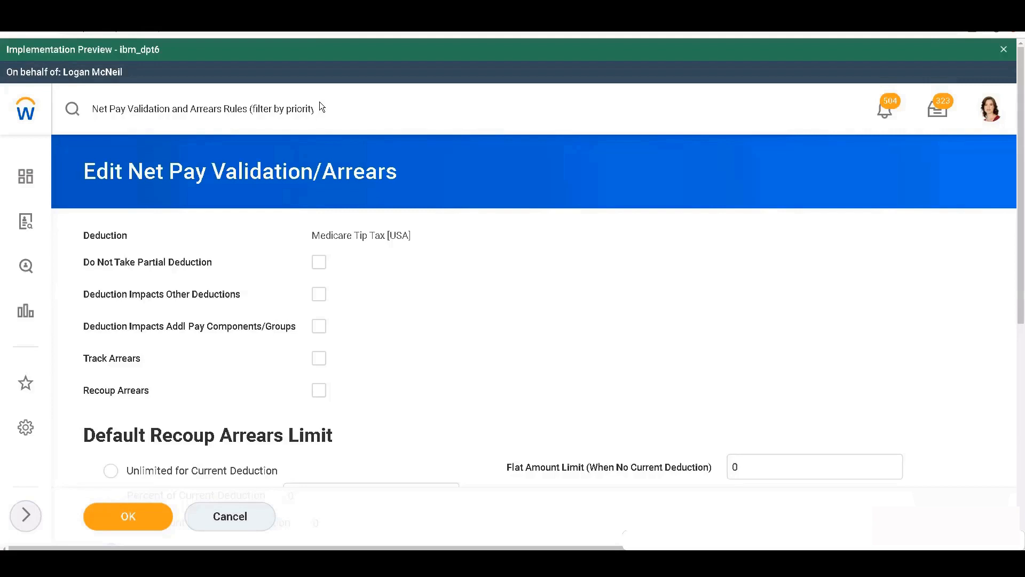
{"action": "left_click_drag", "start_coordinate": [315, 108], "coordinate": [34, 116]}
{"action": "key", "text": "BackSpace"}
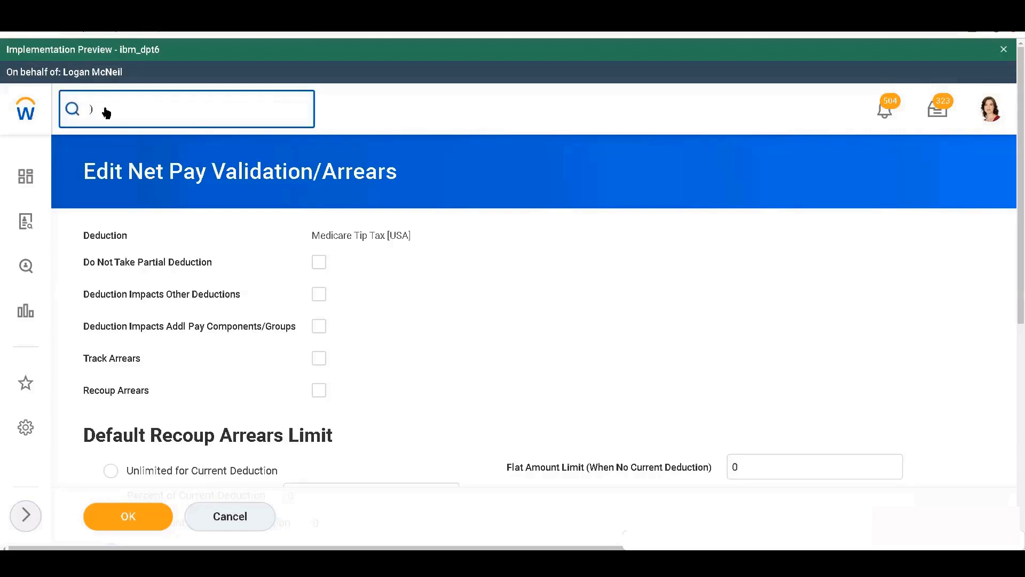
{"action": "key", "text": "BackSpace"}
{"action": "type", "text": "Record"}
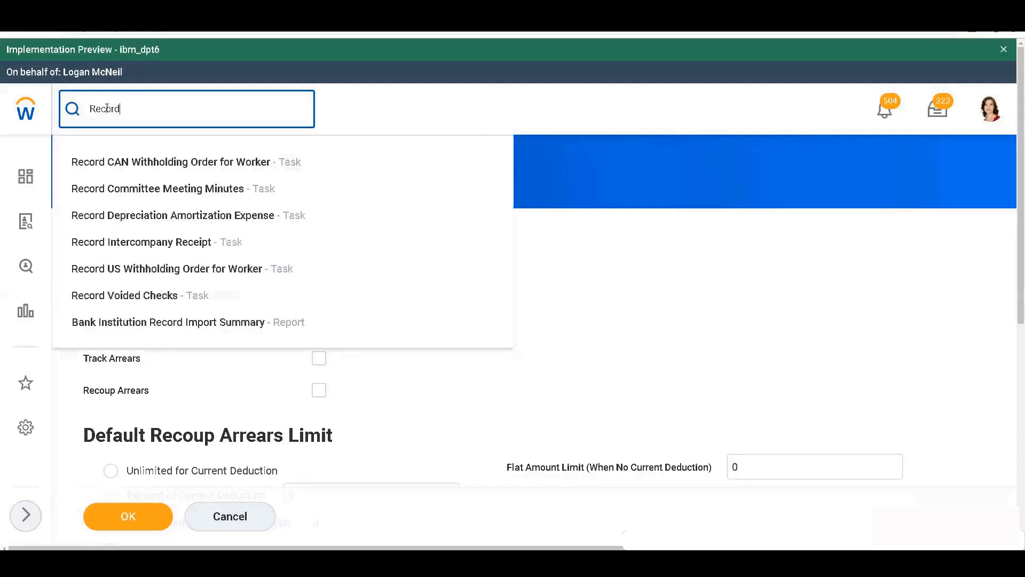
{"action": "left_click", "coordinate": [123, 269]}
{"action": "left_click", "coordinate": [408, 334]}
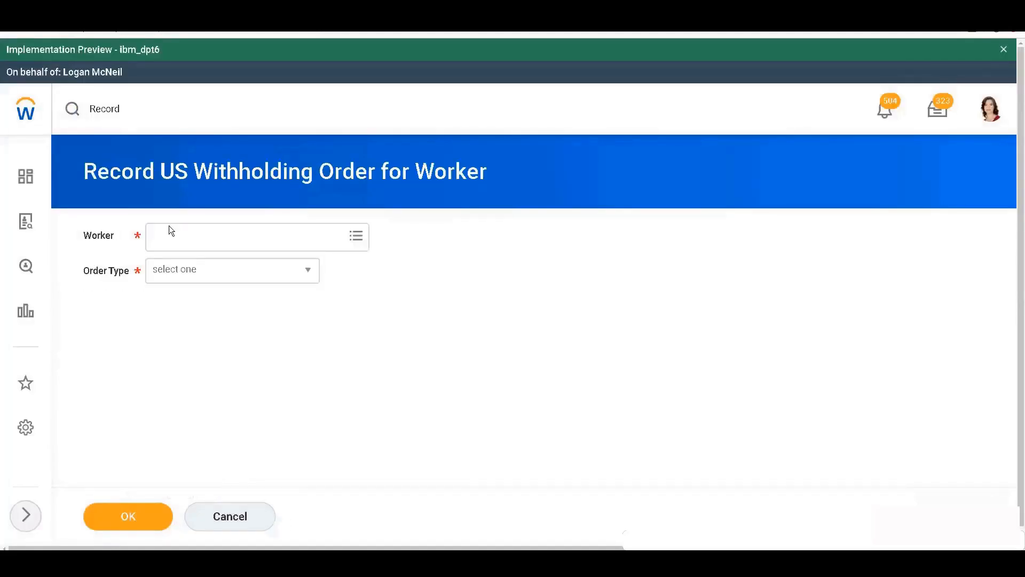
Step: Start a withholding order for the employee with Federal Tax Levy (USA) as the Order Type
{"action": "left_click", "coordinate": [167, 232]}
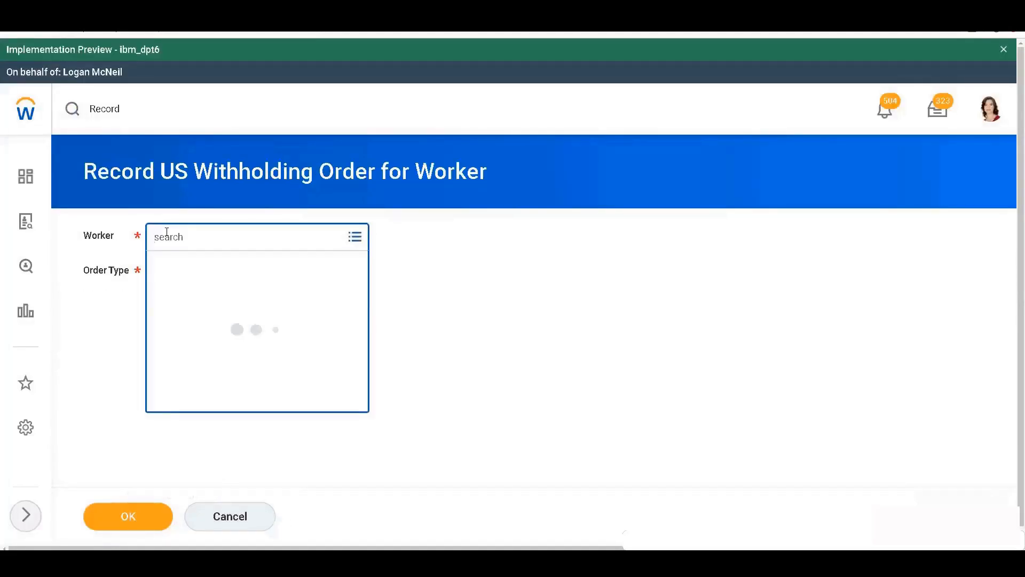
{"action": "type", "text": "Joshua"}
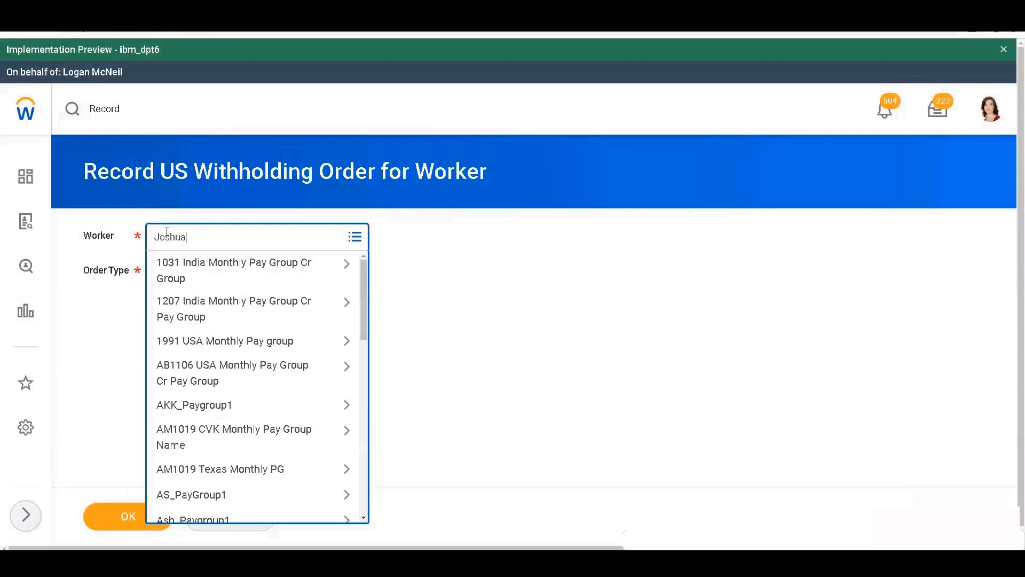
{"action": "key", "text": "Return"}
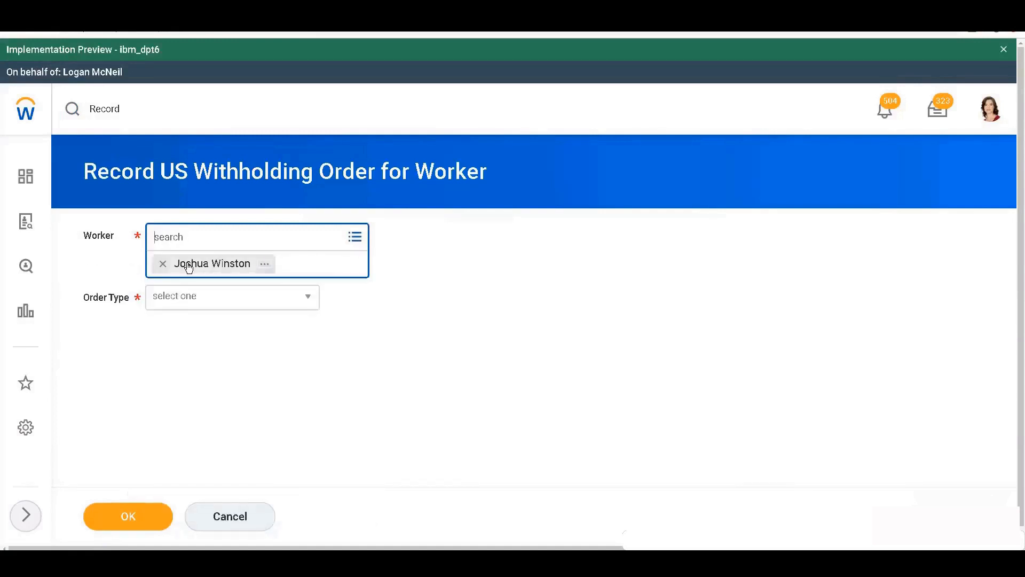
{"action": "left_click", "coordinate": [182, 269]}
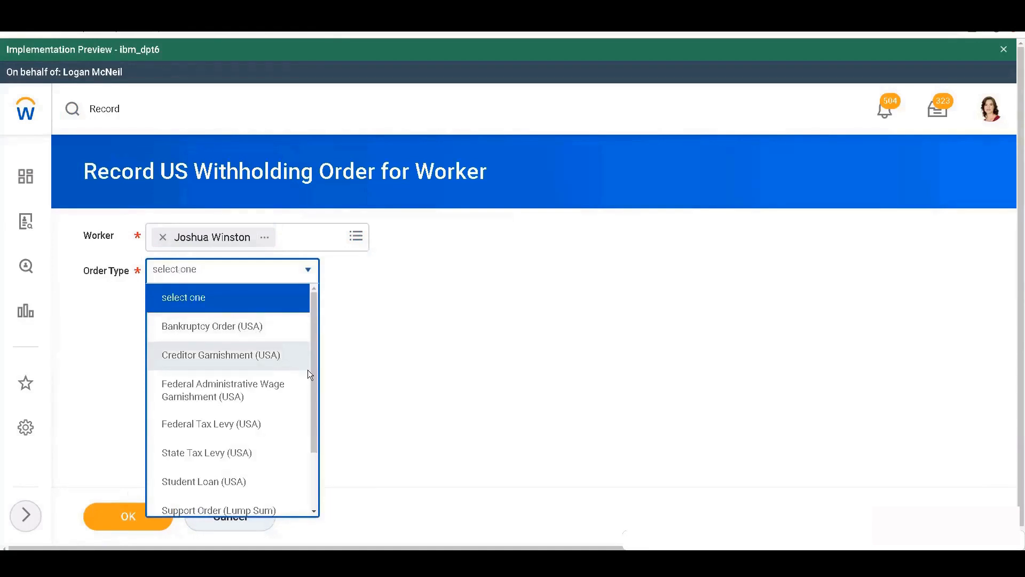
{"action": "left_click_drag", "start_coordinate": [312, 386], "coordinate": [312, 422]}
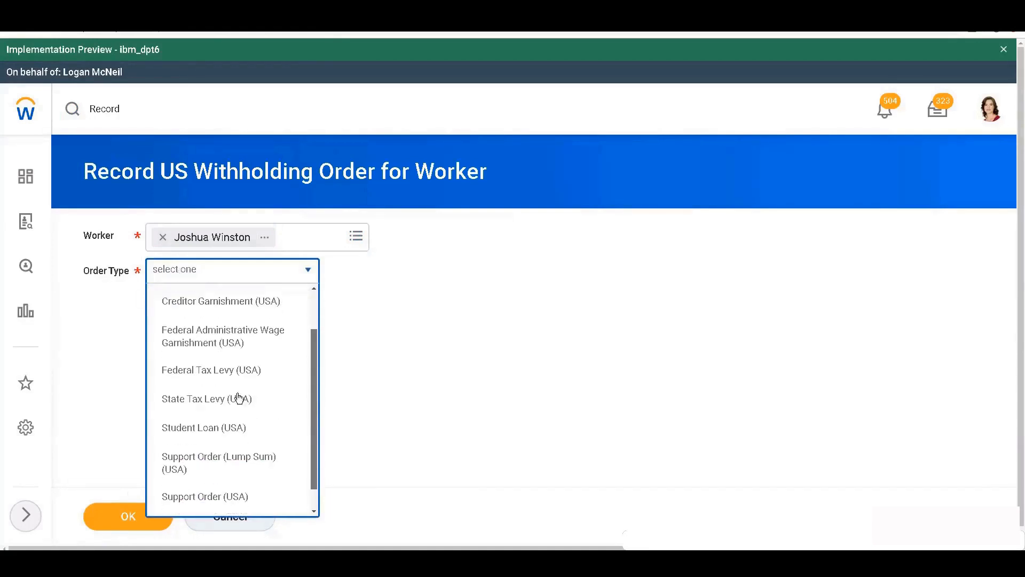
{"action": "left_click", "coordinate": [208, 374]}
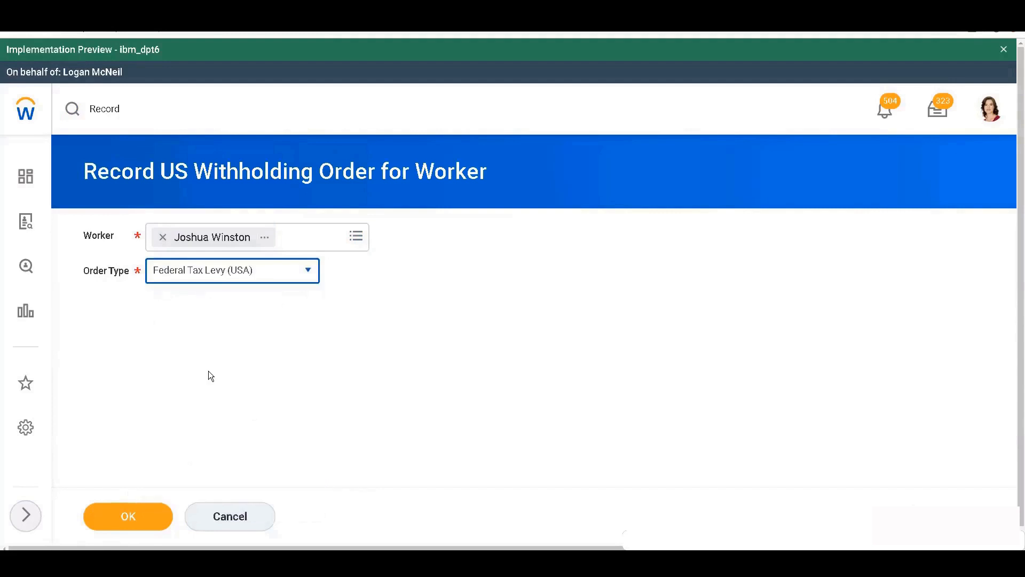
{"action": "left_click", "coordinate": [131, 514]}
{"action": "left_click", "coordinate": [131, 511]}
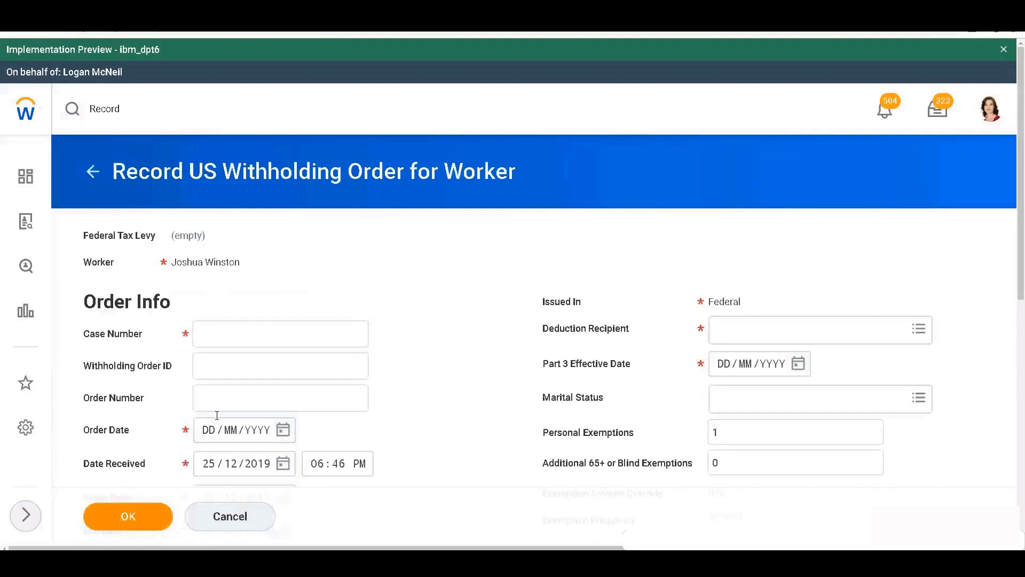
Step: Examine the federal tax levy order's dates, pay period amount, debt and exemption fields, and cancel the order
{"action": "scroll", "coordinate": [224, 414], "scroll_direction": "down", "scroll_amount": 1}
{"action": "scroll", "coordinate": [221, 416], "scroll_direction": "down", "scroll_amount": 4}
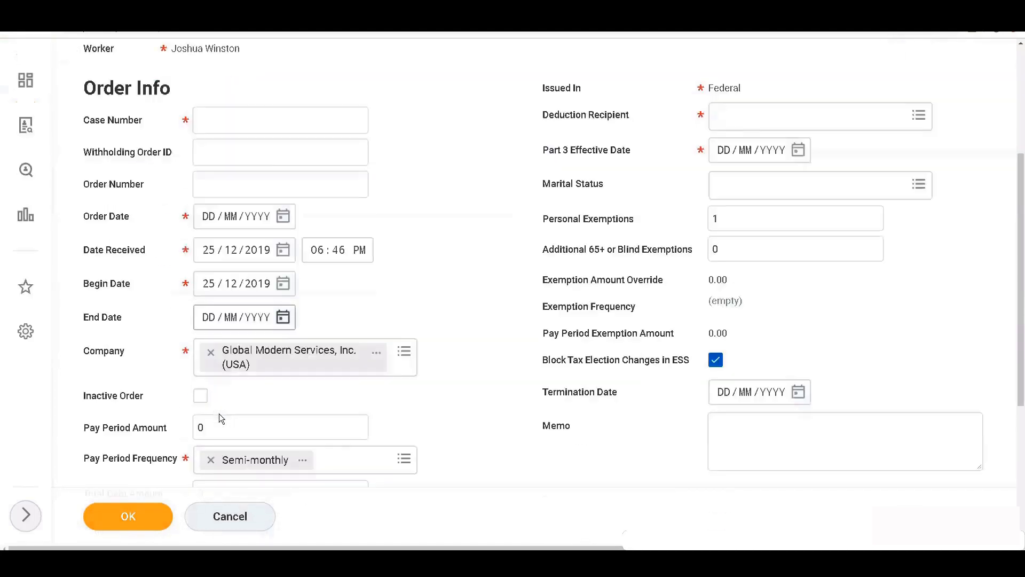
{"action": "scroll", "coordinate": [220, 416], "scroll_direction": "down", "scroll_amount": 1}
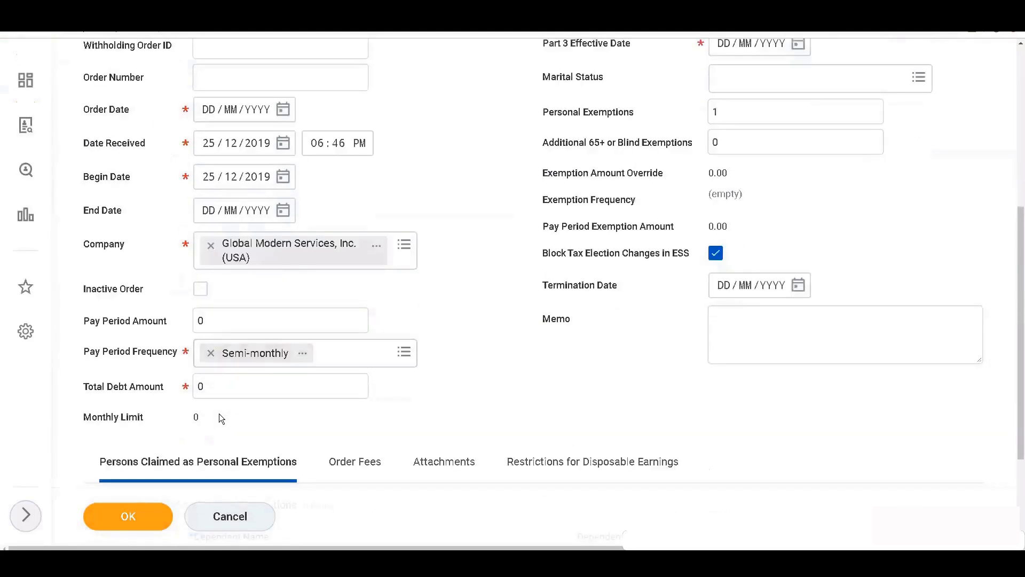
{"action": "left_click", "coordinate": [227, 312]}
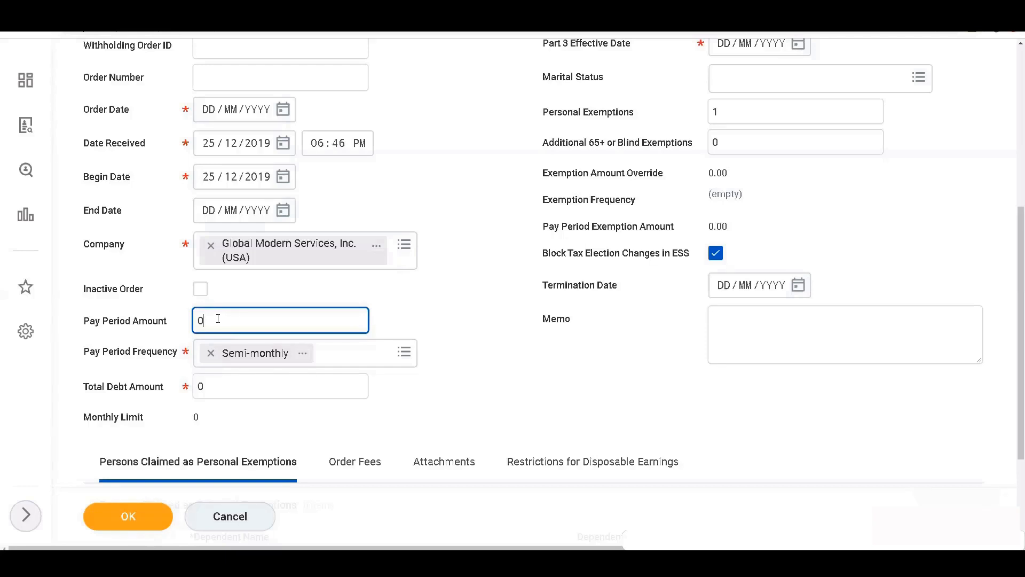
{"action": "scroll", "coordinate": [218, 319], "scroll_direction": "up", "scroll_amount": 3}
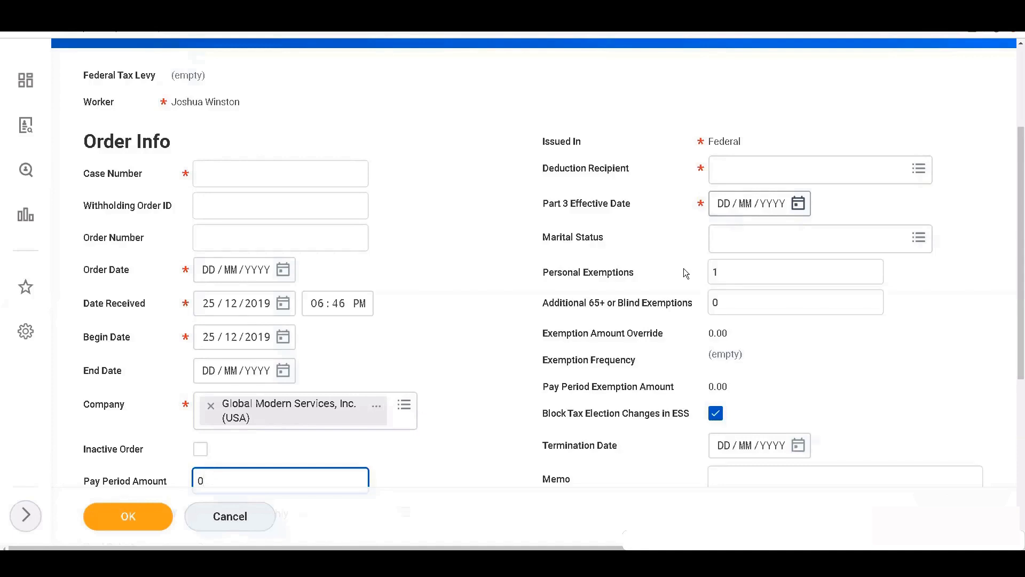
{"action": "scroll", "coordinate": [687, 247], "scroll_direction": "down", "scroll_amount": 3}
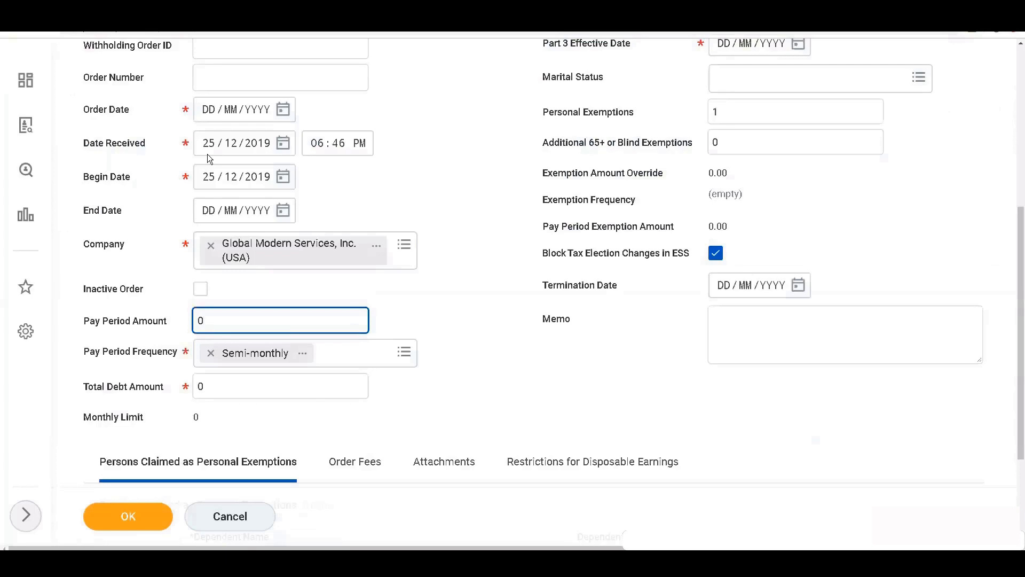
{"action": "scroll", "coordinate": [209, 159], "scroll_direction": "up", "scroll_amount": 1}
{"action": "scroll", "coordinate": [208, 160], "scroll_direction": "up", "scroll_amount": 5}
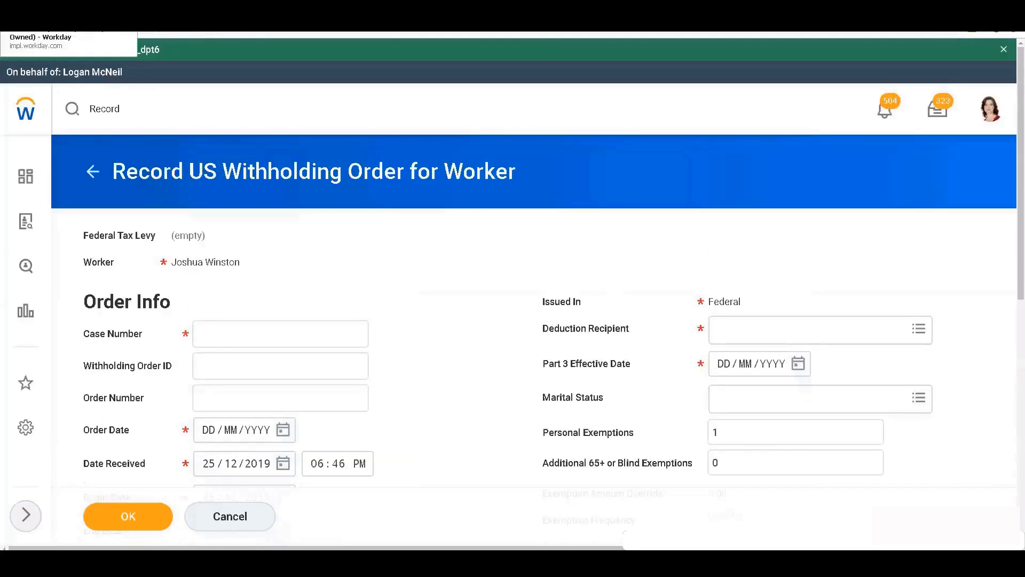
{"action": "left_click", "coordinate": [231, 523]}
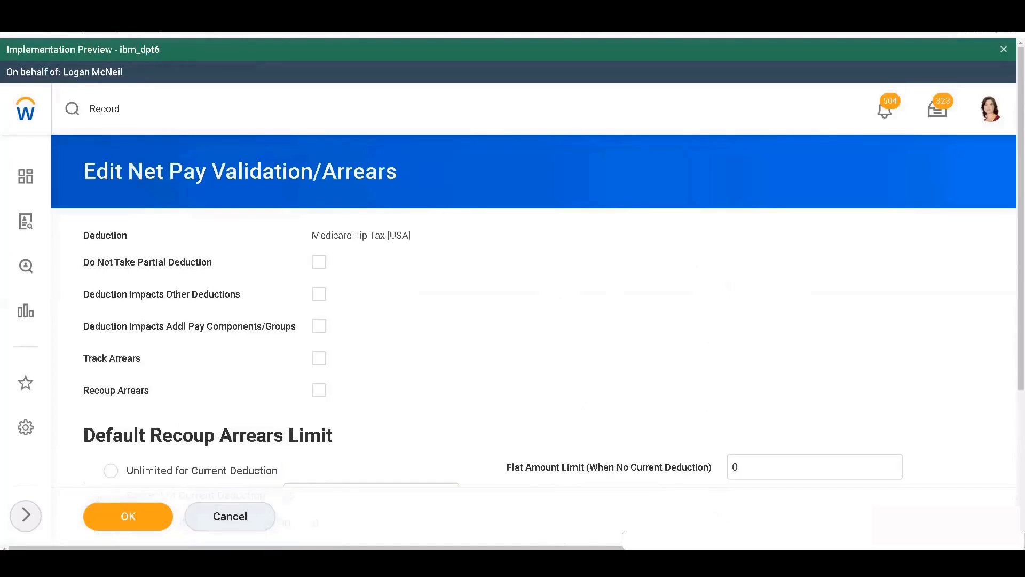
Step: Reopen the Record US Withholding Order for Worker task for another order
{"action": "key", "text": "ctrl+Tab"}
{"action": "key", "text": "ctrl+shift+Tab"}
{"action": "left_click", "coordinate": [148, 113]}
{"action": "type", "text": "Federa"}
{"action": "key", "text": "BackSpace"}
{"action": "key", "text": "BackSpace"}
{"action": "key", "text": "BackSpace"}
{"action": "key", "text": "BackSpace"}
{"action": "key", "text": "BackSpace"}
{"action": "key", "text": "BackSpace"}
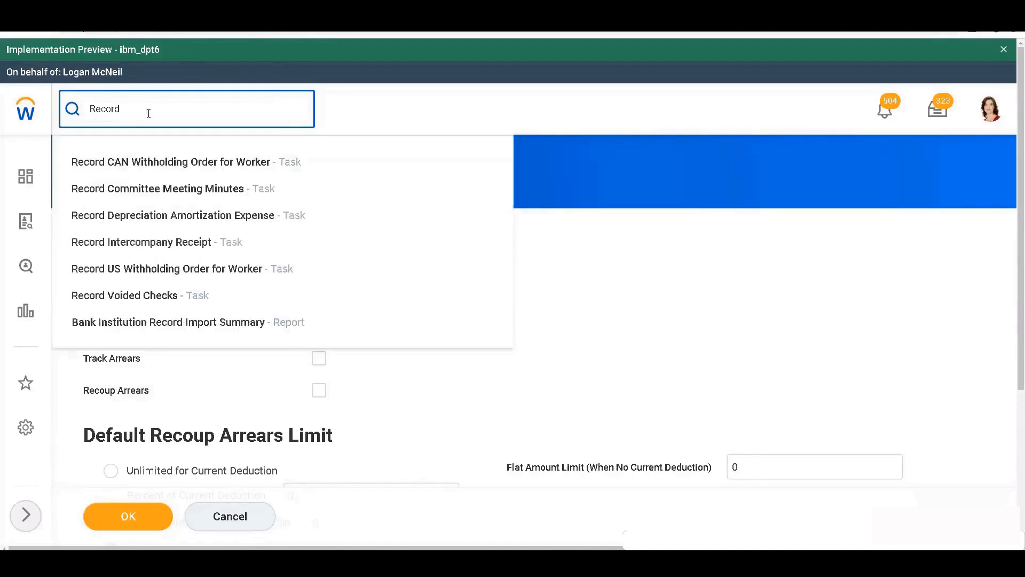
{"action": "left_click", "coordinate": [130, 270]}
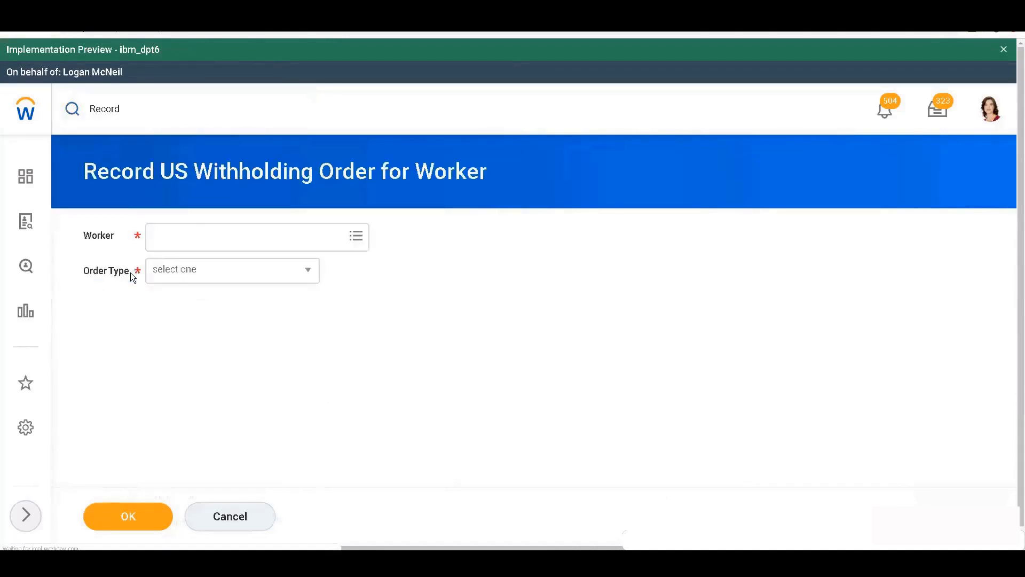
Step: Start a withholding order for the same employee with State Tax Levy (USA) as the Order Type
{"action": "left_click", "coordinate": [182, 234]}
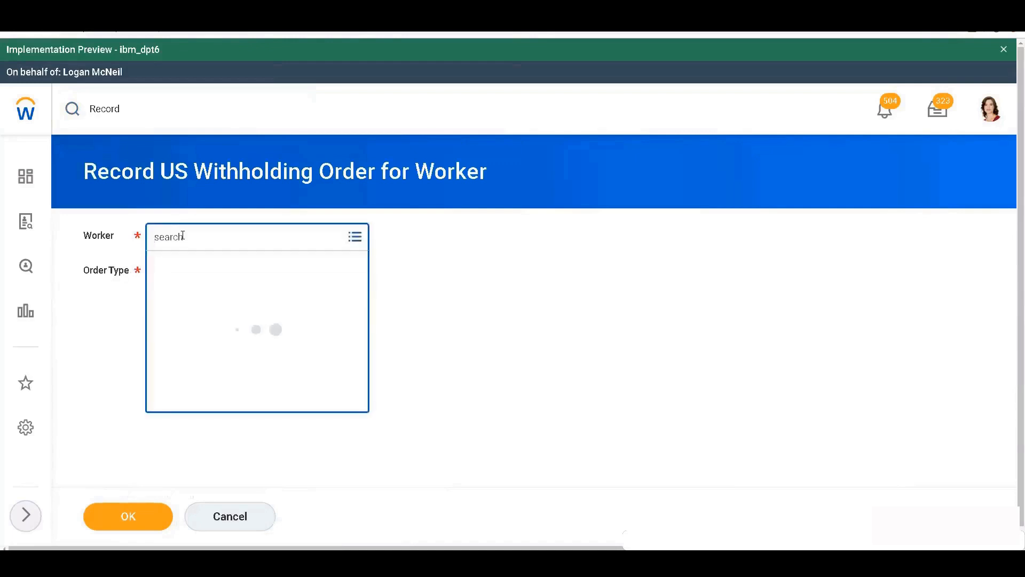
{"action": "type", "text": "Joshue"}
{"action": "key", "text": "BackSpace"}
{"action": "type", "text": "a"}
{"action": "key", "text": "Return"}
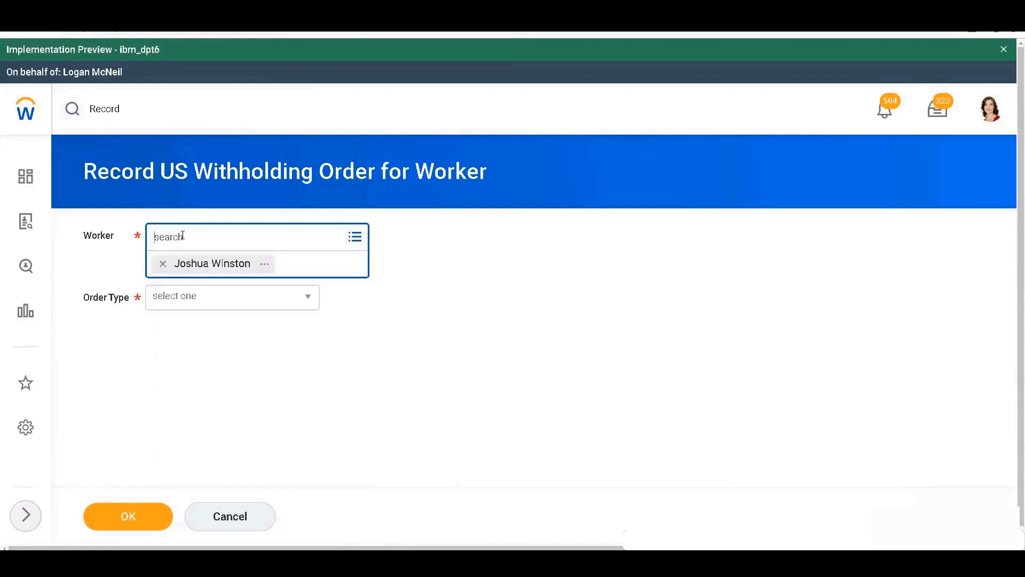
{"action": "left_click", "coordinate": [192, 274]}
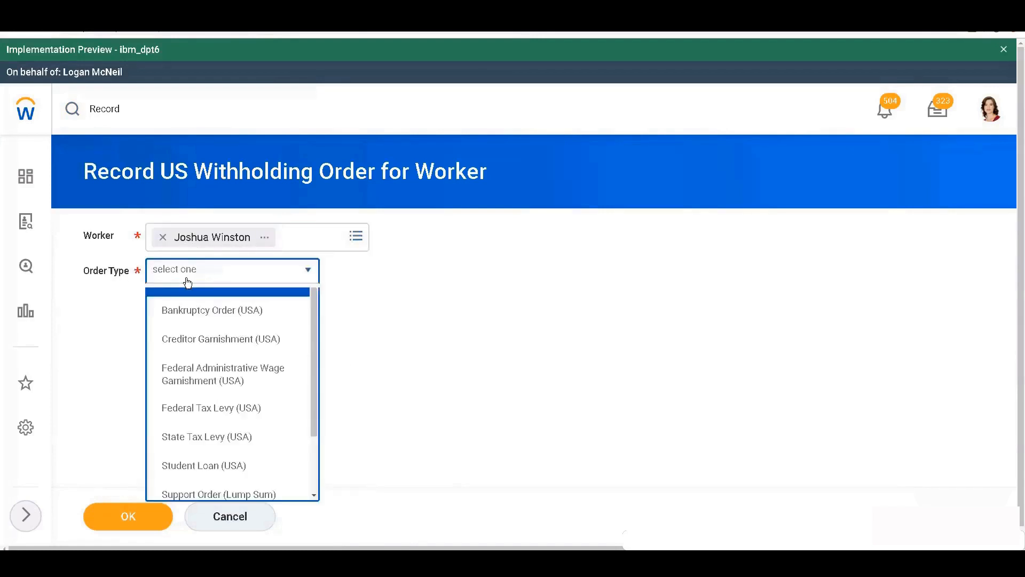
{"action": "left_click_drag", "start_coordinate": [312, 368], "coordinate": [313, 431]}
{"action": "left_click", "coordinate": [217, 381]}
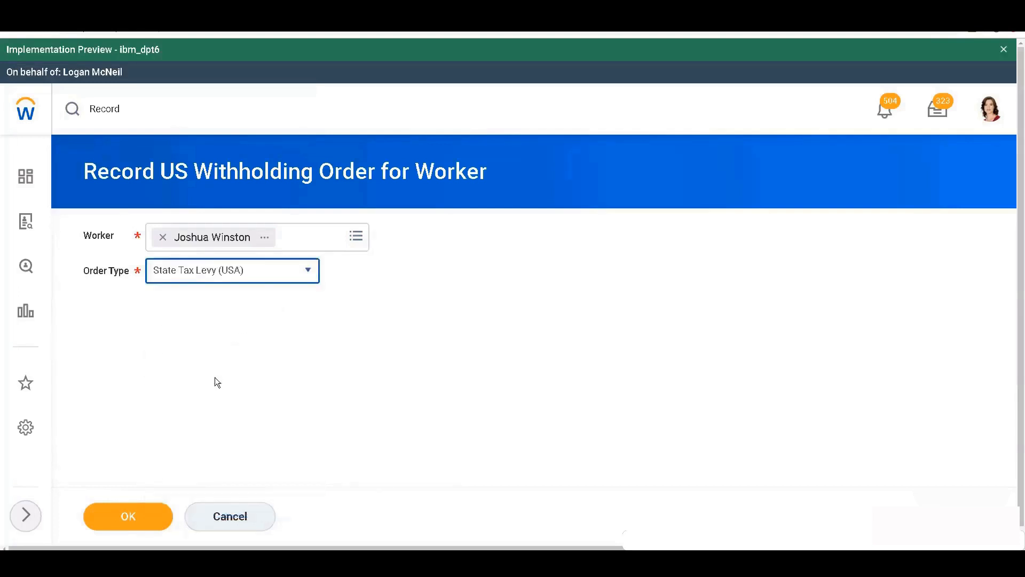
{"action": "left_click", "coordinate": [126, 515]}
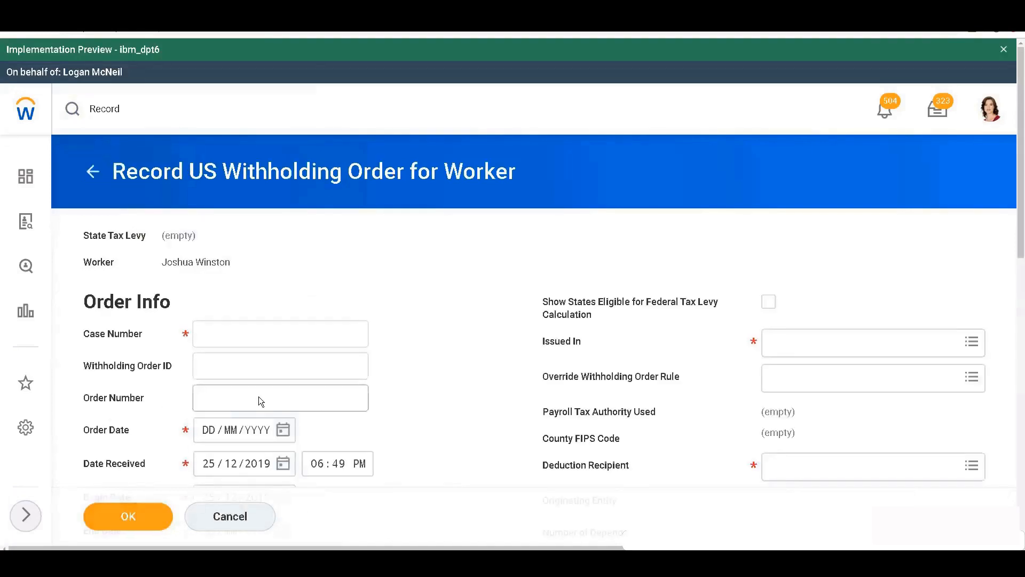
Step: Examine the state tax levy order's dates, amount type, pay period and exemption fields, and cancel the order
{"action": "scroll", "coordinate": [259, 396], "scroll_direction": "down", "scroll_amount": 1}
{"action": "scroll", "coordinate": [259, 397], "scroll_direction": "down", "scroll_amount": 1}
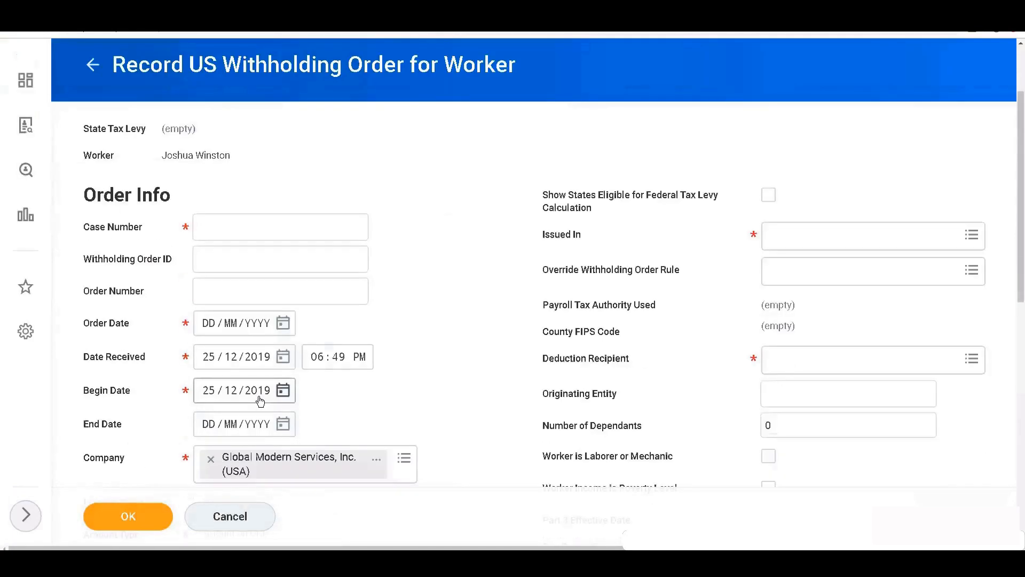
{"action": "scroll", "coordinate": [259, 401], "scroll_direction": "down", "scroll_amount": 2}
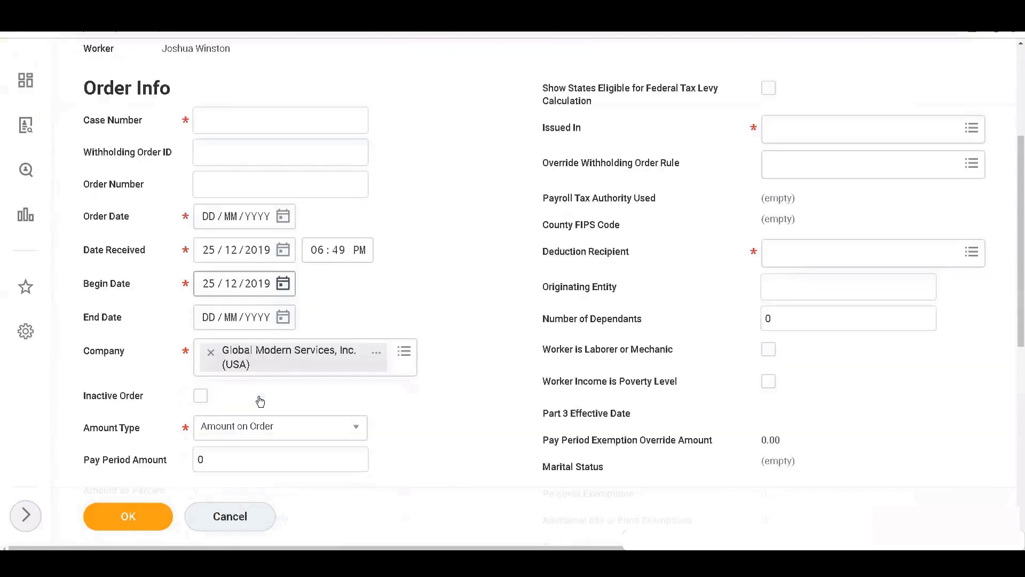
{"action": "scroll", "coordinate": [259, 401], "scroll_direction": "down", "scroll_amount": 3}
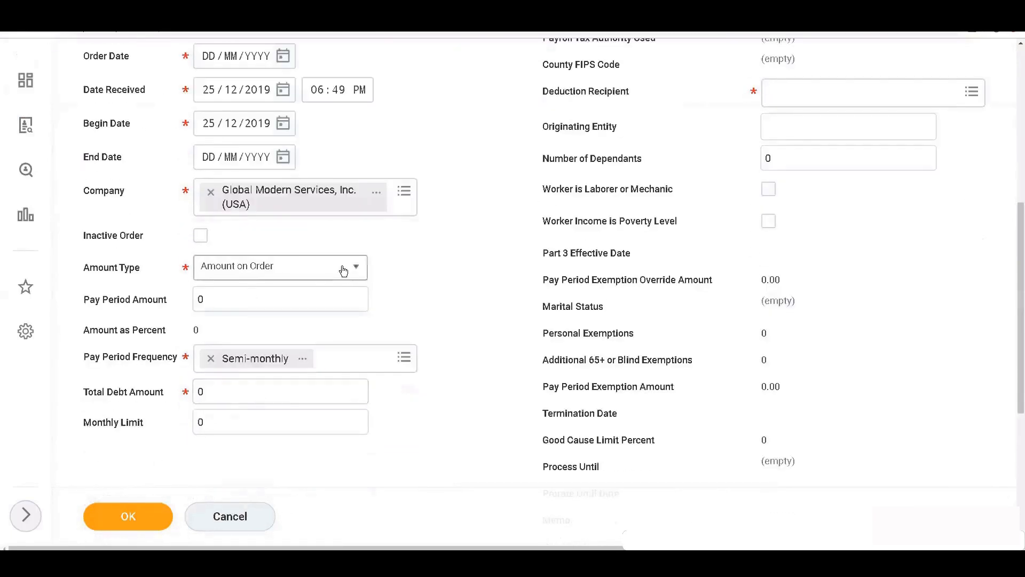
{"action": "left_click", "coordinate": [360, 273]}
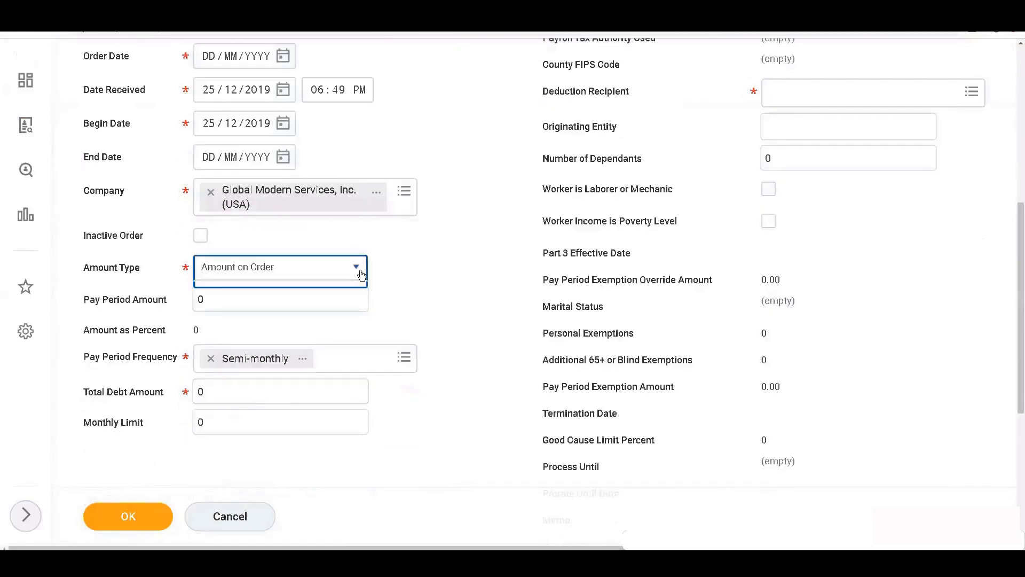
{"action": "left_click", "coordinate": [414, 282]}
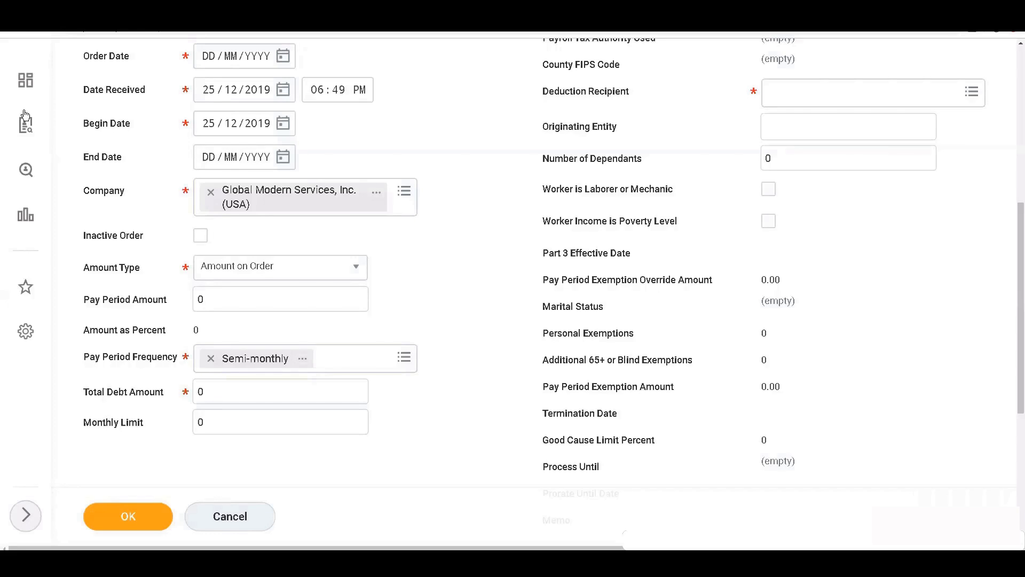
{"action": "scroll", "coordinate": [237, 131], "scroll_direction": "up", "scroll_amount": 5}
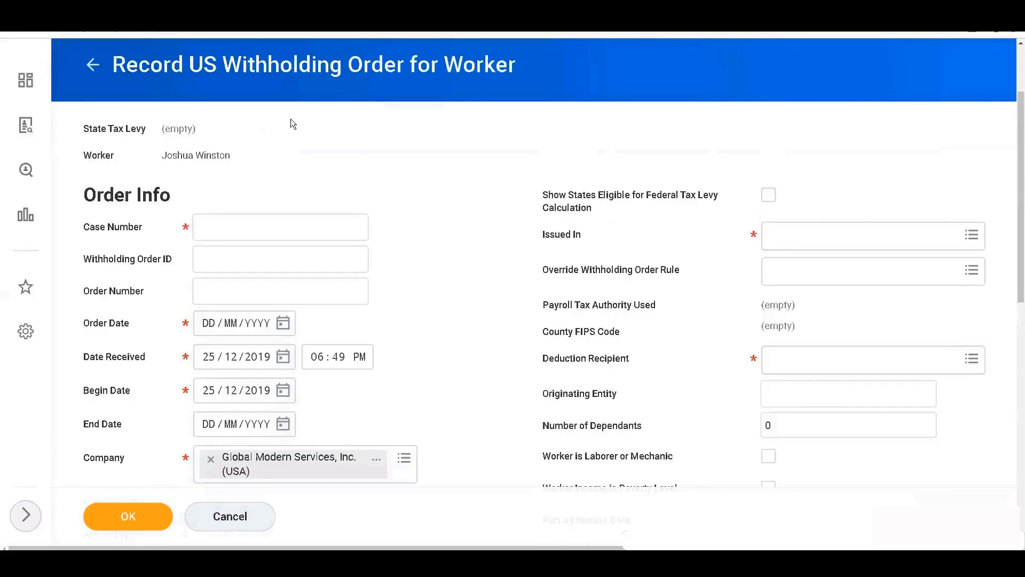
{"action": "scroll", "coordinate": [291, 120], "scroll_direction": "up", "scroll_amount": 2}
{"action": "left_click", "coordinate": [223, 520]}
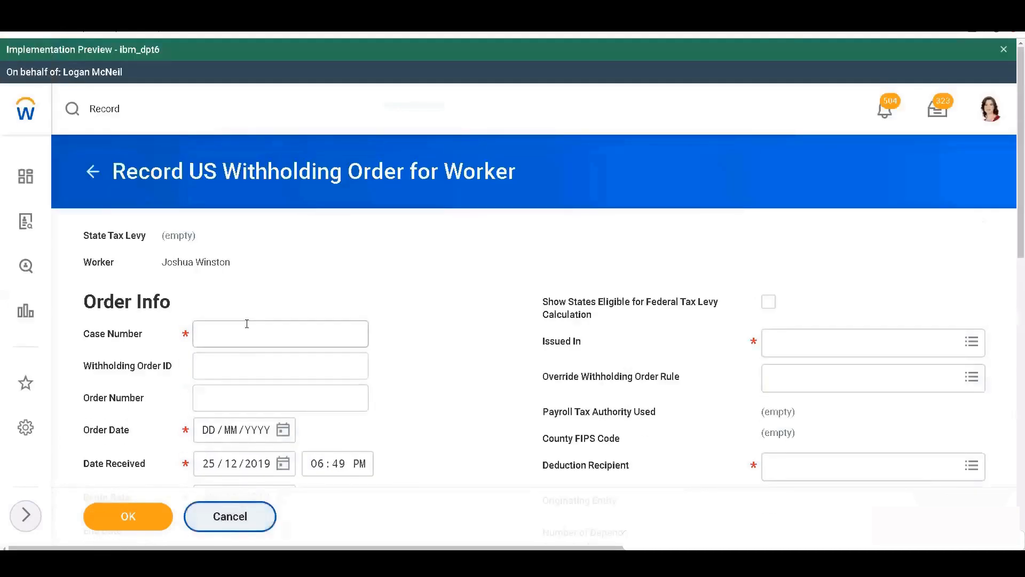
Step: Search for the employee by first name and open the employee's profile
{"action": "left_click", "coordinate": [140, 117]}
{"action": "key", "text": "BackSpace"}
{"action": "key", "text": "BackSpace"}
{"action": "key", "text": "BackSpace"}
{"action": "key", "text": "BackSpace"}
{"action": "key", "text": "BackSpace"}
{"action": "key", "text": "BackSpace"}
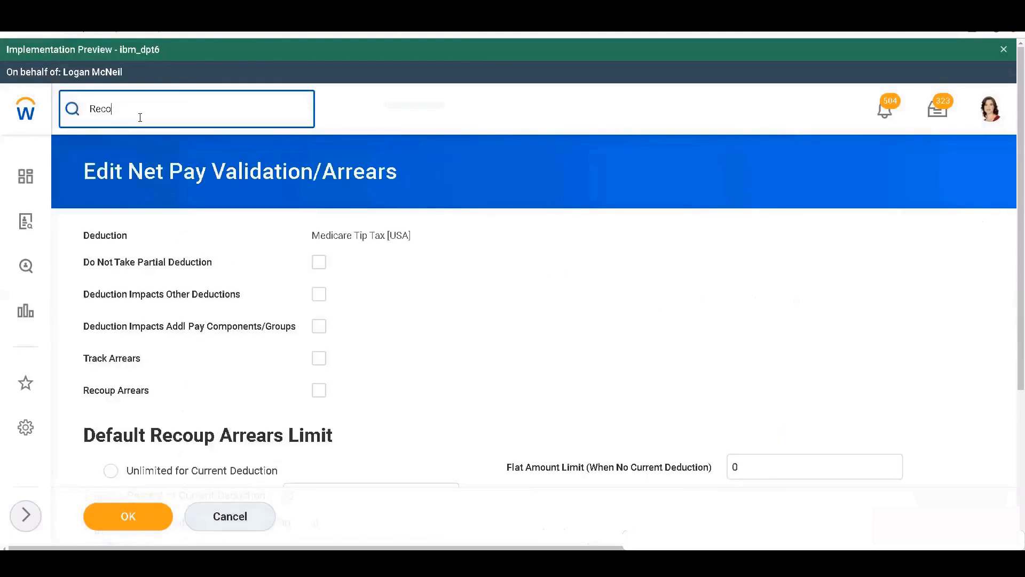
{"action": "type", "text": "Joshua"}
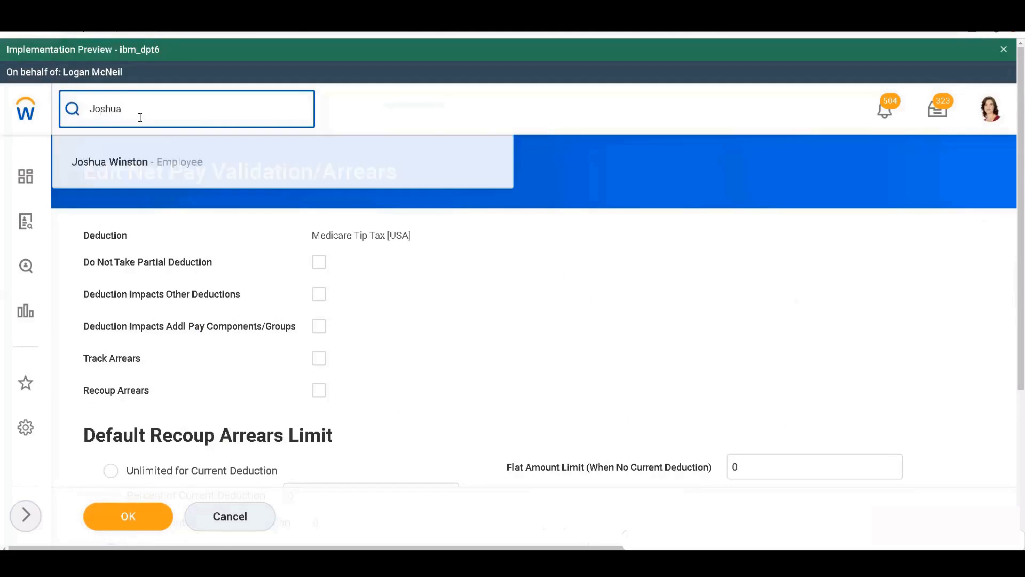
{"action": "left_click", "coordinate": [121, 170]}
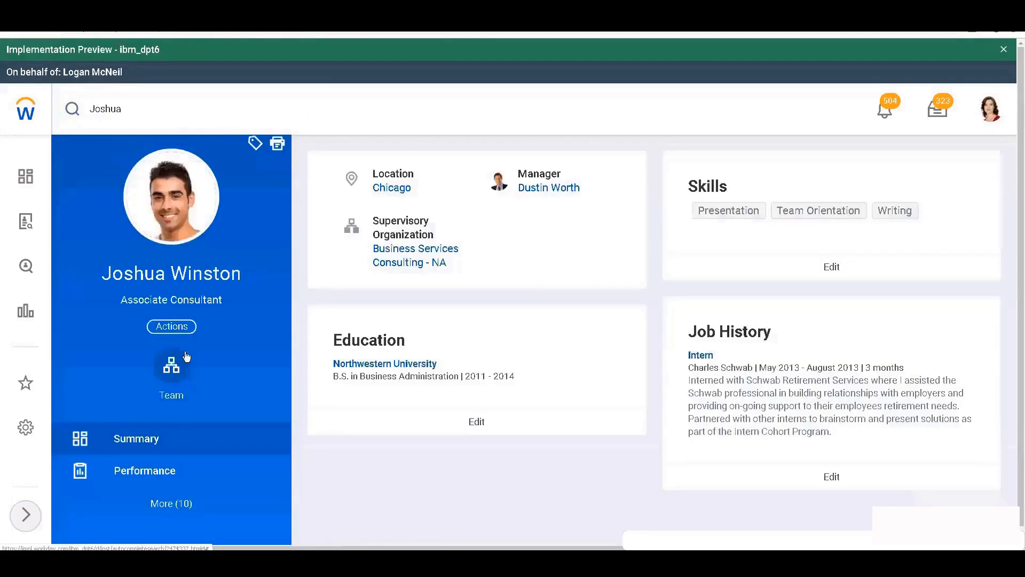
Step: Open the worker's list of withholding orders from the payroll actions on the profile
{"action": "scroll", "coordinate": [184, 353], "scroll_direction": "down", "scroll_amount": 1}
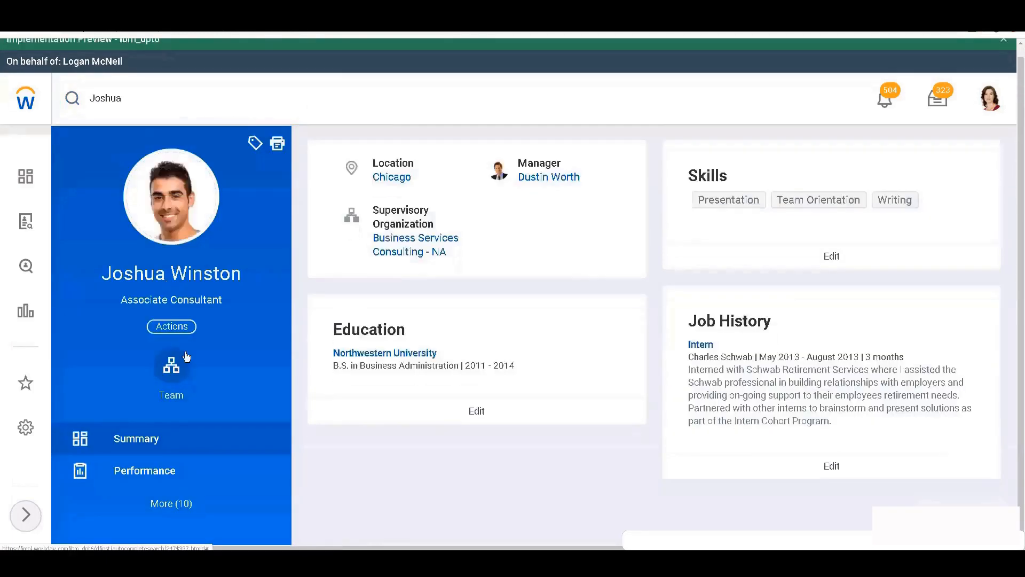
{"action": "left_click", "coordinate": [163, 319]}
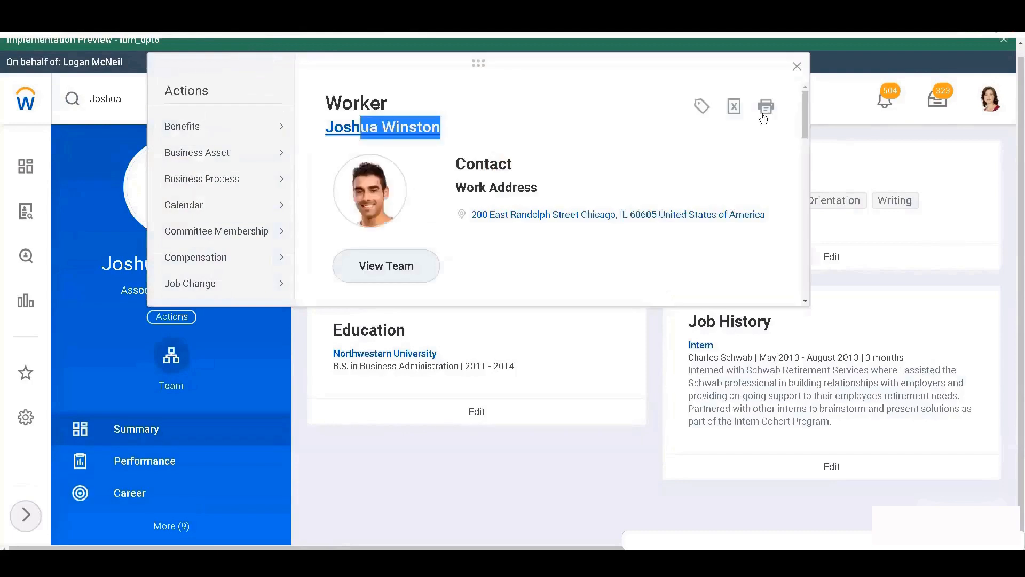
{"action": "scroll", "coordinate": [801, 128], "scroll_direction": "down", "scroll_amount": 2}
{"action": "scroll", "coordinate": [794, 156], "scroll_direction": "down", "scroll_amount": 4}
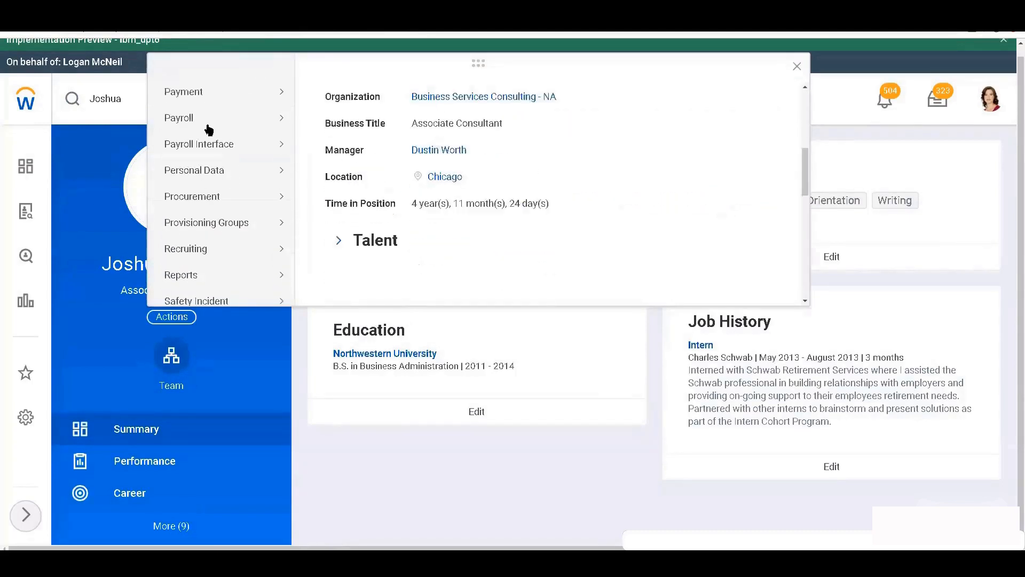
{"action": "mouse_move", "coordinate": [211, 123]}
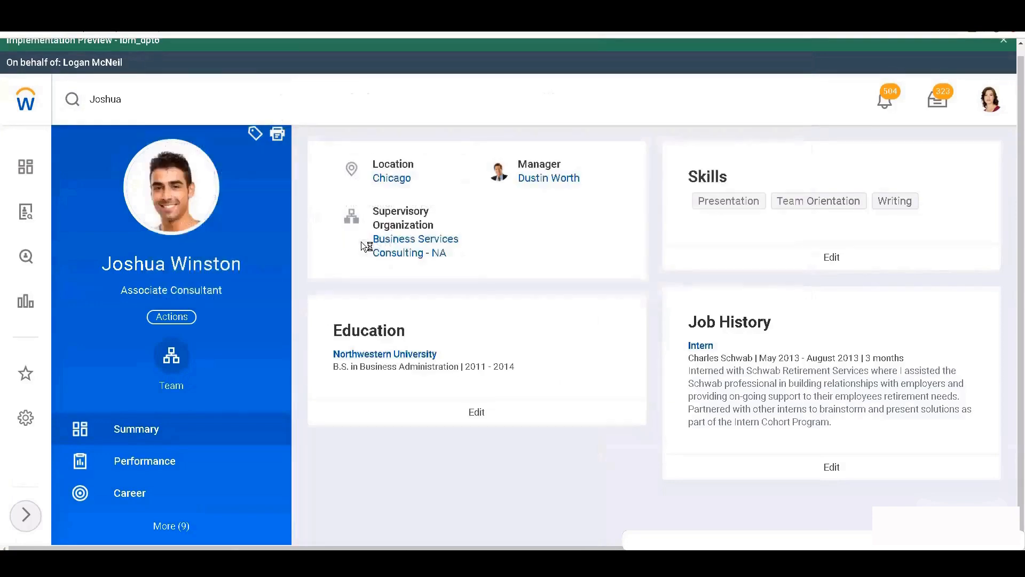
{"action": "scroll", "coordinate": [361, 241], "scroll_direction": "down", "scroll_amount": 2}
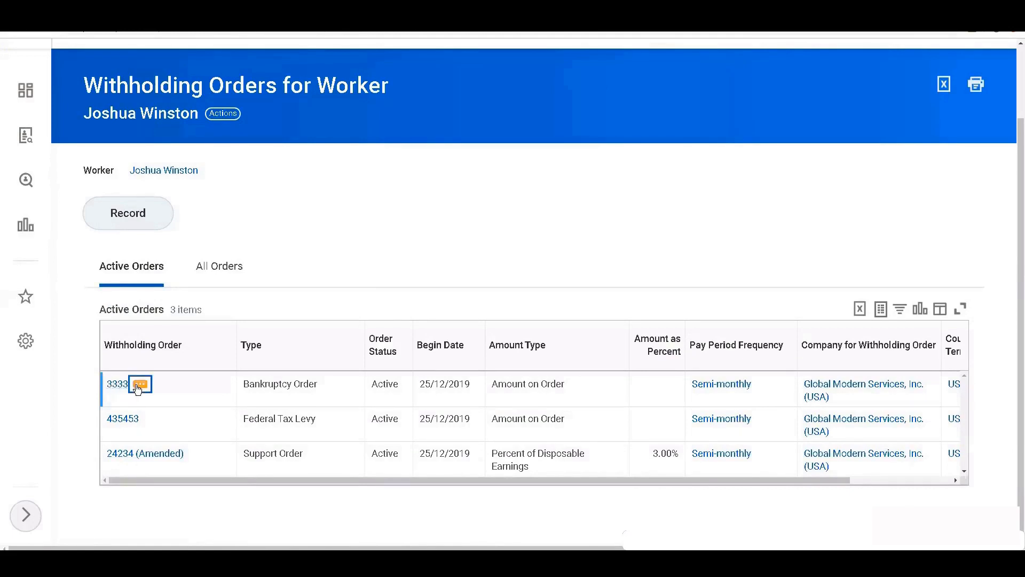
Step: Preview the active bankruptcy order's details and close the preview
{"action": "left_click", "coordinate": [140, 384]}
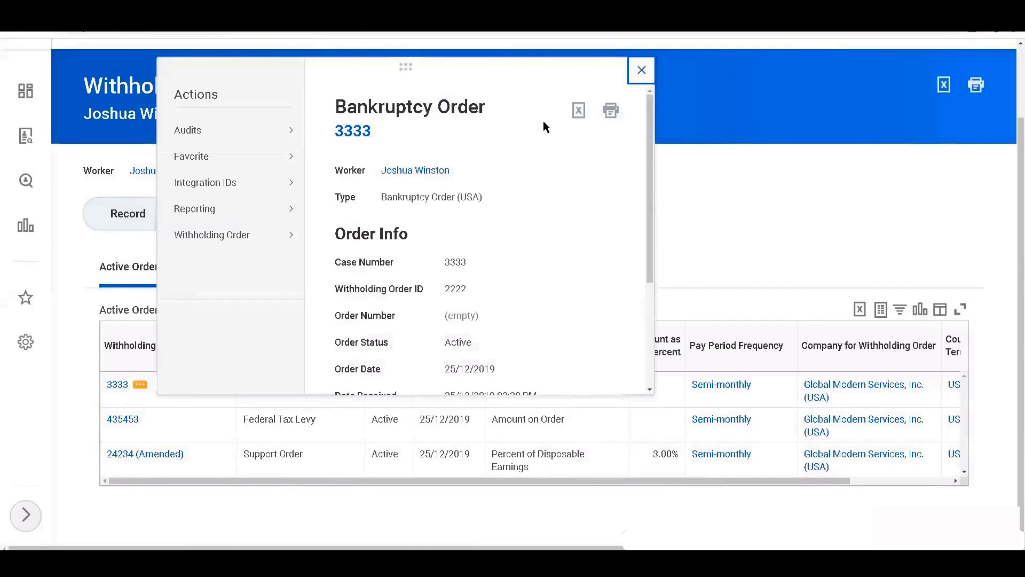
{"action": "scroll", "coordinate": [649, 171], "scroll_direction": "down", "scroll_amount": 1}
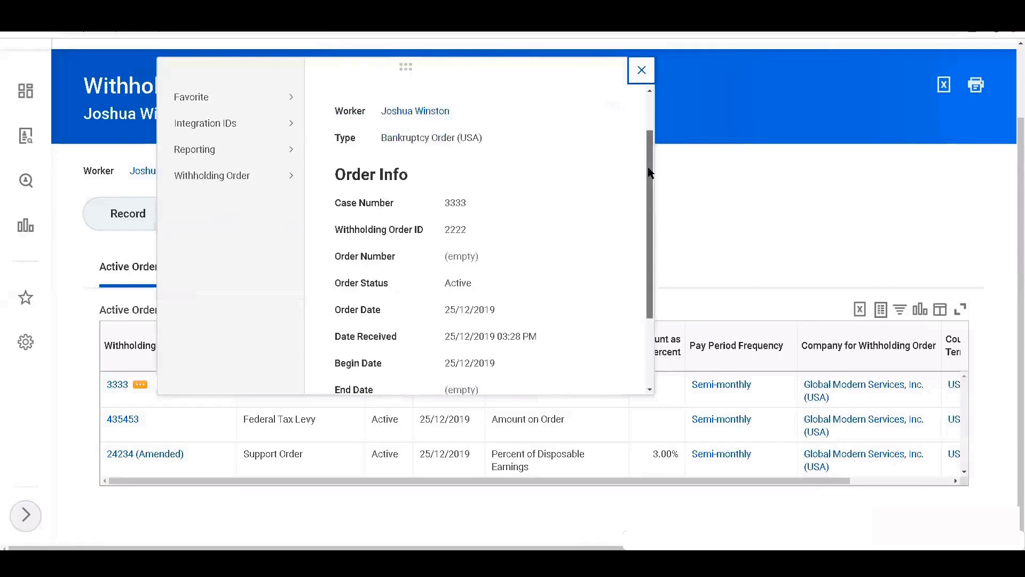
{"action": "scroll", "coordinate": [648, 172], "scroll_direction": "down", "scroll_amount": 1}
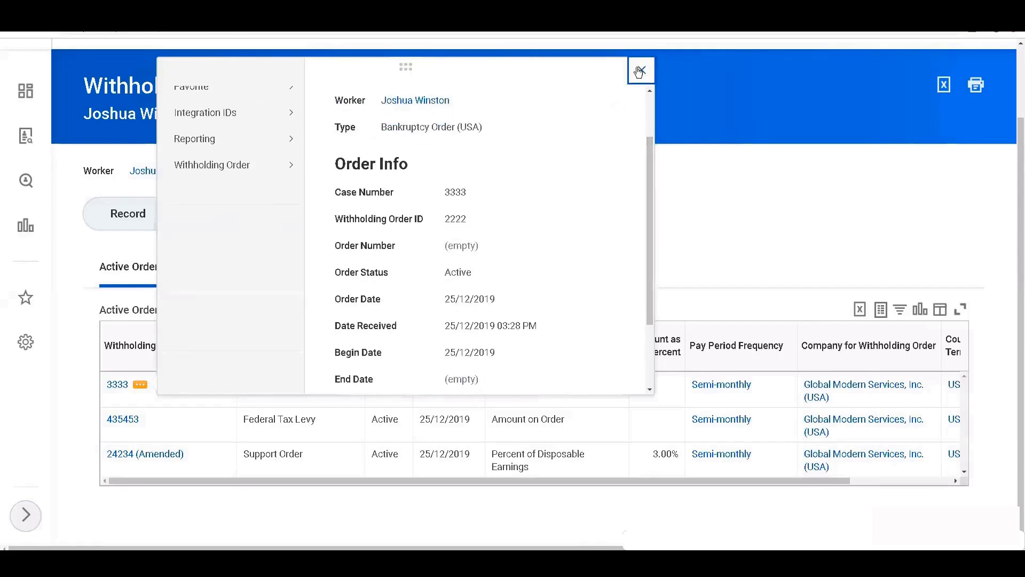
{"action": "left_click", "coordinate": [111, 375]}
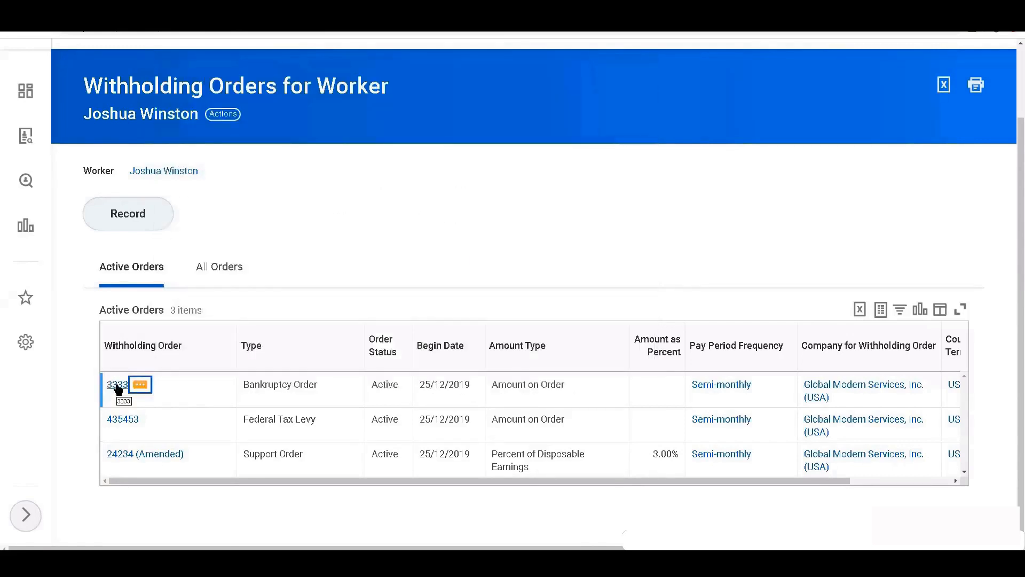
Step: Open the full bankruptcy order and examine its order info, debt amount, monthly limit and order fees
{"action": "left_click", "coordinate": [118, 389]}
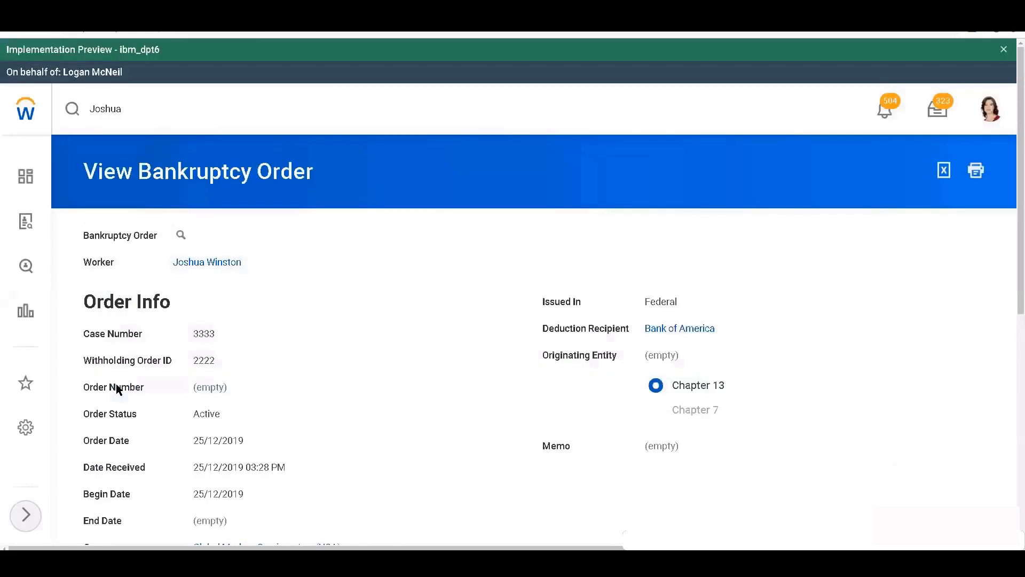
{"action": "scroll", "coordinate": [117, 385], "scroll_direction": "down", "scroll_amount": 3}
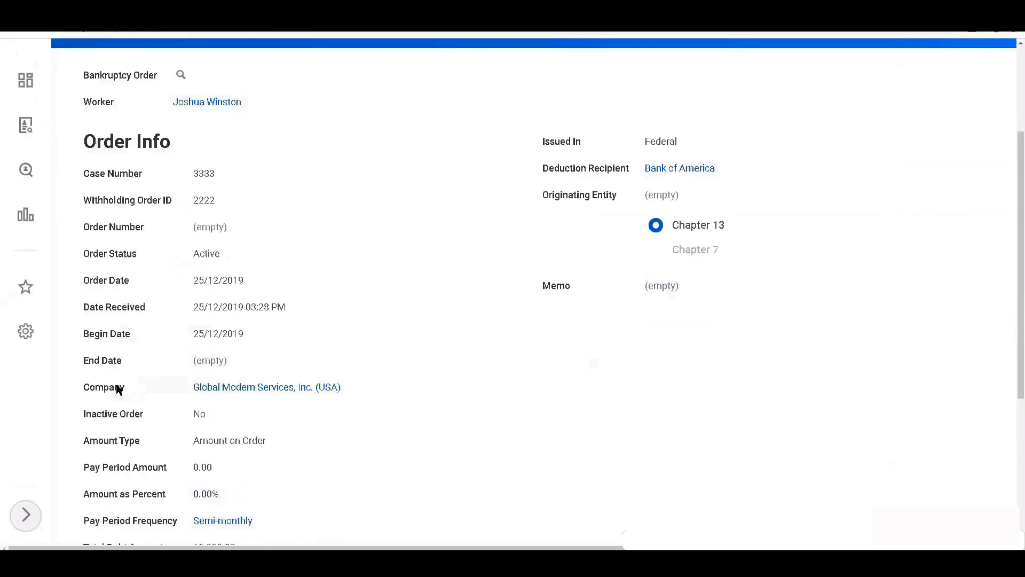
{"action": "scroll", "coordinate": [117, 386], "scroll_direction": "up", "scroll_amount": 3}
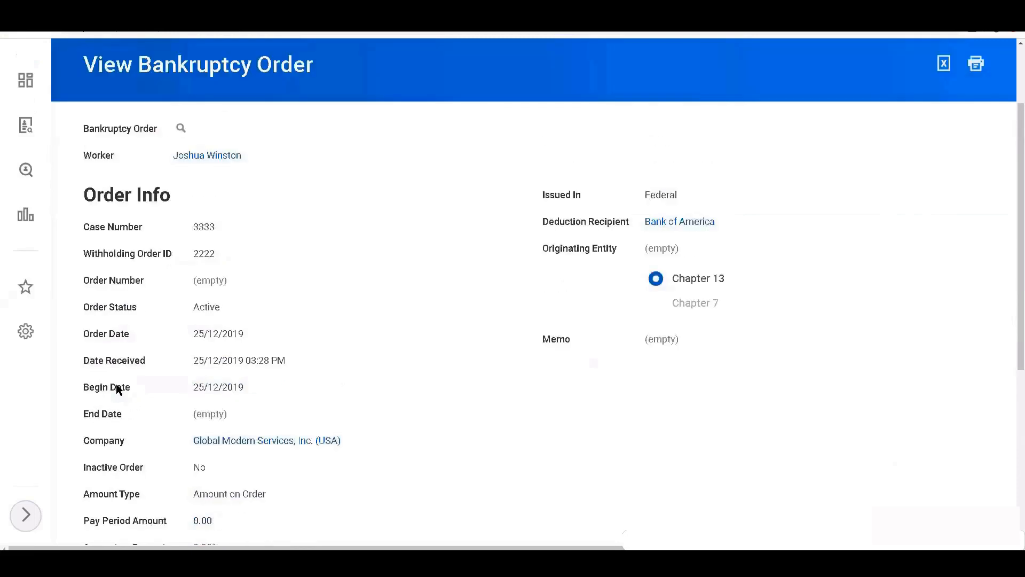
{"action": "scroll", "coordinate": [117, 392], "scroll_direction": "down", "scroll_amount": 4}
{"action": "scroll", "coordinate": [121, 442], "scroll_direction": "down", "scroll_amount": 4}
{"action": "scroll", "coordinate": [121, 442], "scroll_direction": "up", "scroll_amount": 4}
{"action": "scroll", "coordinate": [120, 442], "scroll_direction": "down", "scroll_amount": 4}
{"action": "scroll", "coordinate": [122, 446], "scroll_direction": "up", "scroll_amount": 7}
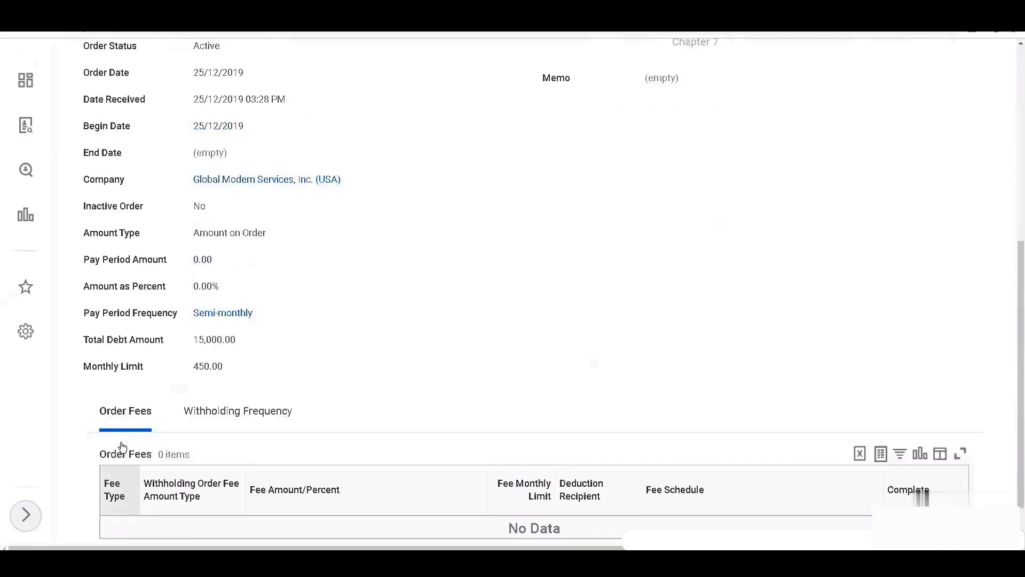
Step: Open the bankruptcy order for editing through its withholding order actions
{"action": "mouse_move", "coordinate": [184, 192]}
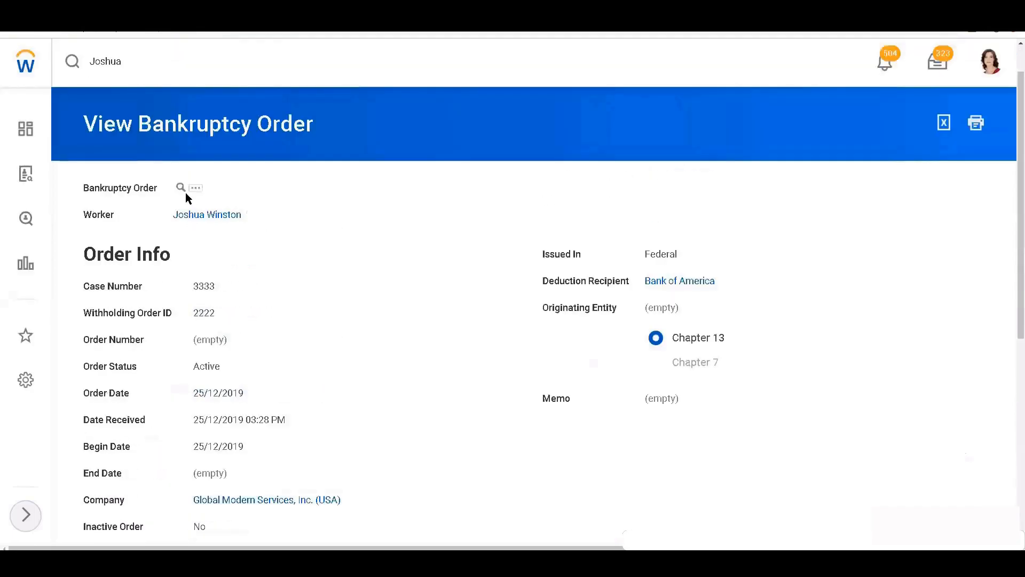
{"action": "left_click", "coordinate": [196, 189]}
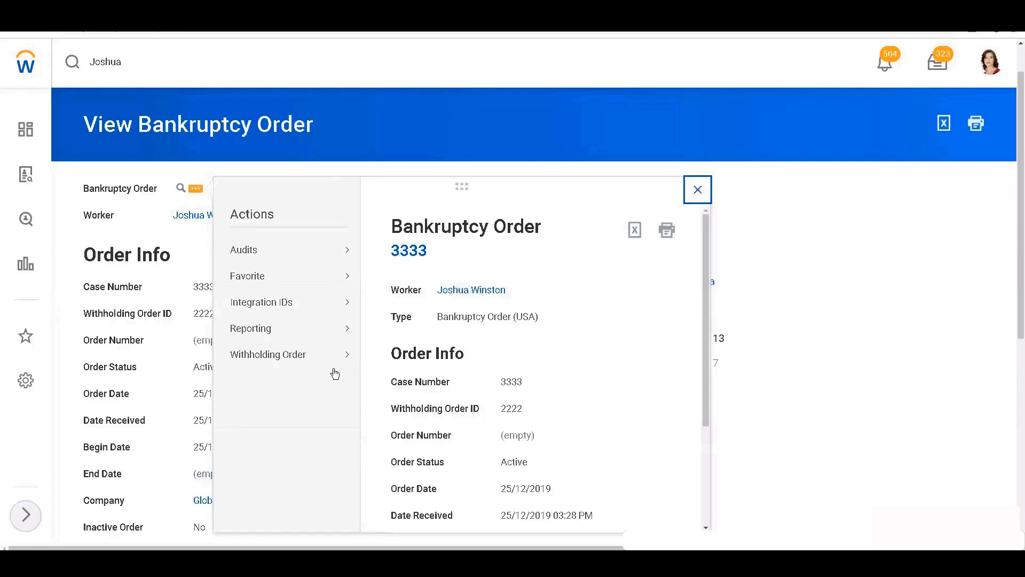
{"action": "mouse_move", "coordinate": [338, 356]}
{"action": "left_click", "coordinate": [389, 356]}
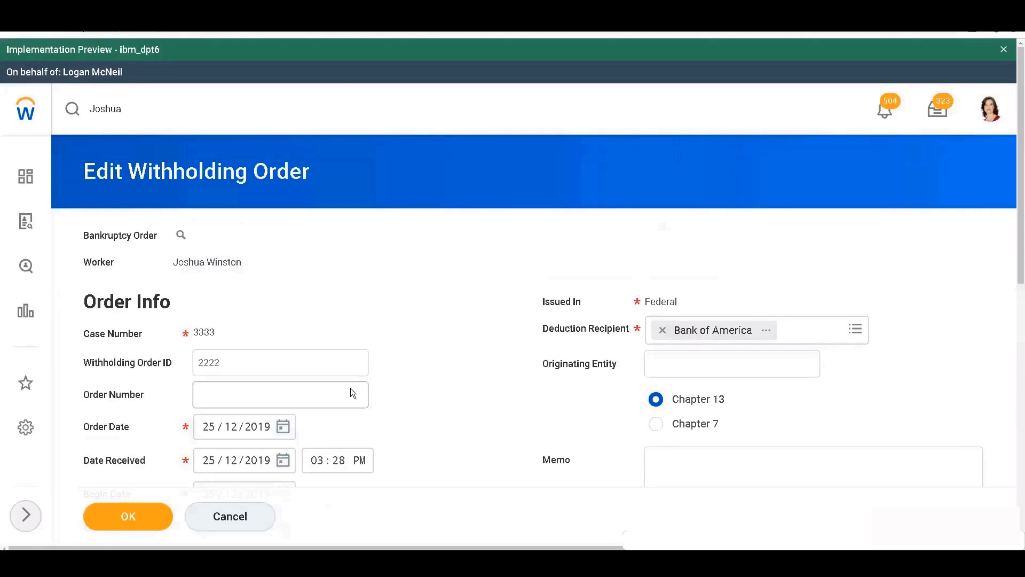
Step: Examine the editable order's dates, company, amount type, pay period frequency, total debt amount, monthly limit and order fees
{"action": "scroll", "coordinate": [350, 390], "scroll_direction": "down", "scroll_amount": 3}
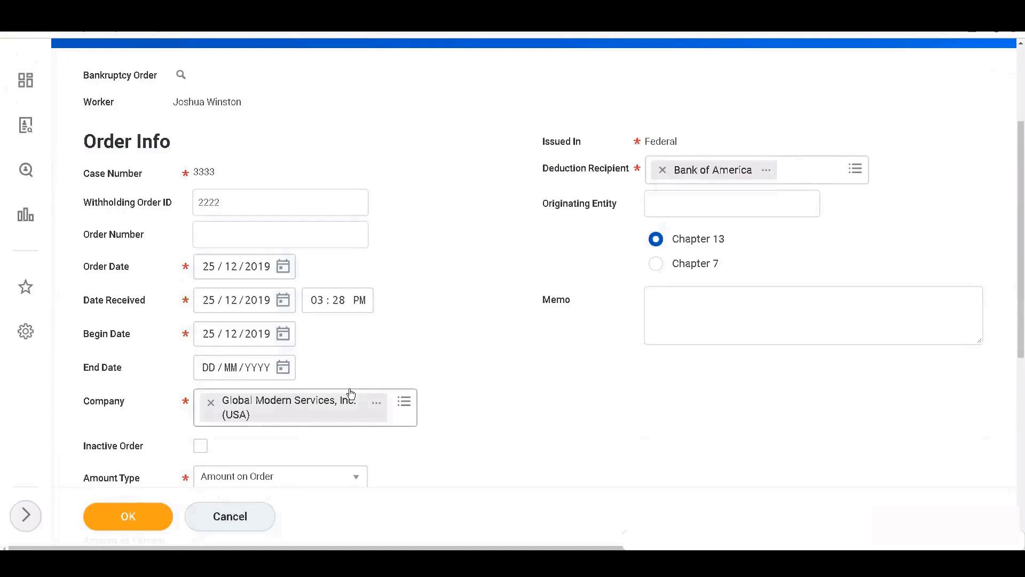
{"action": "scroll", "coordinate": [351, 393], "scroll_direction": "down", "scroll_amount": 2}
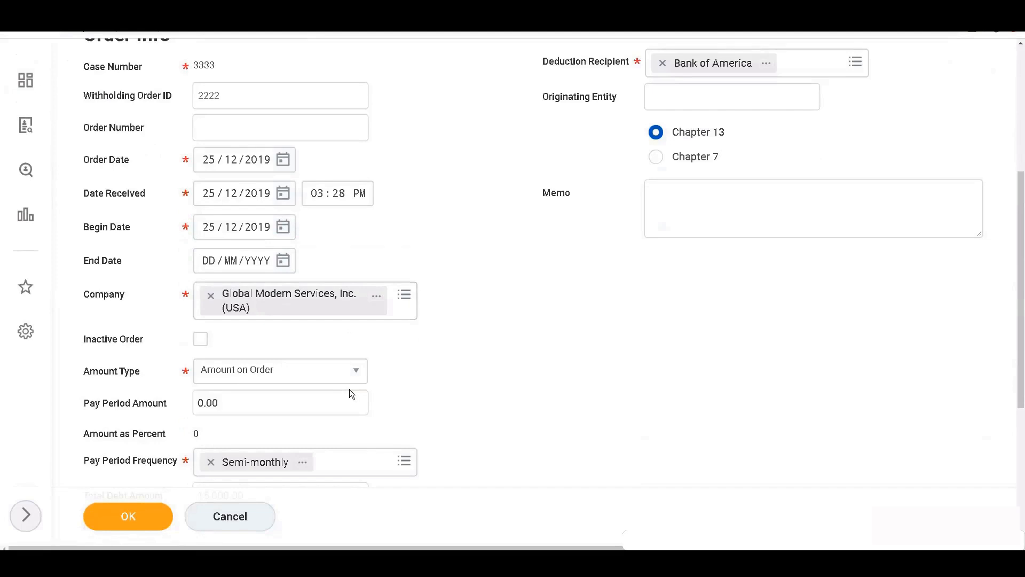
{"action": "scroll", "coordinate": [351, 394], "scroll_direction": "down", "scroll_amount": 1}
{"action": "scroll", "coordinate": [350, 394], "scroll_direction": "down", "scroll_amount": 2}
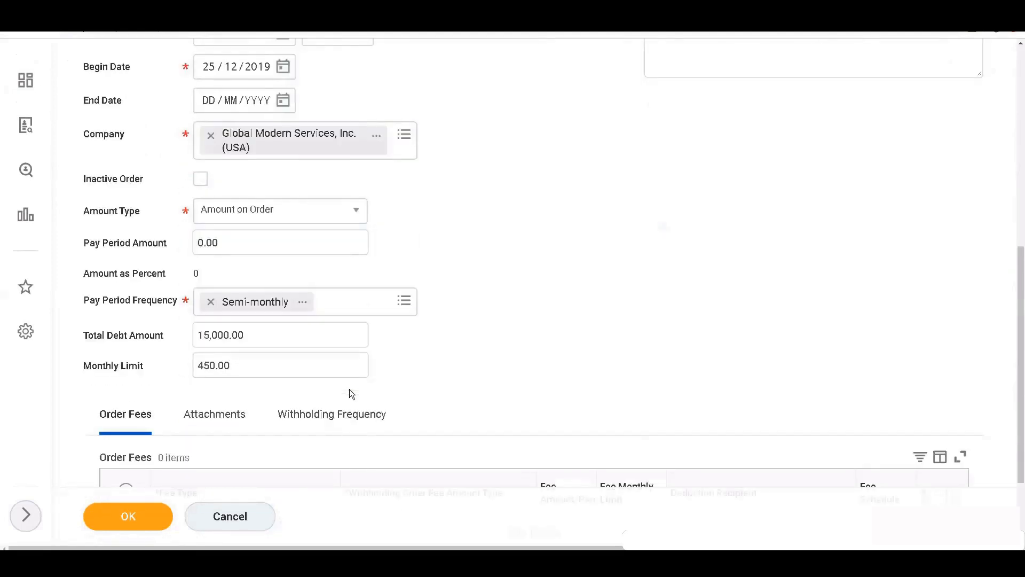
{"action": "scroll", "coordinate": [350, 394], "scroll_direction": "up", "scroll_amount": 6}
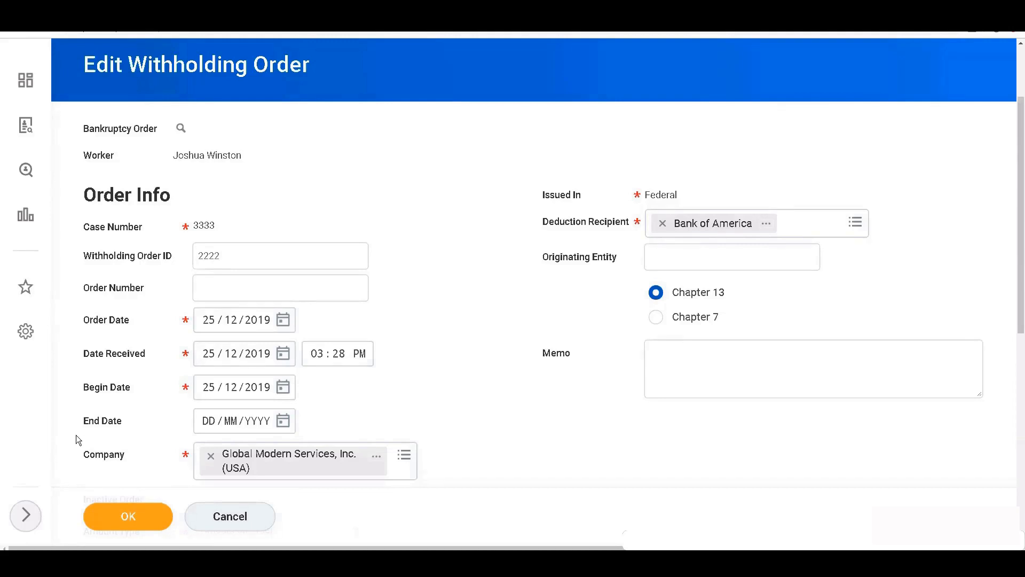
{"action": "scroll", "coordinate": [128, 370], "scroll_direction": "down", "scroll_amount": 2}
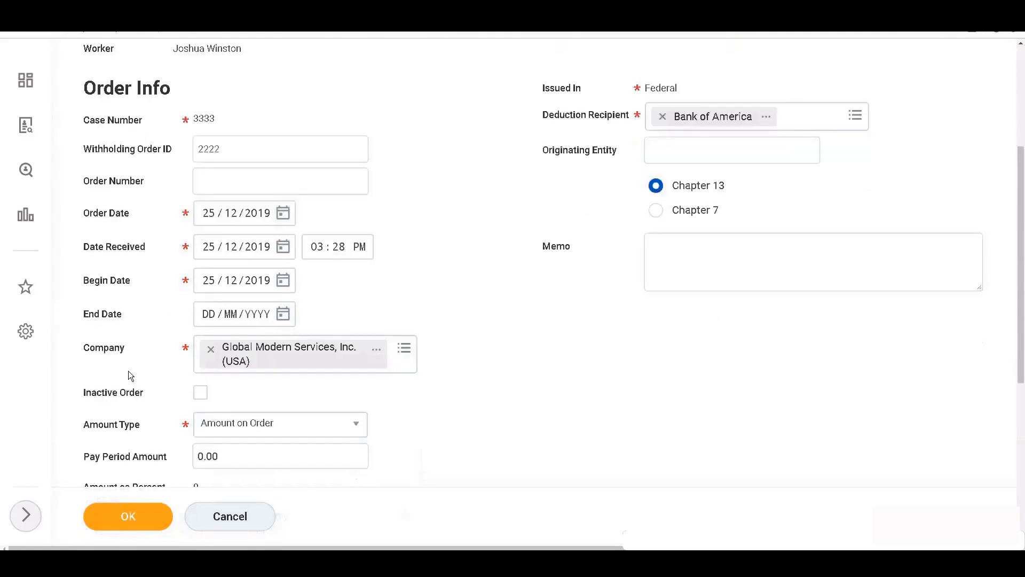
{"action": "scroll", "coordinate": [153, 448], "scroll_direction": "down", "scroll_amount": 2}
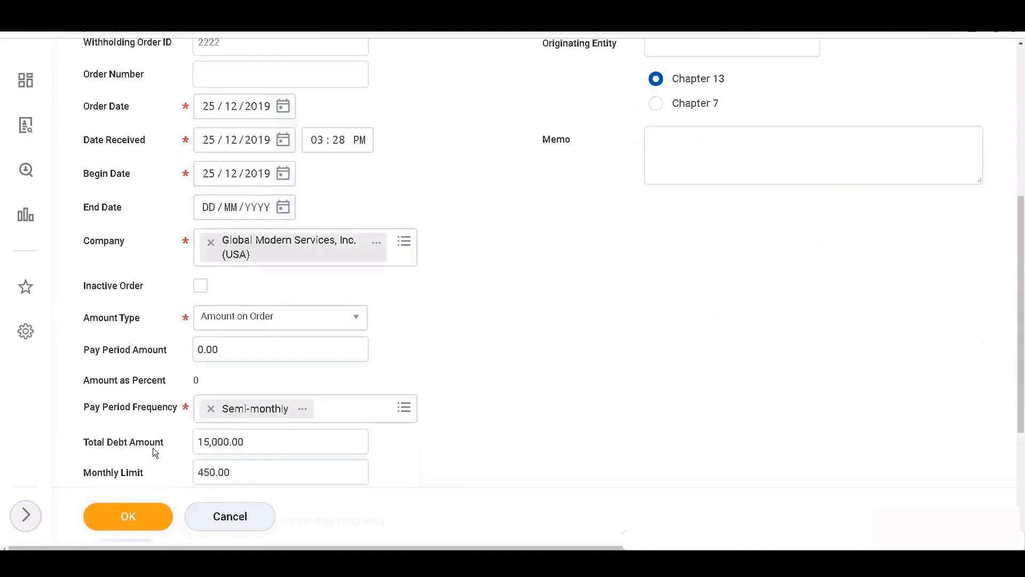
{"action": "scroll", "coordinate": [153, 449], "scroll_direction": "down", "scroll_amount": 4}
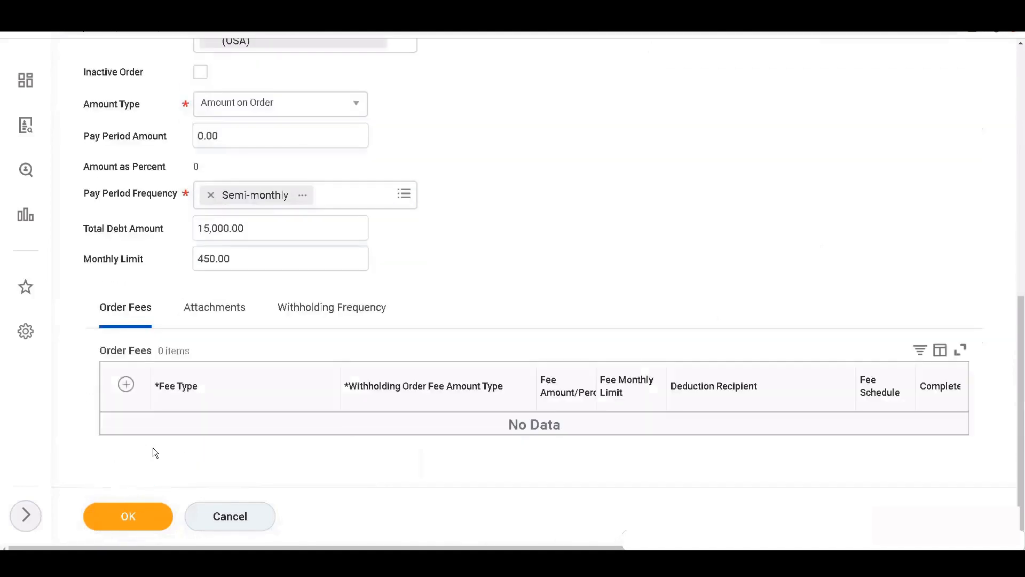
{"action": "scroll", "coordinate": [153, 448], "scroll_direction": "up", "scroll_amount": 4}
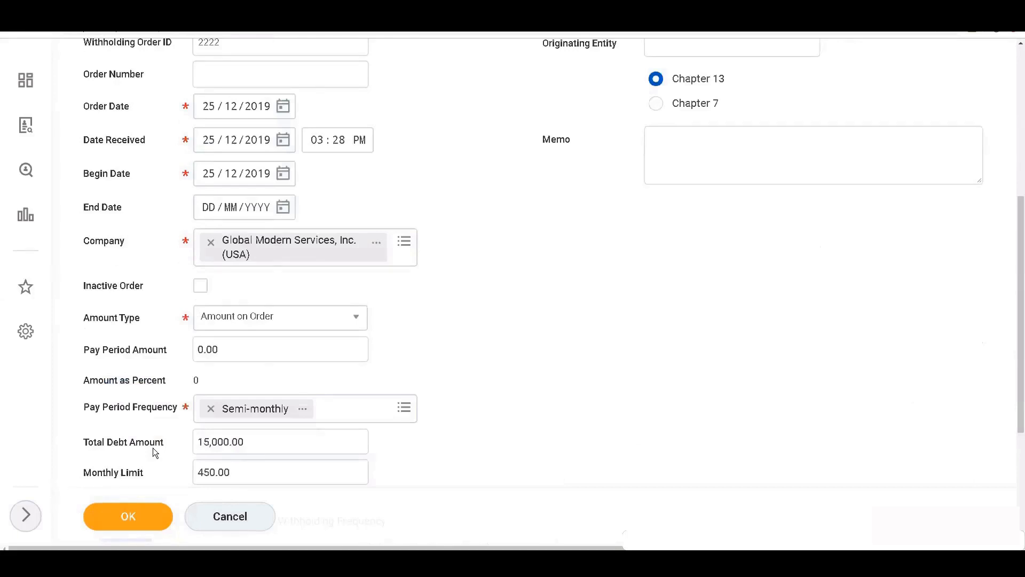
{"action": "scroll", "coordinate": [153, 447], "scroll_direction": "up", "scroll_amount": 1}
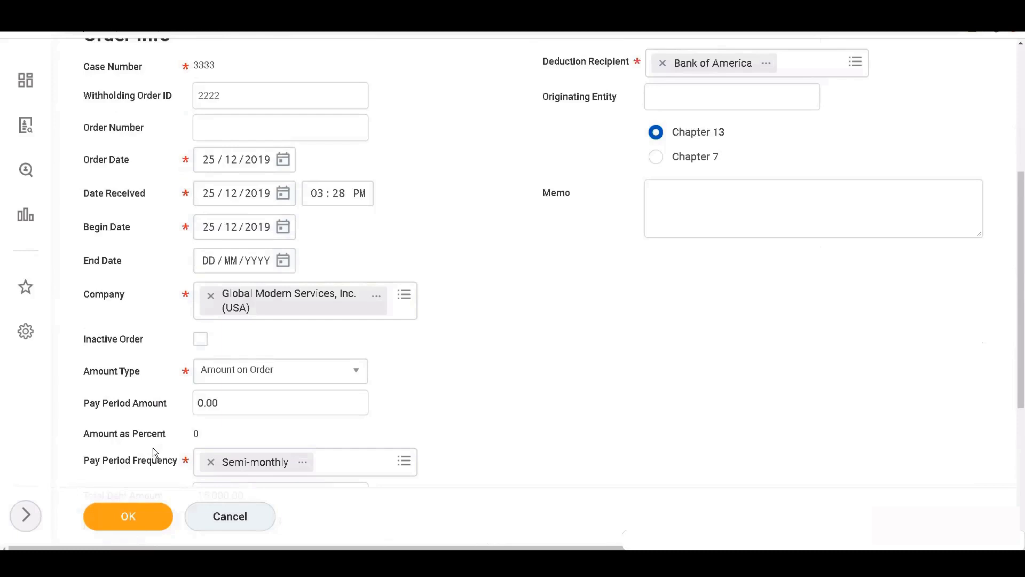
Step: Check the End Date field of the bankruptcy order
{"action": "scroll", "coordinate": [152, 448], "scroll_direction": "up", "scroll_amount": 3}
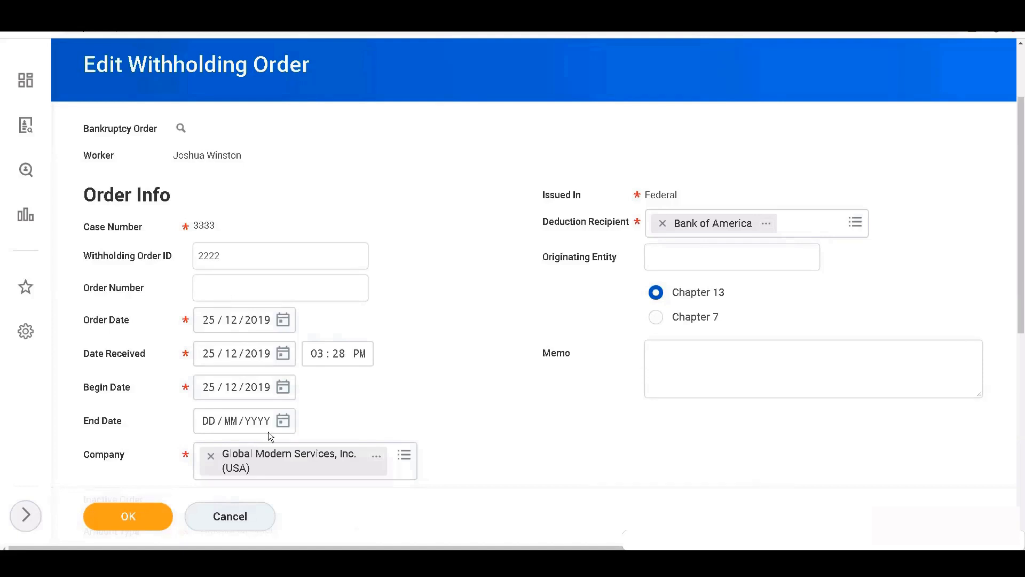
{"action": "left_click_drag", "start_coordinate": [195, 427], "coordinate": [266, 420]}
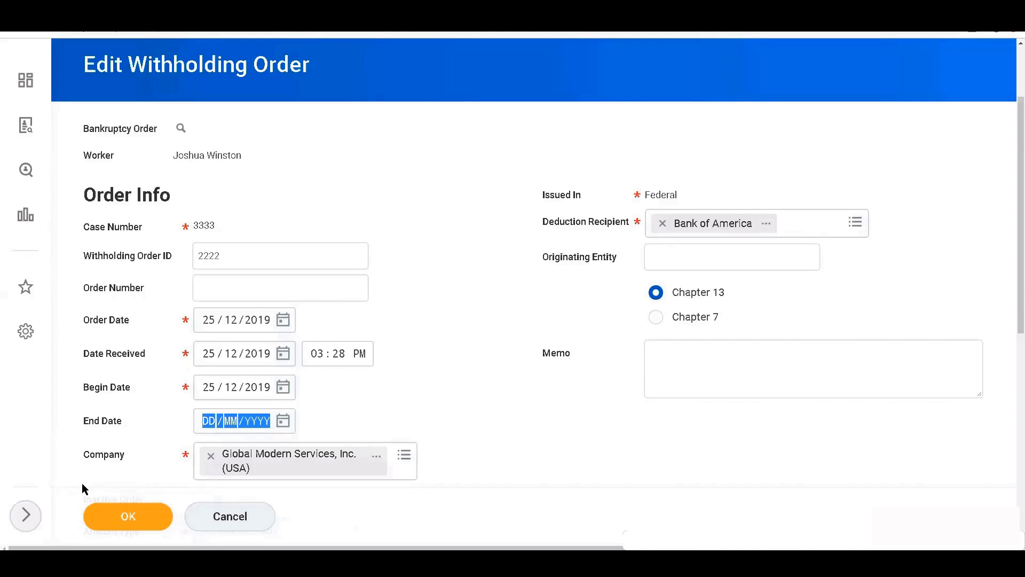
{"action": "scroll", "coordinate": [82, 483], "scroll_direction": "up", "scroll_amount": 2}
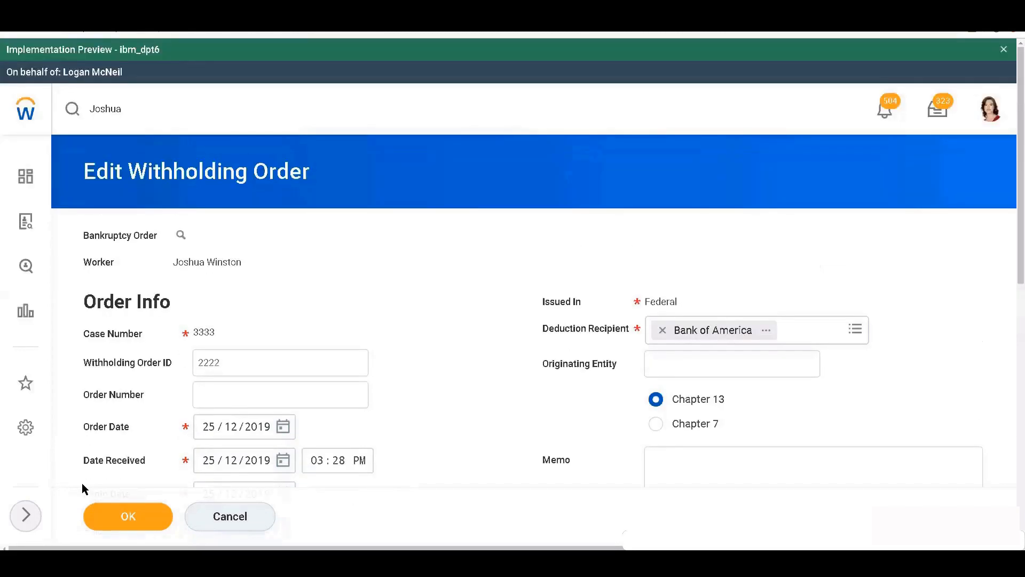
Step: Search for tasks matching "Record" and dismiss the suggestions without opening any
{"action": "left_click", "coordinate": [140, 104]}
{"action": "key", "text": "BackSpace"}
{"action": "key", "text": "BackSpace"}
{"action": "key", "text": "BackSpace"}
{"action": "key", "text": "BackSpace"}
{"action": "key", "text": "BackSpace"}
{"action": "key", "text": "BackSpace"}
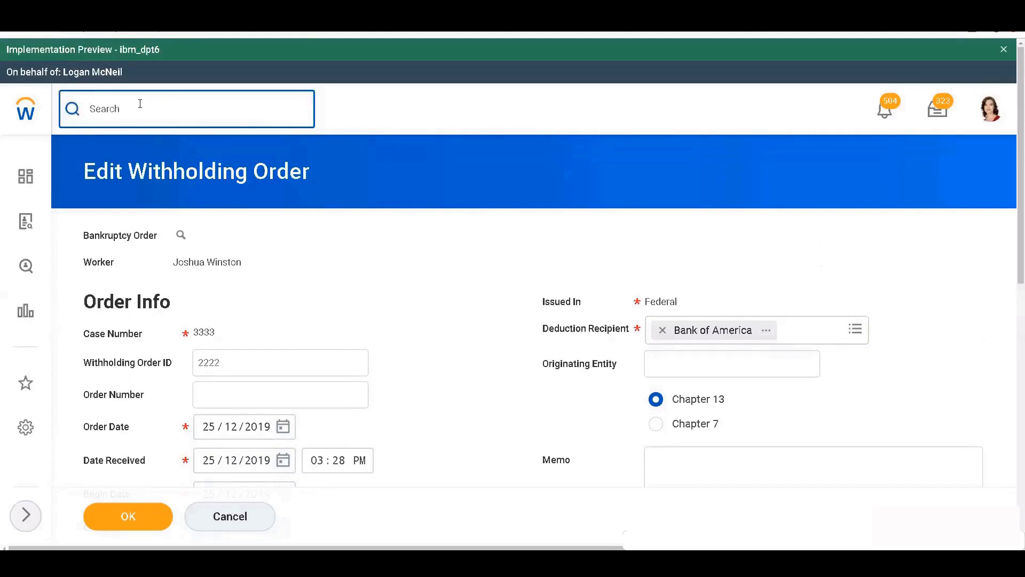
{"action": "type", "text": "Record"}
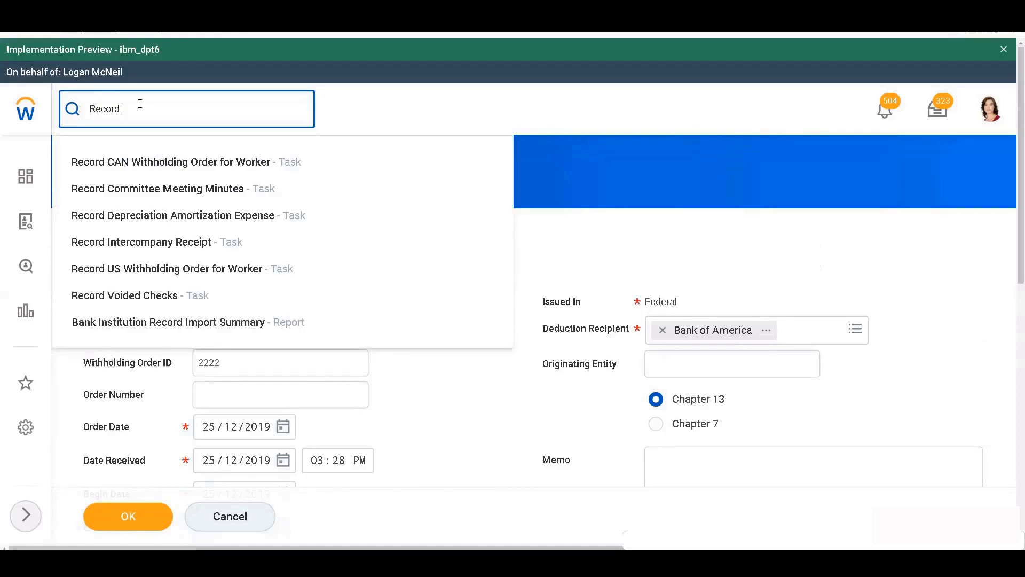
{"action": "left_click", "coordinate": [519, 167]}
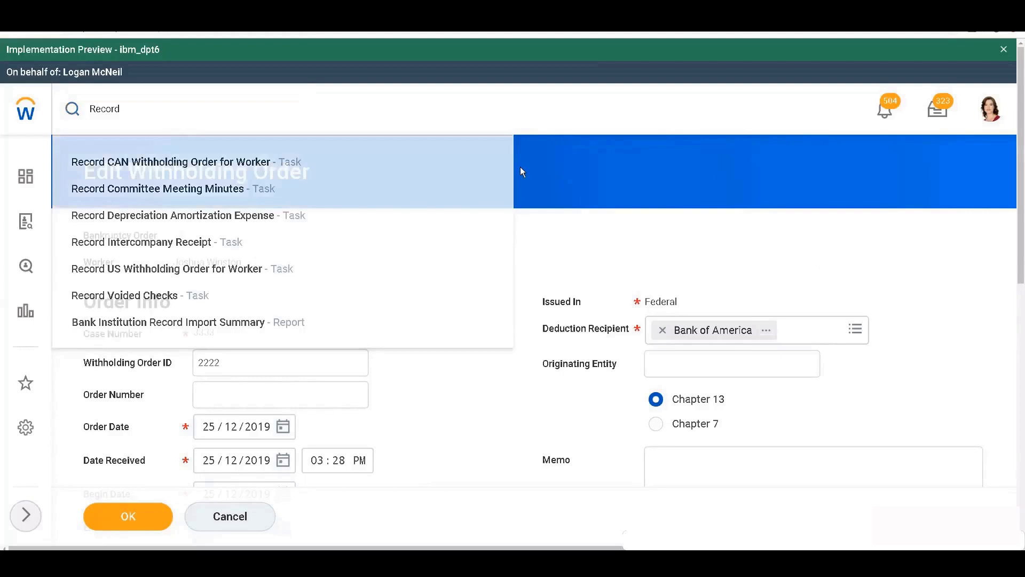
{"action": "scroll", "coordinate": [272, 452], "scroll_direction": "down", "scroll_amount": 1}
{"action": "scroll", "coordinate": [272, 453], "scroll_direction": "down", "scroll_amount": 5}
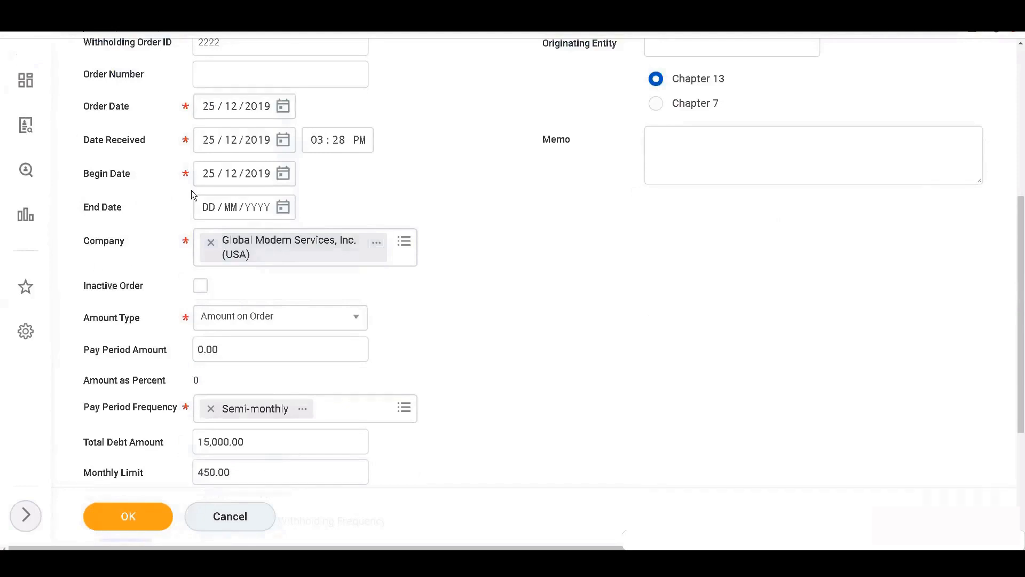
{"action": "scroll", "coordinate": [316, 312], "scroll_direction": "up", "scroll_amount": 2}
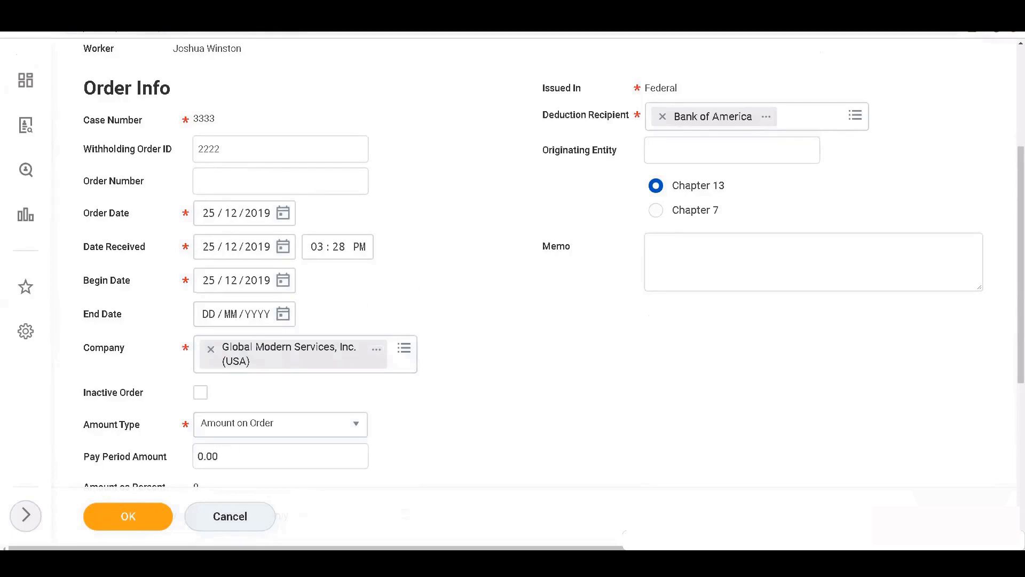
{"action": "scroll", "coordinate": [192, 138], "scroll_direction": "up", "scroll_amount": 5}
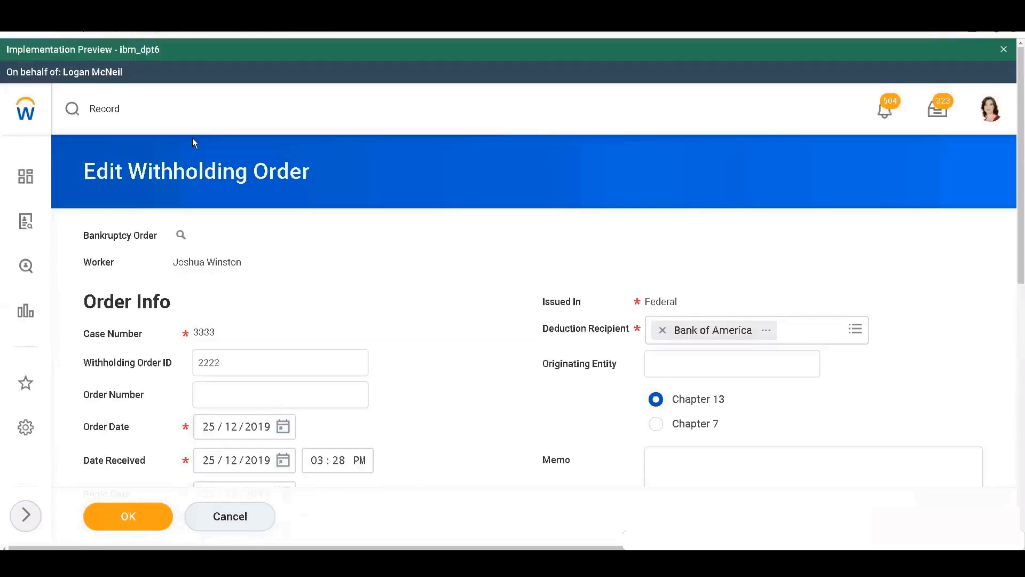
Step: Search for the bankruptcy order's employee by first name and open that worker's profile
{"action": "left_click", "coordinate": [137, 105]}
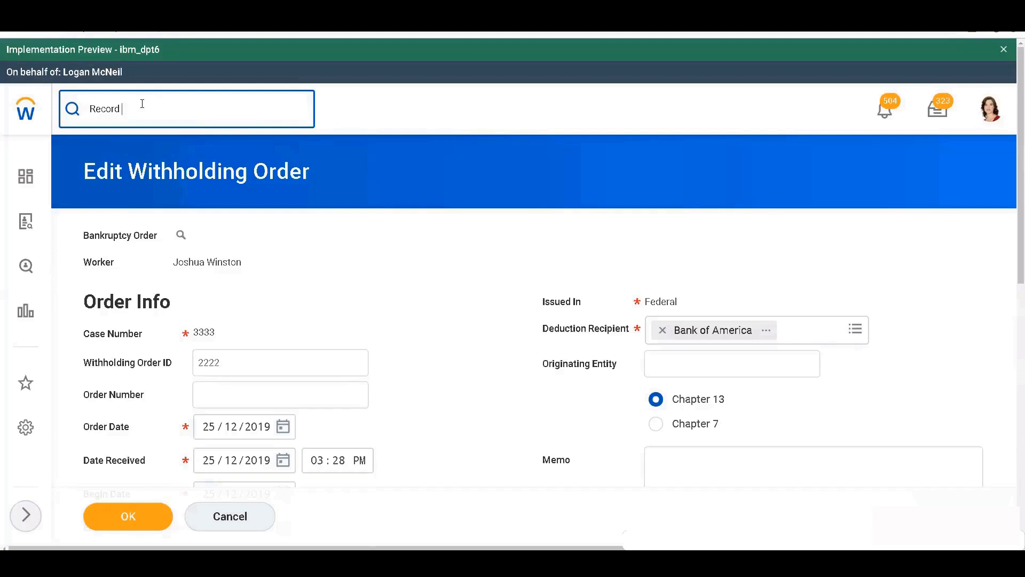
{"action": "key", "text": "BackSpace"}
{"action": "key", "text": "BackSpace"}
{"action": "key", "text": "BackSpace"}
{"action": "key", "text": "BackSpace"}
{"action": "key", "text": "BackSpace"}
{"action": "key", "text": "BackSpace"}
{"action": "type", "text": "Joshua"}
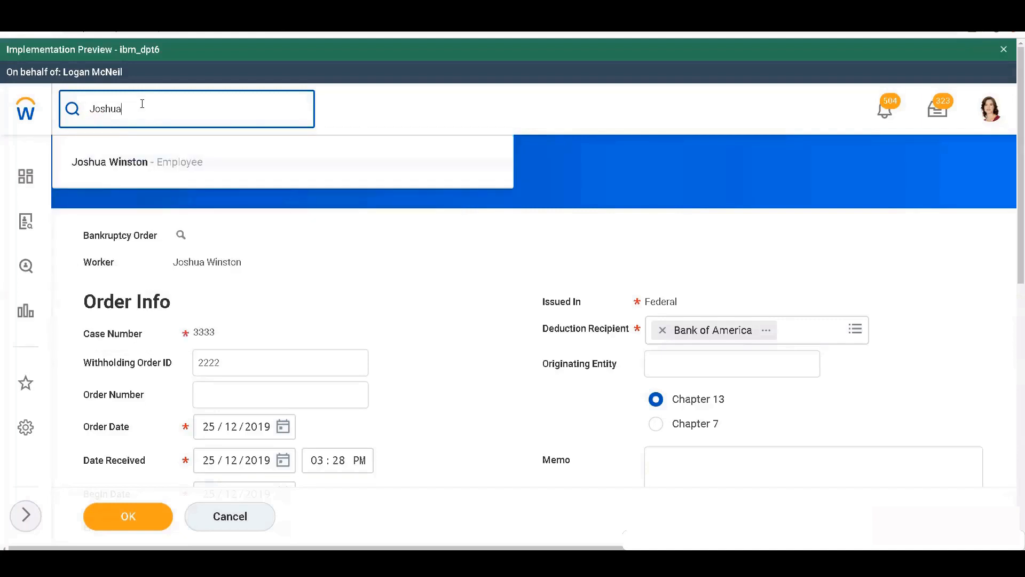
{"action": "left_click", "coordinate": [119, 168]}
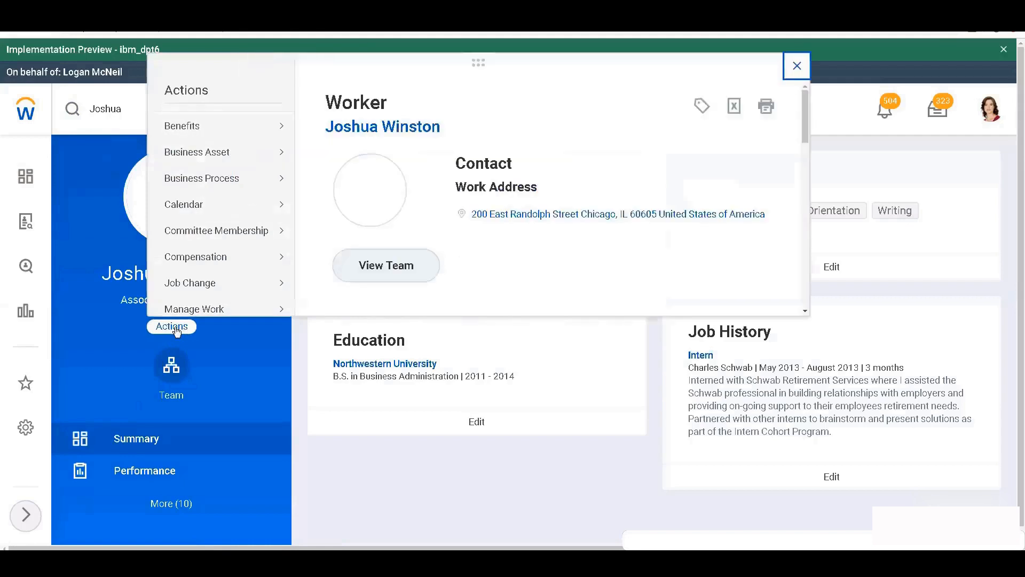
{"action": "left_click_drag", "start_coordinate": [809, 129], "coordinate": [796, 183]}
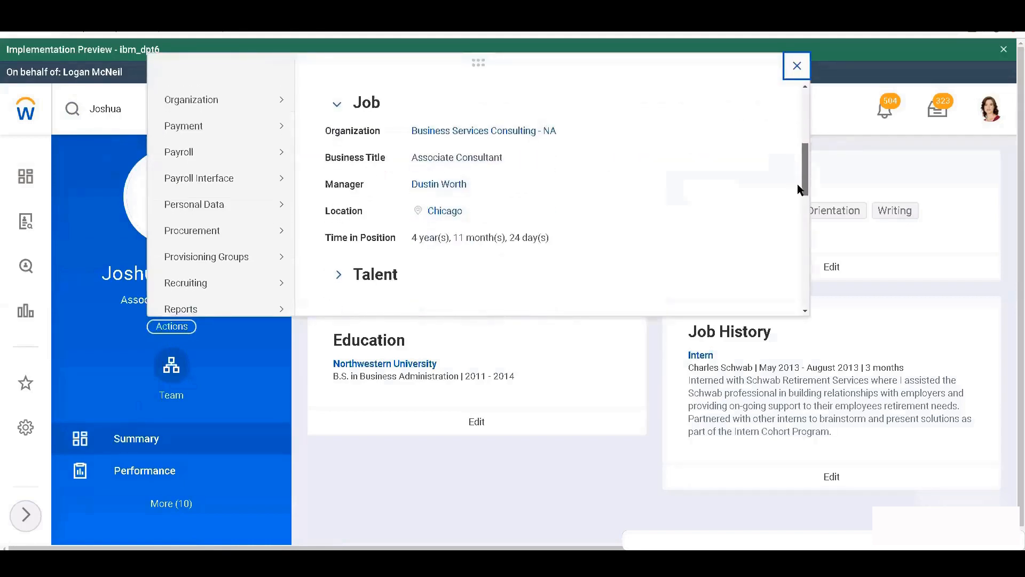
{"action": "left_click", "coordinate": [191, 153]}
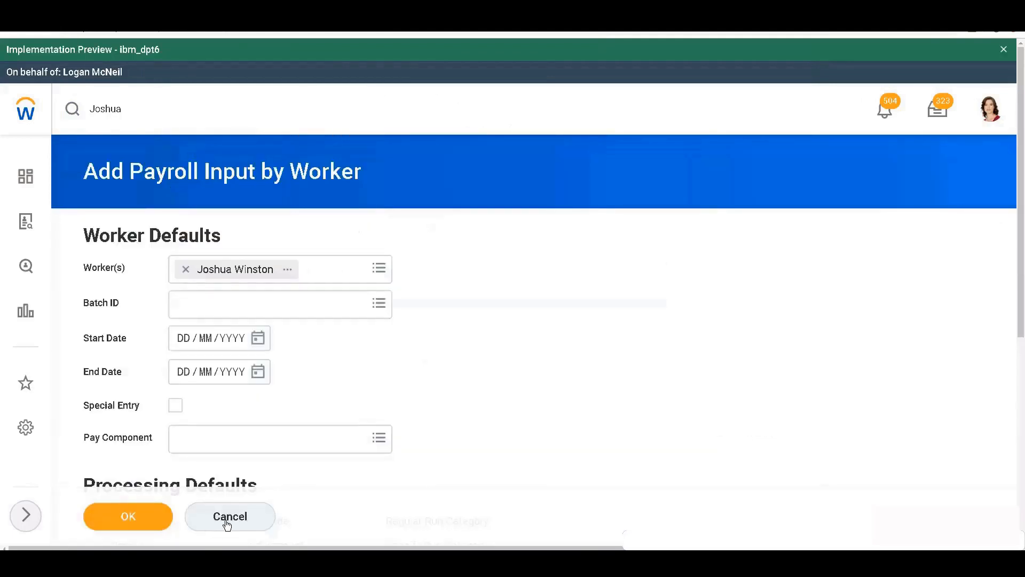
{"action": "left_click", "coordinate": [227, 526]}
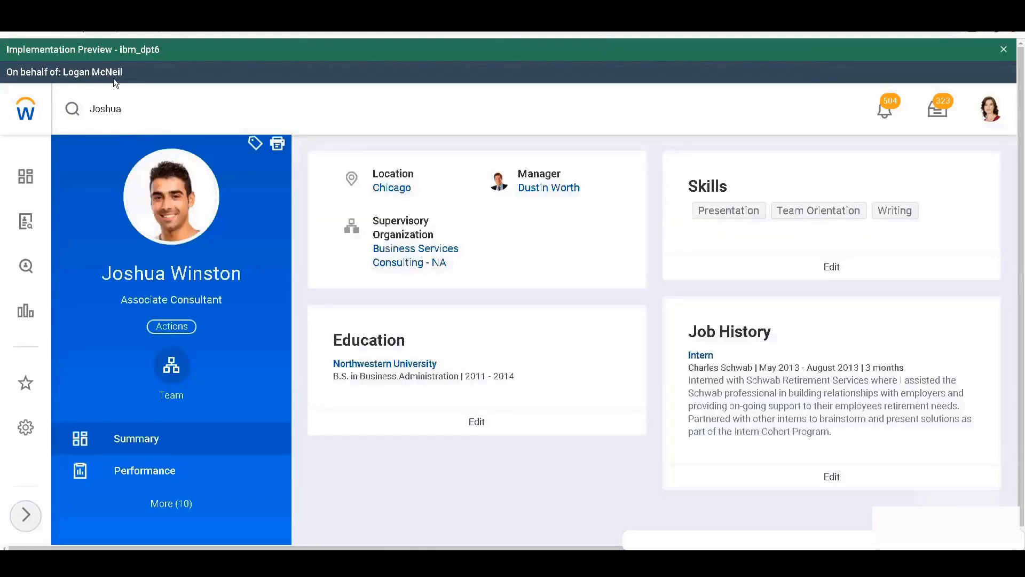
Step: Repeat the employee search by first name and reopen the matching worker profile
{"action": "left_click", "coordinate": [152, 113]}
{"action": "type", "text": "W"}
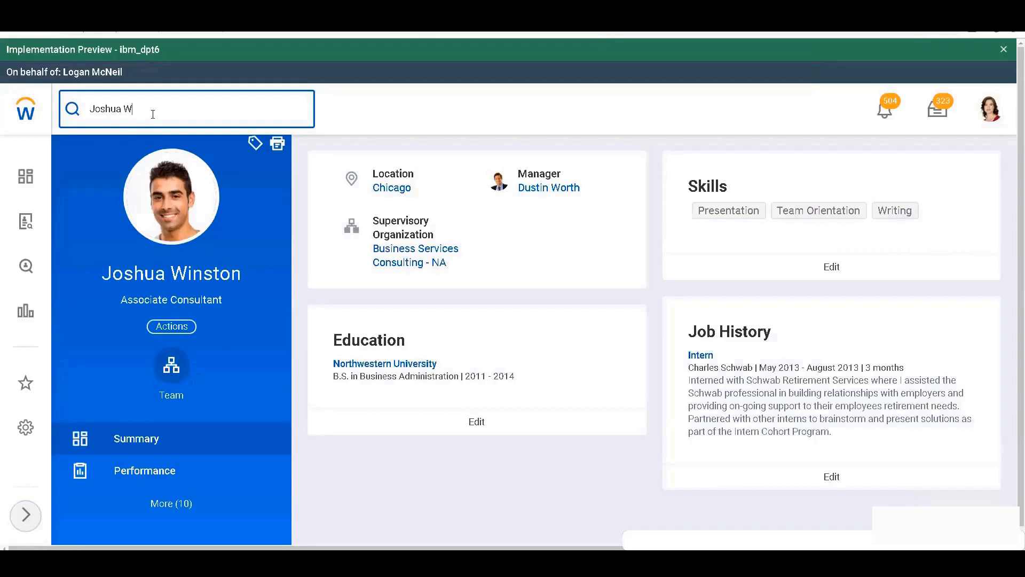
{"action": "key", "text": "BackSpace"}
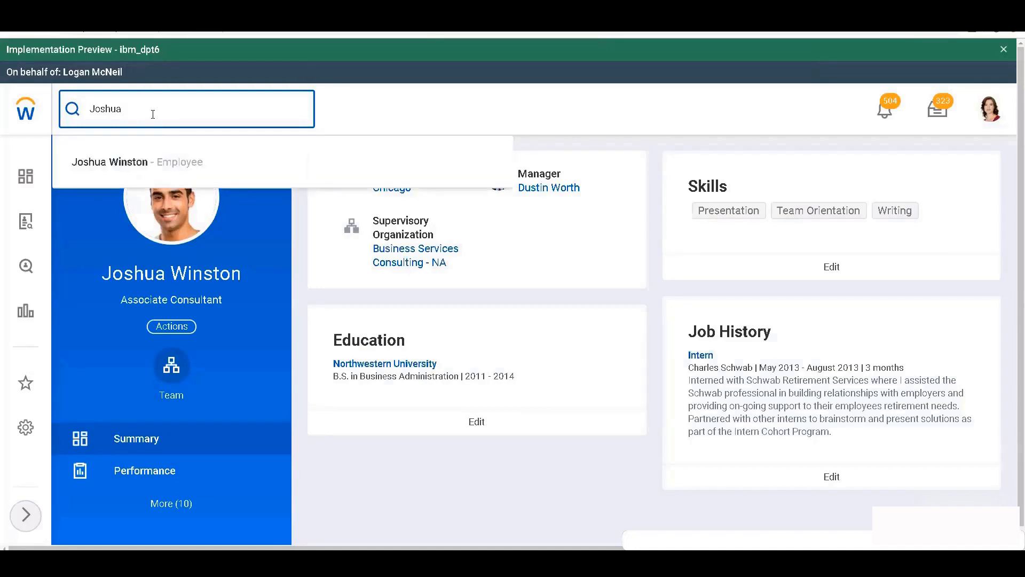
{"action": "left_click", "coordinate": [121, 172]}
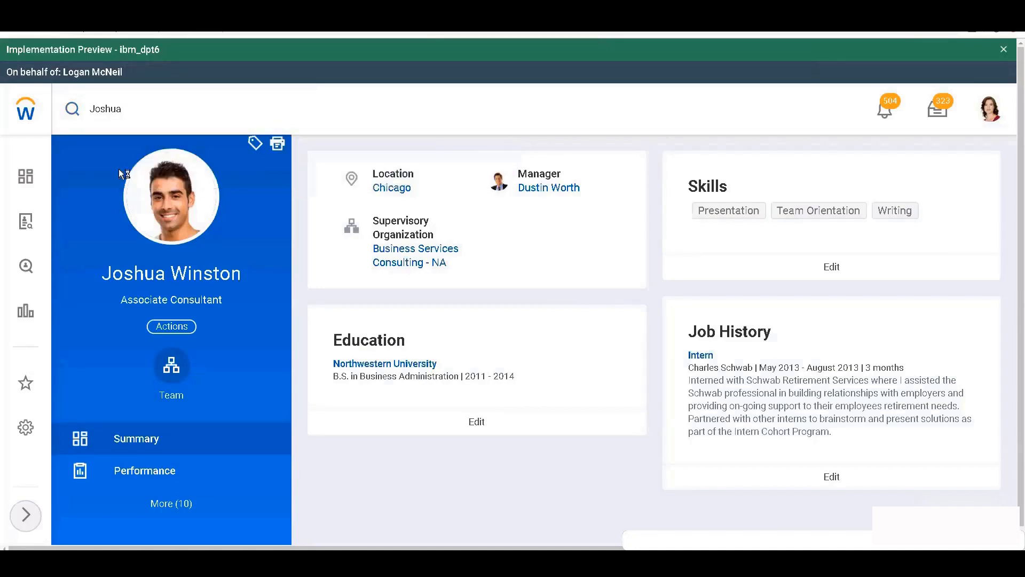